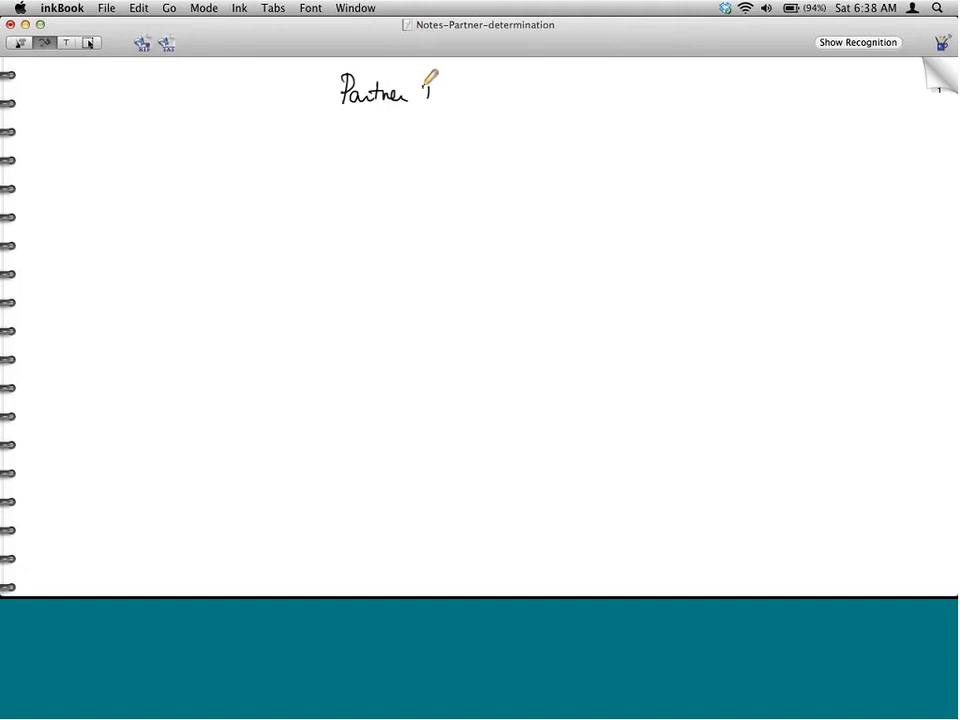
Step: Complete the underlined handwritten heading "Partner Determination" and write item 1, "Business Scenario", below it
mouse_move(424, 84)
mouse_down()
mouse_move(469, 98)
mouse_move(546, 93)
mouse_up()
drag(334, 106, 566, 111)
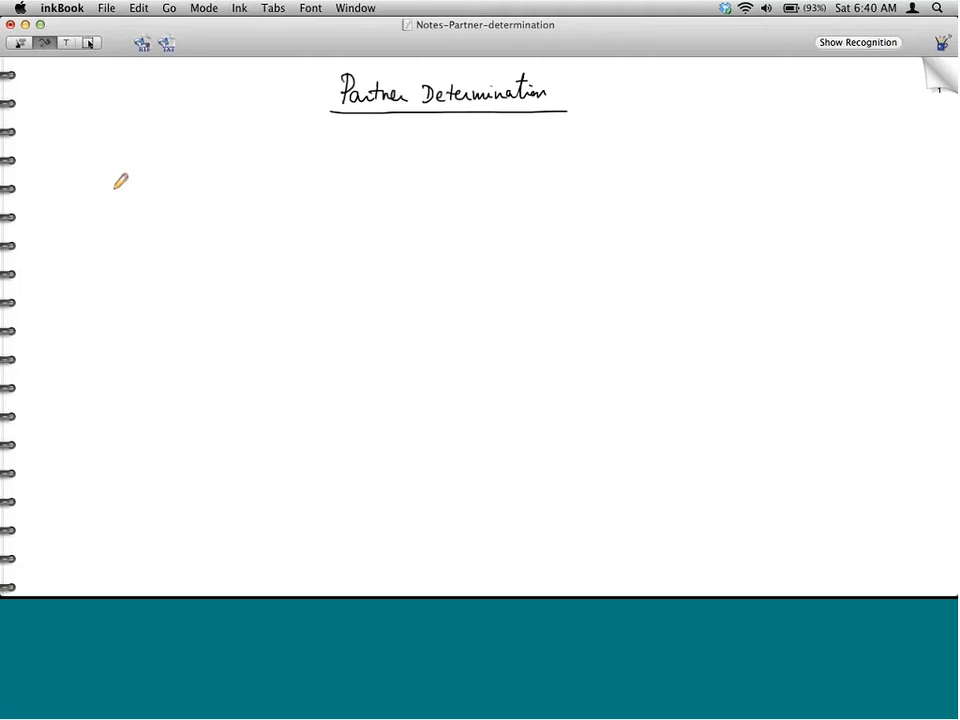
click(209, 185)
mouse_move(201, 174)
mouse_down()
mouse_move(200, 190)
mouse_move(255, 182)
mouse_move(262, 168)
mouse_move(281, 180)
mouse_move(390, 171)
mouse_up()
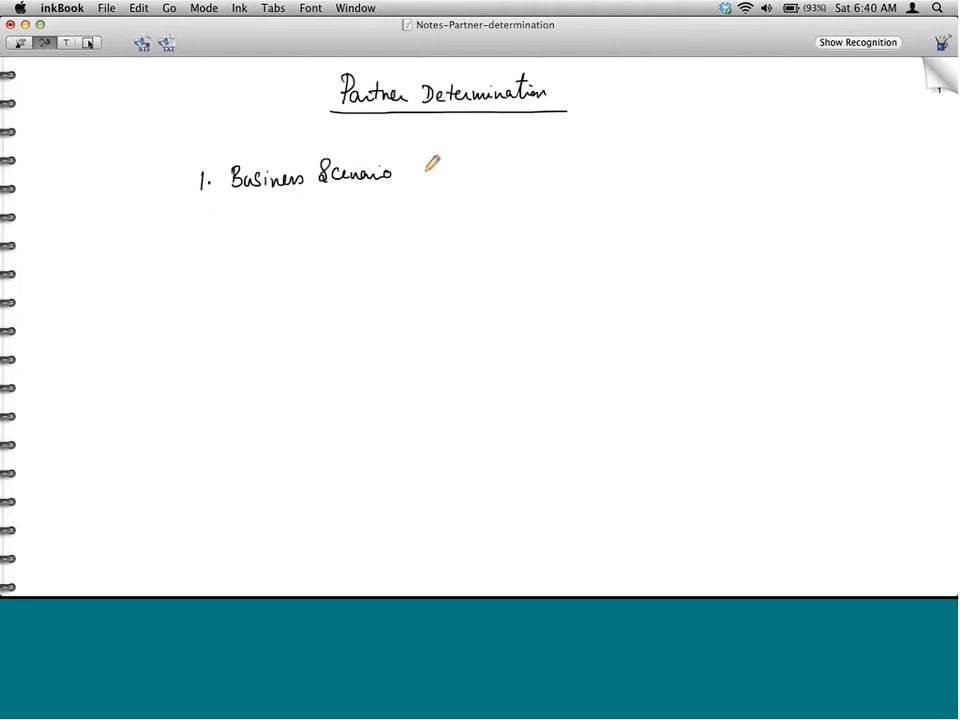
Step: Write item 2, "Create new Partner Functions", below the Business Scenario item
mouse_move(199, 257)
mouse_down()
mouse_move(208, 267)
mouse_move(291, 249)
mouse_move(301, 256)
mouse_up()
click(211, 265)
mouse_move(310, 258)
mouse_down()
mouse_move(325, 247)
mouse_move(380, 244)
mouse_move(392, 229)
mouse_move(411, 244)
mouse_move(491, 243)
mouse_up()
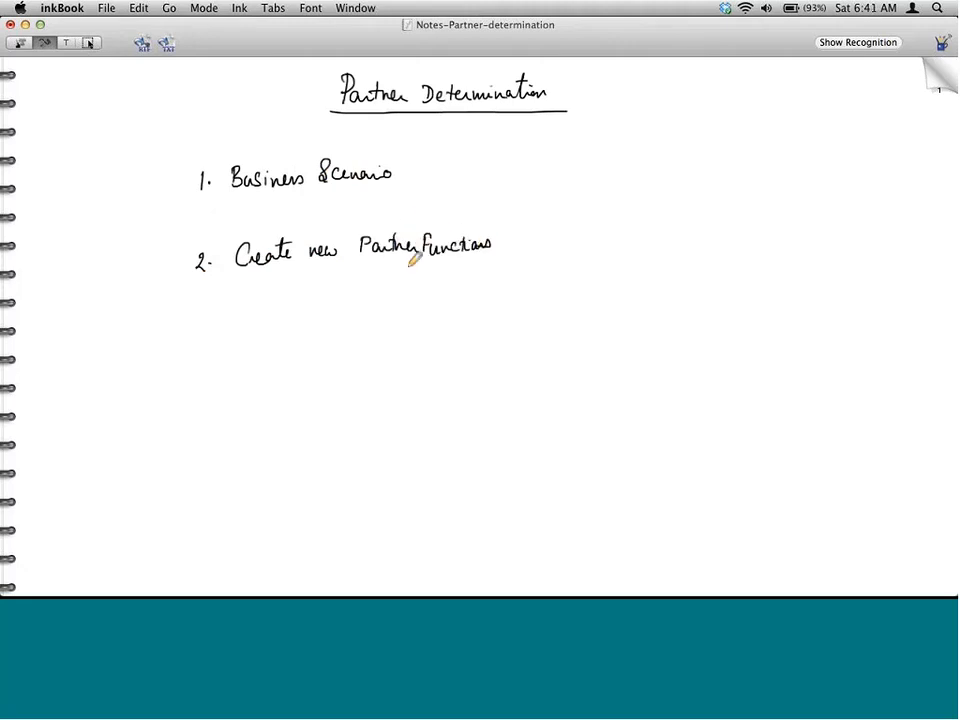
Step: Write item 3, "Configure Partner Determination", and add item 4 below it
mouse_move(199, 332)
mouse_down()
mouse_move(200, 349)
mouse_move(257, 328)
mouse_move(288, 346)
mouse_move(361, 322)
mouse_move(551, 314)
mouse_move(538, 302)
mouse_up()
click(216, 345)
drag(204, 416, 203, 433)
click(219, 423)
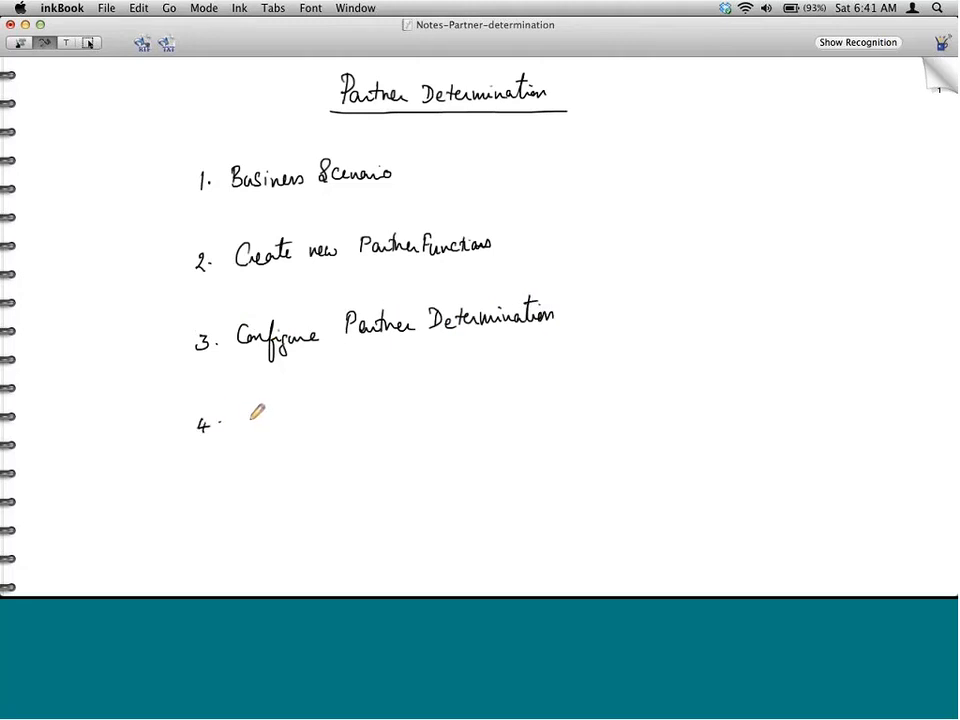
drag(247, 408, 301, 413)
Step: Turn to the blank second page of the notebook
click(936, 88)
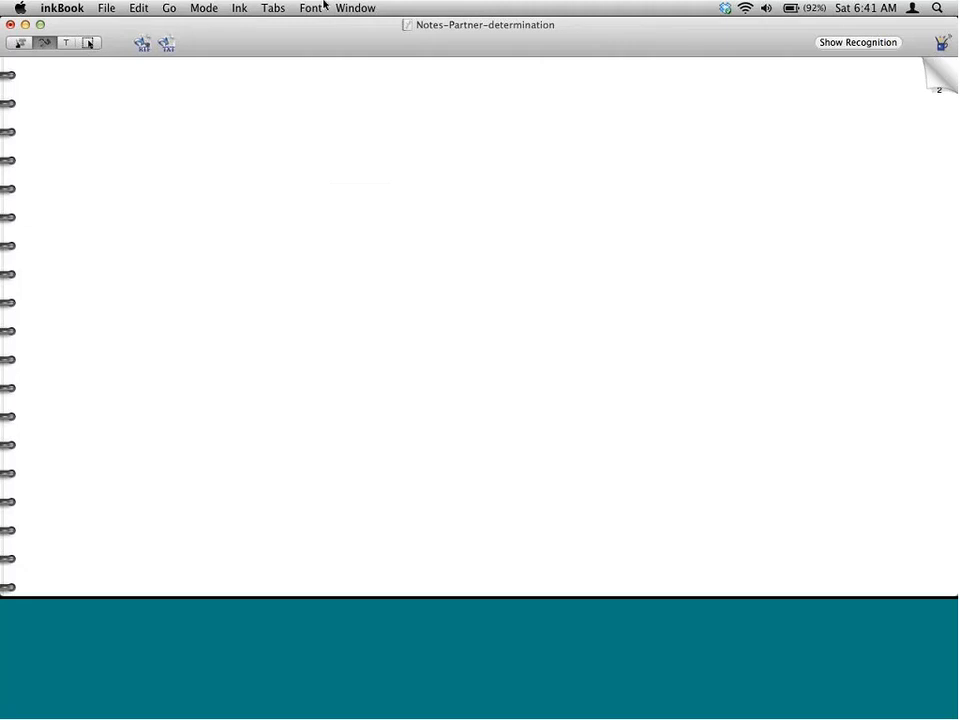
click(324, 6)
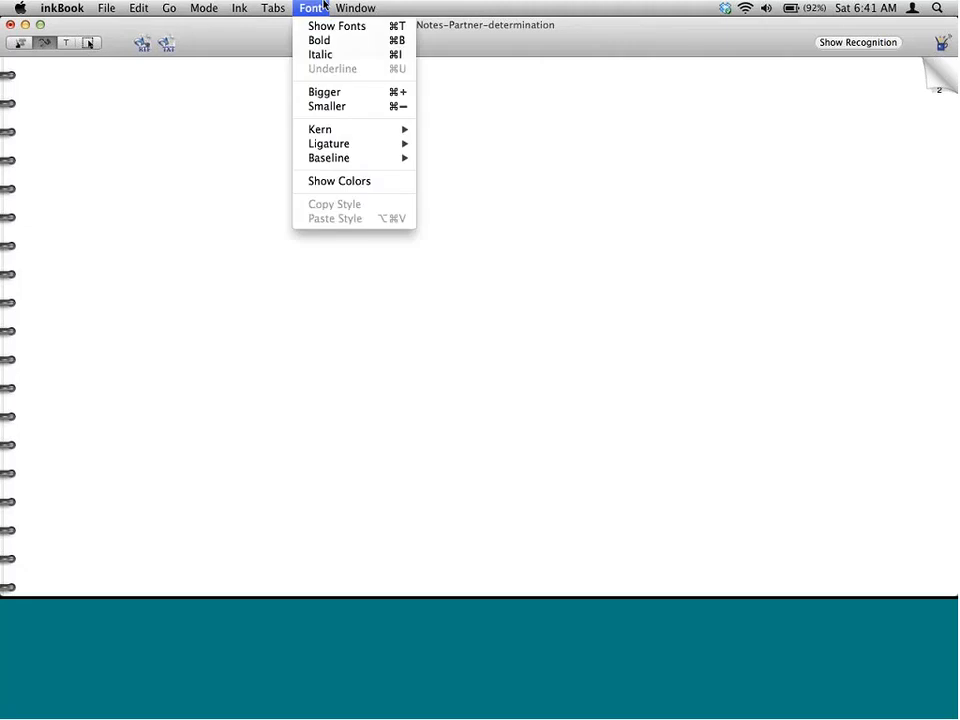
click(259, 90)
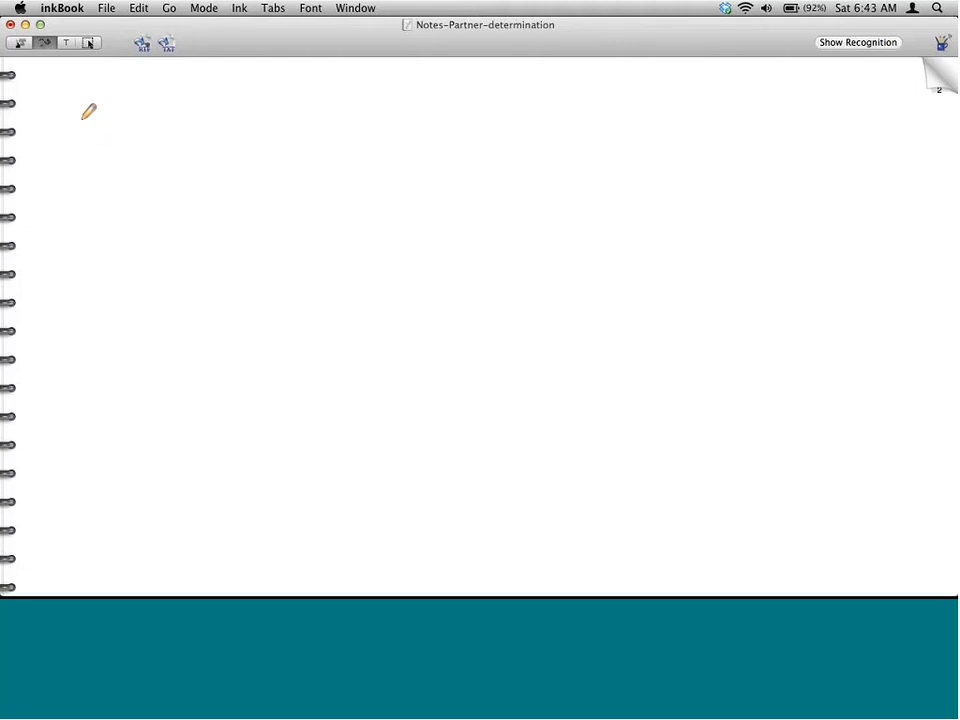
Step: Try writing "Ingram Micro" with an arrow pointing to it near the page's upper edge, and undo it
mouse_move(51, 112)
mouse_down()
mouse_move(57, 126)
mouse_move(80, 132)
mouse_move(134, 115)
mouse_move(250, 121)
mouse_move(213, 128)
mouse_up()
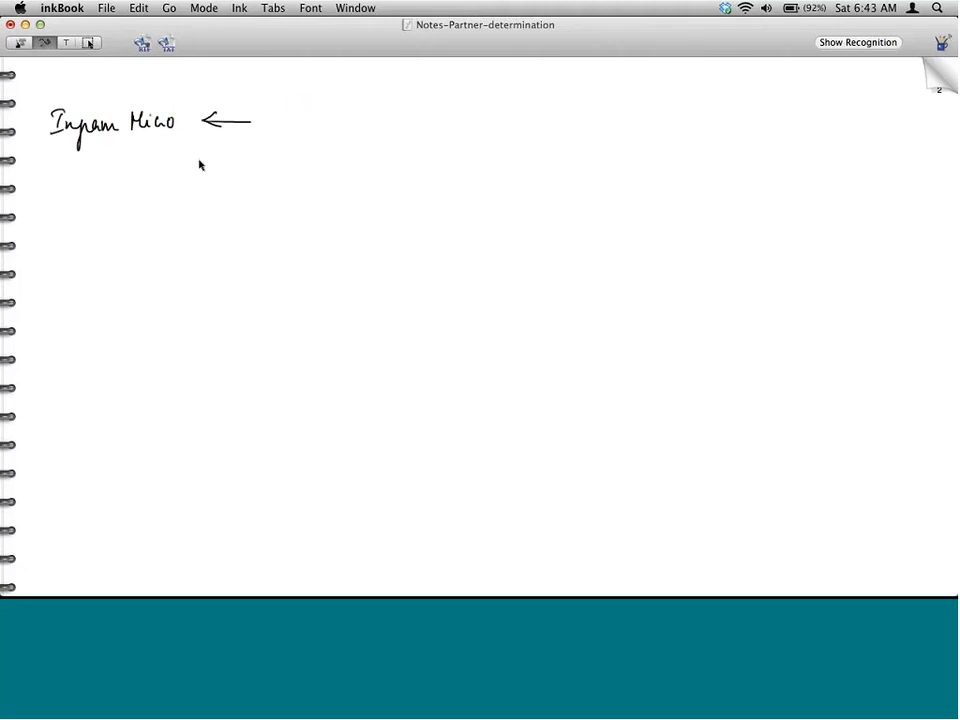
key(super+z)
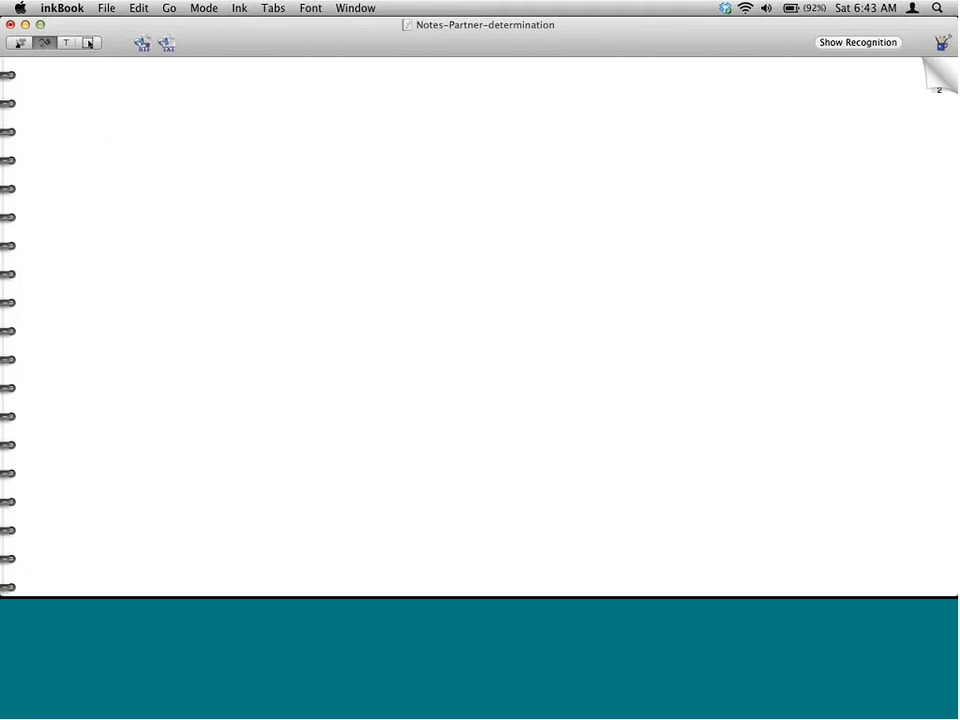
Step: Write "HP" and "Ingram Micro" in a row near the page's upper edge, with an arrow pointing to HP
mouse_move(60, 112)
mouse_down()
mouse_move(58, 132)
mouse_move(69, 131)
mouse_up()
drag(59, 122, 75, 132)
drag(76, 114, 77, 123)
mouse_move(167, 122)
mouse_down()
mouse_move(107, 127)
mouse_move(114, 131)
mouse_up()
drag(205, 104, 219, 102)
mouse_move(214, 103)
mouse_down()
mouse_move(216, 121)
mouse_move(317, 108)
mouse_move(321, 116)
mouse_up()
click(221, 114)
mouse_move(332, 107)
mouse_down()
mouse_move(327, 115)
mouse_move(342, 116)
mouse_move(345, 105)
mouse_up()
Step: Extend the chain with "Reseller" and "End User", each with an arrow pointing back to the previous party
mouse_move(409, 112)
mouse_down()
mouse_move(564, 106)
mouse_move(570, 93)
mouse_move(594, 104)
mouse_up()
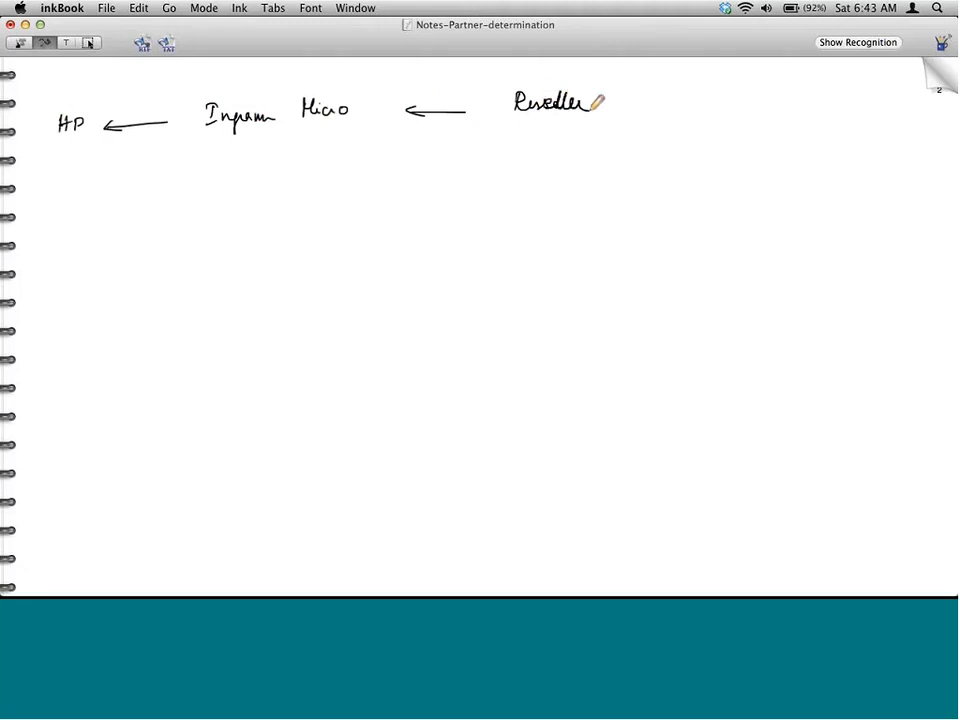
mouse_move(677, 102)
mouse_down()
mouse_move(636, 103)
mouse_move(646, 108)
mouse_up()
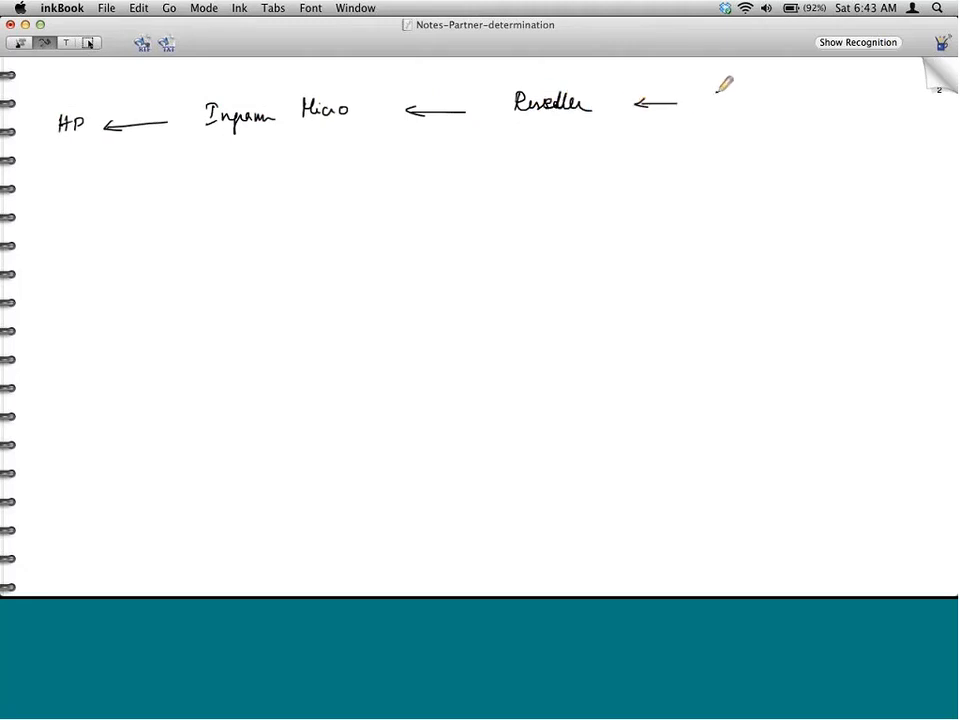
drag(716, 104, 800, 98)
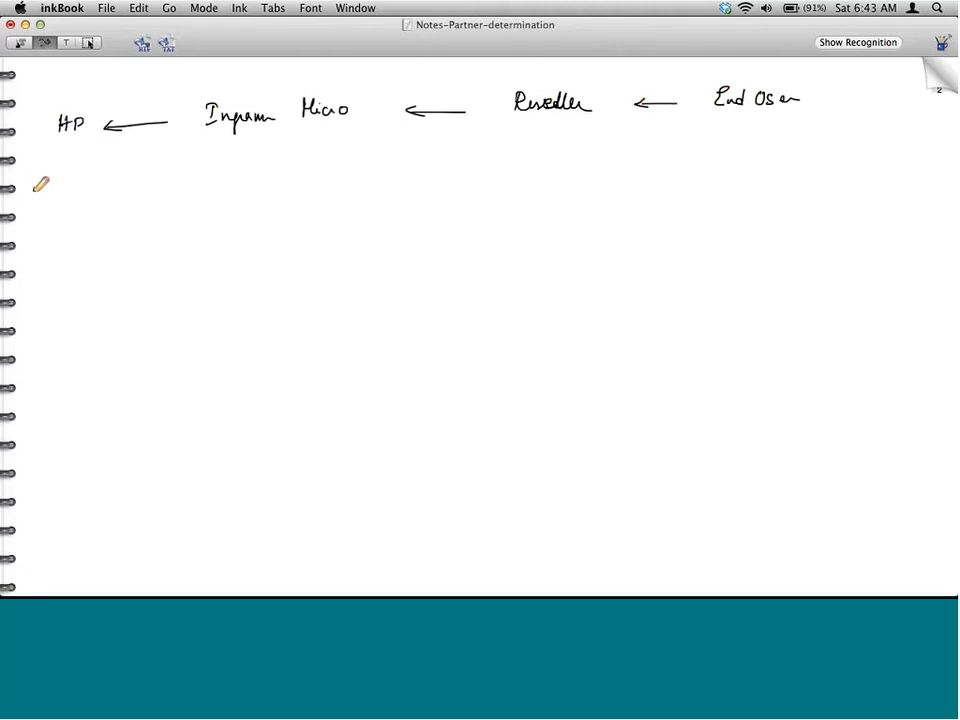
Step: Start a list of partner functions below HP with the entries "Sold-to" and "Ship-to"
drag(33, 178, 25, 197)
drag(41, 187, 52, 195)
drag(59, 189, 75, 193)
drag(79, 187, 83, 188)
drag(88, 190, 96, 190)
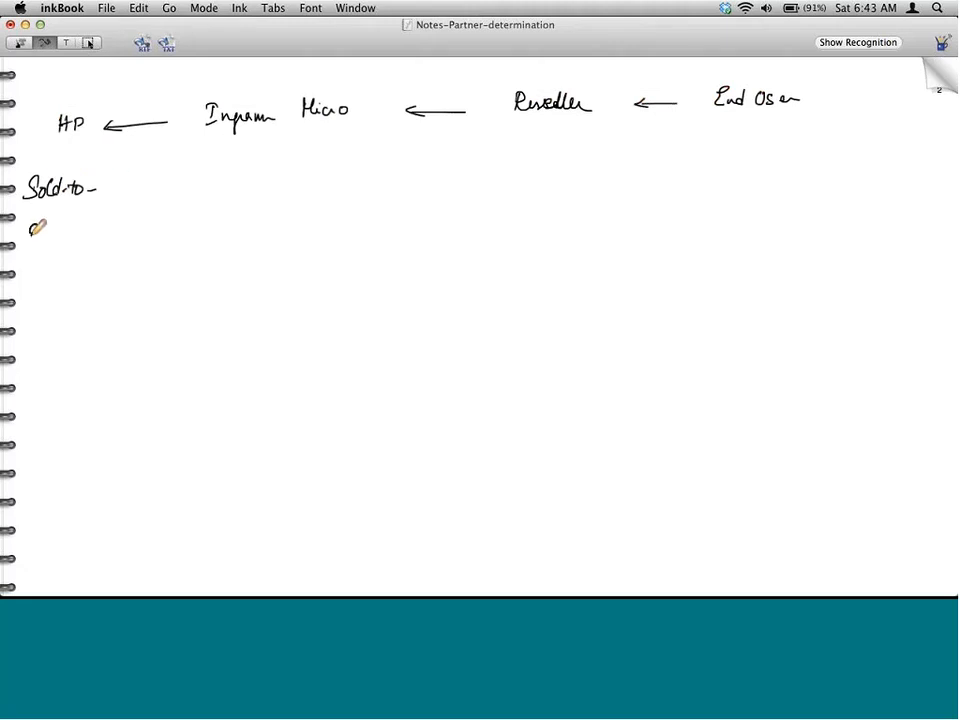
mouse_move(36, 228)
mouse_down()
mouse_move(25, 249)
mouse_move(56, 251)
mouse_move(55, 260)
mouse_up()
drag(57, 240, 64, 245)
drag(64, 242, 78, 246)
drag(70, 238, 82, 236)
drag(84, 238, 88, 240)
Step: Add "Bill-to" and "Payer" to the partner function list below Ship-to
drag(34, 277, 31, 298)
drag(32, 280, 46, 297)
drag(52, 278, 52, 297)
mouse_move(57, 278)
mouse_down()
mouse_move(57, 297)
mouse_move(70, 289)
mouse_up()
drag(76, 280, 76, 297)
drag(72, 284, 82, 284)
drag(83, 288, 90, 290)
mouse_move(36, 323)
mouse_down()
mouse_move(35, 345)
mouse_move(44, 333)
mouse_up()
mouse_move(55, 333)
mouse_down()
mouse_move(66, 350)
mouse_move(86, 336)
mouse_up()
Step: Add "VAD" and "VAR" to the partner function list below Payer
mouse_move(34, 381)
mouse_down()
mouse_move(54, 380)
mouse_move(60, 397)
mouse_up()
drag(50, 391, 64, 398)
drag(64, 381, 65, 397)
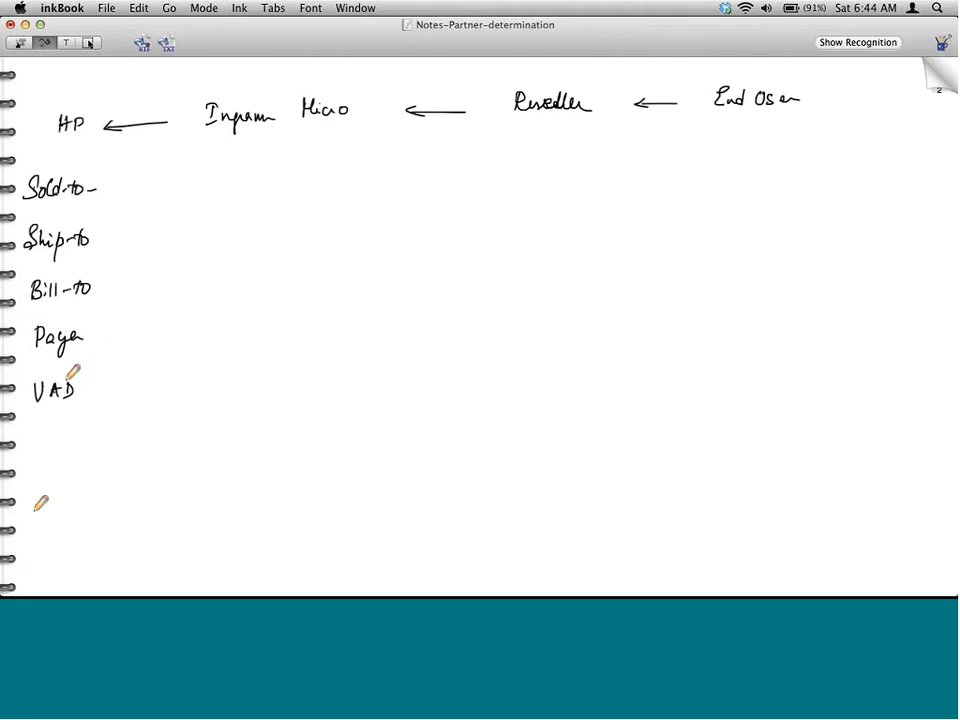
mouse_move(35, 440)
mouse_down()
mouse_move(56, 440)
mouse_move(62, 458)
mouse_up()
drag(52, 451, 78, 458)
Step: Add "EU" and "Installation Site" to the end of the partner function list
drag(38, 505, 49, 489)
drag(39, 497, 47, 497)
drag(39, 505, 50, 505)
drag(56, 489, 69, 488)
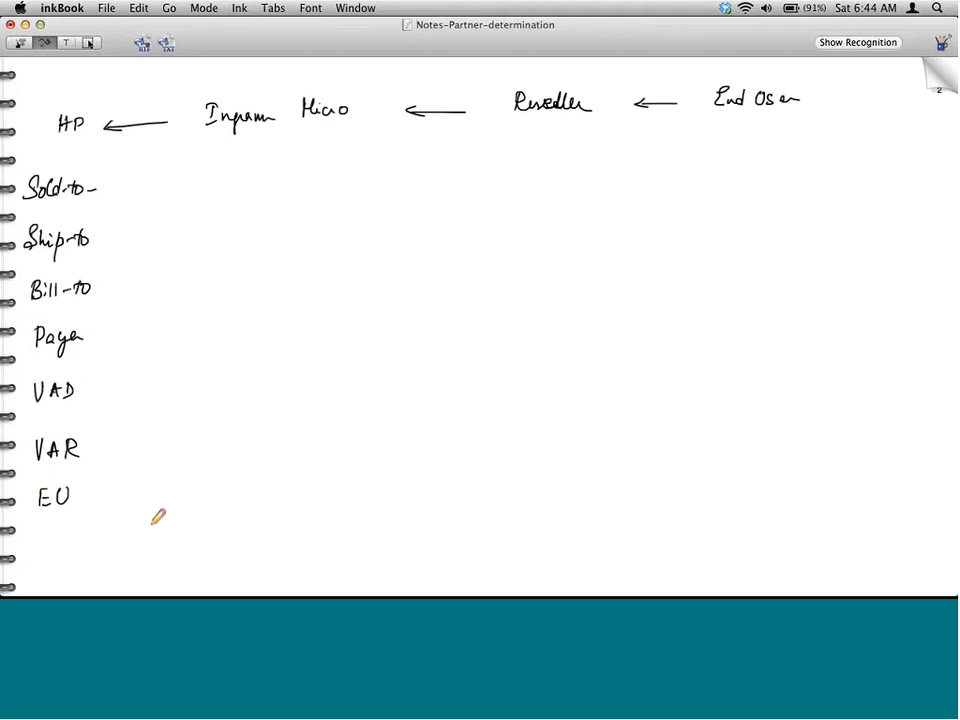
mouse_move(40, 537)
mouse_down()
mouse_move(41, 553)
mouse_move(50, 536)
mouse_move(62, 551)
mouse_up()
mouse_move(66, 543)
mouse_down()
mouse_move(94, 552)
mouse_move(142, 545)
mouse_up()
drag(156, 534, 164, 545)
drag(159, 533, 180, 541)
click(184, 539)
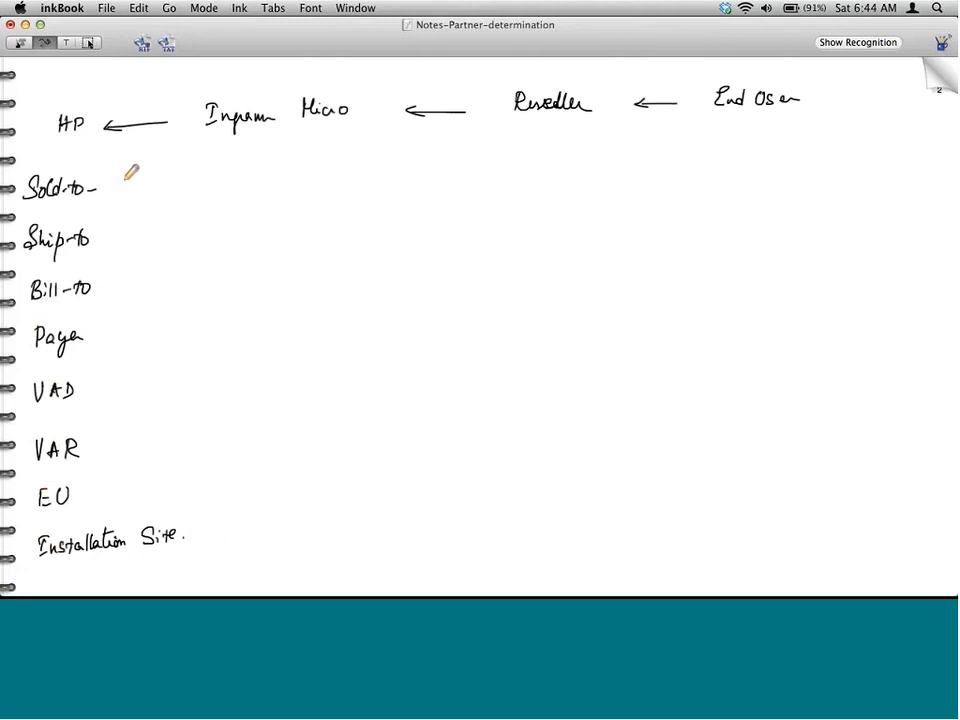
Step: Write "Ingram" beside Sold-to and "EU" beside Ship-to
drag(110, 178, 127, 205)
drag(124, 193, 165, 190)
mouse_move(104, 239)
mouse_down()
mouse_move(136, 228)
mouse_move(134, 244)
mouse_up()
drag(139, 230, 151, 231)
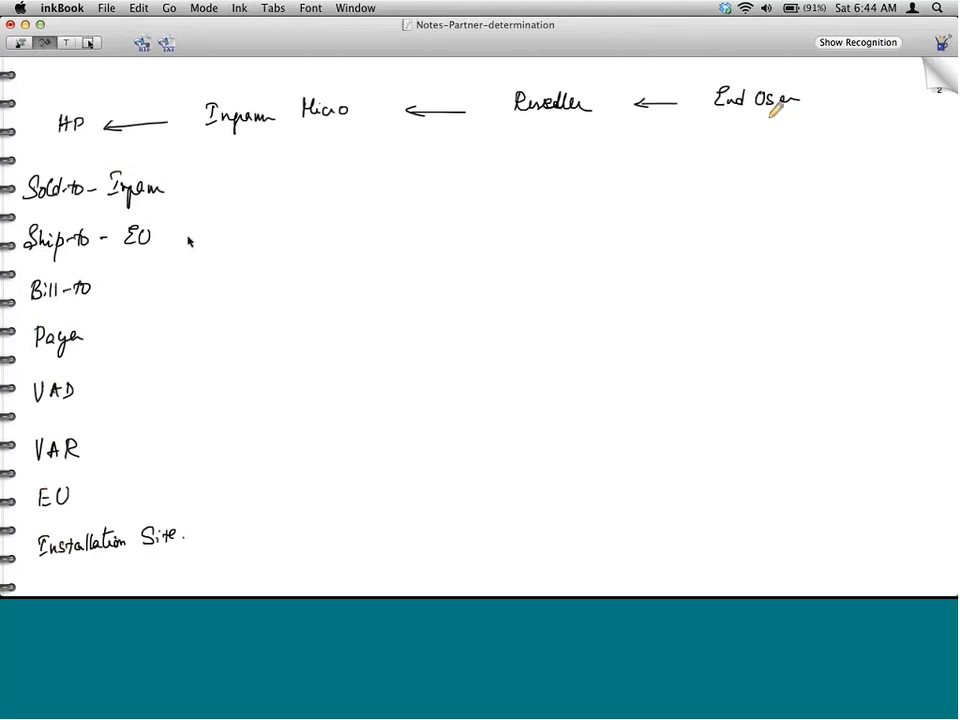
Step: Write "In" beside Bill-to and "Reseller" beside Payer
drag(102, 289, 128, 287)
drag(134, 285, 152, 284)
mouse_move(100, 338)
mouse_down()
mouse_move(167, 313)
mouse_move(181, 327)
mouse_up()
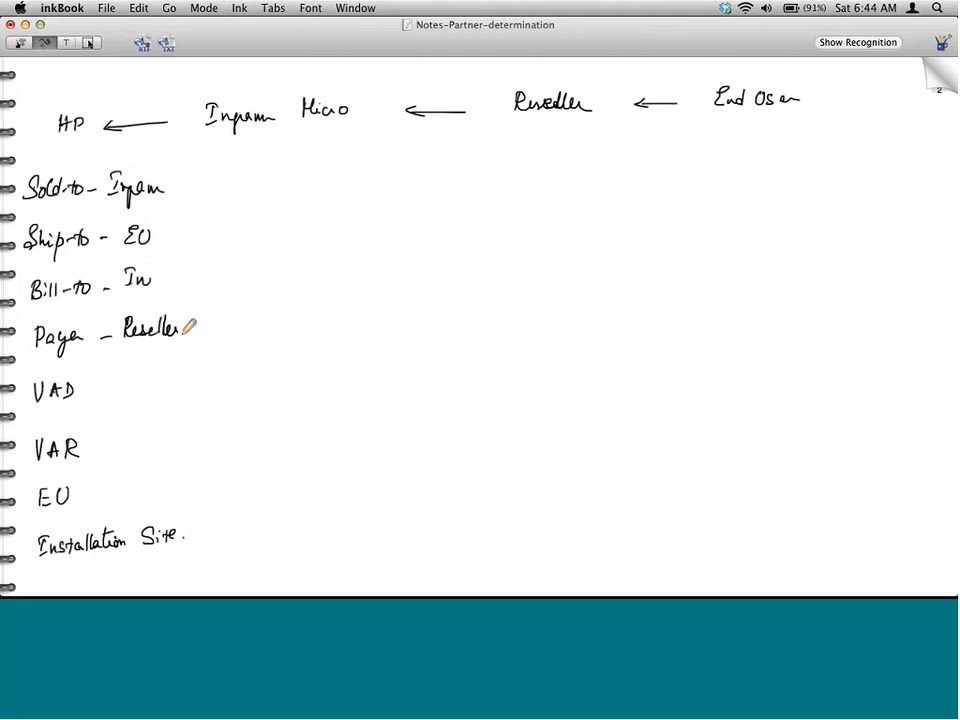
Step: Write "In" beside VAD and "Reseller" beside VAR
drag(90, 390, 98, 390)
drag(116, 376, 137, 385)
mouse_move(94, 447)
mouse_down()
mouse_move(139, 424)
mouse_move(139, 433)
mouse_move(171, 420)
mouse_move(188, 433)
mouse_up()
Step: Label the chain's Reseller as "ABC" and its End User as "XYZ Corp", writing each name above the party
mouse_move(537, 86)
mouse_down()
mouse_move(540, 72)
mouse_move(545, 86)
mouse_move(564, 84)
mouse_up()
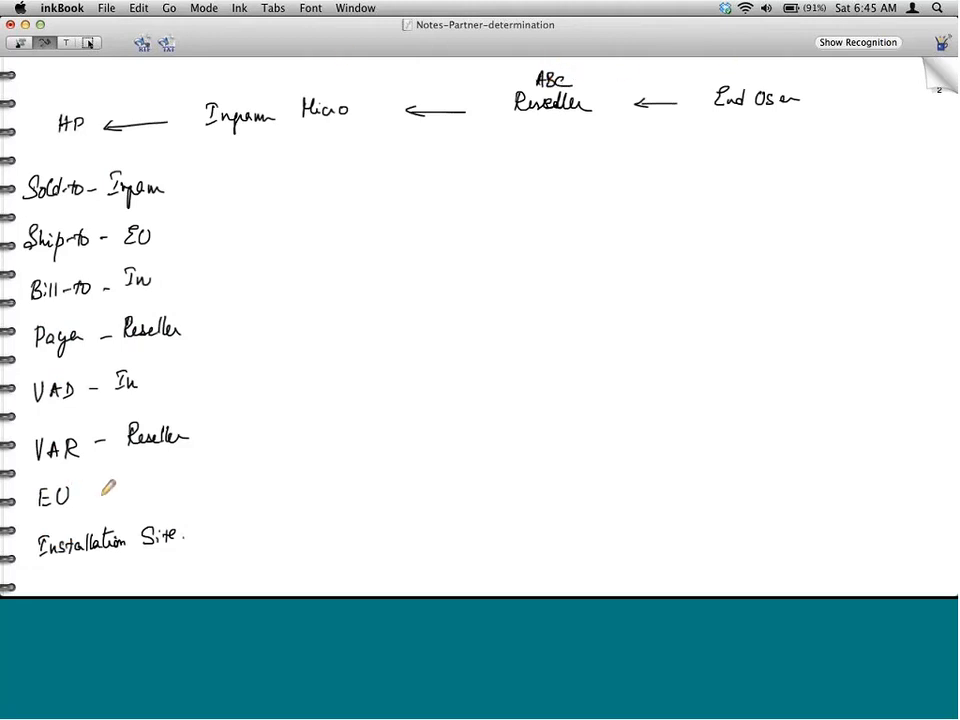
drag(96, 492, 104, 491)
mouse_move(736, 70)
mouse_down()
mouse_move(745, 80)
mouse_move(735, 81)
mouse_up()
drag(747, 69, 751, 74)
drag(755, 68, 748, 80)
drag(756, 70, 779, 83)
drag(788, 75, 801, 88)
drag(801, 76, 804, 80)
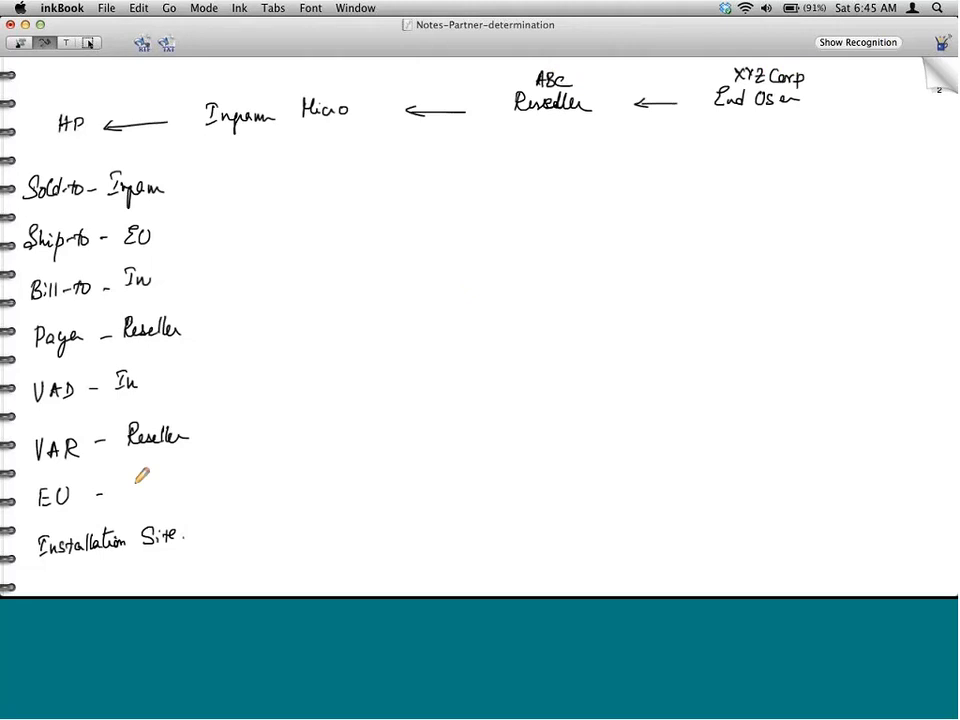
Step: Write "XYZ Corp" beside EU and "Atlanta" beside Installation Site
drag(130, 477, 138, 489)
drag(138, 477, 129, 490)
drag(141, 477, 145, 483)
mouse_move(150, 477)
mouse_down()
mouse_move(143, 490)
mouse_move(196, 486)
mouse_up()
drag(200, 480, 199, 489)
drag(182, 538, 270, 520)
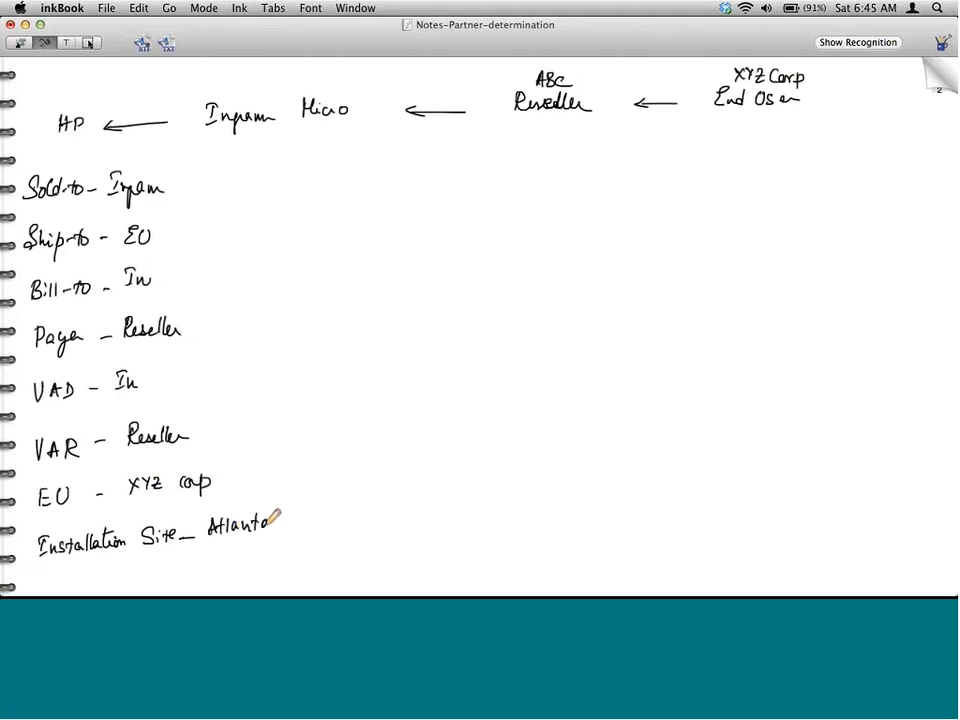
Step: Add continuation dots below the list, and highlight the VAD entry with a box and a mark beside it
click(120, 572)
mouse_move(27, 409)
mouse_down()
mouse_move(166, 412)
mouse_move(128, 352)
mouse_move(26, 390)
mouse_move(22, 400)
mouse_move(38, 413)
mouse_up()
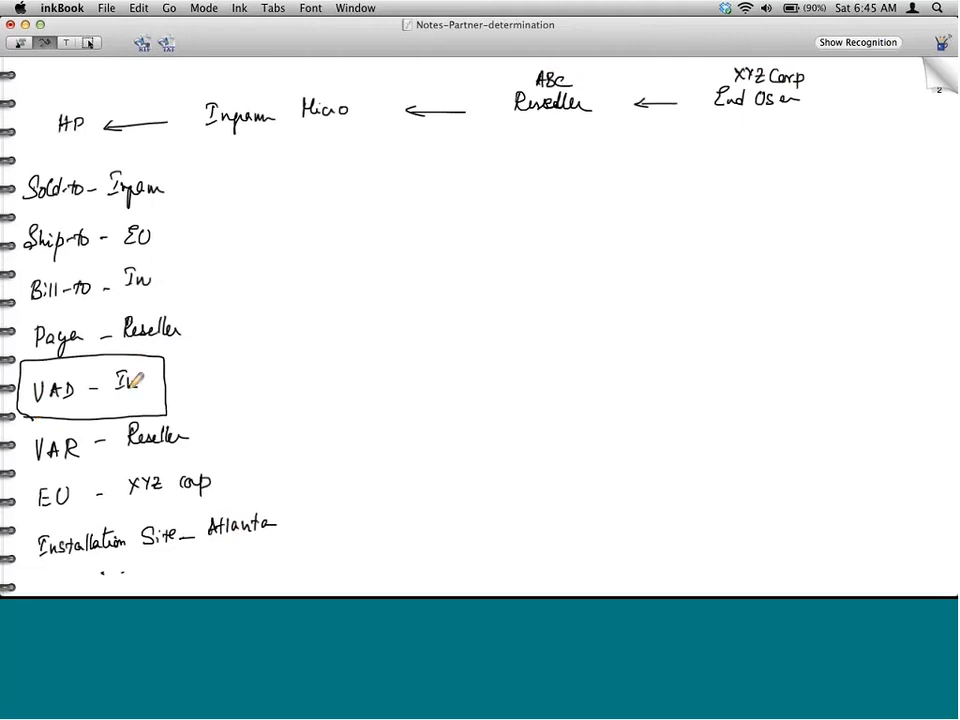
drag(181, 380, 207, 366)
Step: On a new third page, write the underlined heading "new Partner Function"
click(934, 76)
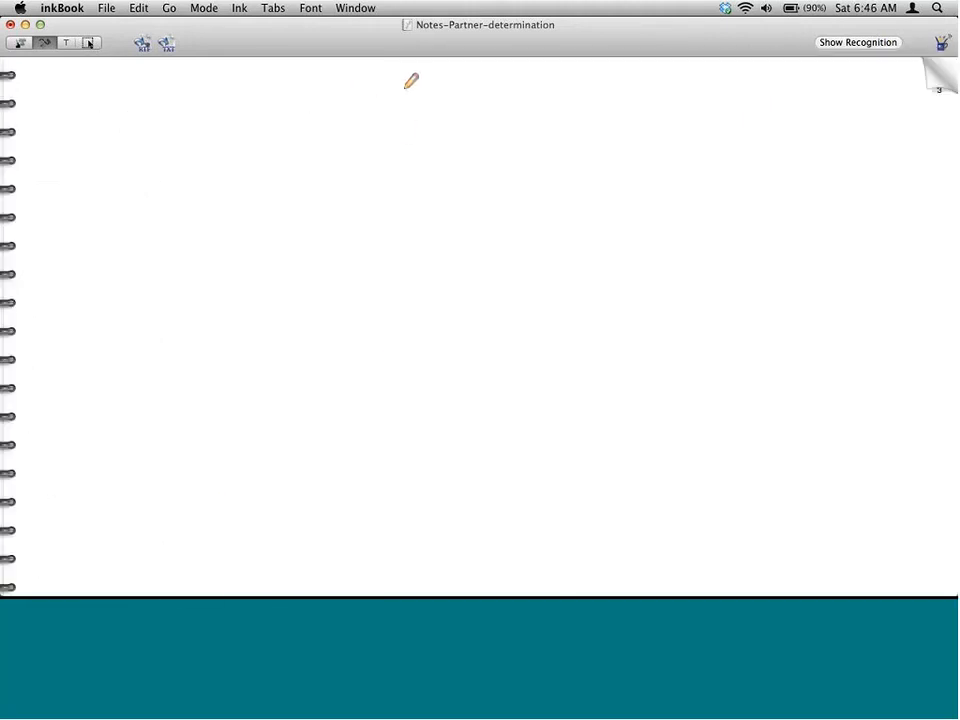
mouse_move(373, 99)
mouse_down()
mouse_move(376, 80)
mouse_move(374, 92)
mouse_up()
mouse_move(293, 92)
mouse_down()
mouse_move(294, 101)
mouse_move(328, 93)
mouse_up()
drag(290, 106, 525, 91)
drag(366, 116, 567, 117)
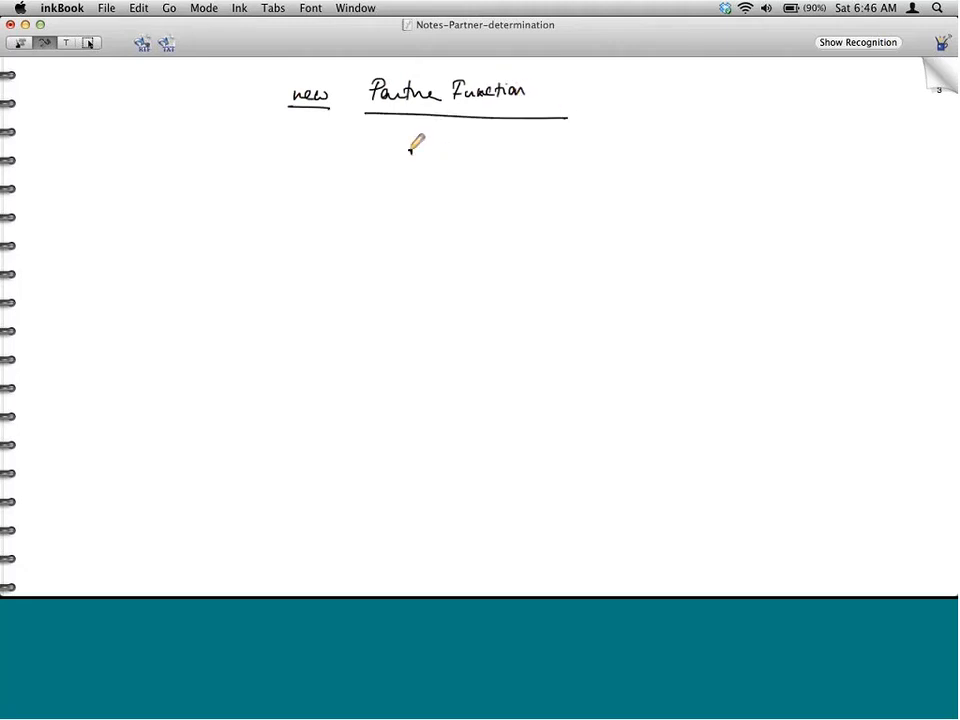
Step: Write "VAD" underlined below the heading and draw a downward arrow beneath it
mouse_move(408, 149)
mouse_down()
mouse_move(433, 150)
mouse_move(439, 165)
mouse_up()
drag(426, 159, 441, 164)
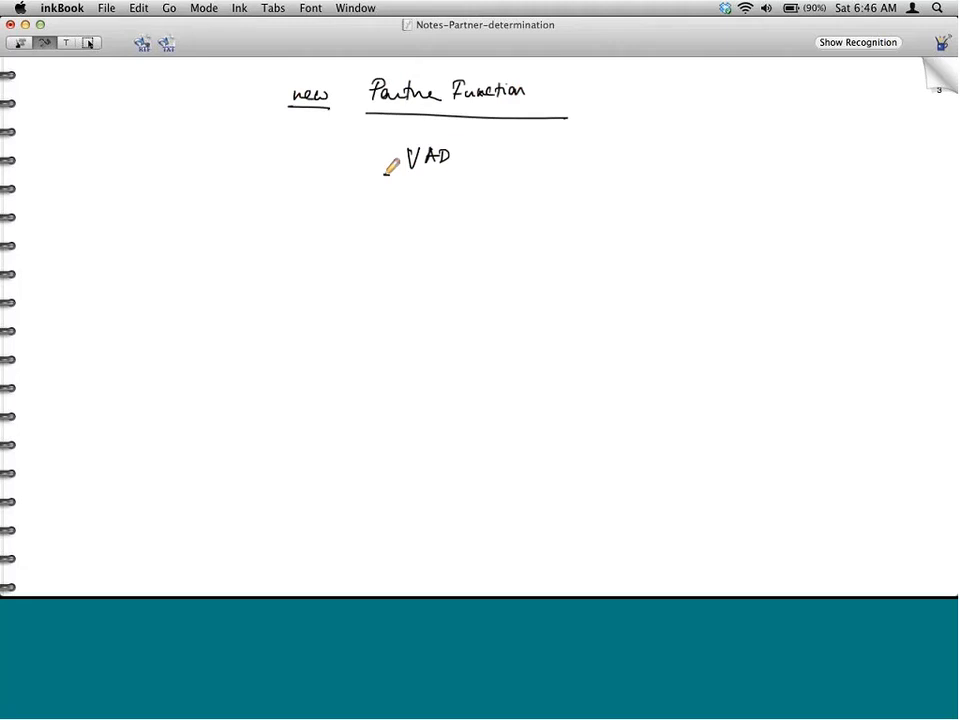
drag(384, 176, 466, 178)
mouse_move(420, 197)
mouse_down()
mouse_move(411, 240)
mouse_move(429, 219)
mouse_move(434, 232)
mouse_up()
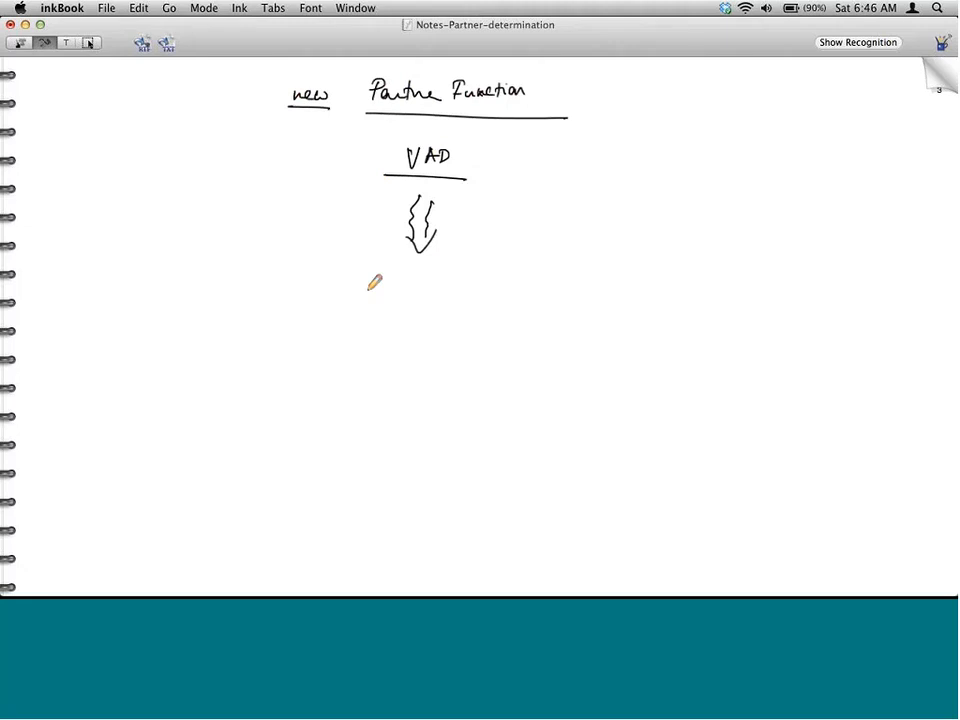
Step: Write the transaction code "VOPAN" in brackets below the arrow
mouse_move(378, 273)
mouse_down()
mouse_move(383, 292)
mouse_move(388, 273)
mouse_move(434, 290)
mouse_up()
drag(424, 284, 433, 284)
mouse_move(440, 277)
mouse_down()
mouse_move(440, 290)
mouse_move(449, 275)
mouse_up()
drag(373, 268, 378, 311)
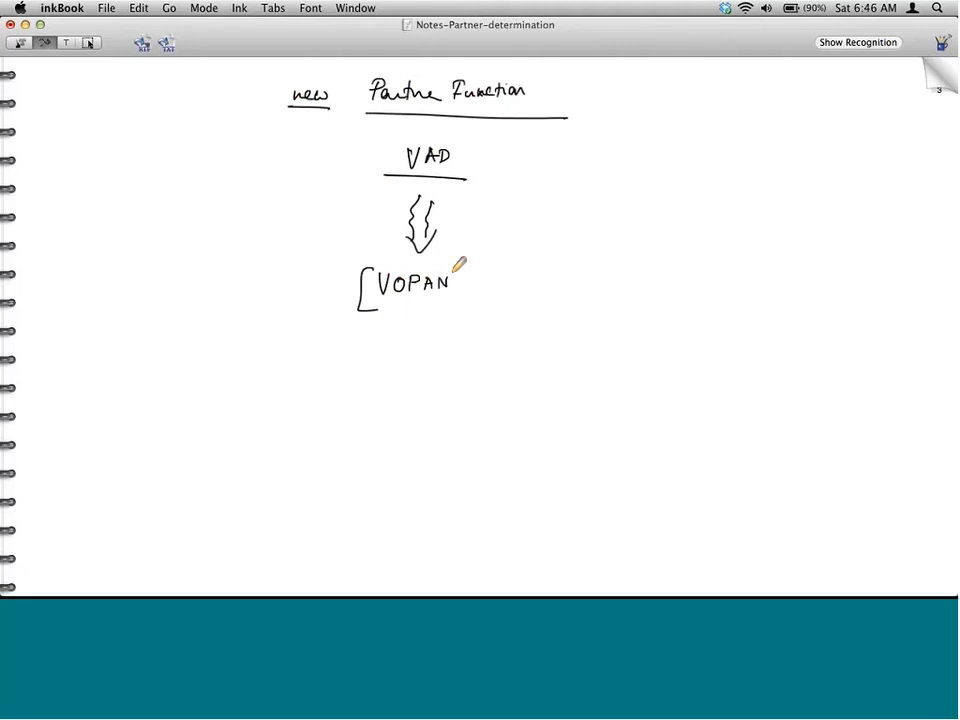
drag(452, 270, 448, 298)
Step: Switch to SAPGUI, cancel the open connection edit and connect to ECC01
key(super+Tab)
key(super+Tab)
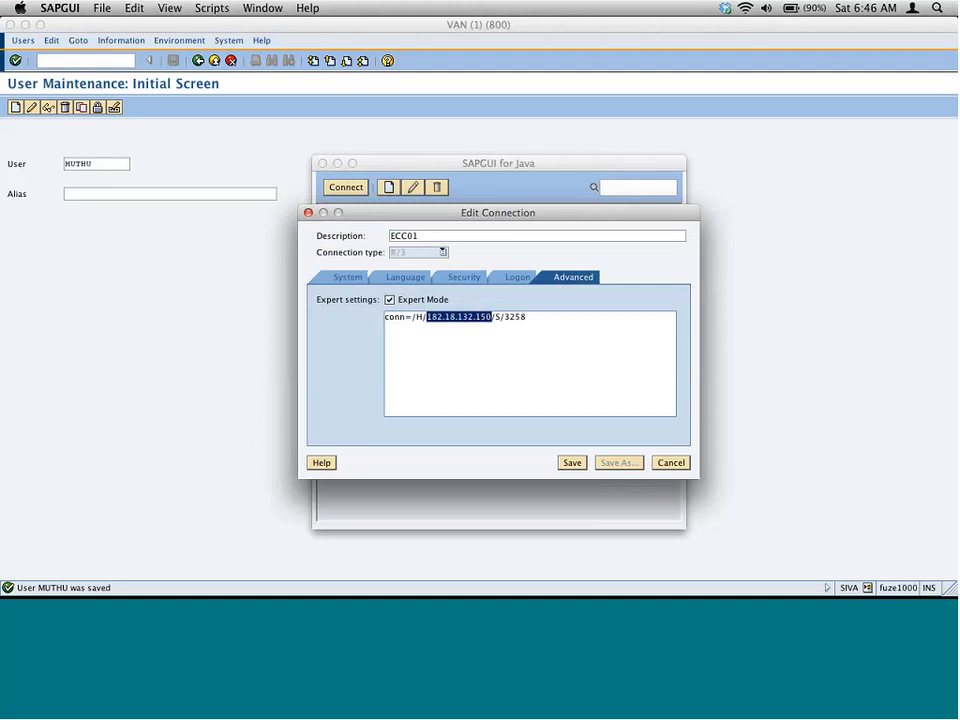
click(672, 463)
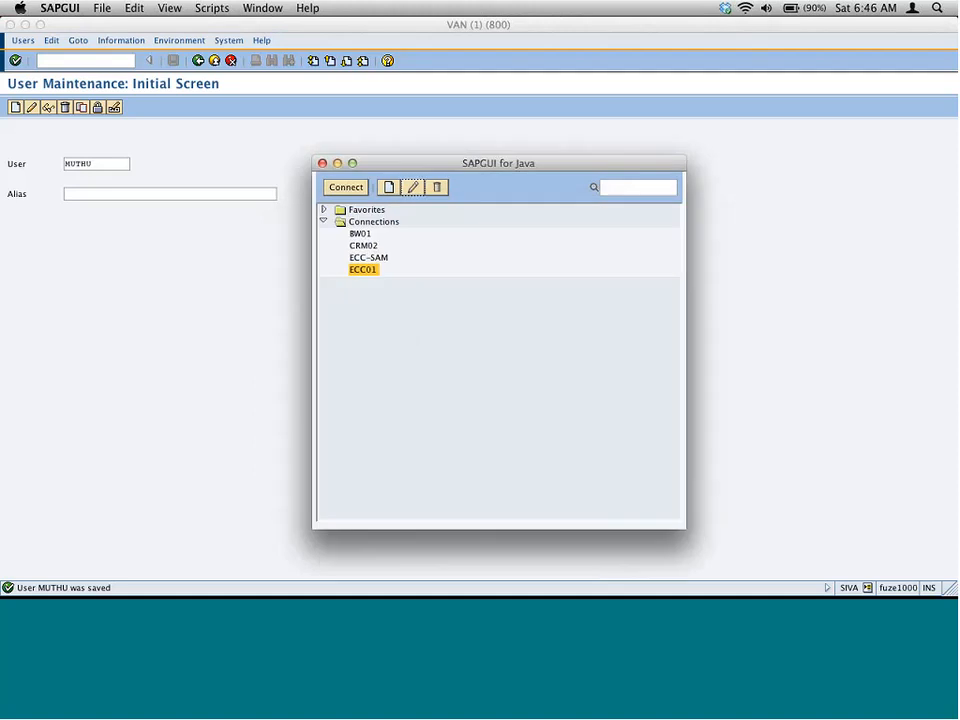
click(356, 188)
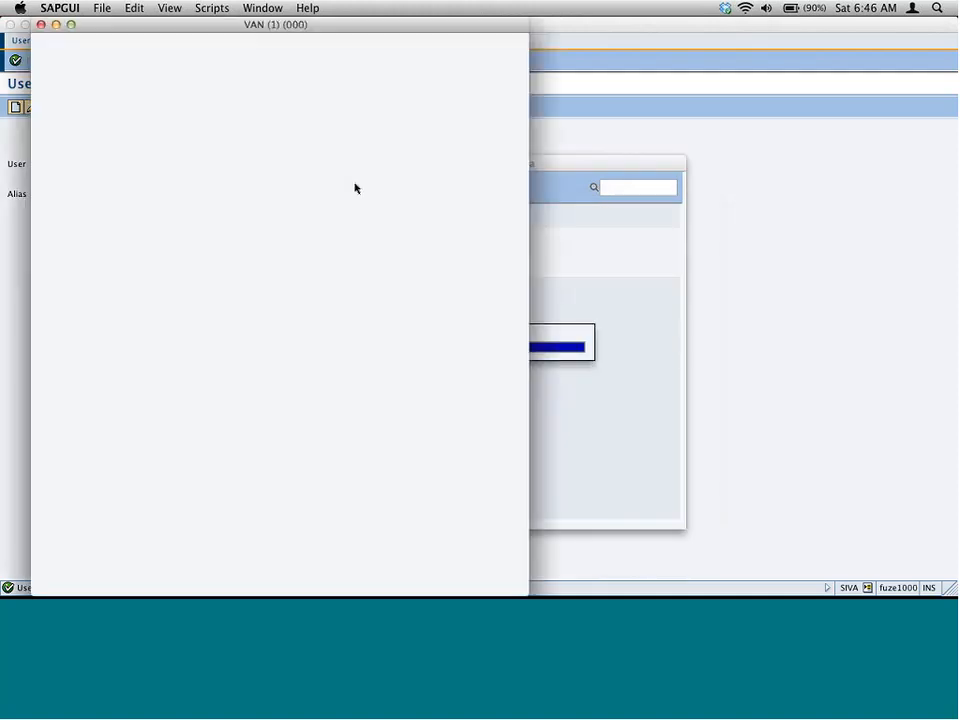
Step: Log on to SAP by entering the user name and the account password
text(siva)
key(Tab)
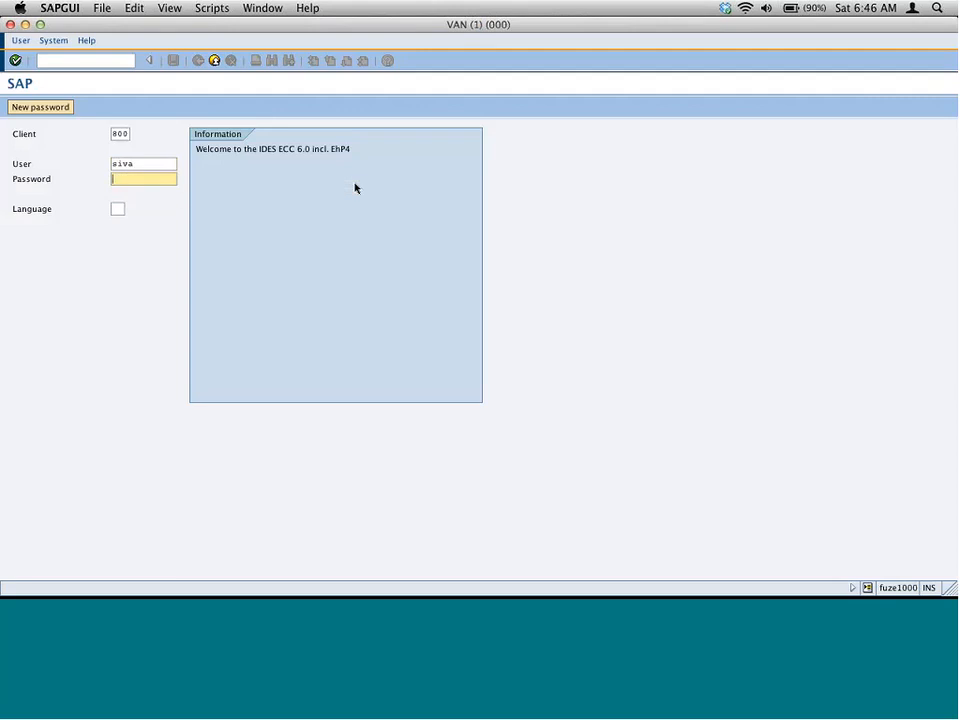
text(********)
key(Return)
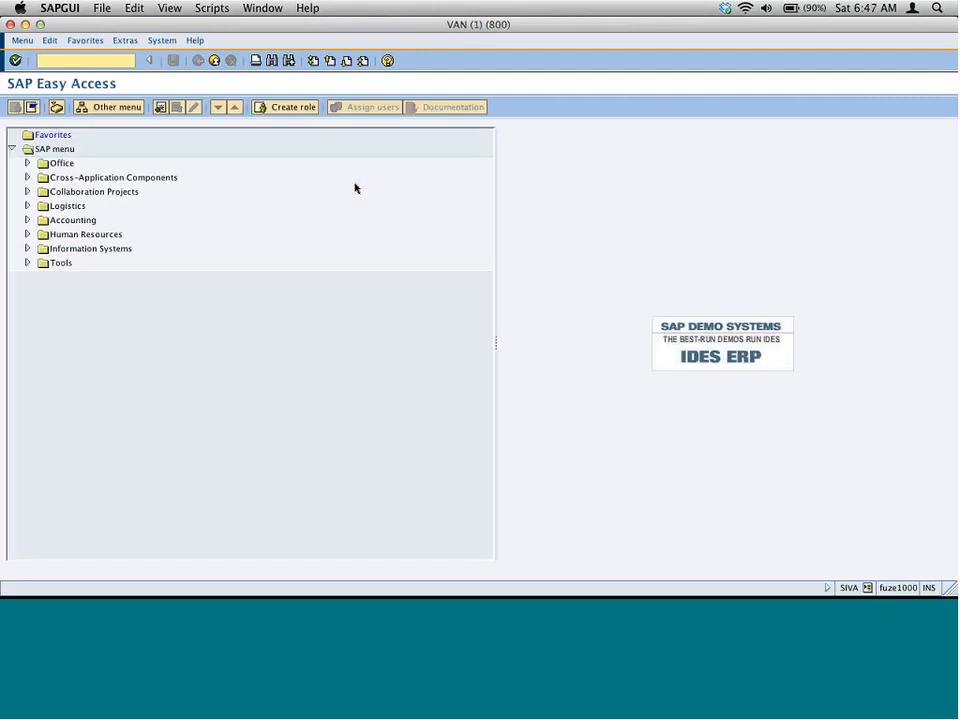
Step: Open the partner determination maintenance screen with transaction VOPAN
text(vov8)
key(Return)
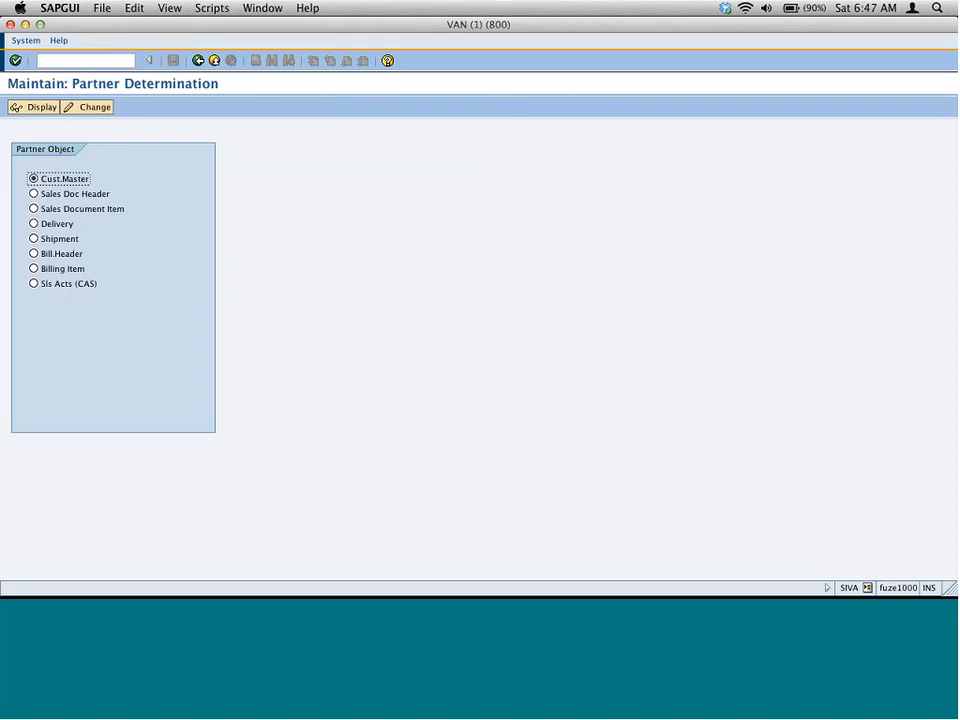
Step: Leave the partner determination screen and use SPRO to expand the IMG to Sales and Distribution > Basic Functions > Partner Determination
click(198, 62)
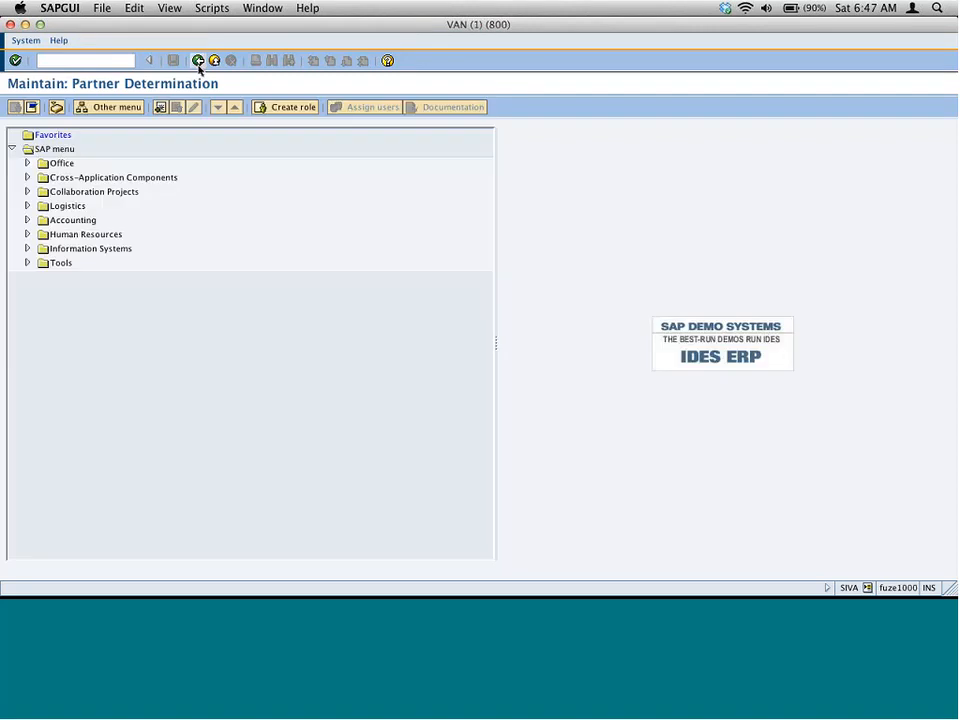
text(spro)
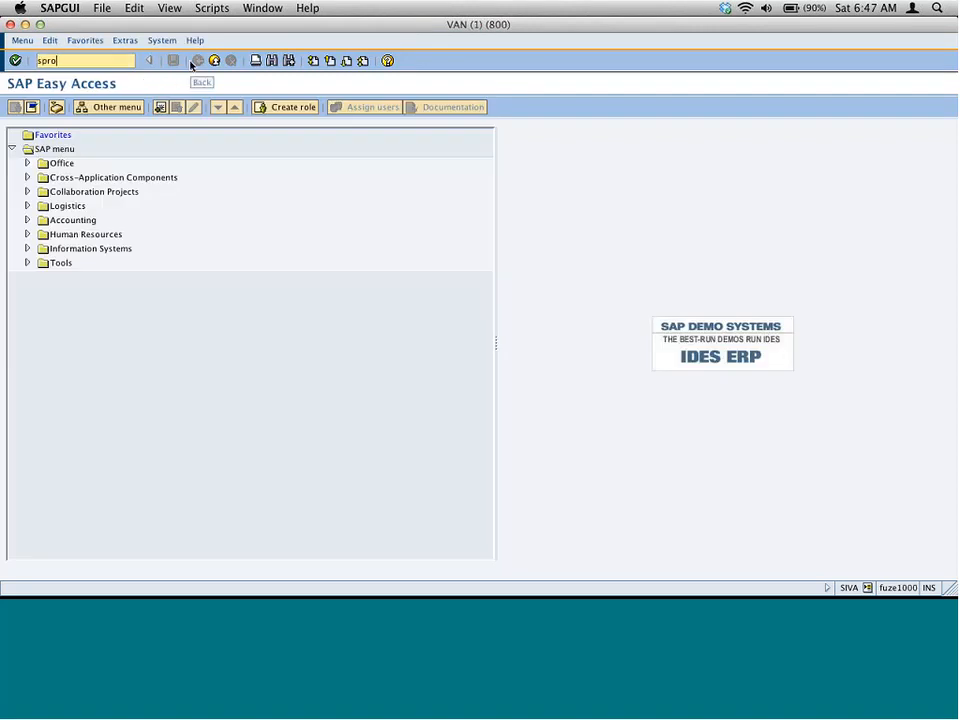
key(Return)
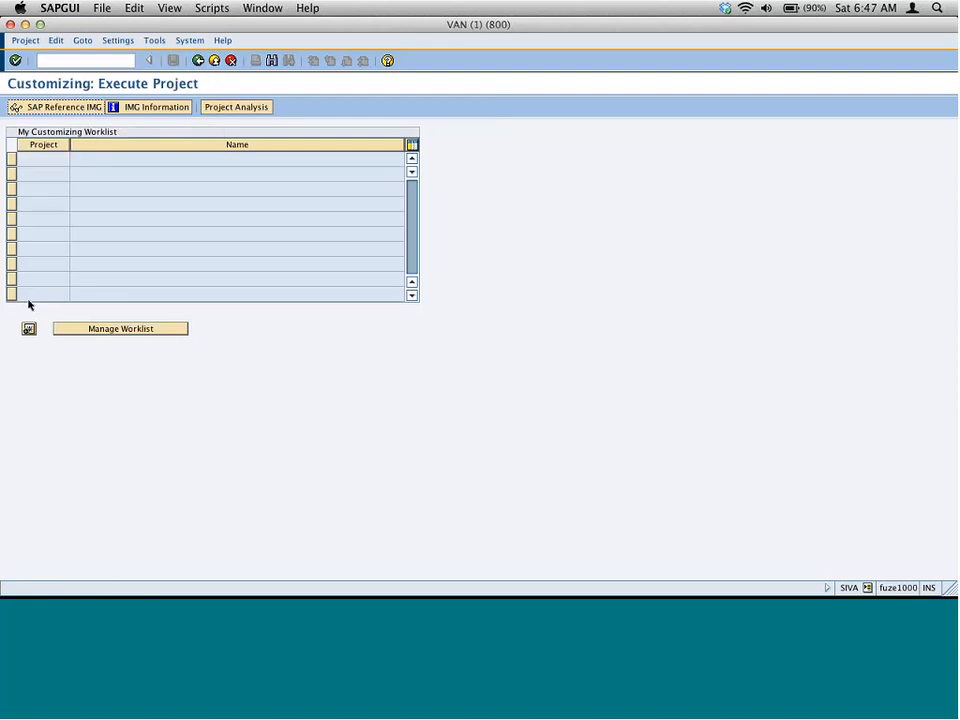
click(12, 150)
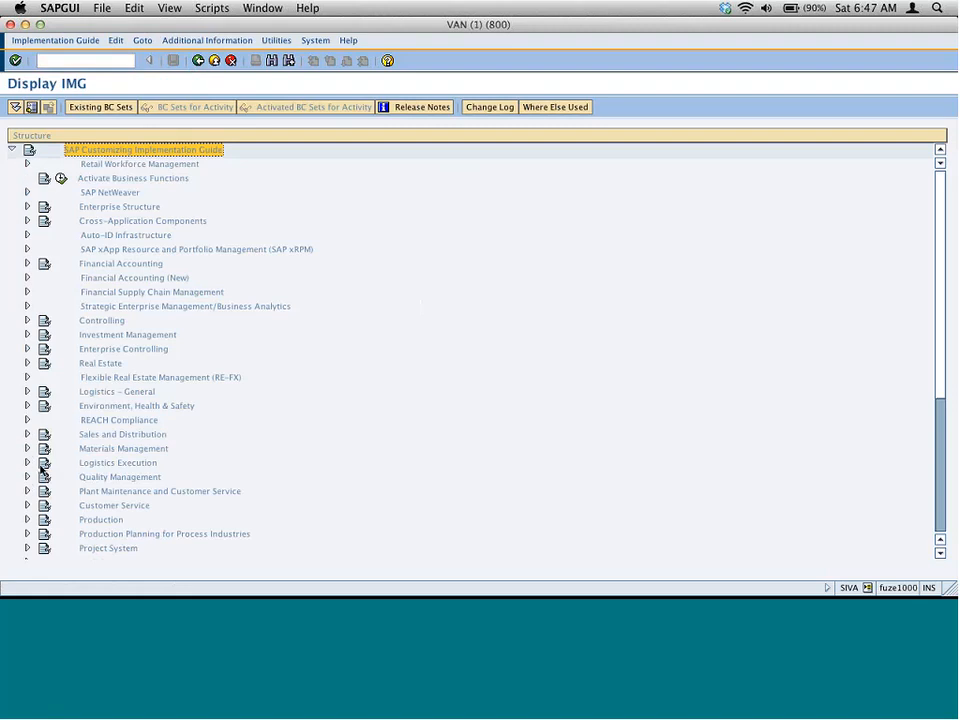
click(28, 435)
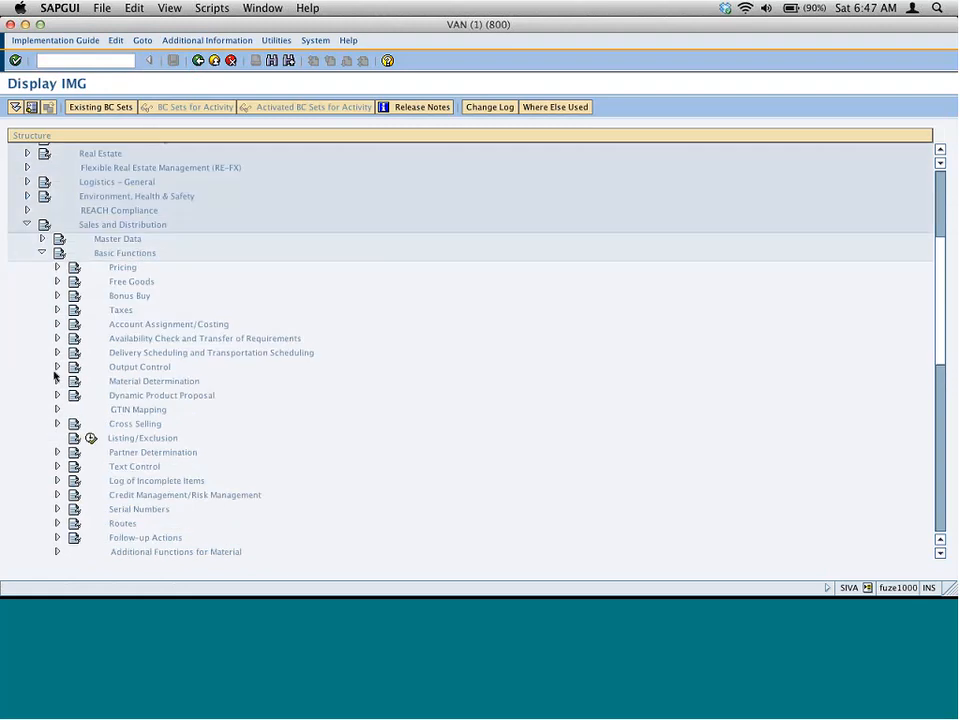
click(57, 452)
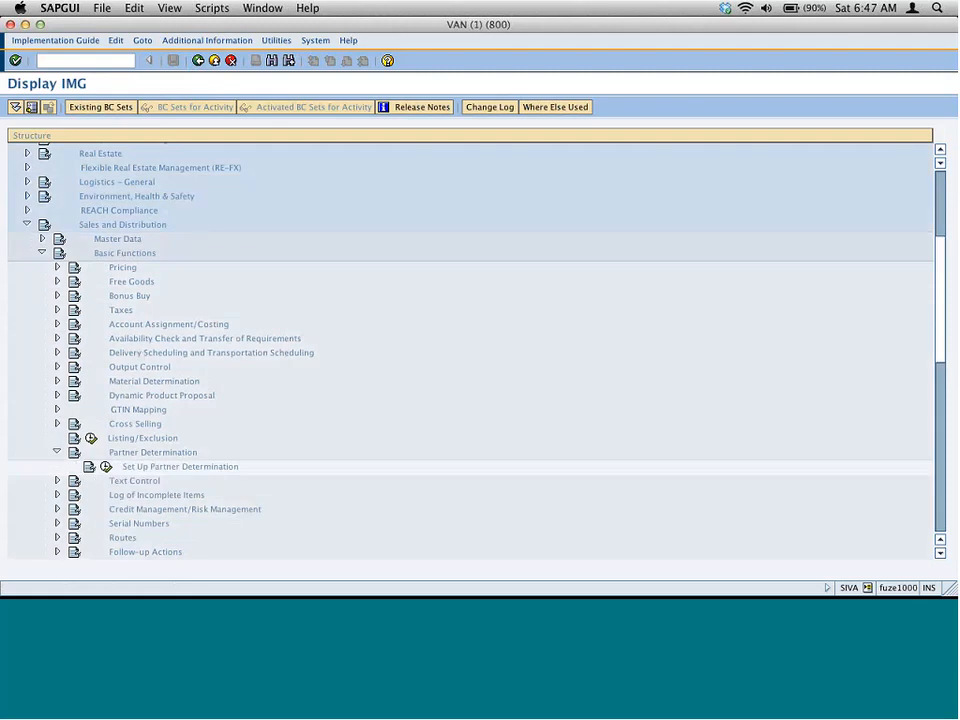
Step: Capture the IMG path to Set Up Partner Determination and place the image in the inkBook notes, left below the VOPAN note
drag(21, 225, 331, 490)
key(super+Tab)
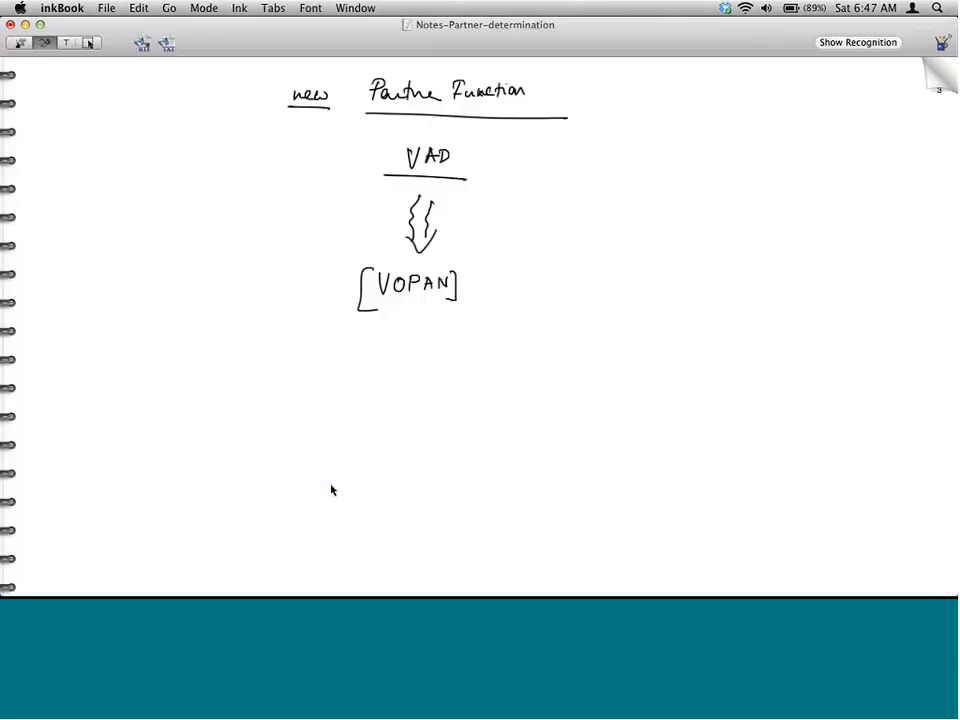
key(super+v)
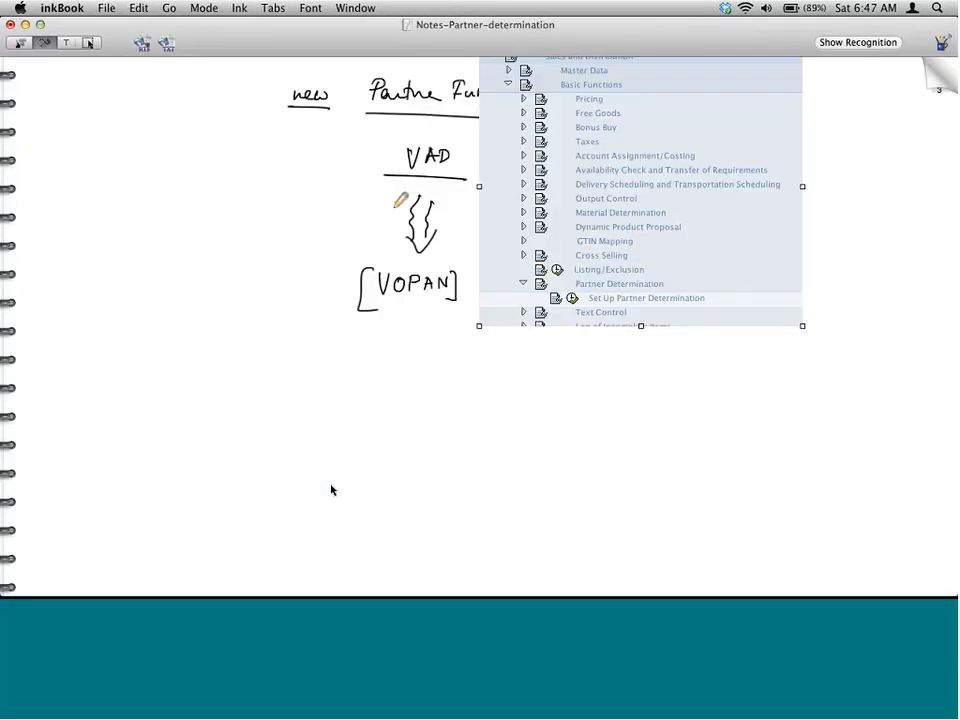
click(88, 43)
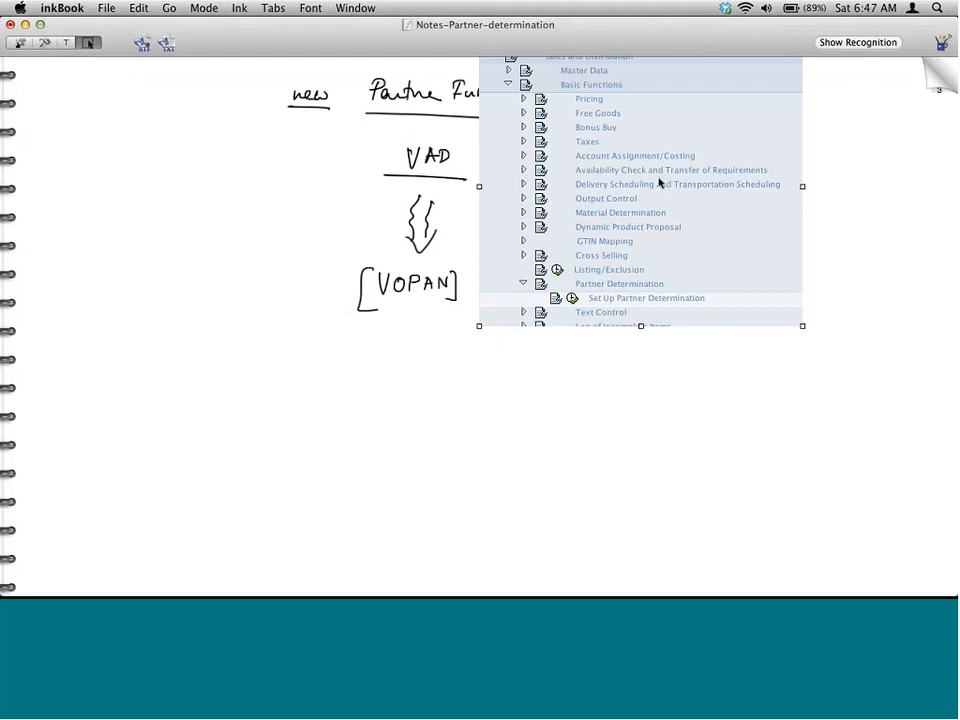
drag(604, 184, 366, 416)
drag(243, 418, 32, 457)
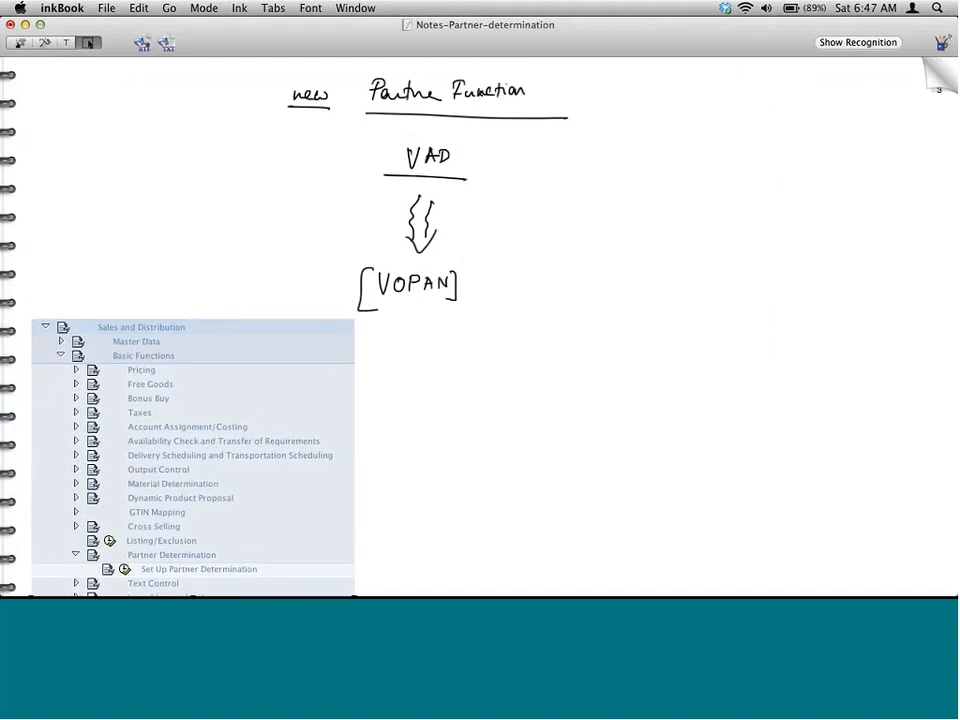
click(183, 230)
Step: Switch back to SAPGUI and open partner determination maintenance with the command /nvopan
key(super+Tab)
click(133, 62)
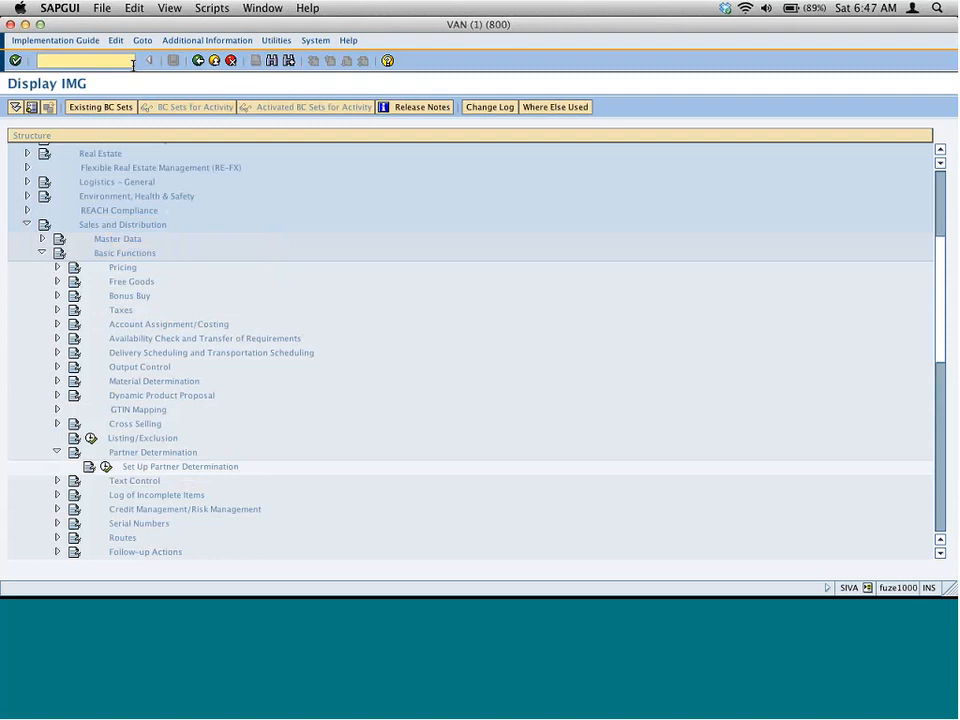
text(/nv)
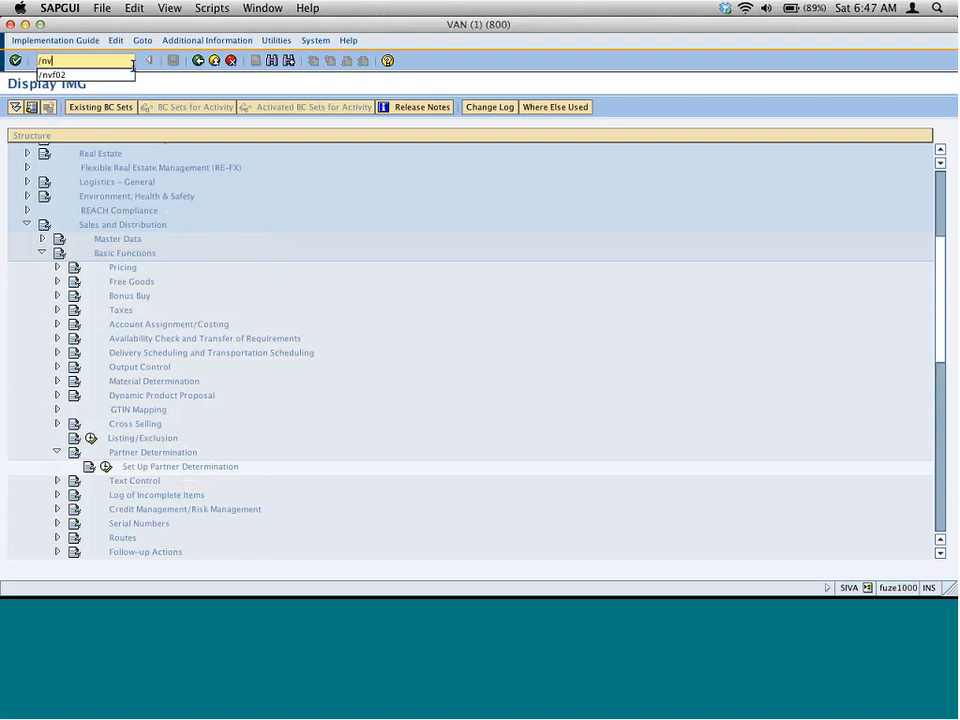
text(op)
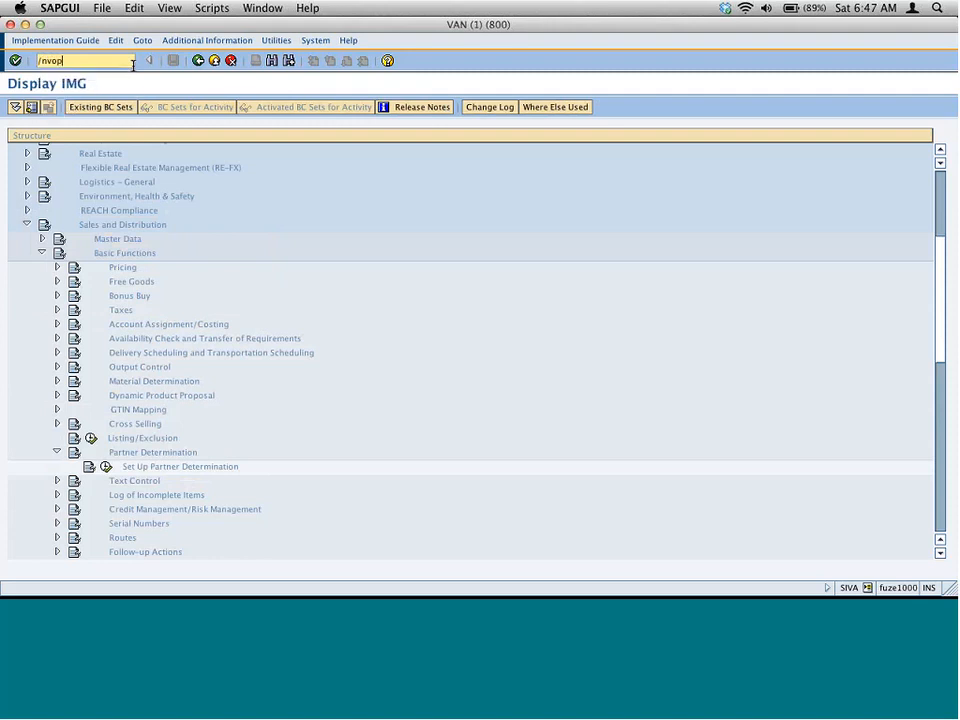
text(an)
key(Return)
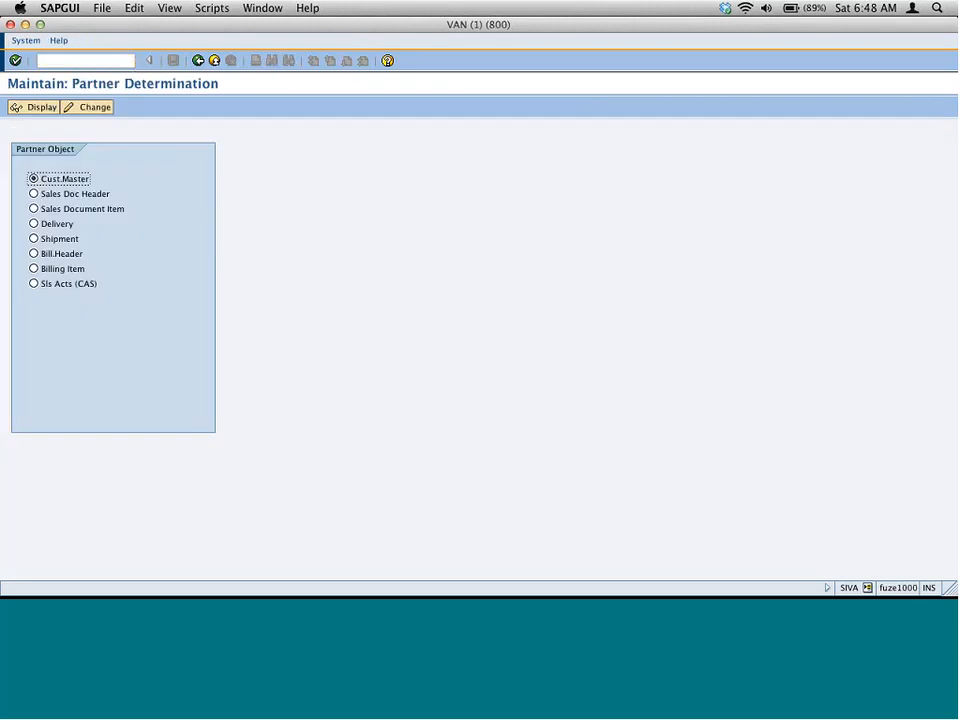
Step: Capture the Partner Object selection and place the image in the inkBook notes, to the right of the IMG path image
drag(2, 78, 242, 323)
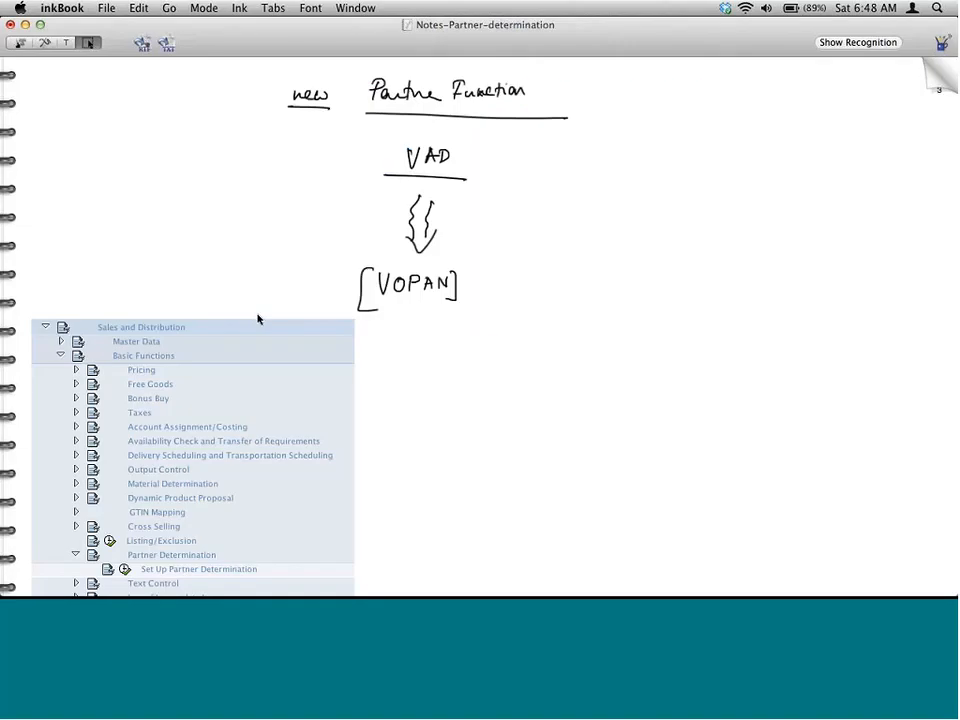
key(super+v)
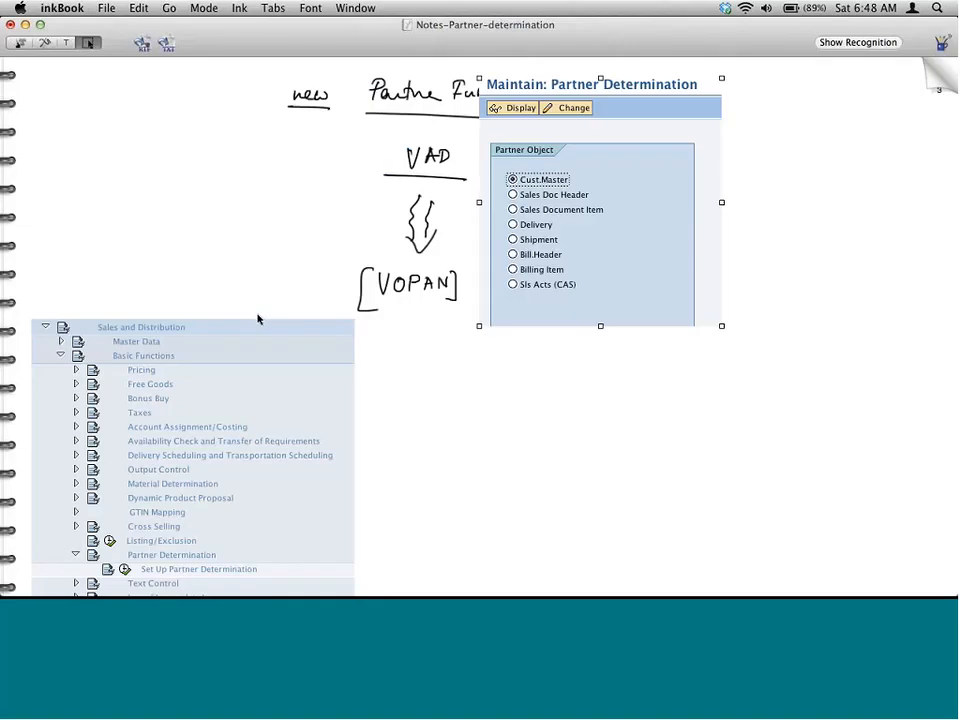
click(46, 43)
click(91, 43)
drag(643, 215, 687, 460)
Step: Draw a double-line arrow from the IMG path image towards the Partner Object image
click(45, 43)
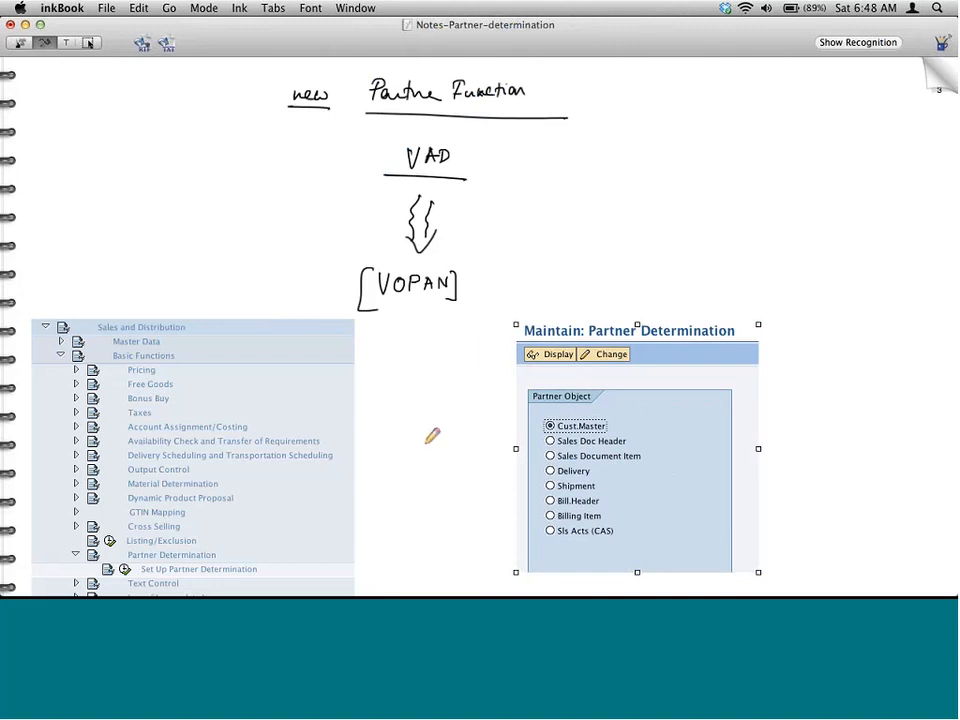
mouse_move(423, 443)
mouse_down()
mouse_move(454, 442)
mouse_move(453, 453)
mouse_up()
drag(446, 438, 441, 457)
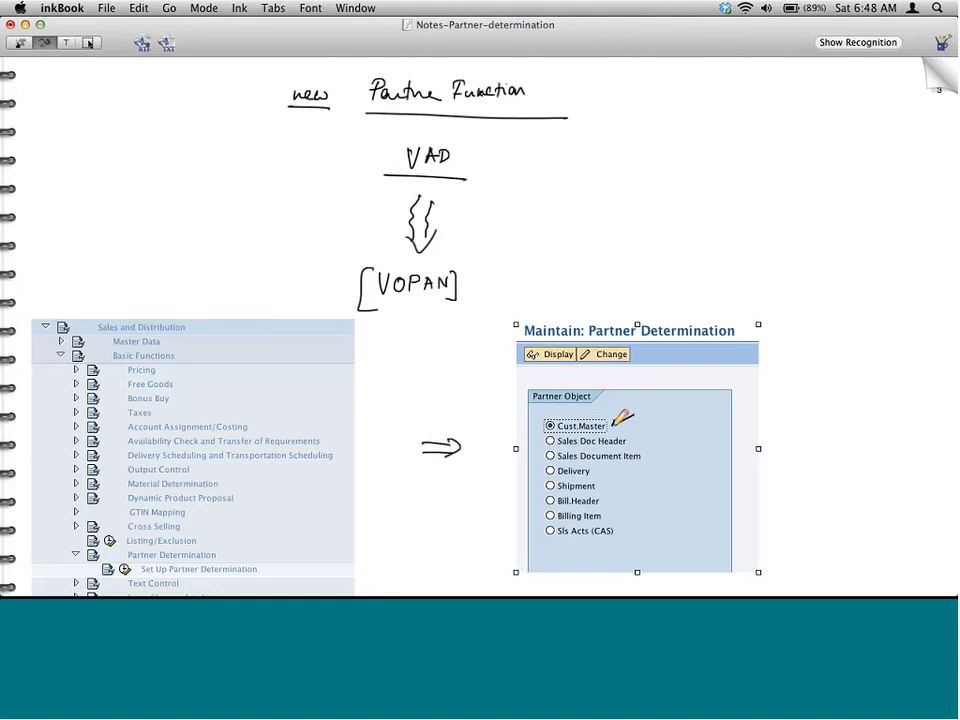
Step: Mark Cust.Master, Sales Doc Header, Sales Document Item, Delivery, Bill.Header and Billing Item with small hand-drawn arrows
drag(632, 415, 612, 427)
mouse_move(624, 440)
mouse_down()
mouse_move(643, 432)
mouse_move(635, 438)
mouse_move(661, 461)
mouse_up()
mouse_move(615, 473)
mouse_down()
mouse_move(599, 472)
mouse_move(602, 517)
mouse_up()
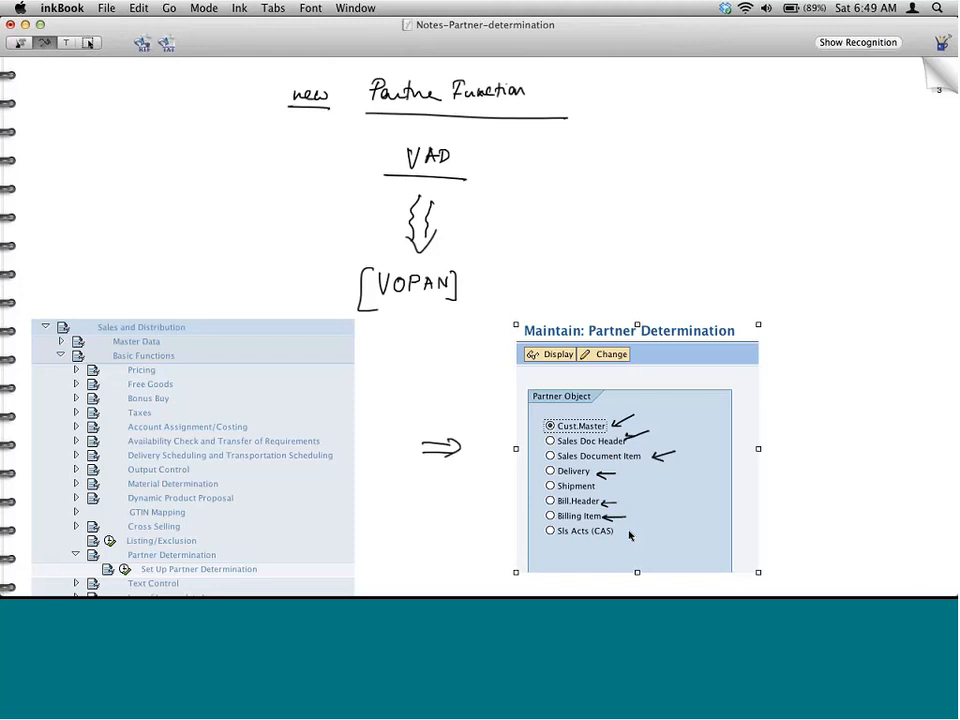
Step: Switch to SAPGUI, open the Cust.Master partner determination for changing and widen the Dialog Structure pane
key(super+Tab)
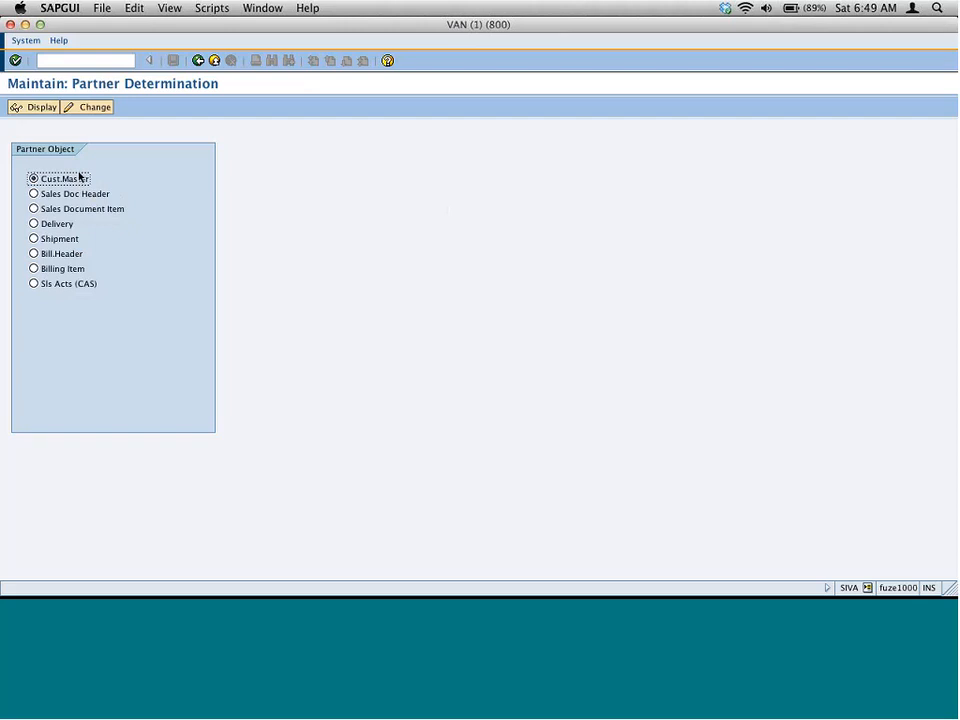
click(95, 109)
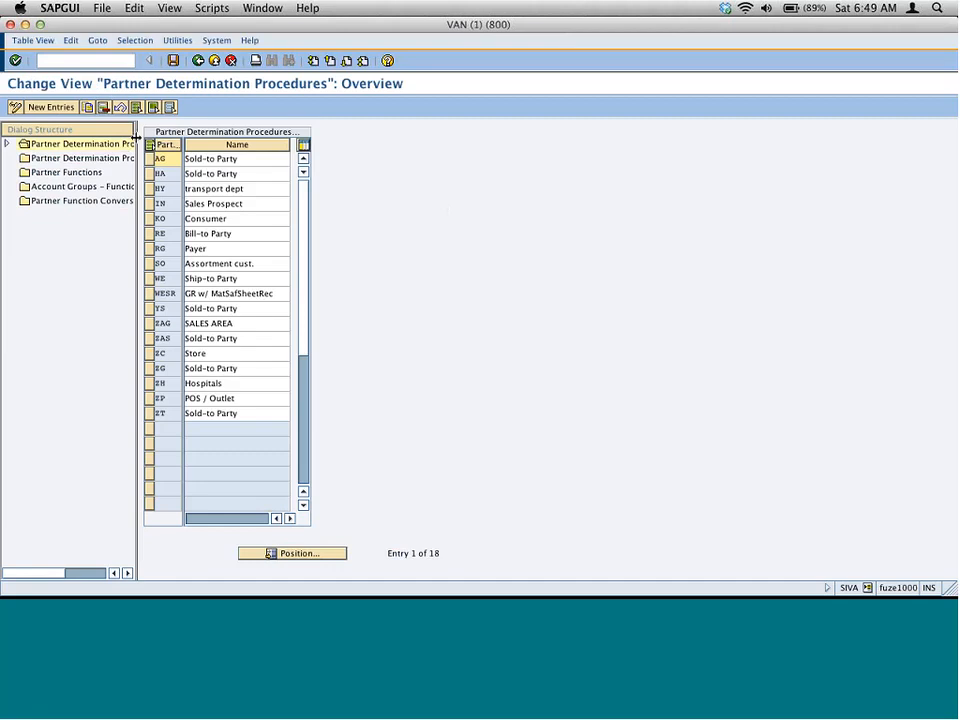
drag(136, 137, 218, 140)
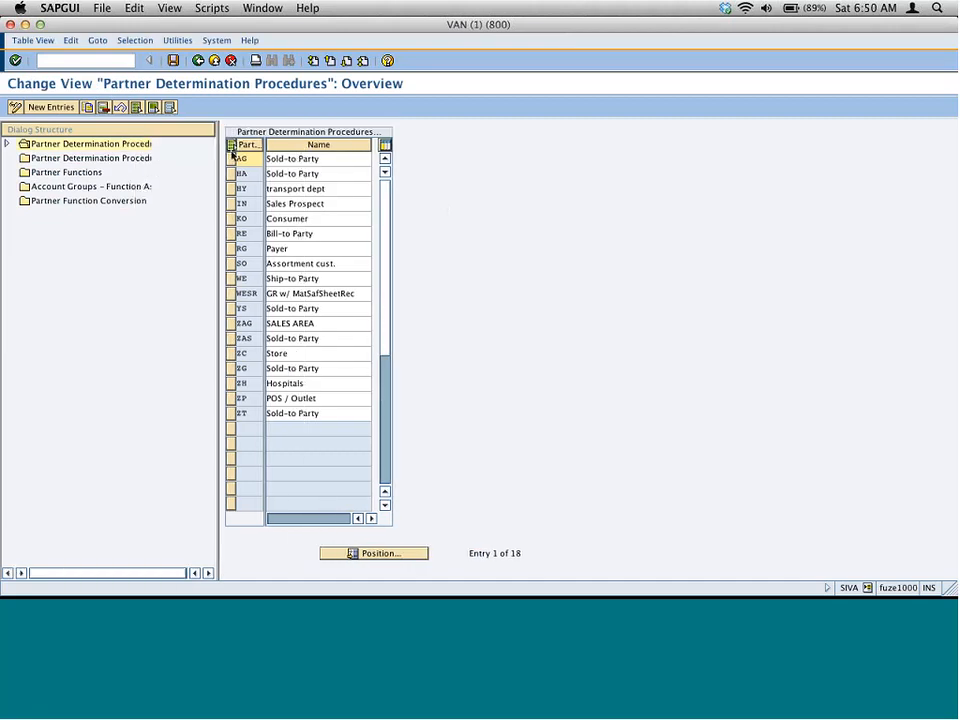
click(150, 144)
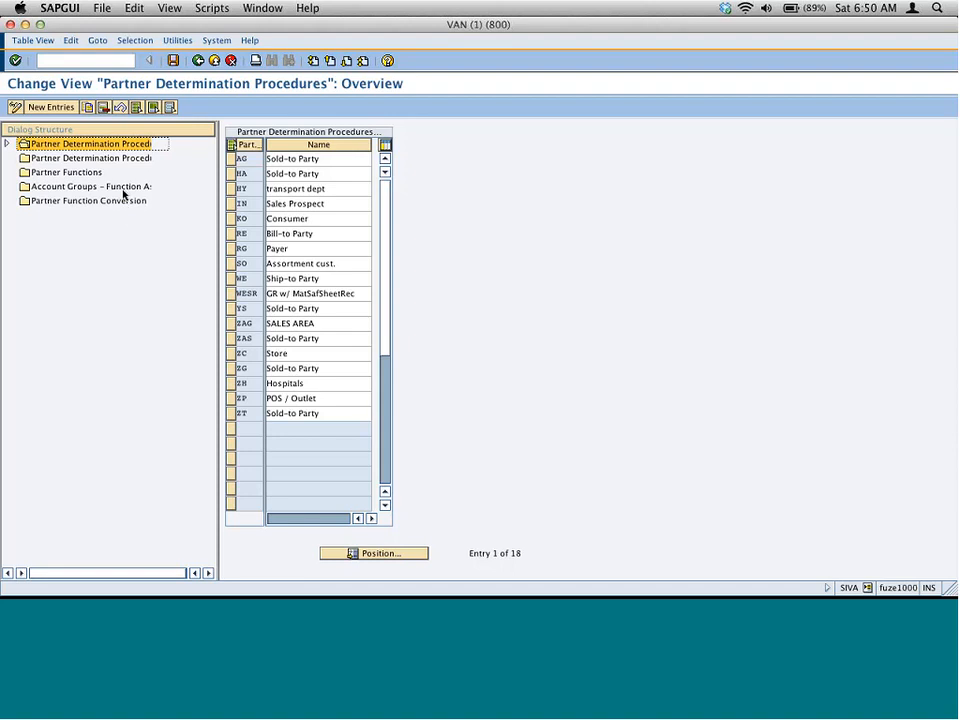
Step: On a new inkBook notes page, write the heading "Step 1 : Create new Partner Function" with "Step 1" underlined
key(super+Tab)
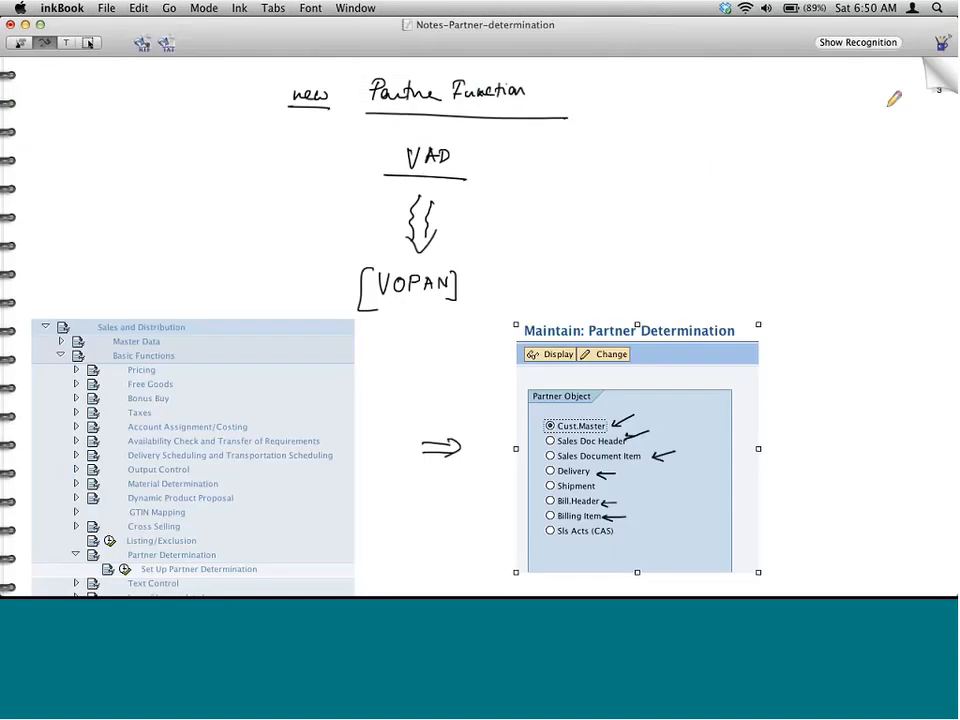
click(925, 95)
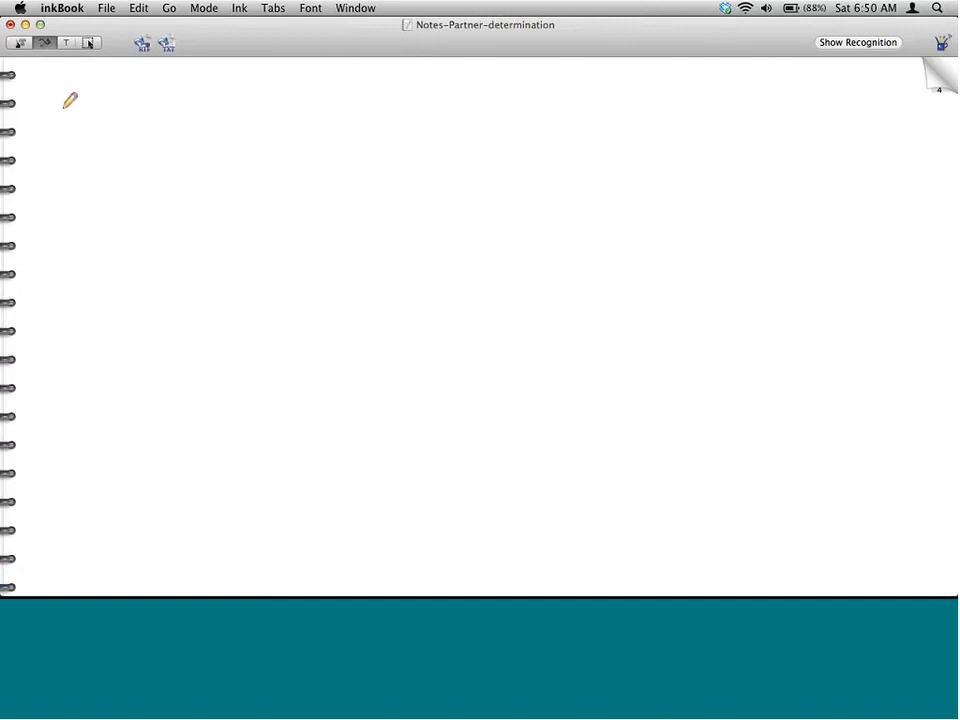
drag(59, 101, 42, 122)
mouse_move(64, 104)
mouse_down()
mouse_move(61, 115)
mouse_move(86, 99)
mouse_move(79, 109)
mouse_move(107, 115)
mouse_up()
drag(36, 128, 119, 126)
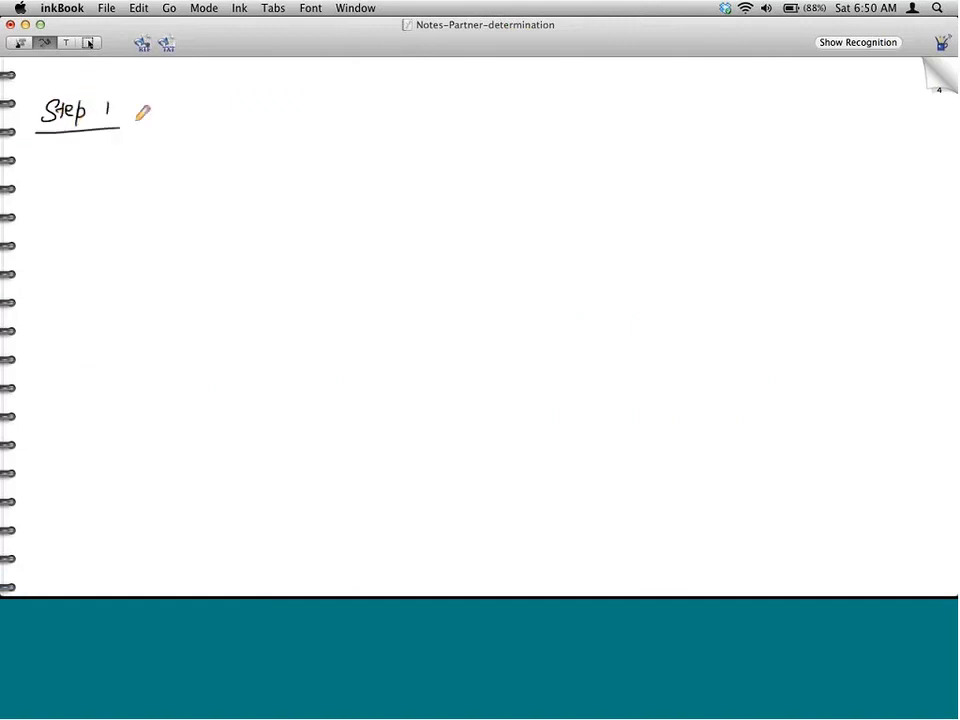
click(146, 106)
click(146, 114)
mouse_move(187, 96)
mouse_down()
mouse_move(193, 104)
mouse_move(238, 88)
mouse_move(264, 106)
mouse_move(322, 89)
mouse_move(349, 100)
mouse_move(448, 88)
mouse_move(472, 97)
mouse_up()
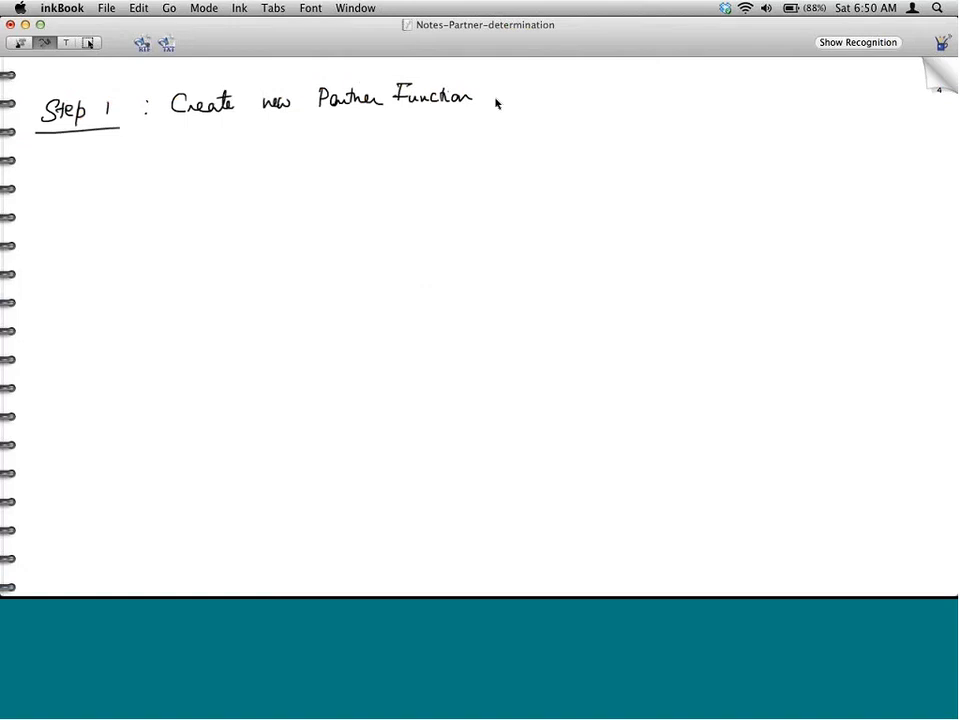
Step: Open the Partner Functions view in SAPGUI and place a capture of its upper part below the Step 1 heading in inkBook
key(super+Tab)
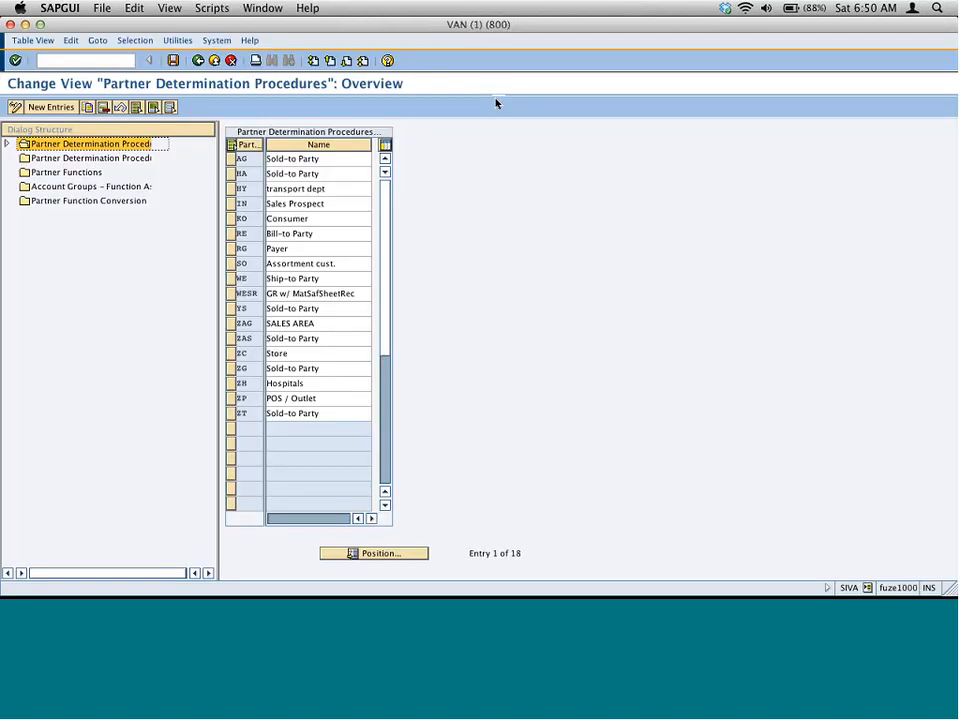
click(90, 174)
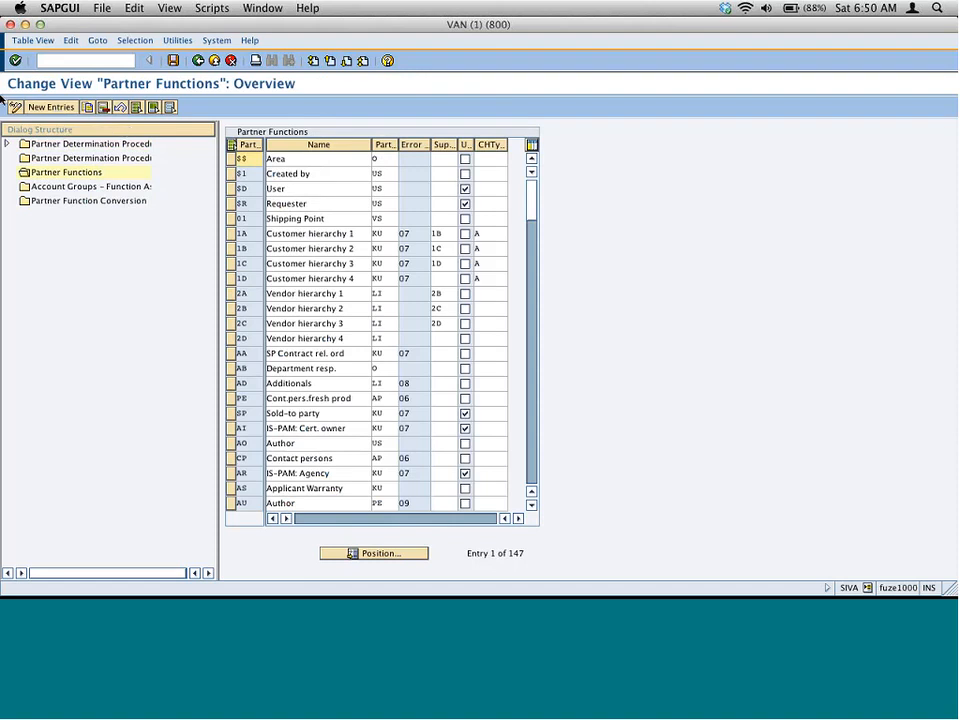
drag(3, 98, 499, 233)
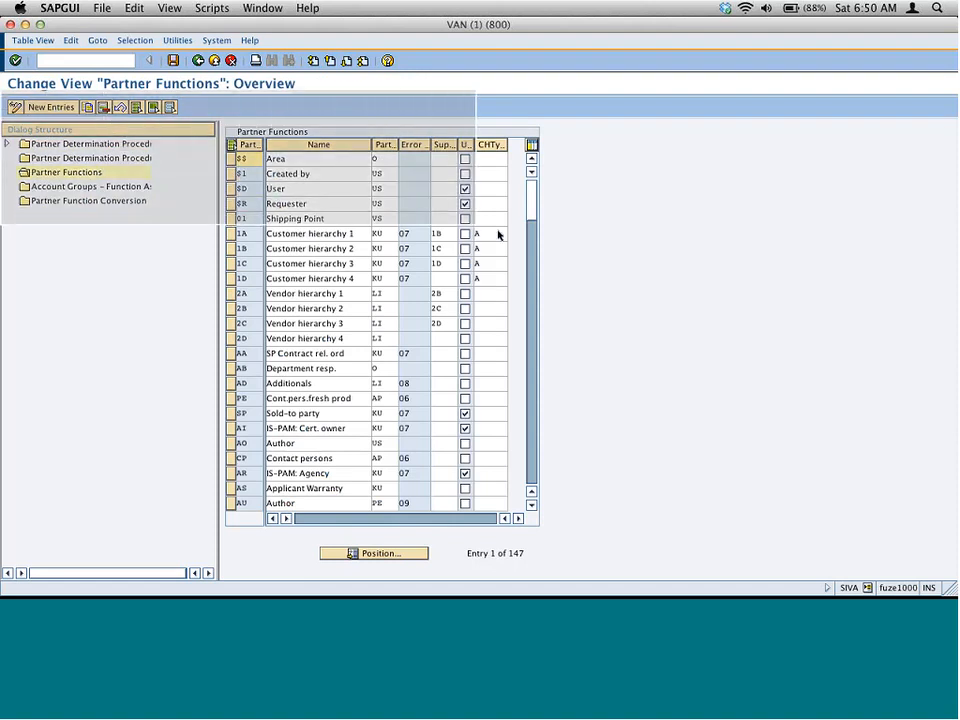
drag(499, 233, 576, 252)
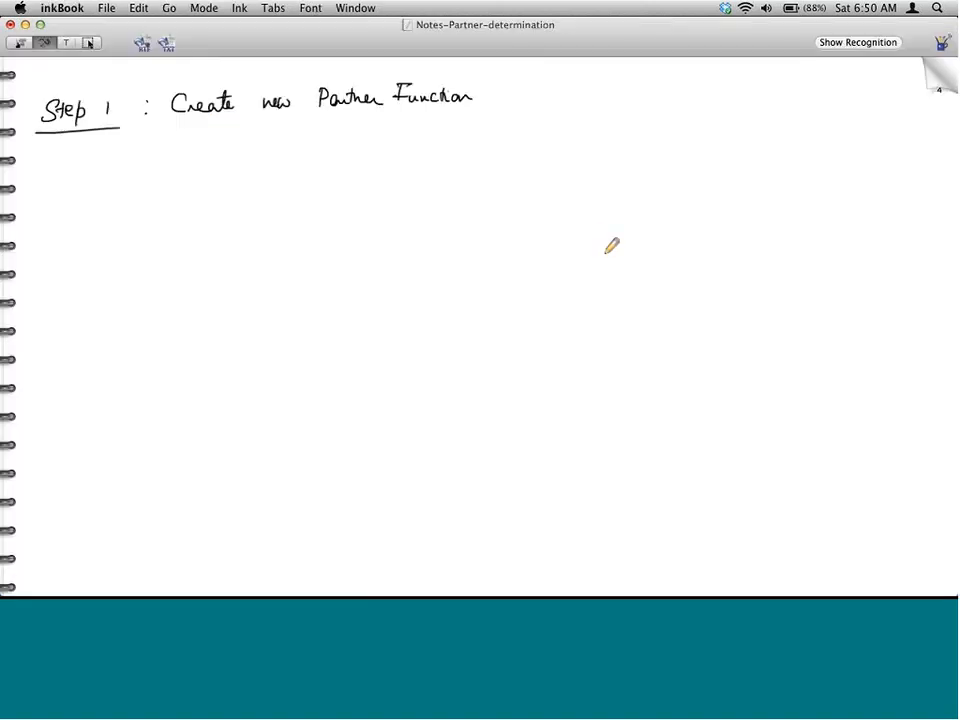
key(super+v)
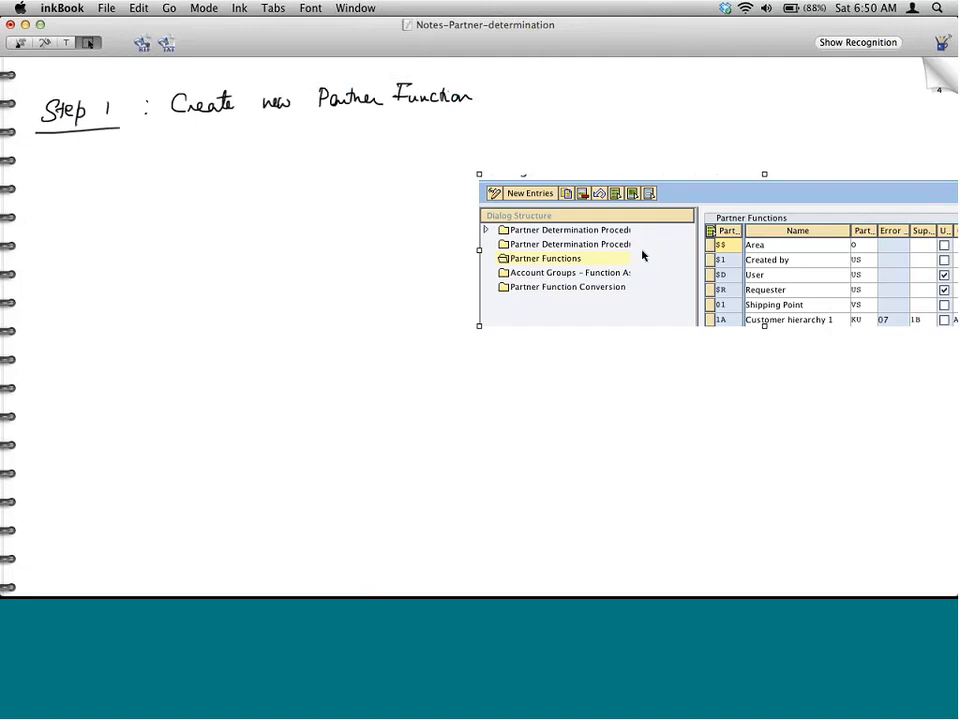
drag(643, 252, 393, 216)
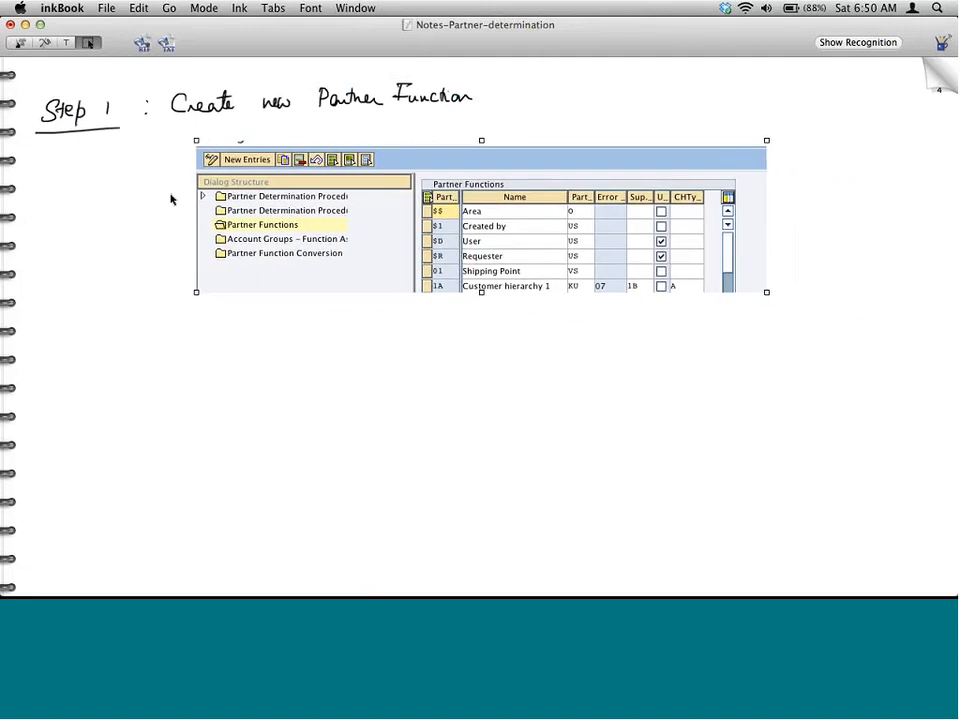
Step: Switch to SAPGUI and add a new partner function ZD named VAD with partner type KU
key(super+Tab)
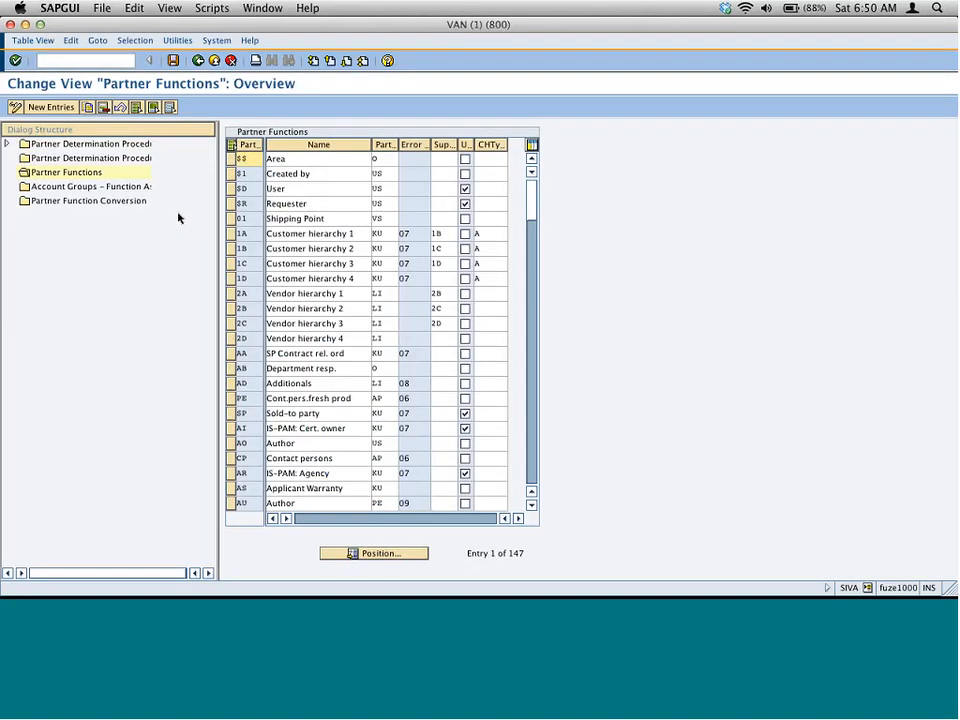
click(50, 107)
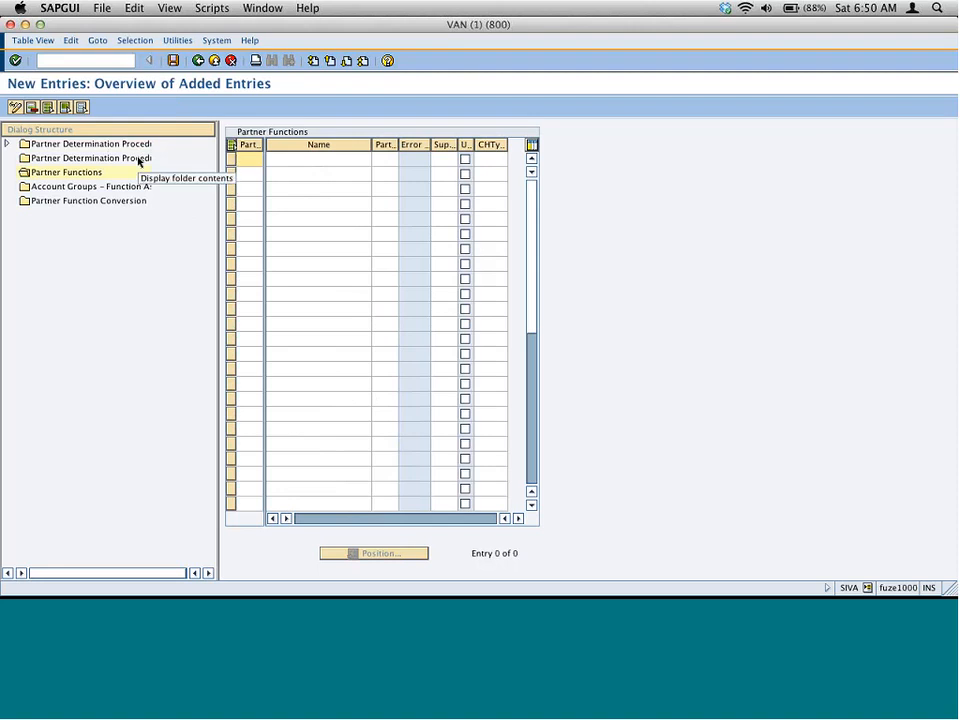
text(z)
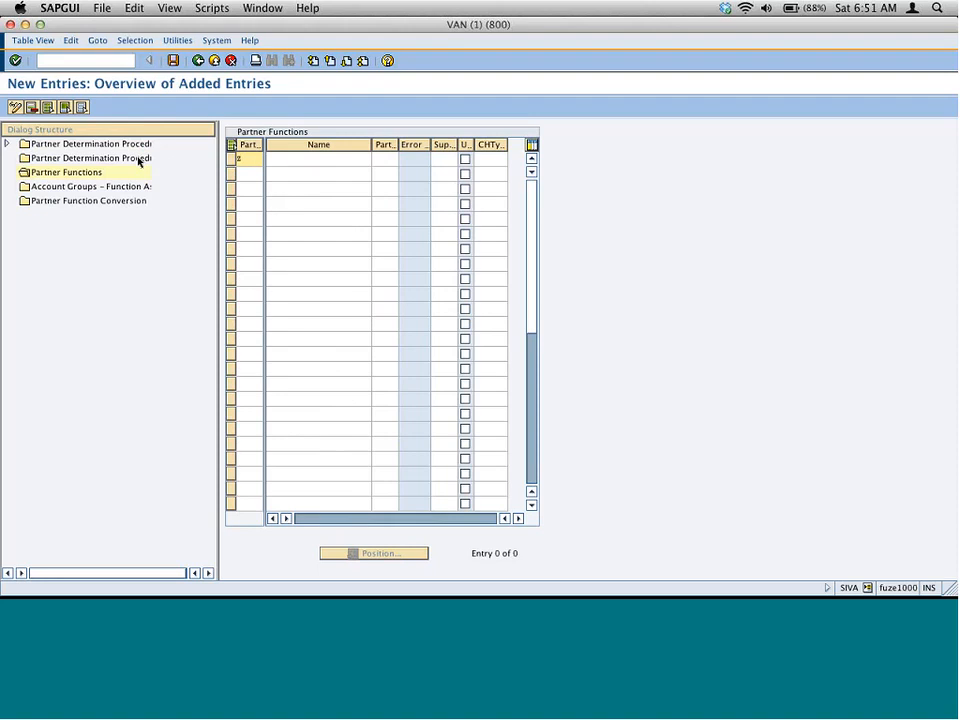
text(d)
key(Tab)
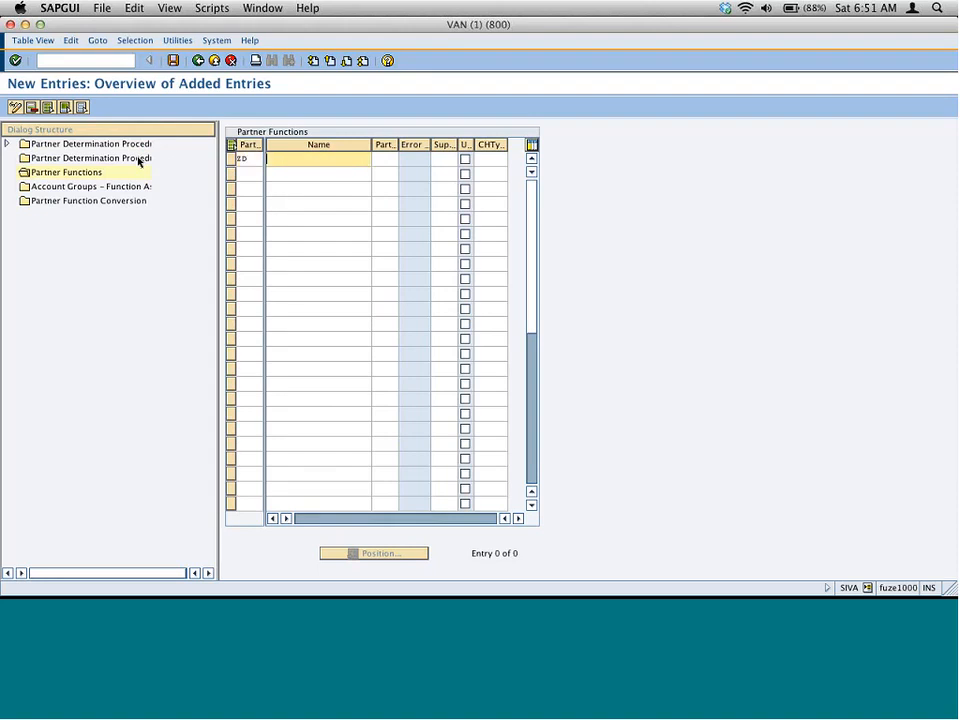
text(VAD)
key(Tab)
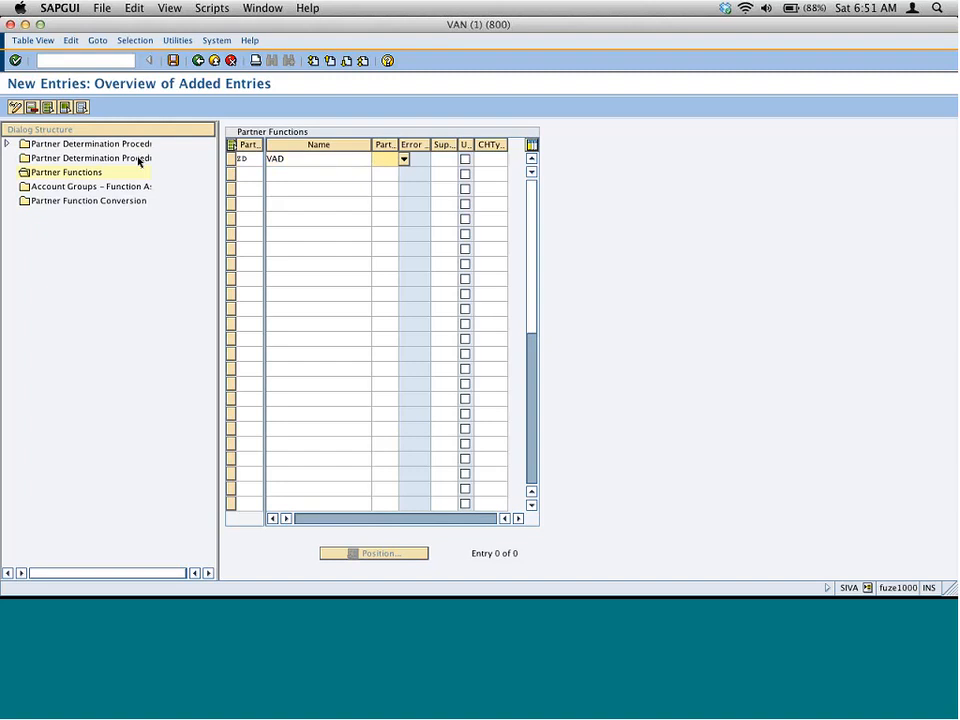
click(400, 160)
click(77, 138)
double_click(77, 138)
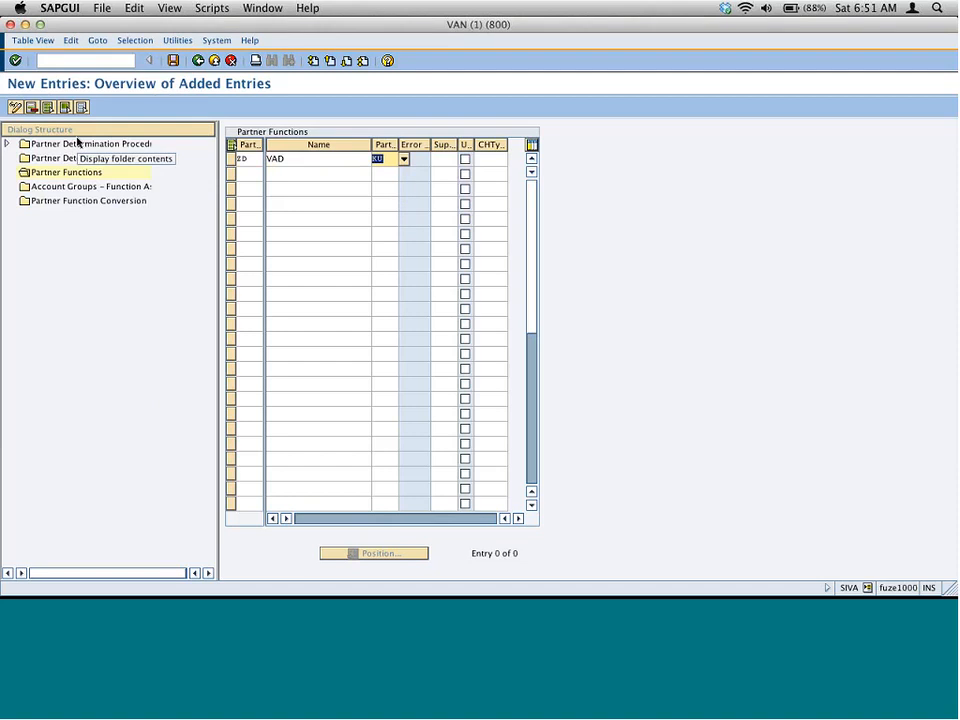
Step: Review the available partner types for the ZD entry and confirm the entry with type KU
click(402, 160)
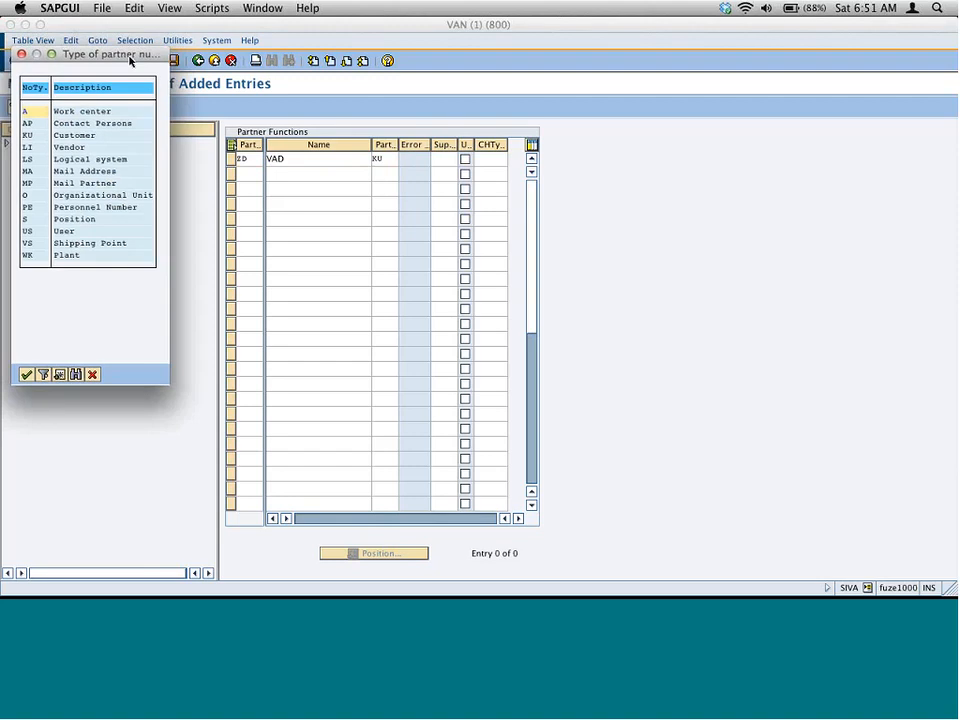
drag(128, 56, 681, 147)
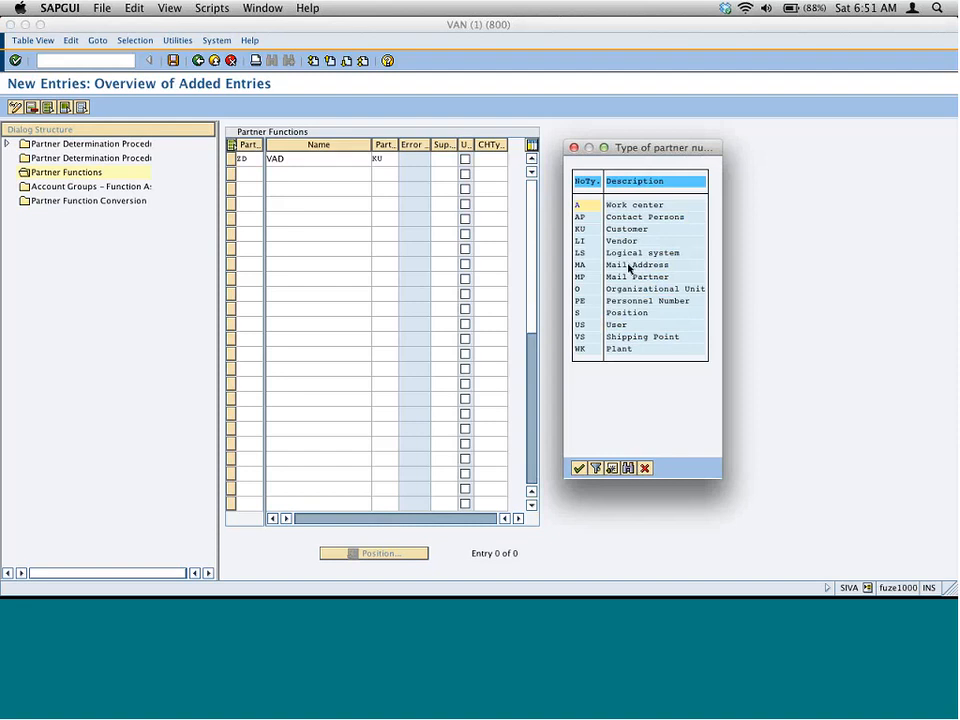
click(580, 467)
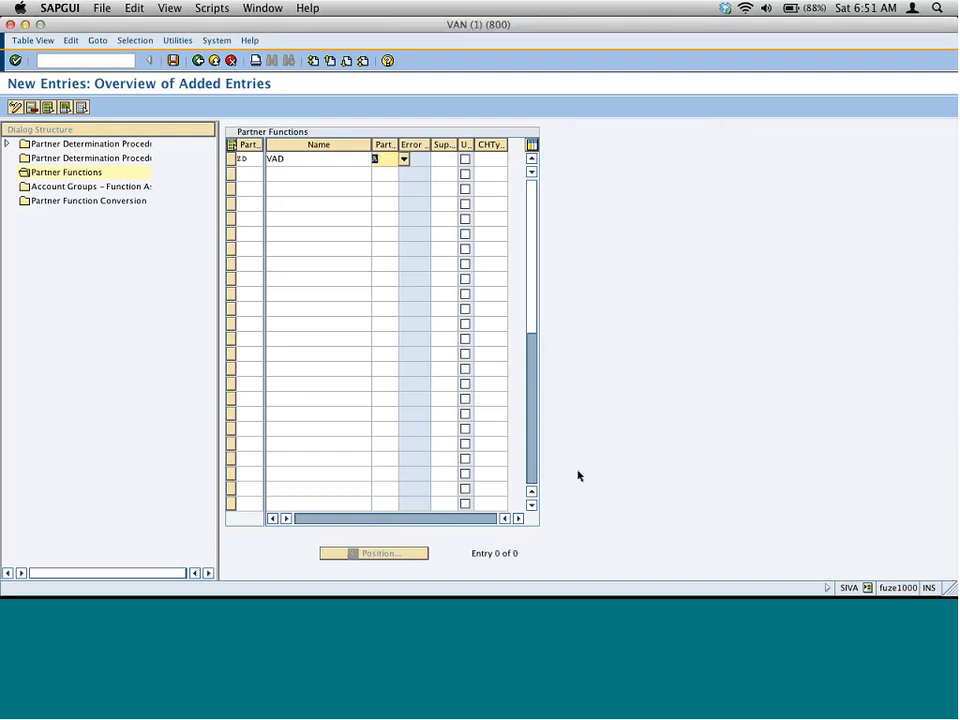
key(Return)
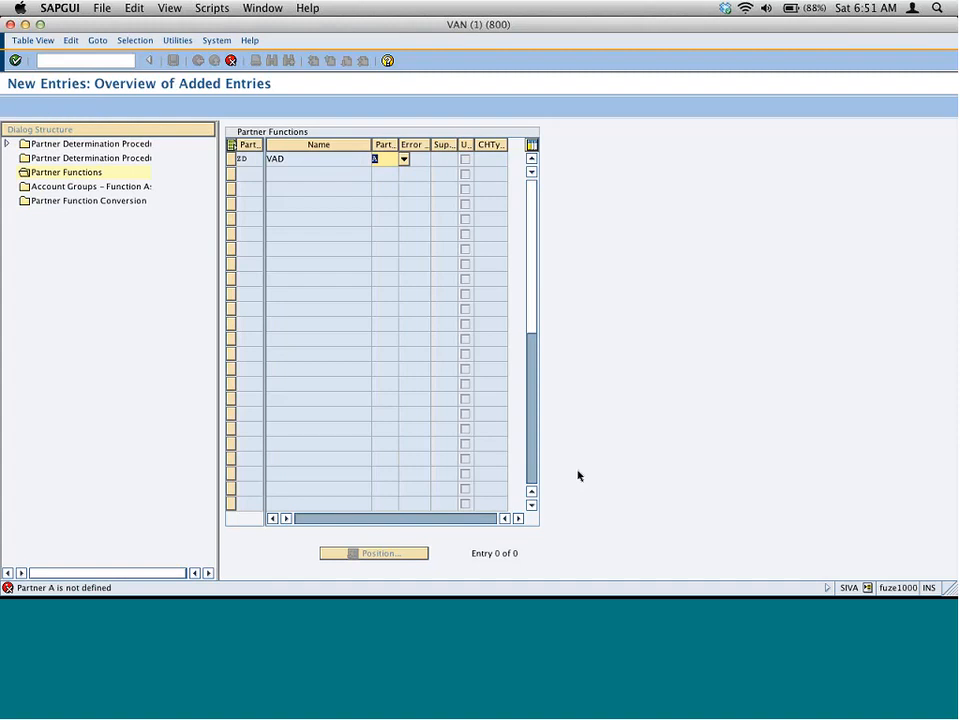
text(KU)
key(Return)
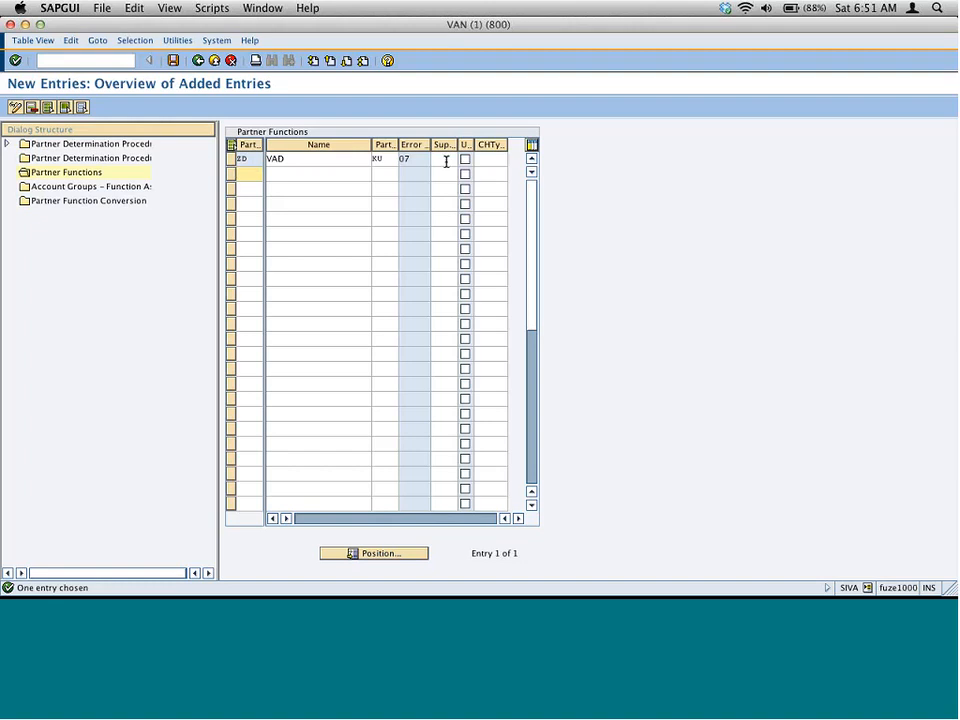
Step: Widen the Unique column and place a capture of the new ZD entry in inkBook, aligned below the first capture
drag(457, 146, 491, 147)
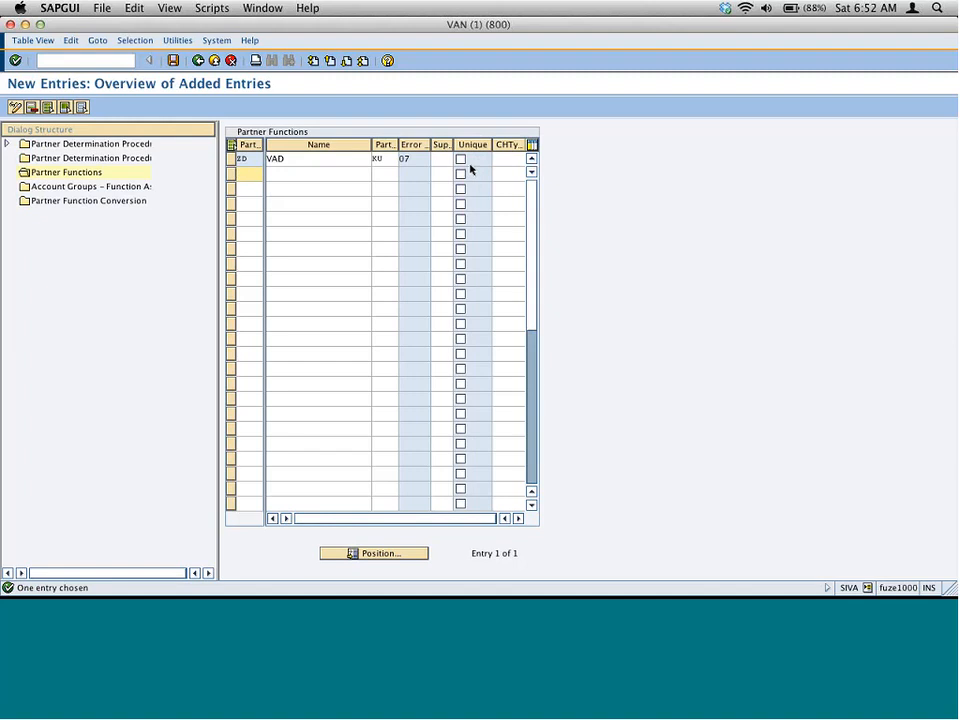
drag(2, 62, 561, 225)
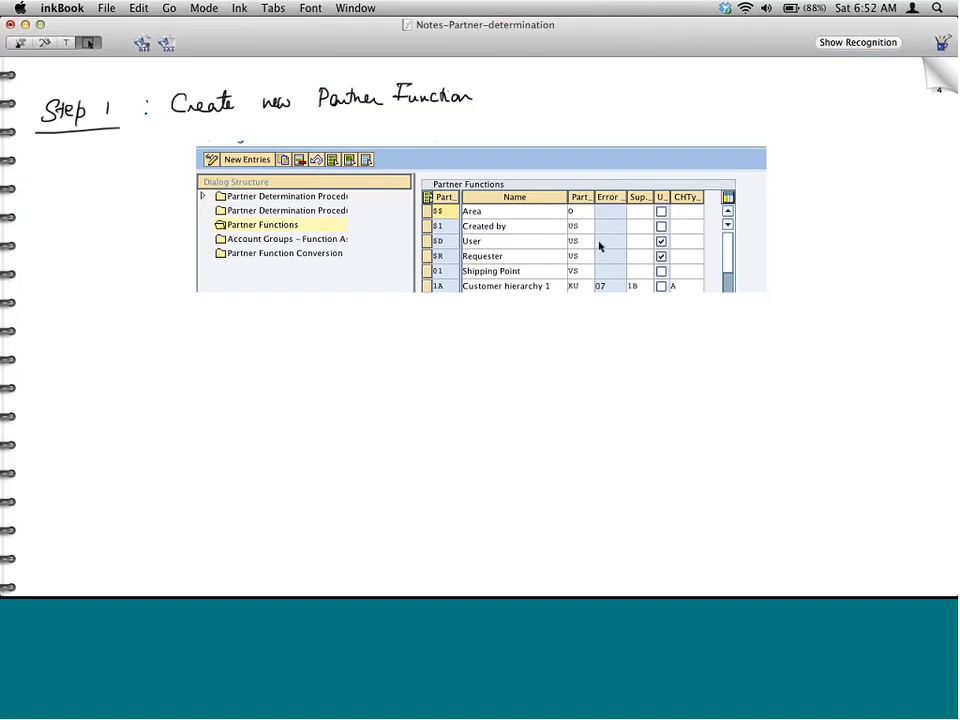
key(super+v)
drag(836, 305, 521, 489)
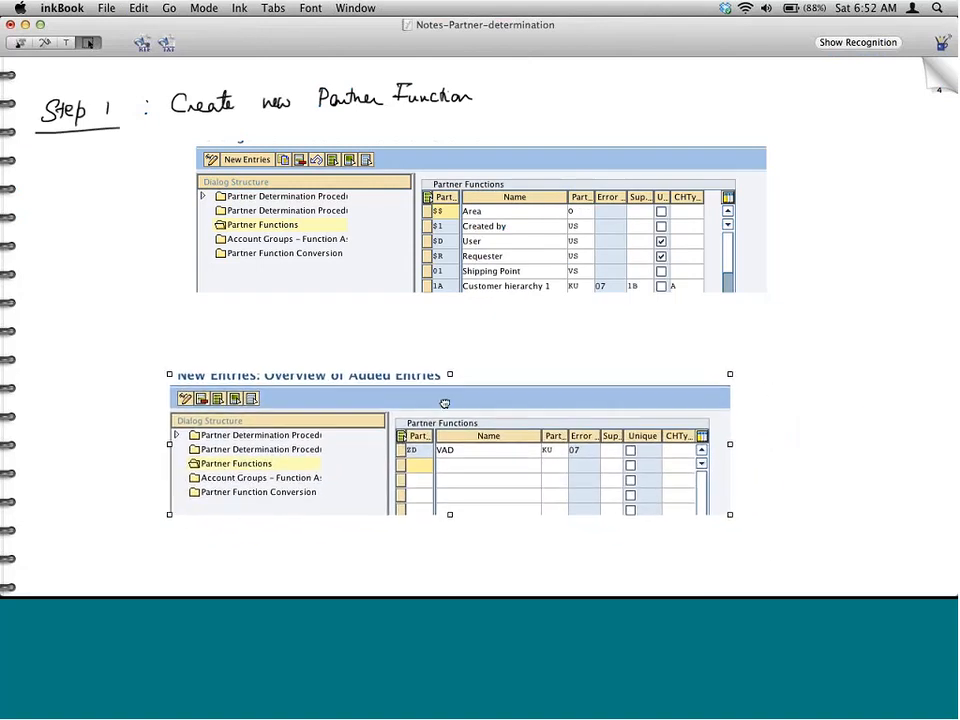
drag(444, 400, 470, 397)
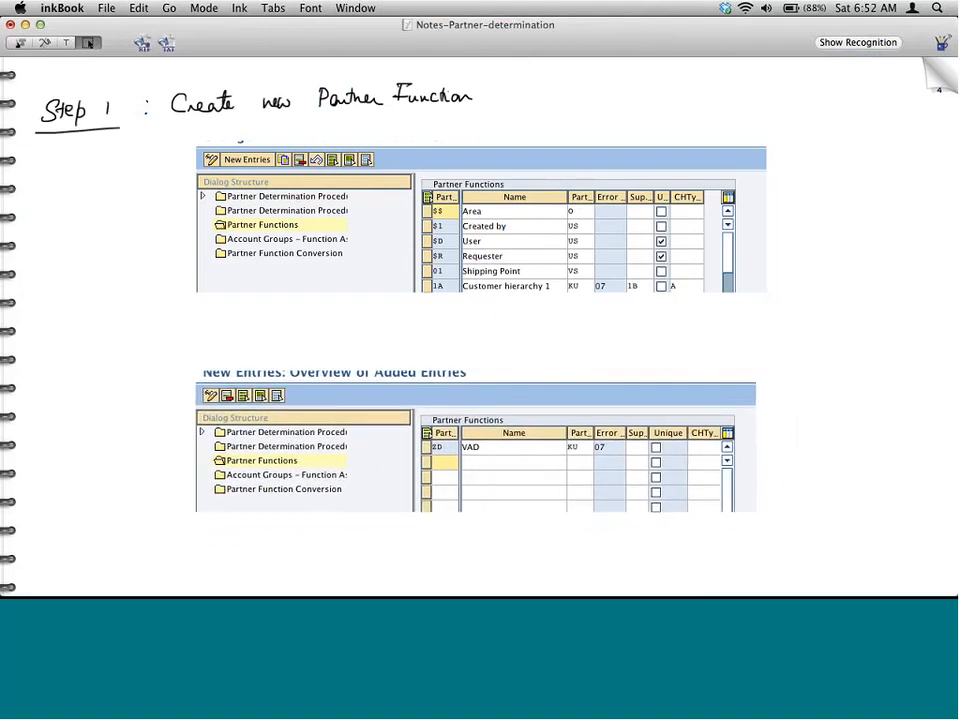
Step: Mark ZD with an arrow, VAD with a check and KU with a box, and point to Unique with the note "ONLY 1 occurance per PF"
click(44, 43)
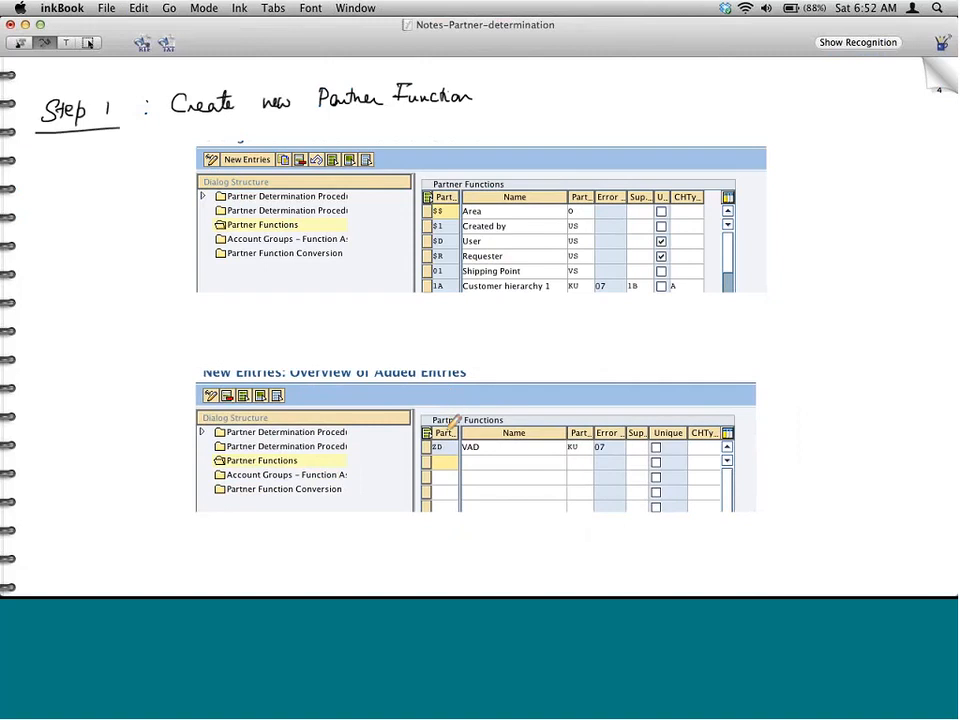
drag(446, 427, 470, 398)
drag(487, 447, 498, 443)
mouse_move(584, 441)
mouse_down()
mouse_move(569, 452)
mouse_move(591, 454)
mouse_move(592, 441)
mouse_up()
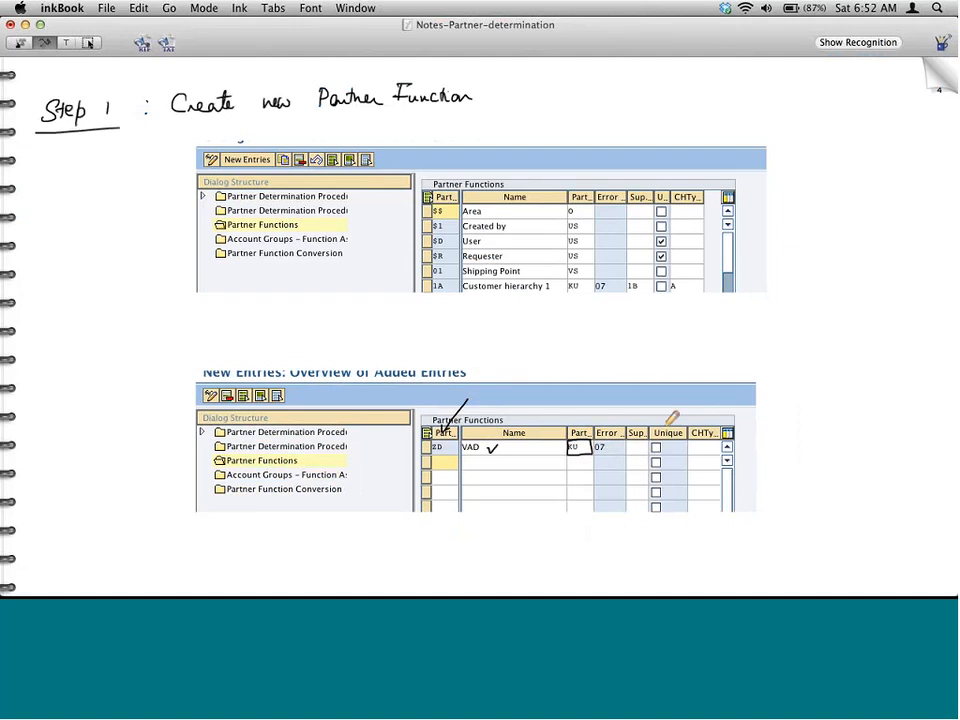
drag(664, 418, 681, 405)
mouse_move(680, 388)
mouse_down()
mouse_move(709, 372)
mouse_move(704, 392)
mouse_move(776, 373)
mouse_move(828, 343)
mouse_move(857, 357)
mouse_move(908, 318)
mouse_up()
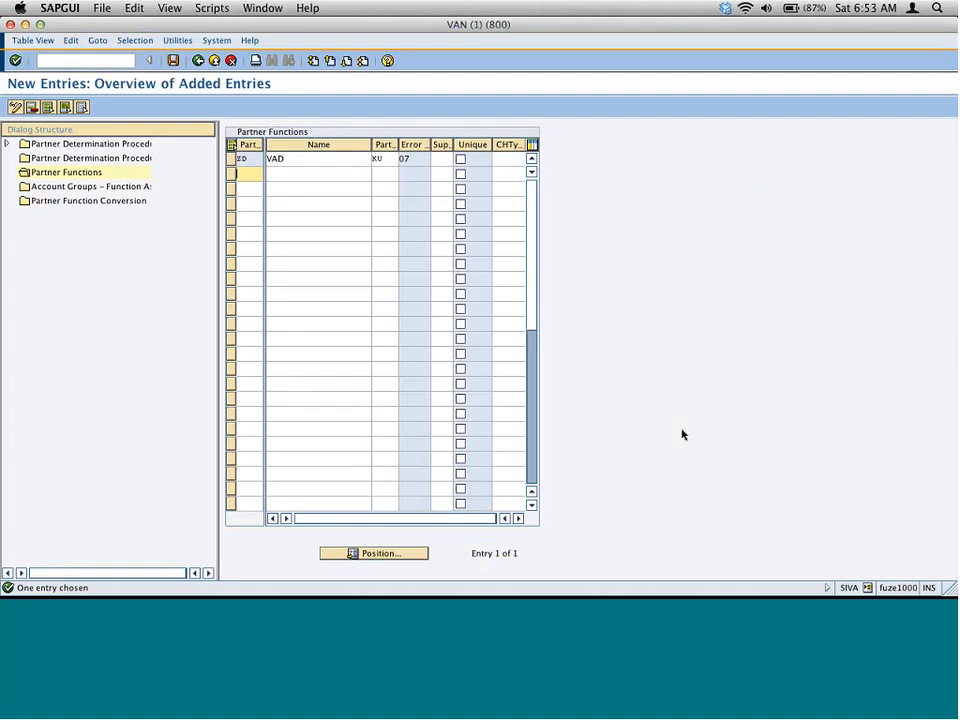
Step: Save the ZD partner function in SAPGUI under the proposed customizing request
click(173, 62)
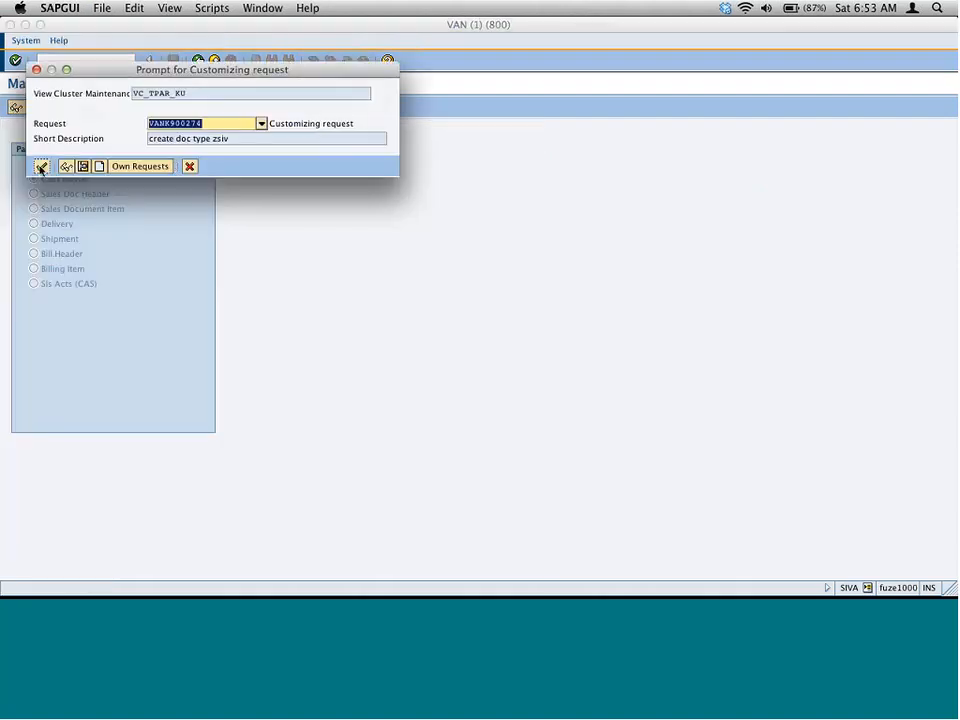
click(39, 164)
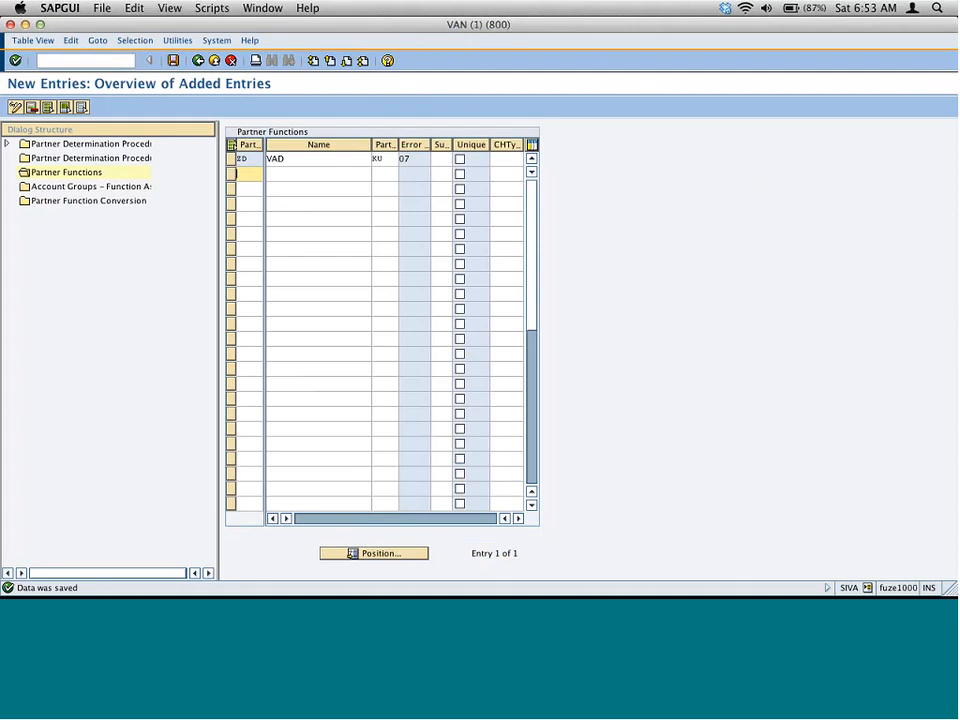
Step: Open the Partner Function Conversion view, locate the ER partner function and widen the Partner Descriptn column to examine its conversion
click(130, 203)
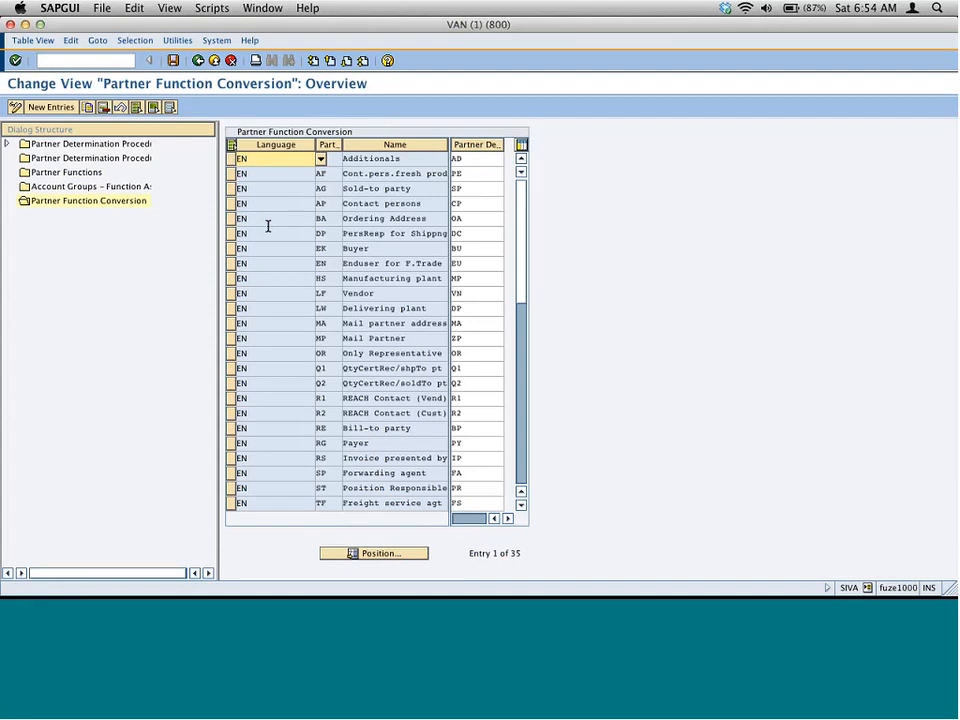
click(422, 553)
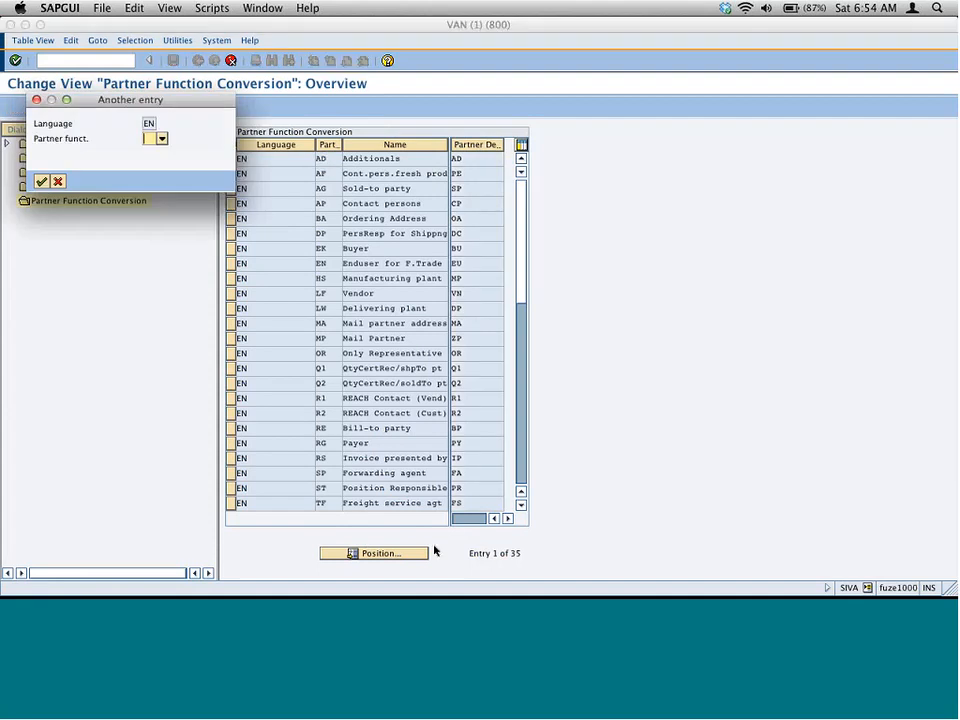
text(ER)
key(Return)
click(385, 160)
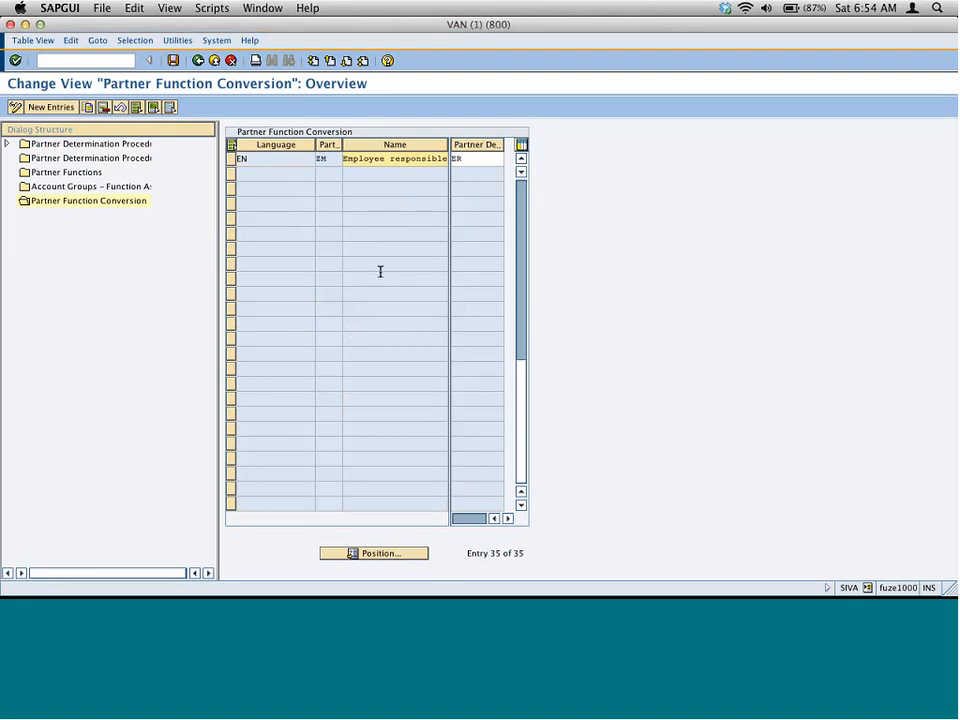
drag(448, 147, 505, 148)
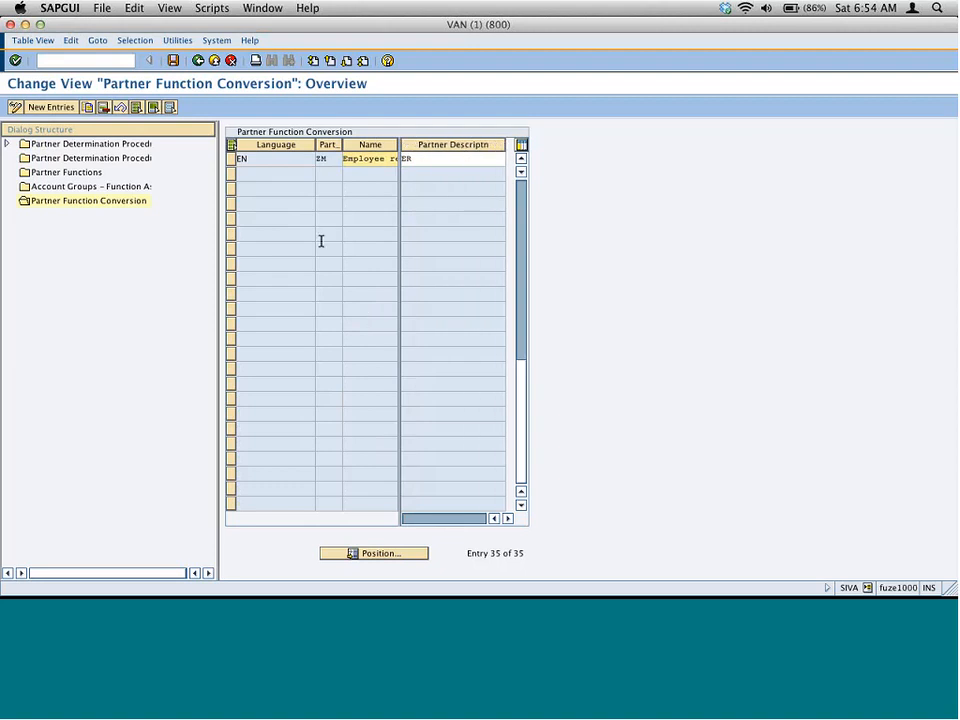
Step: Open the Partner Determination Procedures overview, select the AG Sold-to Party procedure and capture the upper part of the view
double_click(86, 172)
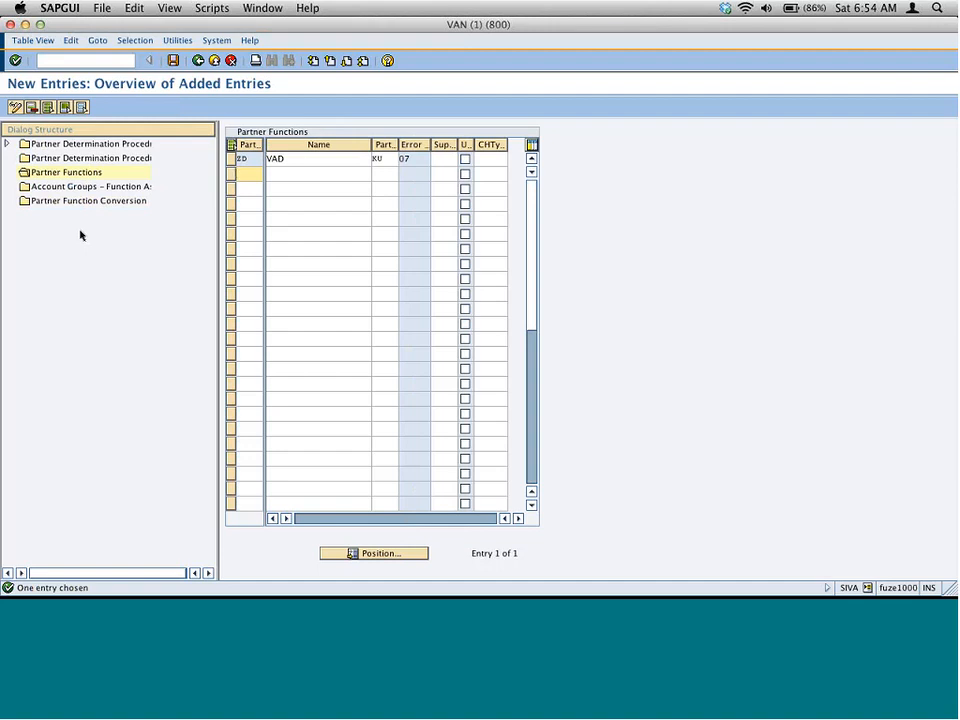
click(6, 145)
double_click(80, 144)
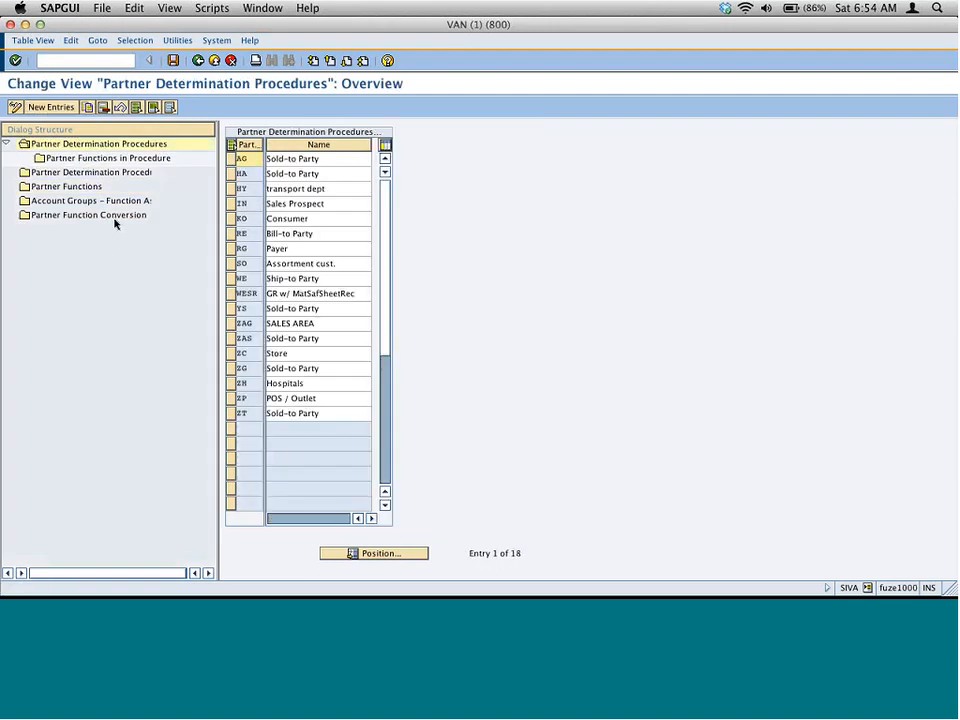
click(231, 158)
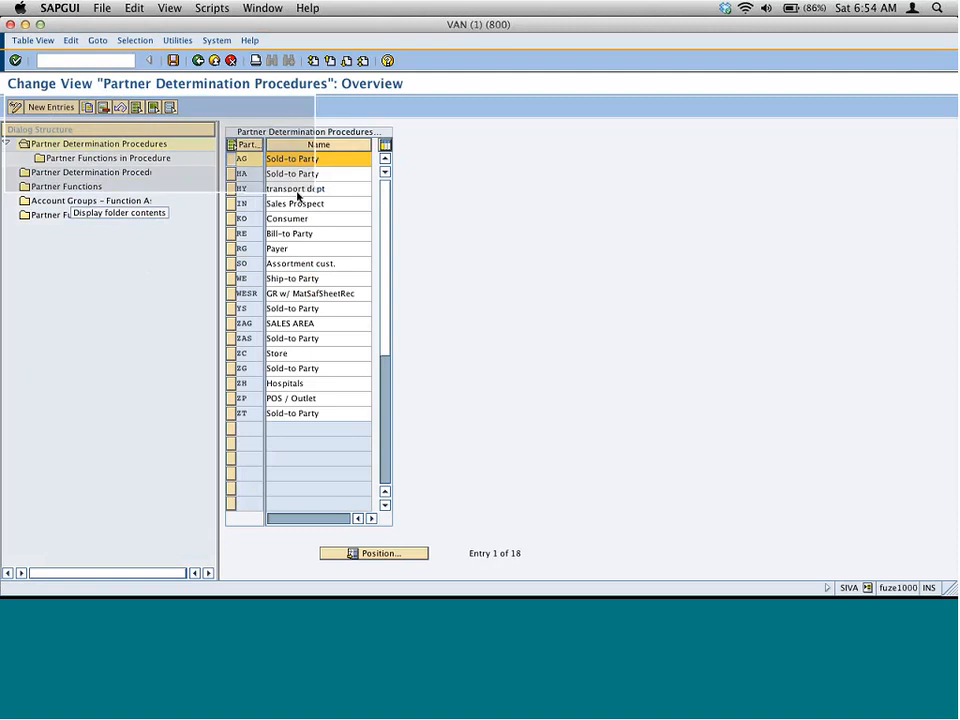
Step: On a new inkBook page, write the heading "Step 2 : Create new Partner Det. Procedure" with "Step 2" underlined
key(super+Tab)
click(936, 80)
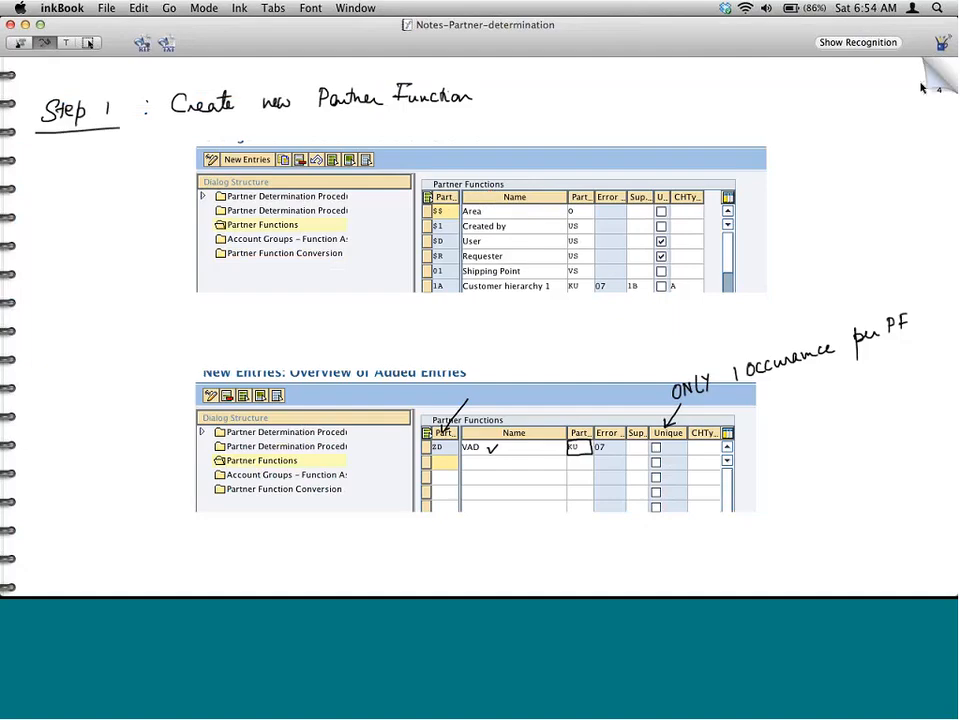
mouse_move(57, 84)
mouse_down()
mouse_move(48, 97)
mouse_move(66, 90)
mouse_move(81, 105)
mouse_move(99, 86)
mouse_move(106, 101)
mouse_up()
drag(30, 122, 128, 112)
click(138, 96)
click(139, 103)
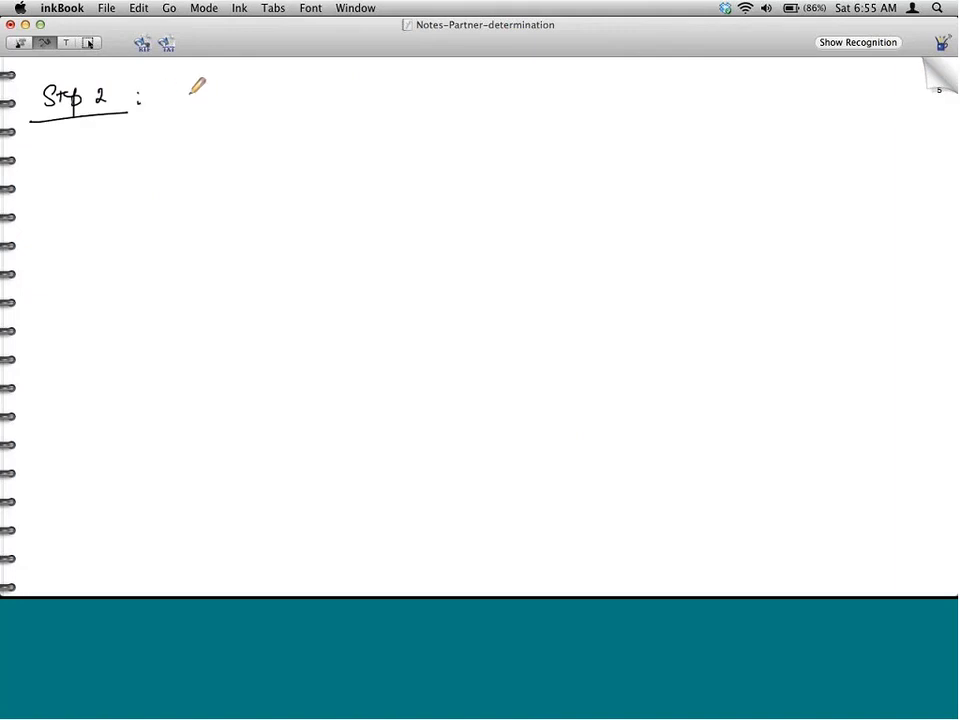
drag(190, 88, 237, 97)
mouse_move(236, 90)
mouse_down()
mouse_move(224, 88)
mouse_move(318, 78)
mouse_move(333, 88)
mouse_move(419, 86)
mouse_move(454, 71)
mouse_move(474, 84)
mouse_move(504, 73)
mouse_move(531, 78)
mouse_move(506, 86)
mouse_up()
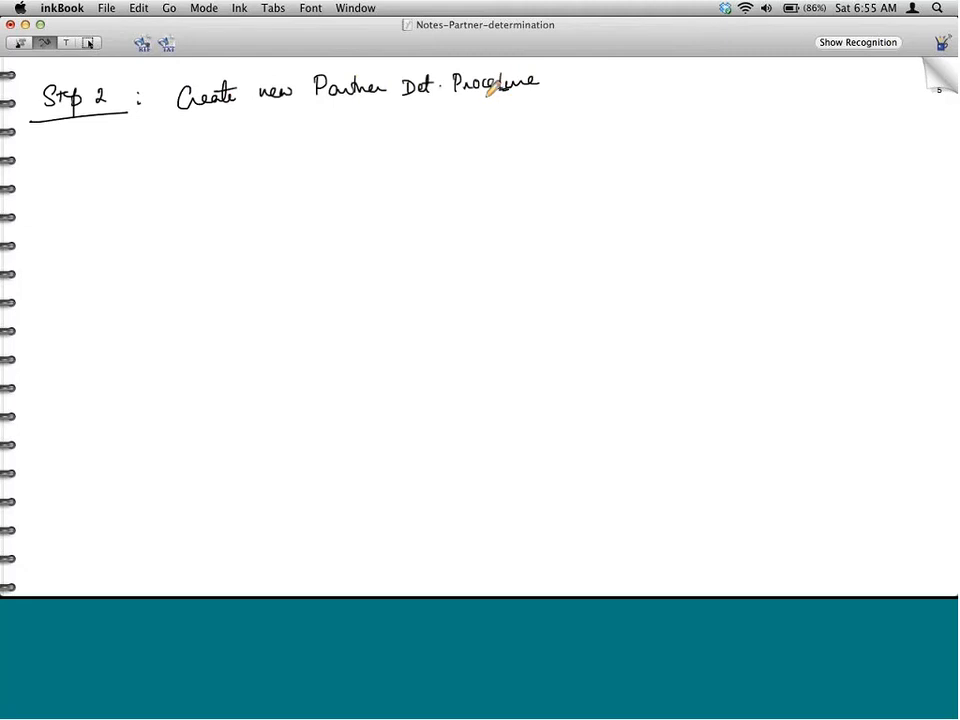
Step: Paste the Partner Determination Procedures capture and position it below the Step 2 heading
key(super+v)
click(88, 43)
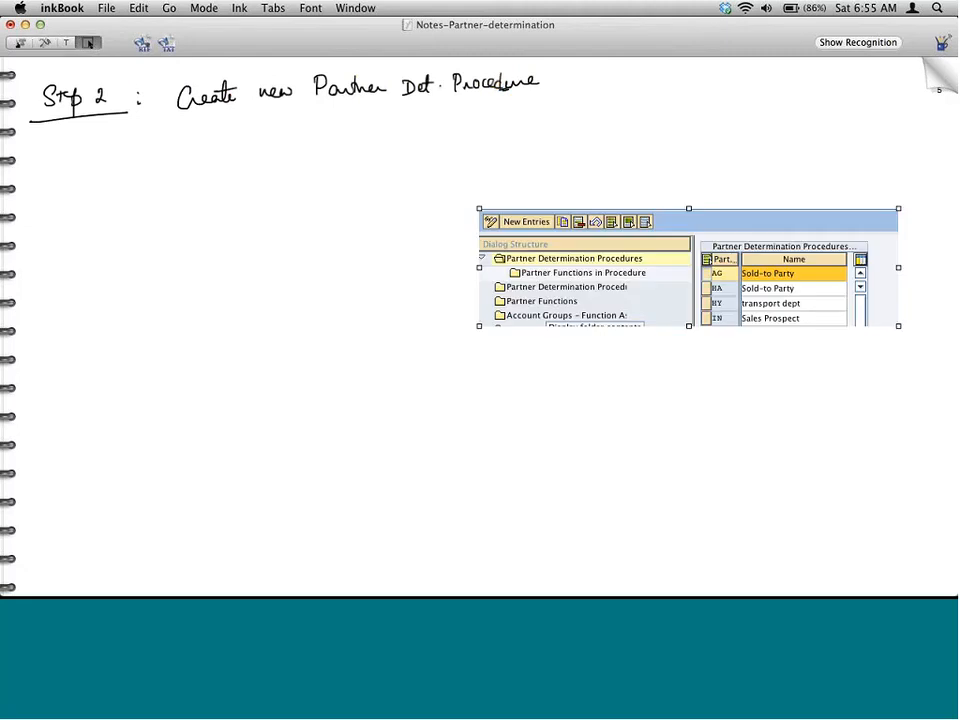
drag(652, 251, 441, 203)
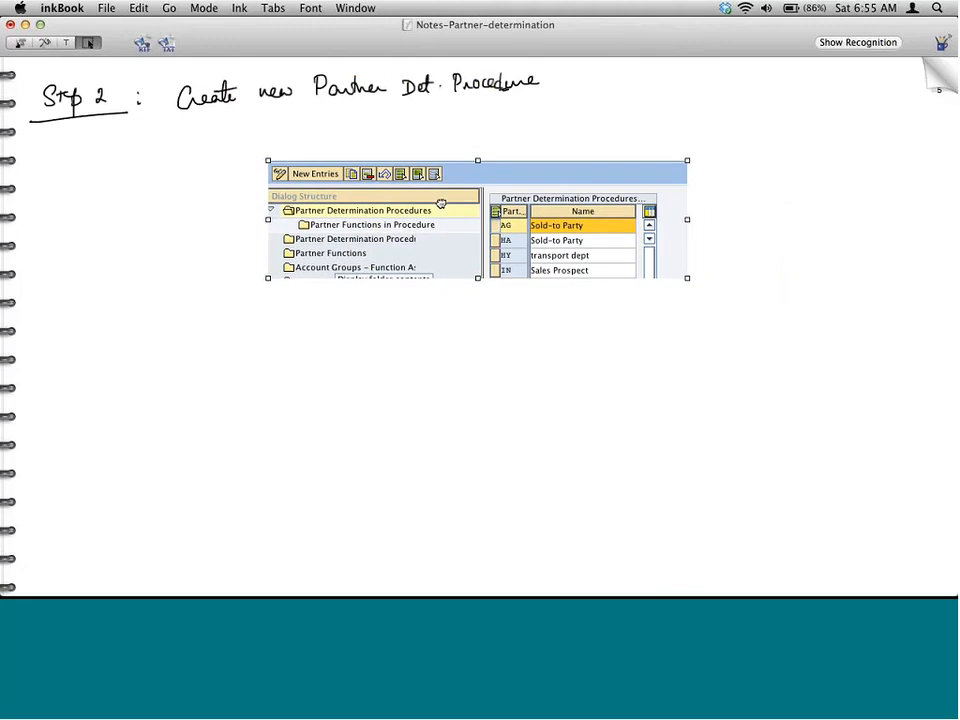
Step: Draw a check mark beside the AG Sold-to Party row and a mark at the copy icon in the capture
click(44, 43)
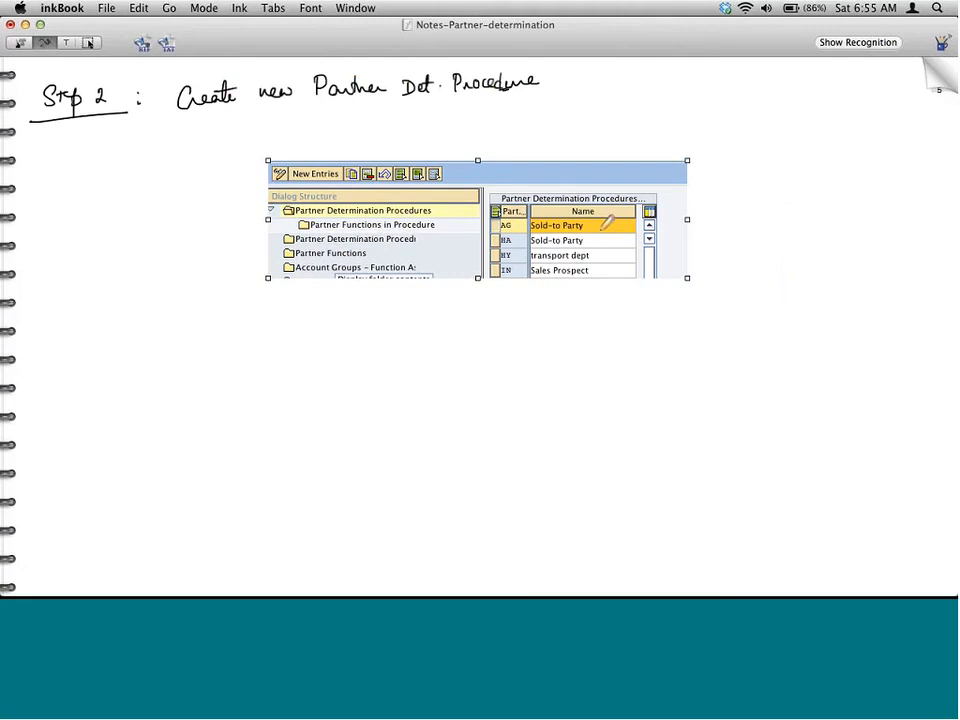
drag(591, 225, 606, 219)
drag(345, 164, 360, 151)
Step: In SAP GUI, copy the selected AG Sold-to Party procedure to a new procedure ZD named "Custom PDP"
key(super+Tab)
click(89, 108)
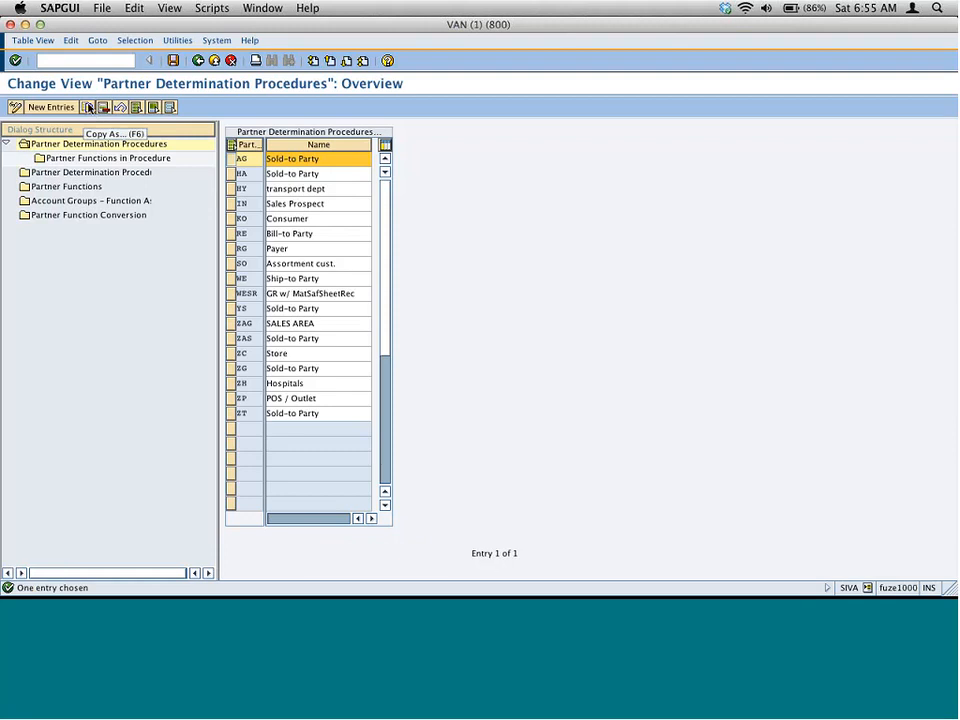
text(ZD)
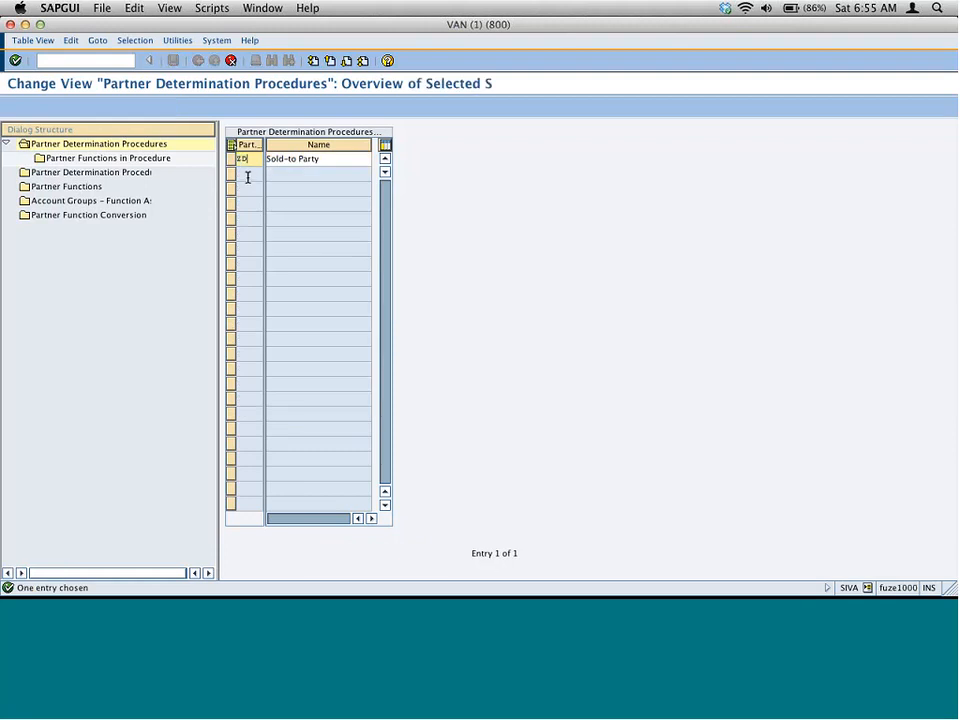
key(Tab)
text(Custo)
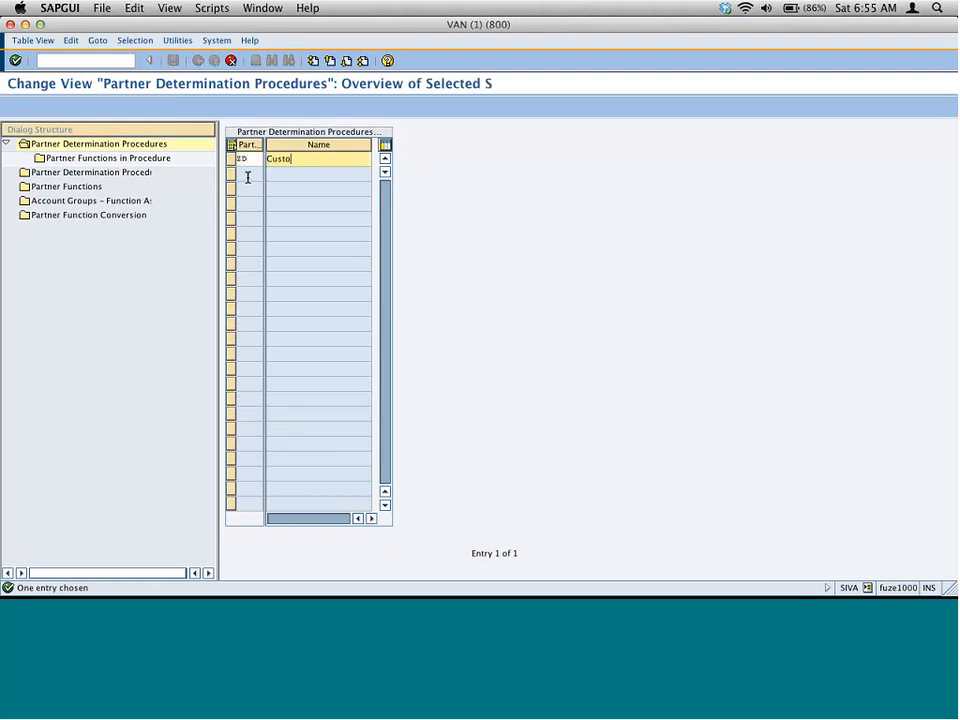
text(m PDP)
key(Return)
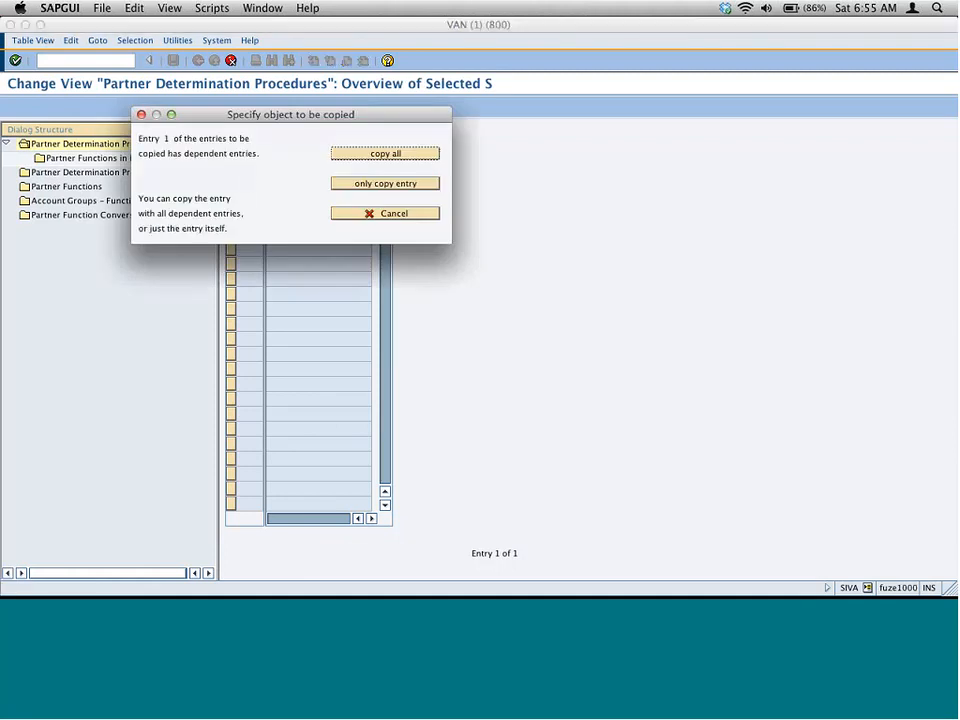
Step: Capture the "Specify object to be copied" dialog with the ZD entry and paste it in inkBook below the first capture
drag(339, 135, 358, 224)
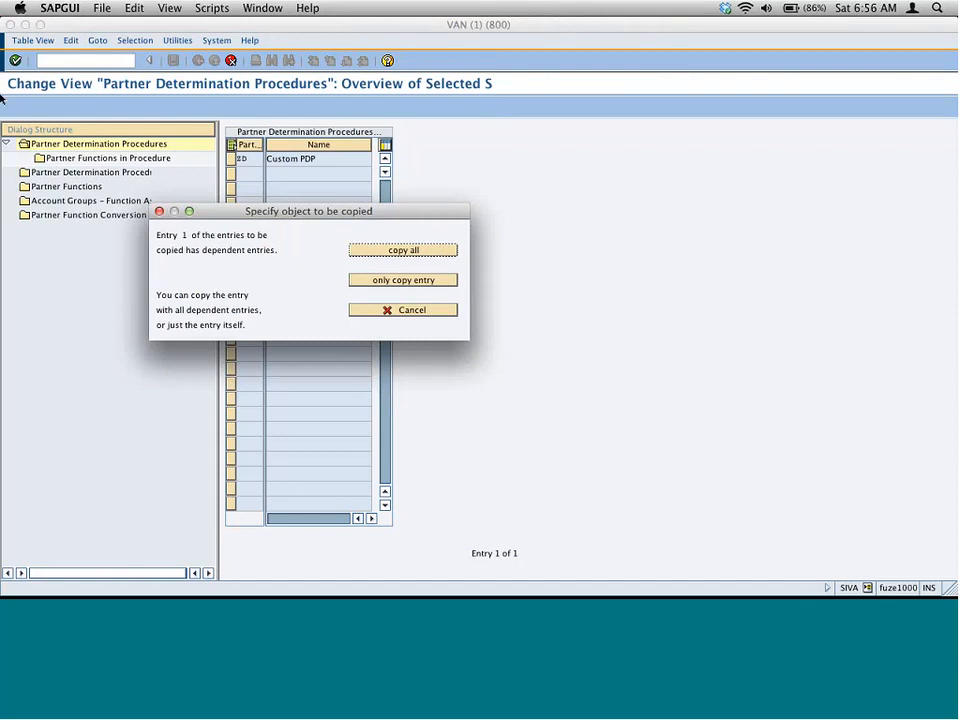
drag(2, 74, 491, 361)
key(super+Tab)
key(super+v)
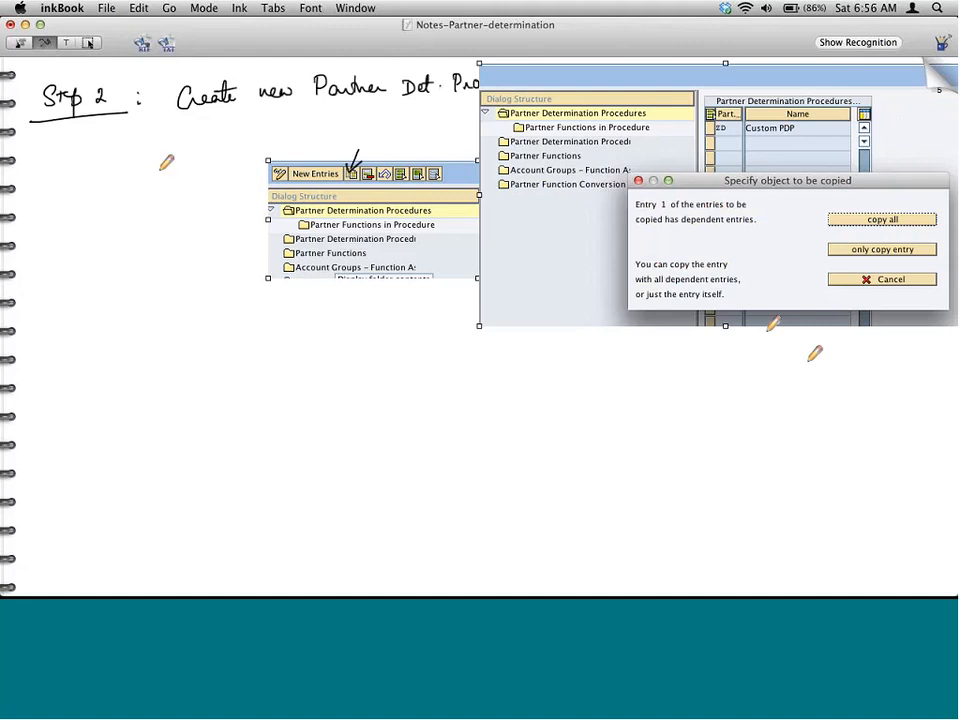
click(90, 43)
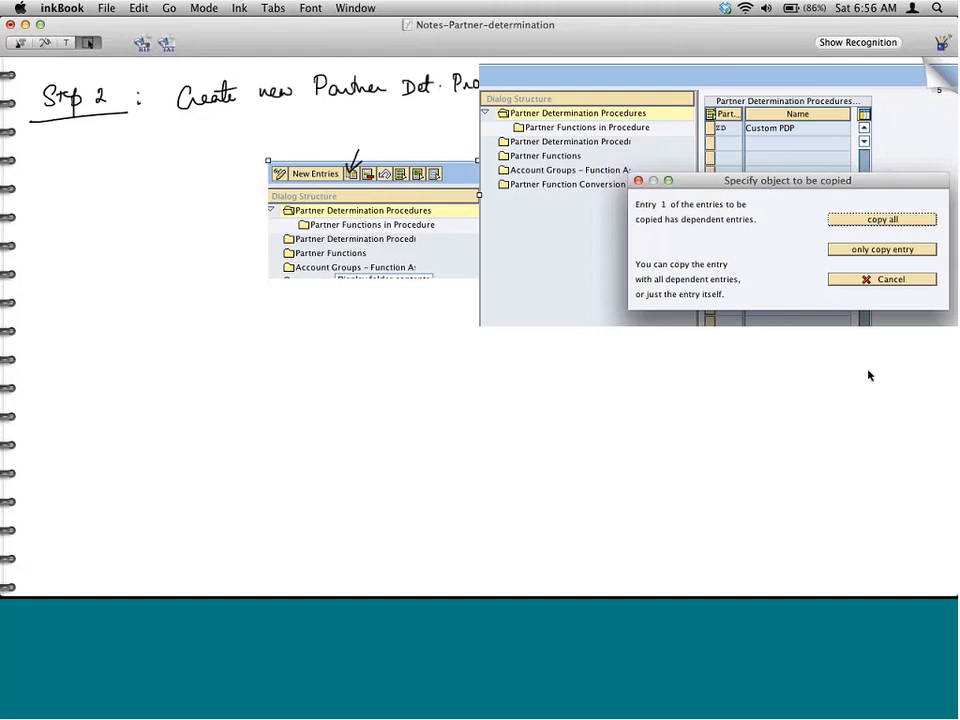
drag(877, 183, 622, 425)
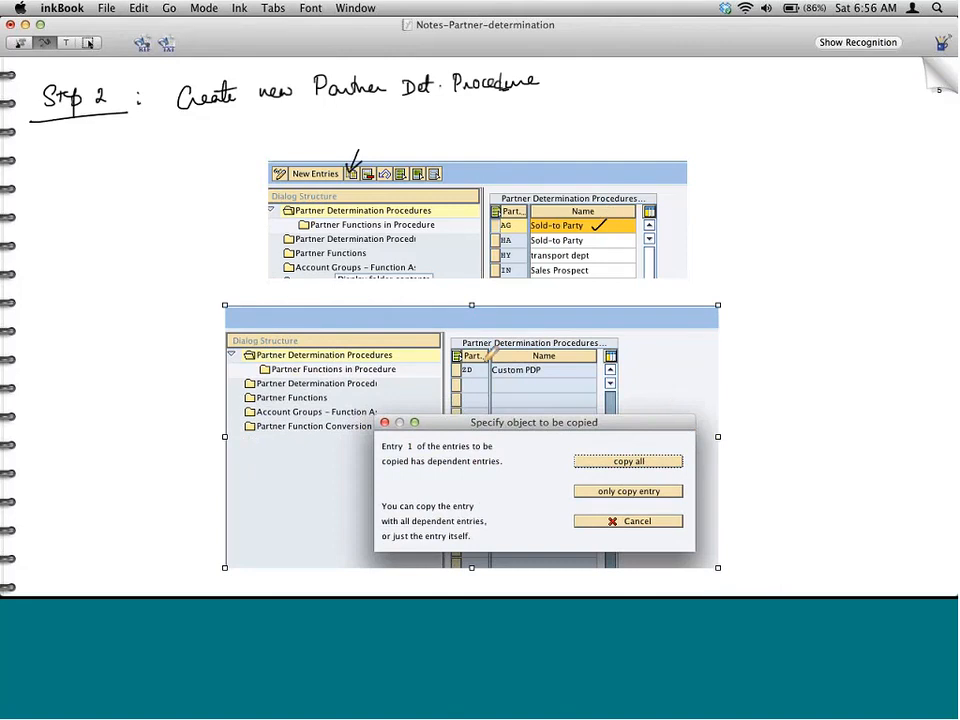
Step: Box the ZD key in the capture, draw an arrow at its copy all option, and turn to a new page
mouse_move(473, 365)
mouse_down()
mouse_move(460, 370)
mouse_move(472, 378)
mouse_move(472, 364)
mouse_up()
drag(664, 446, 677, 433)
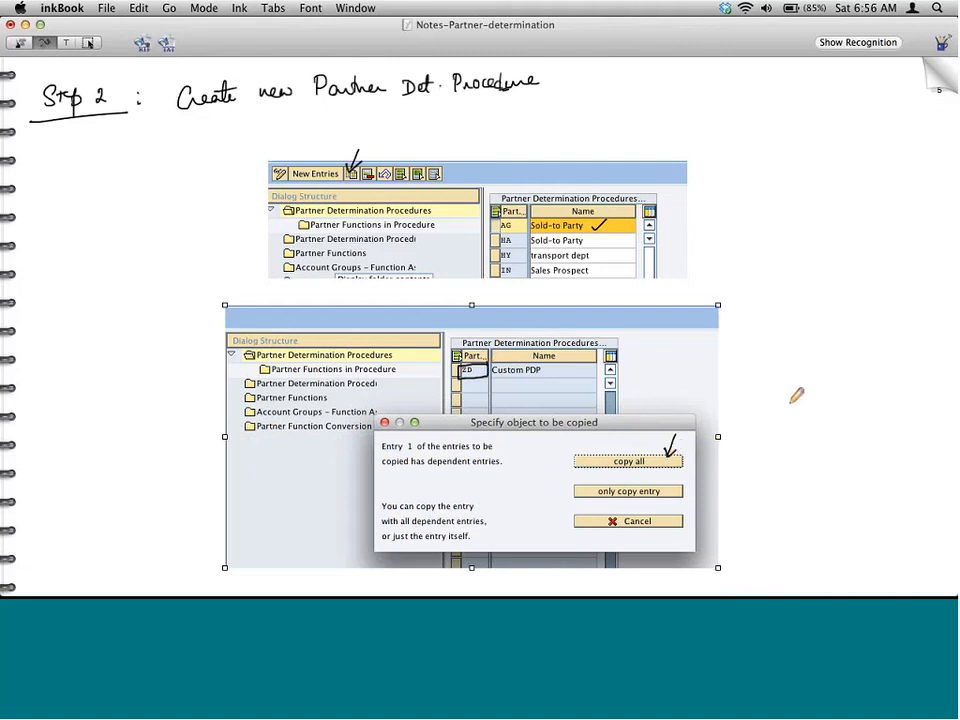
click(924, 93)
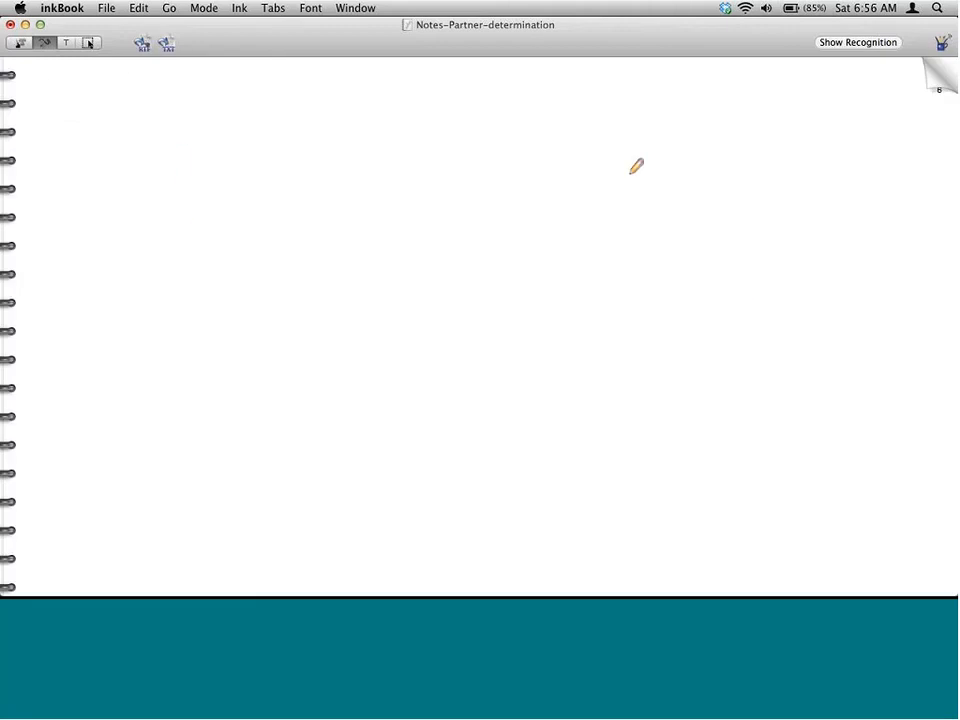
Step: In SAP GUI, copy the procedure with all its dependent entries, skipping the ZP partner function
key(super+Tab)
click(397, 251)
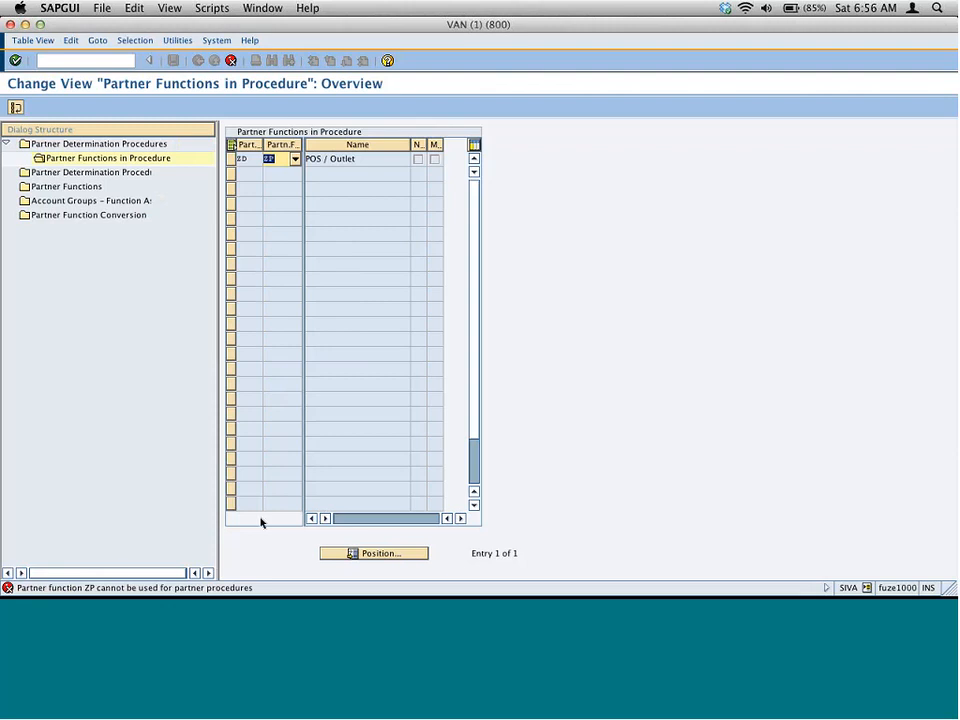
click(15, 108)
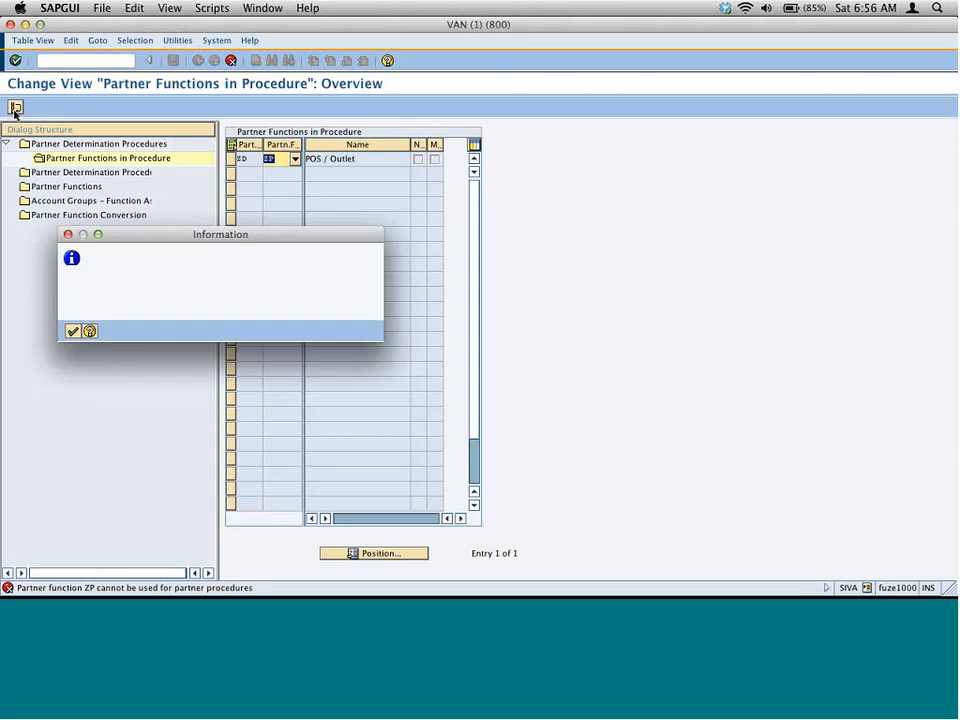
key(Return)
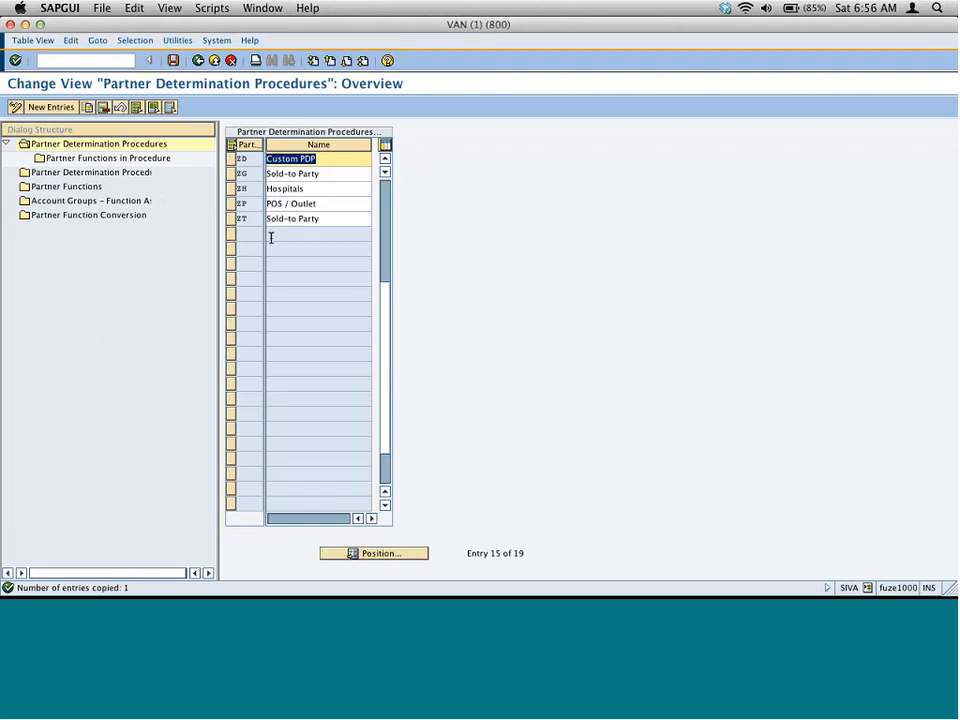
Step: Select the ZD Custom PDP procedure and place a capture of the overview near the top of the new inkBook page
click(229, 158)
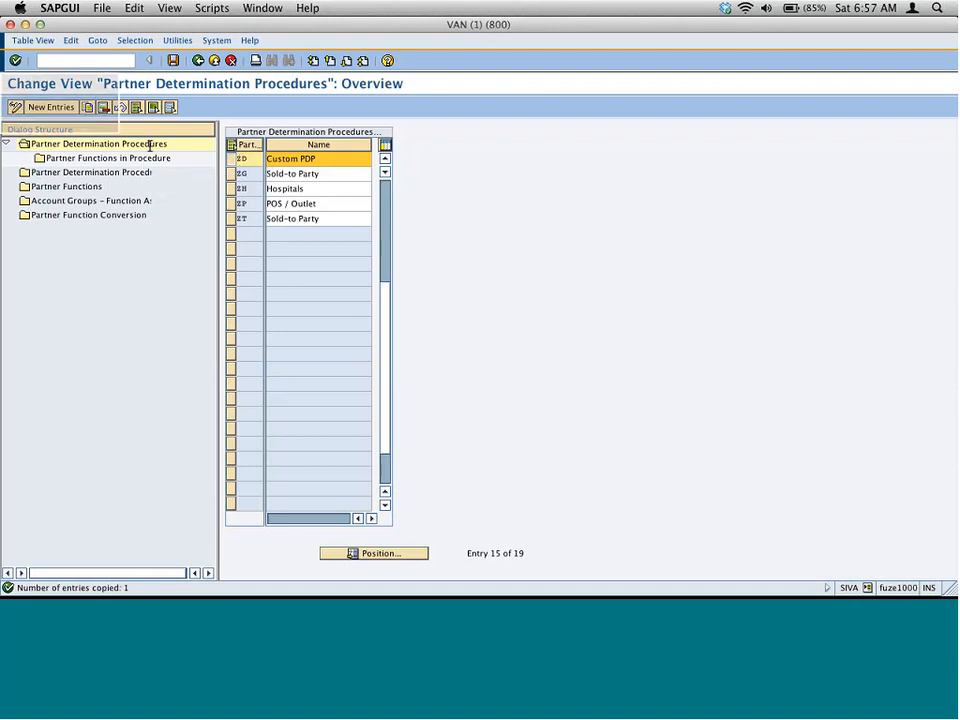
drag(355, 205, 437, 236)
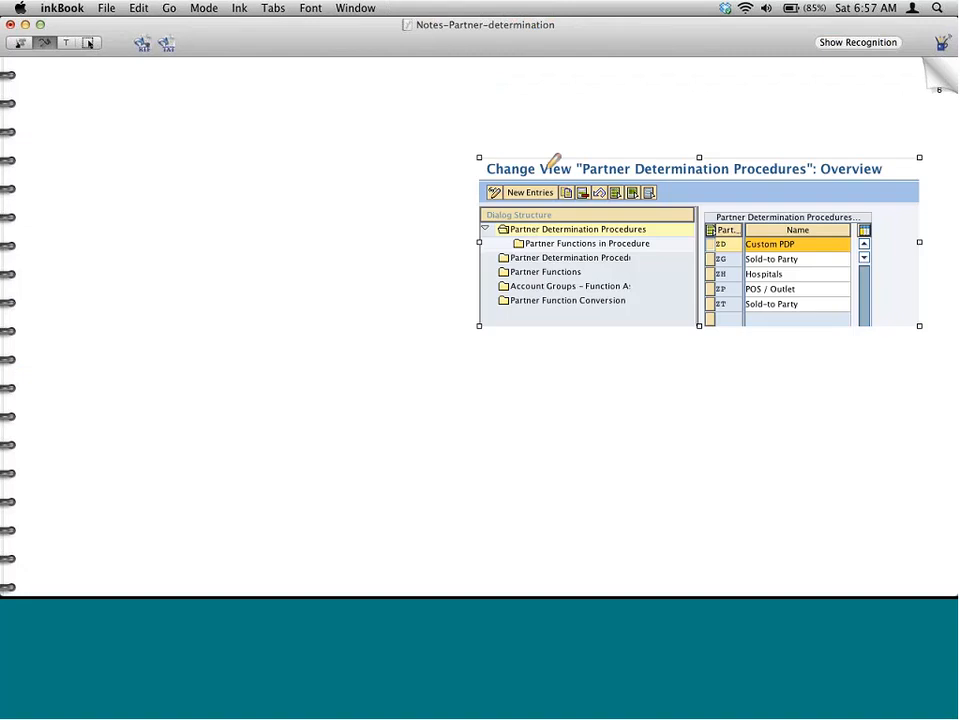
click(88, 43)
drag(669, 202, 456, 132)
click(45, 43)
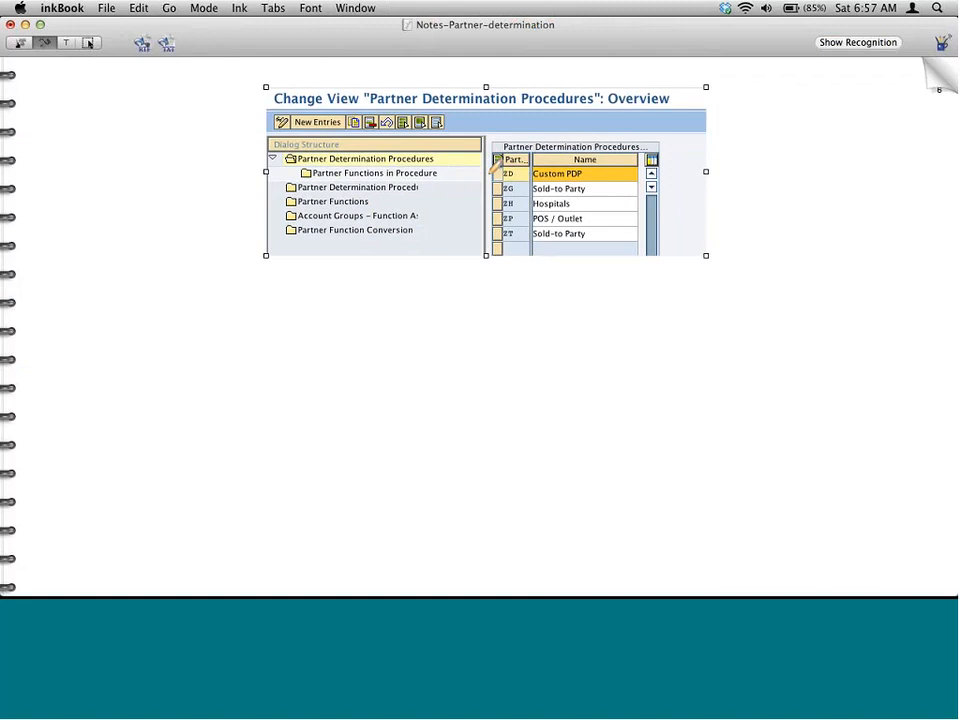
Step: Draw an arrow at the ZD row and a check mark beside Partner Functions in Procedure in the capture
mouse_move(488, 172)
mouse_down()
mouse_move(477, 176)
mouse_move(494, 175)
mouse_up()
drag(488, 169, 488, 181)
drag(286, 174, 298, 167)
Step: In SAP GUI, open Partner Functions in Procedure for ZD and go through the functions SP, CP, ED, BU and EU
key(super+Tab)
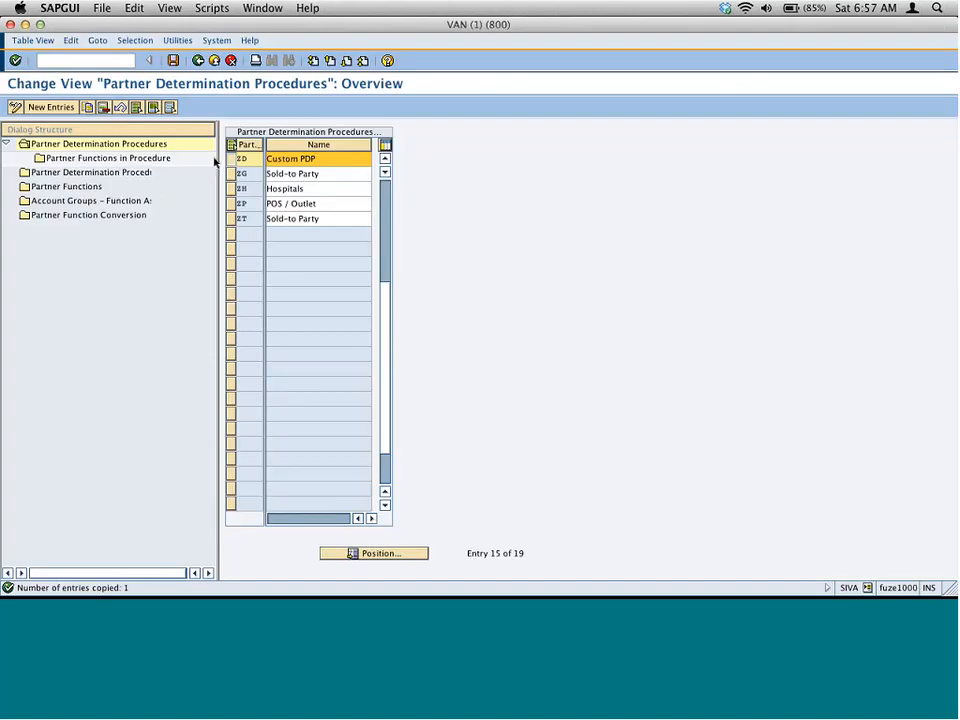
double_click(150, 160)
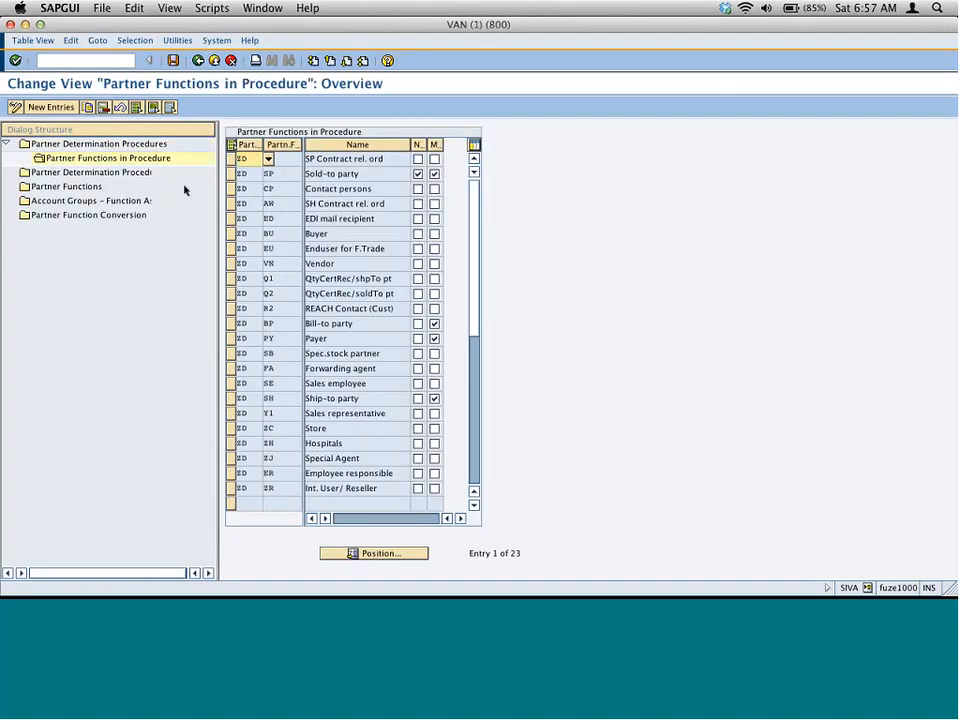
text(AA)
double_click(270, 174)
double_click(266, 189)
double_click(265, 218)
double_click(266, 233)
double_click(266, 248)
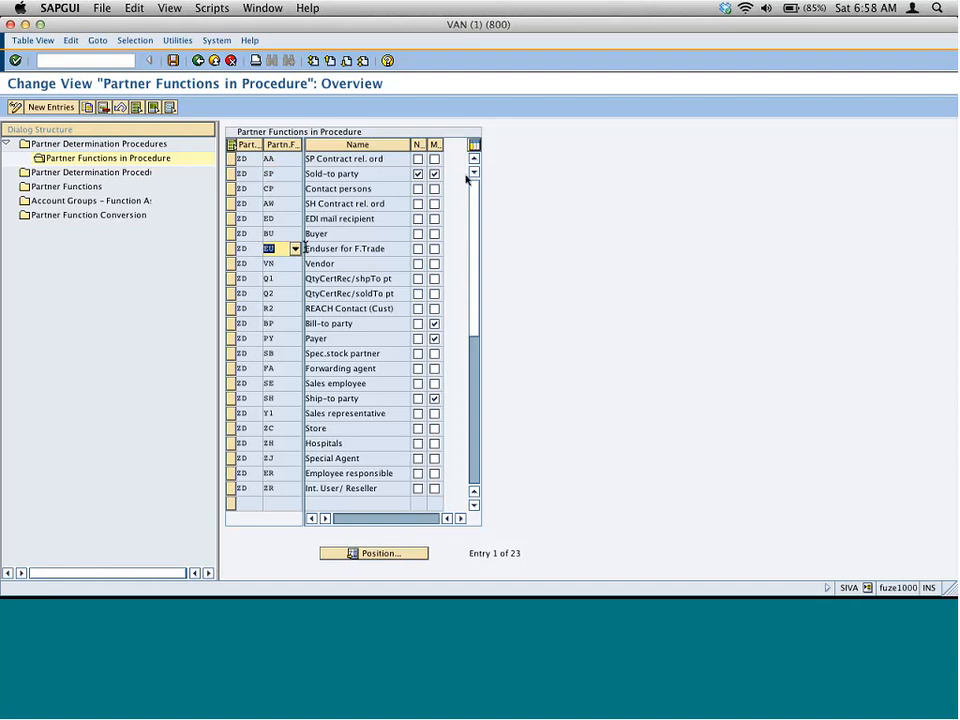
Step: Widen the not-modifiable and mandatory function columns and narrow the partner function column
drag(411, 144, 462, 144)
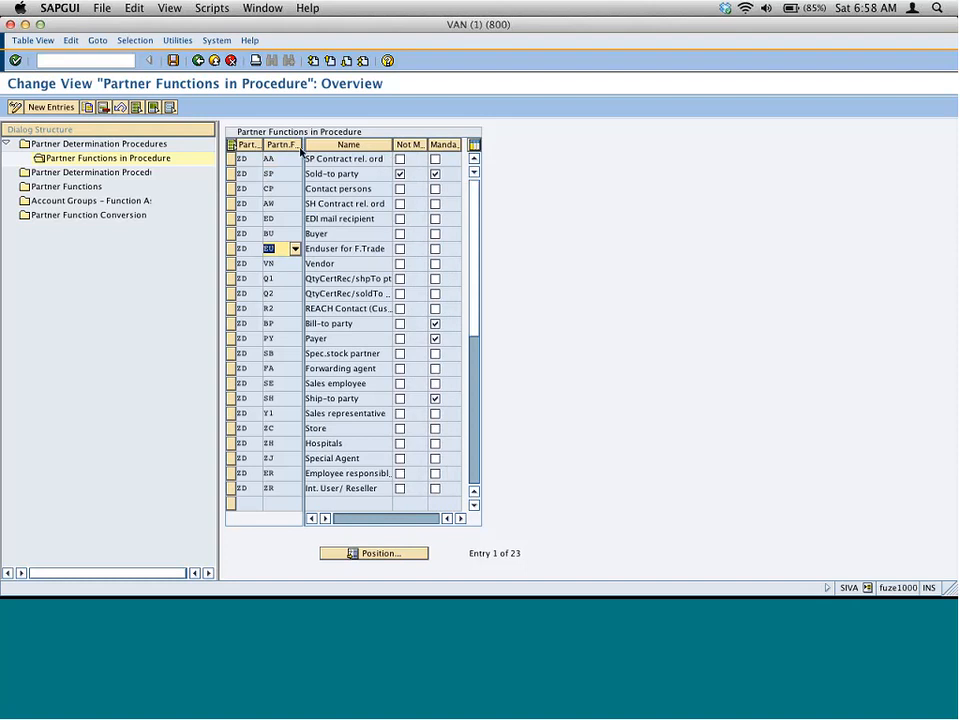
drag(302, 146, 289, 152)
drag(413, 143, 463, 144)
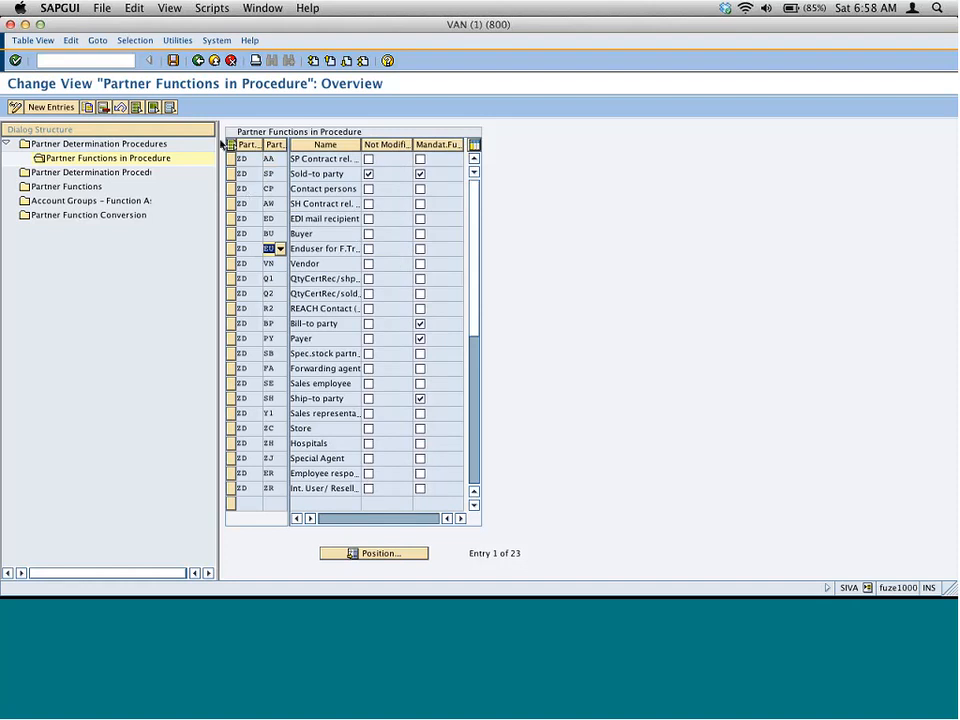
Step: Paste a capture of the upper Partner Functions in Procedure table below the previous inkBook capture and mark its not-modifiable and mandatory columns
drag(227, 135, 497, 207)
key(super+Tab)
key(super+v)
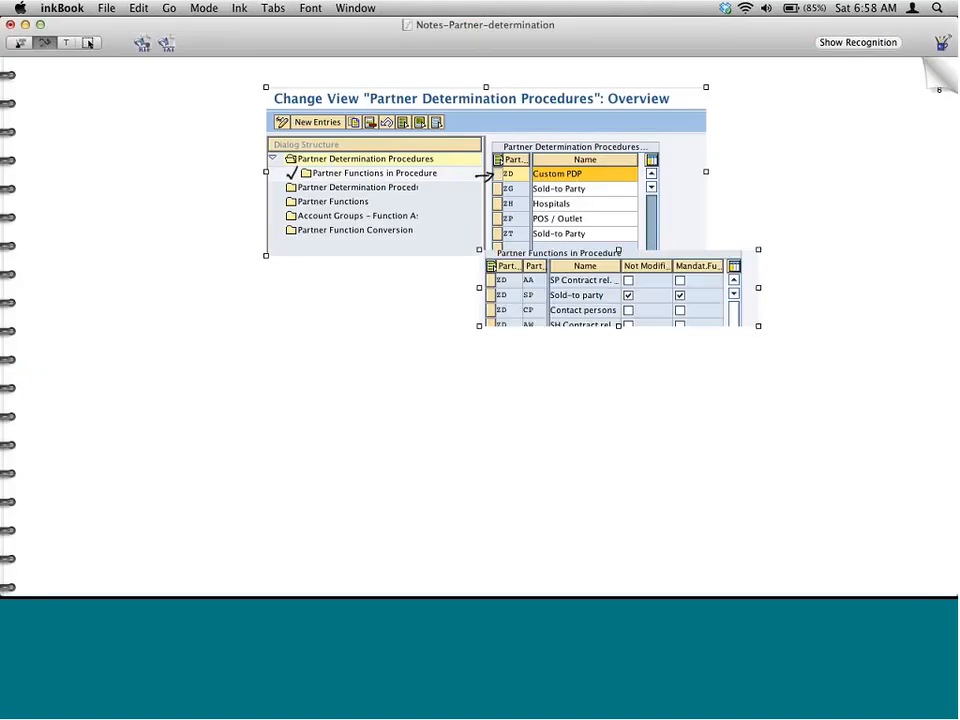
click(88, 43)
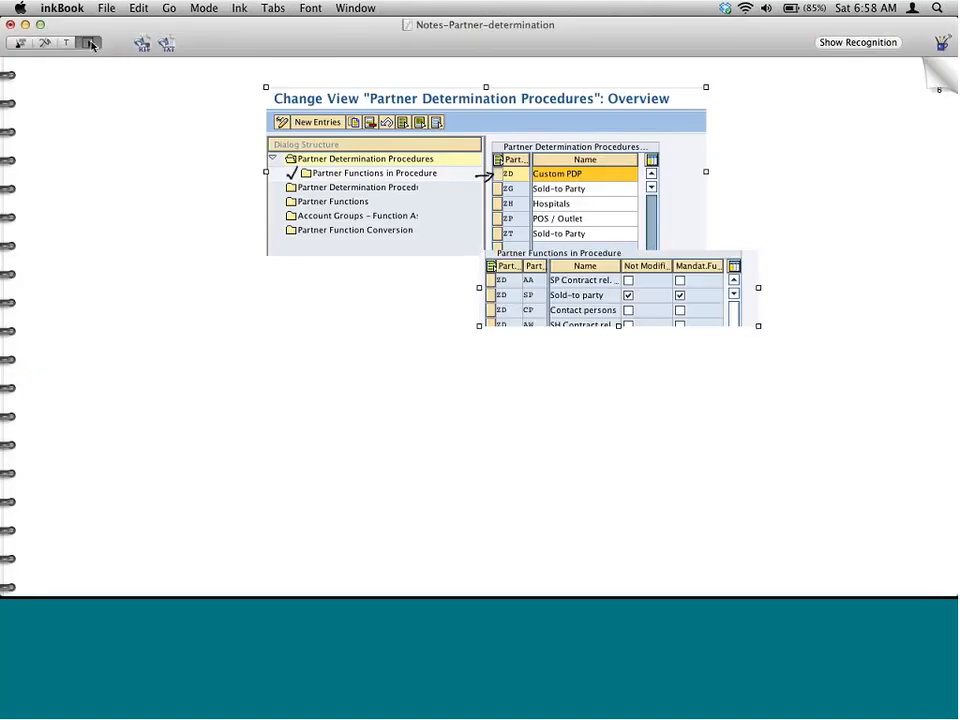
drag(692, 309, 868, 389)
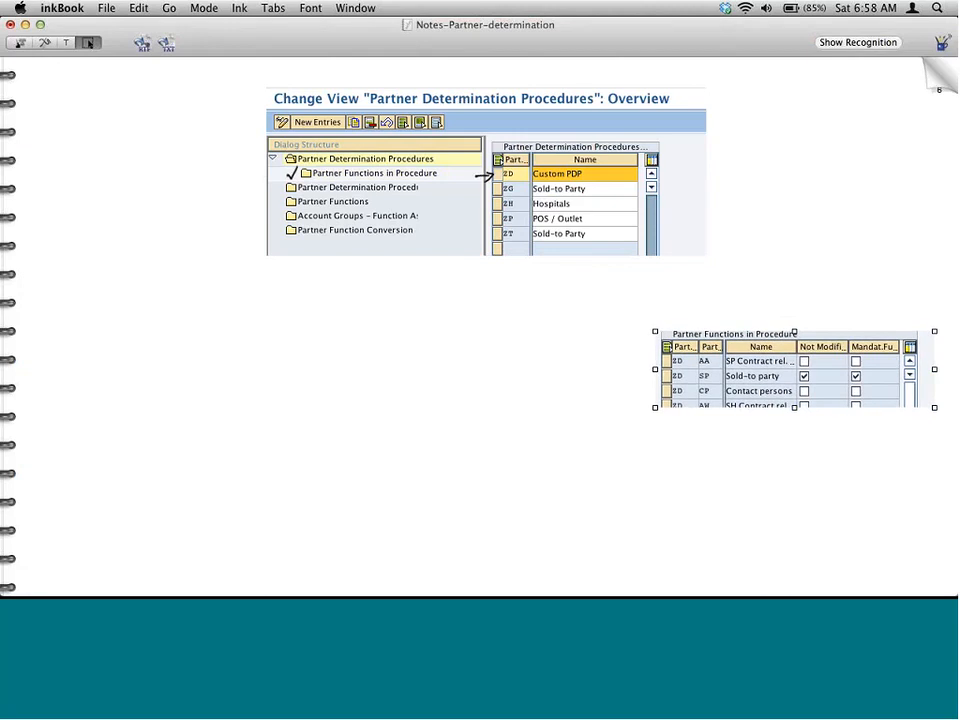
click(88, 43)
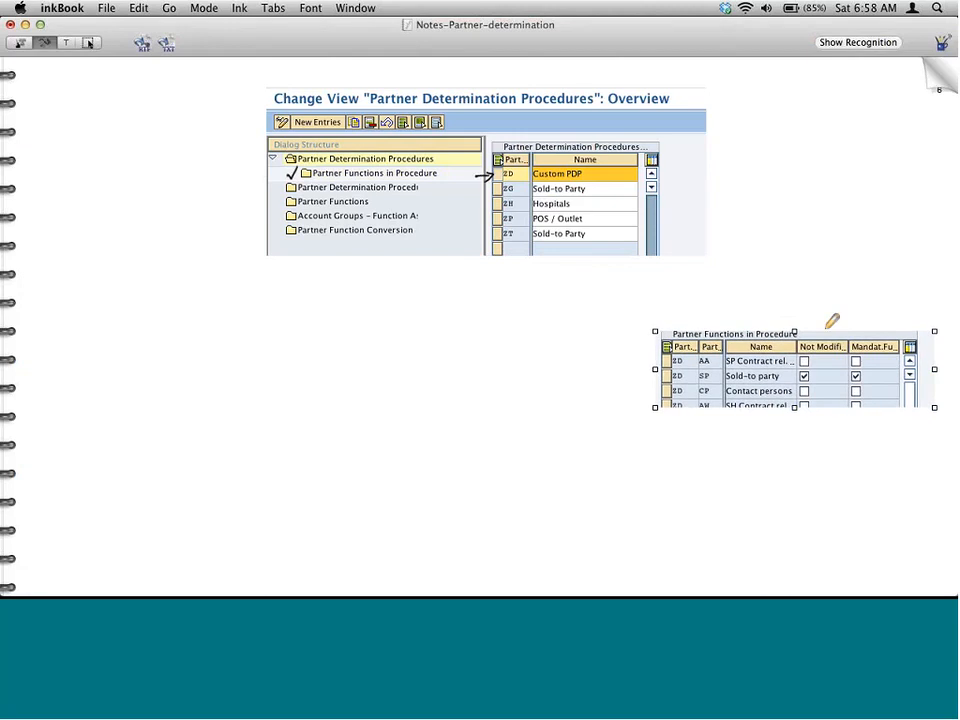
mouse_move(820, 327)
mouse_down()
mouse_move(820, 344)
mouse_move(825, 335)
mouse_move(877, 335)
mouse_up()
Step: Switch to SAP GUI and open transaction VD02 in a new session with /ovd02
key(super+Tab)
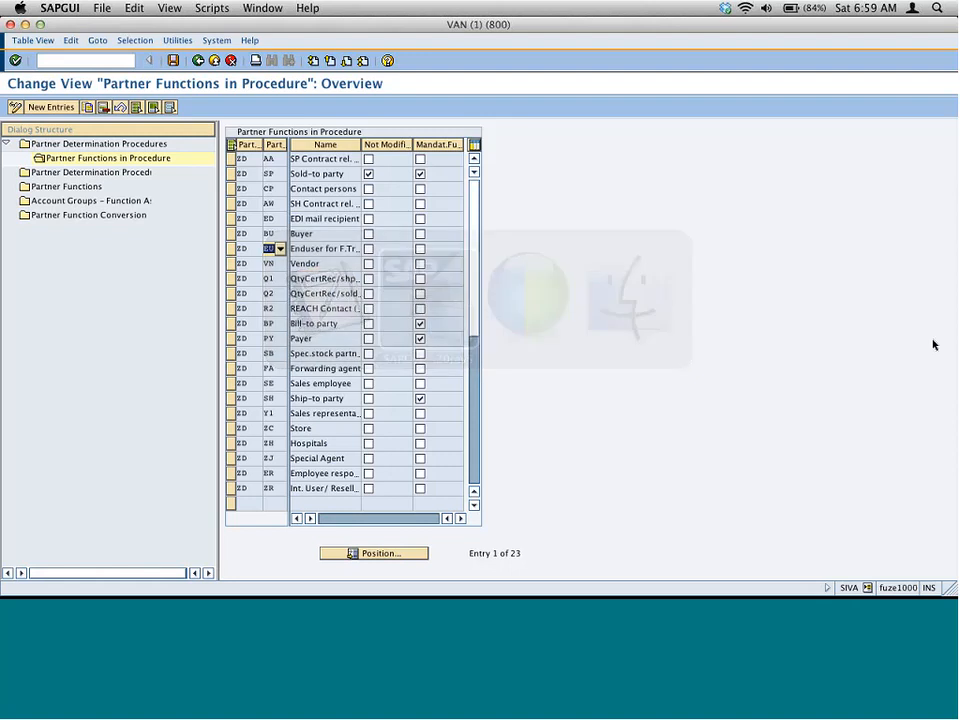
click(96, 57)
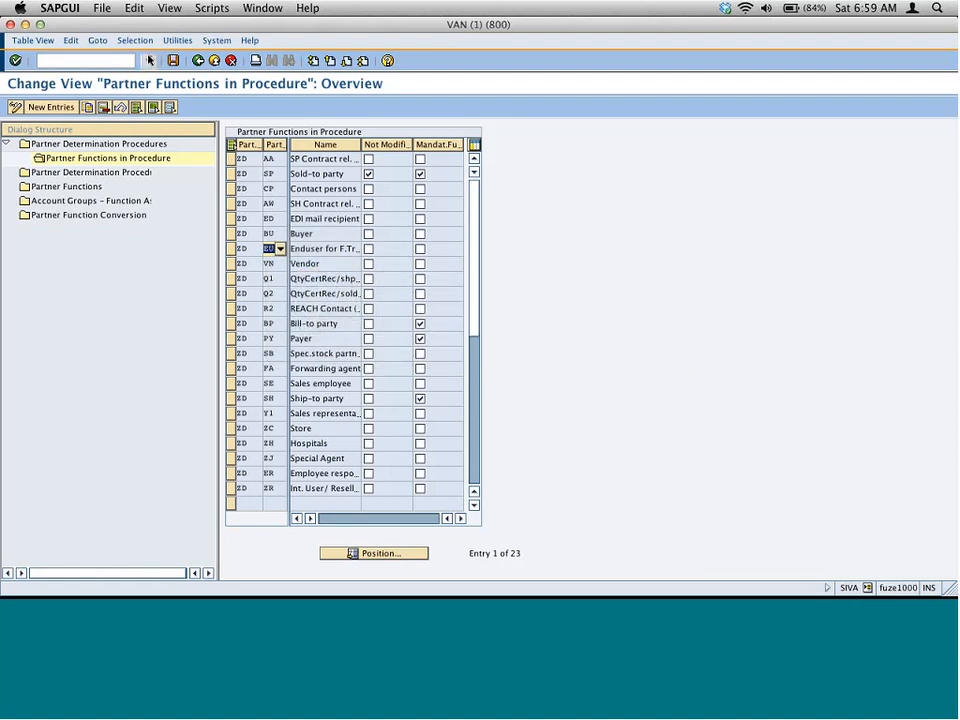
text(/ov)
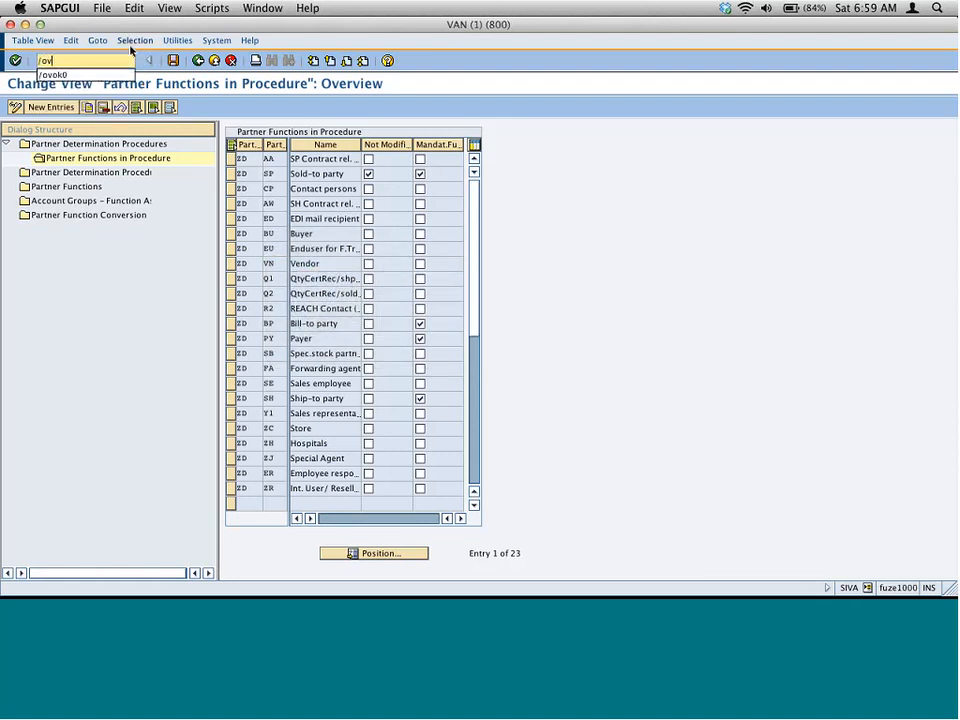
text(d02)
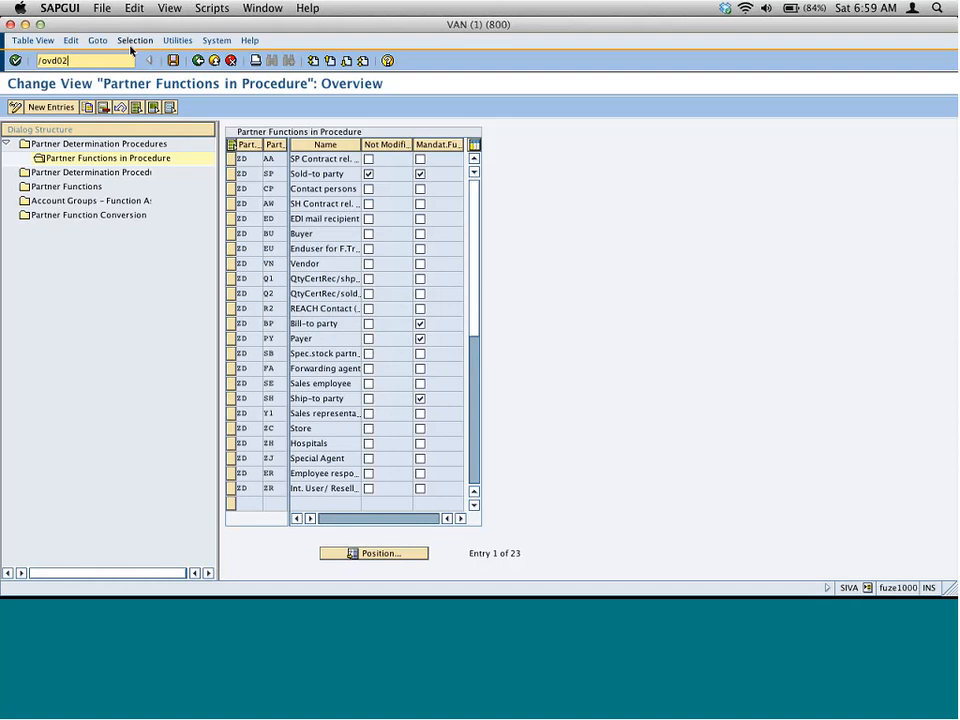
key(Return)
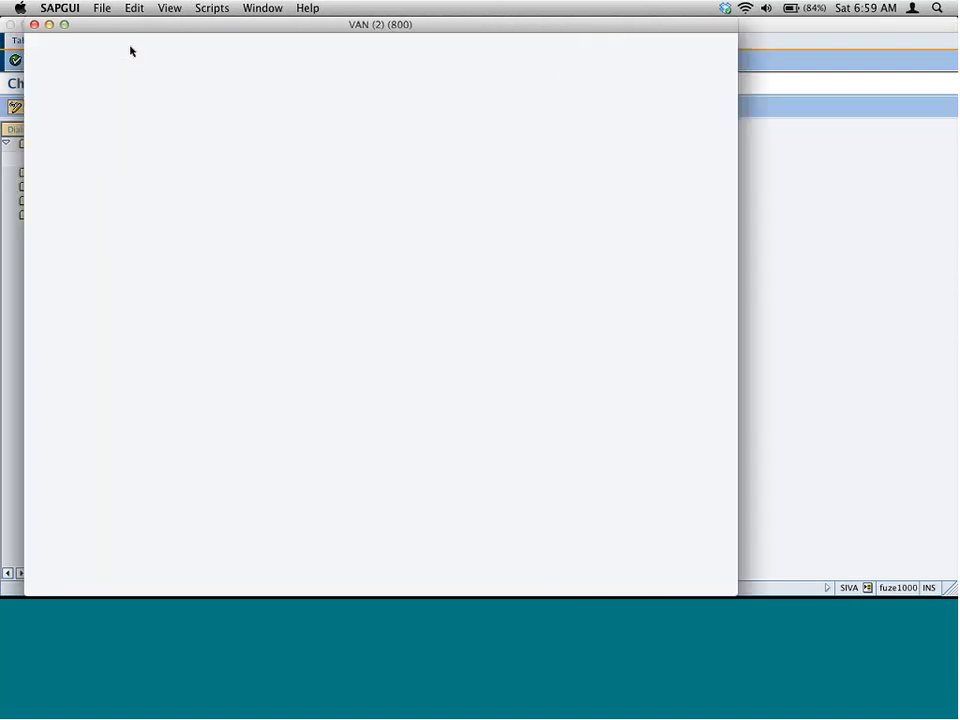
Step: Enter the customer number, choose sales area 1000/10/00 and display the partner functions in the customer's sales area data
text(2)
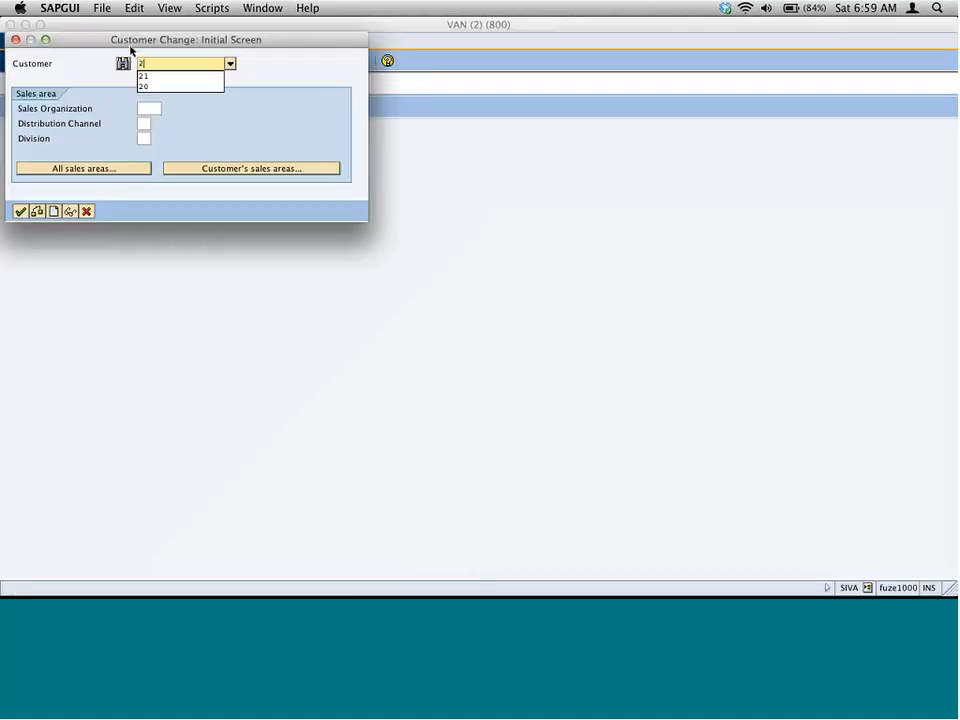
text(0)
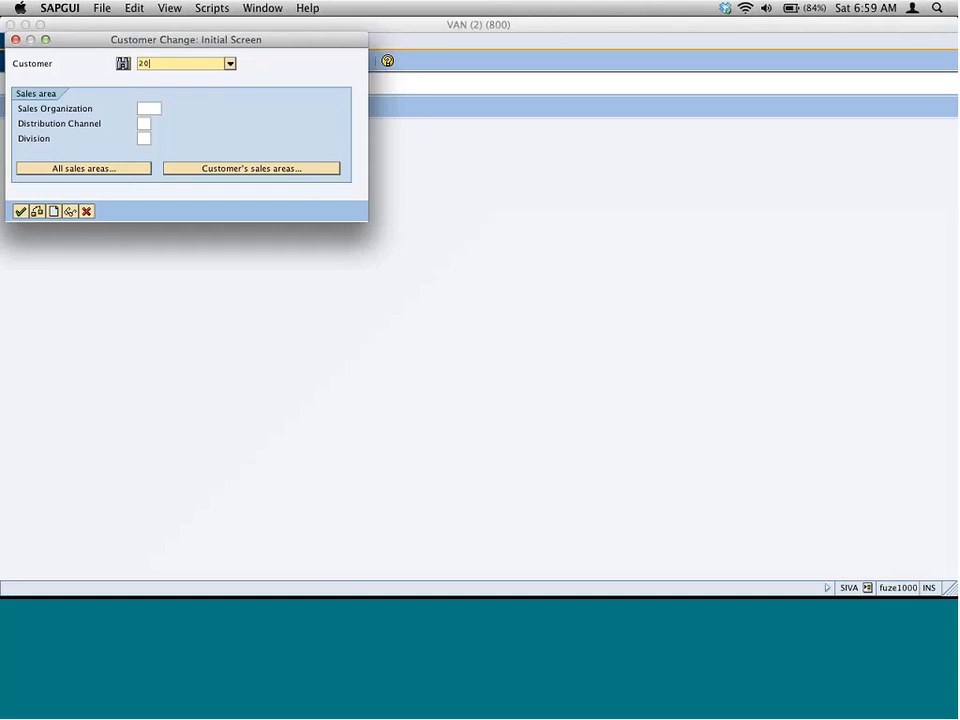
click(255, 169)
double_click(140, 139)
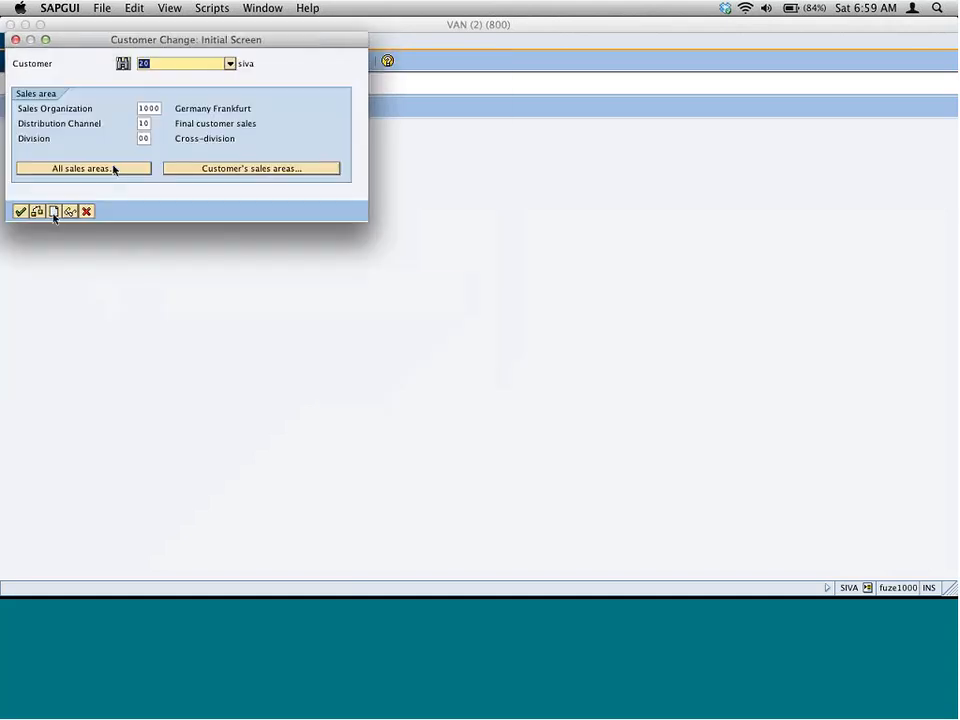
key(Return)
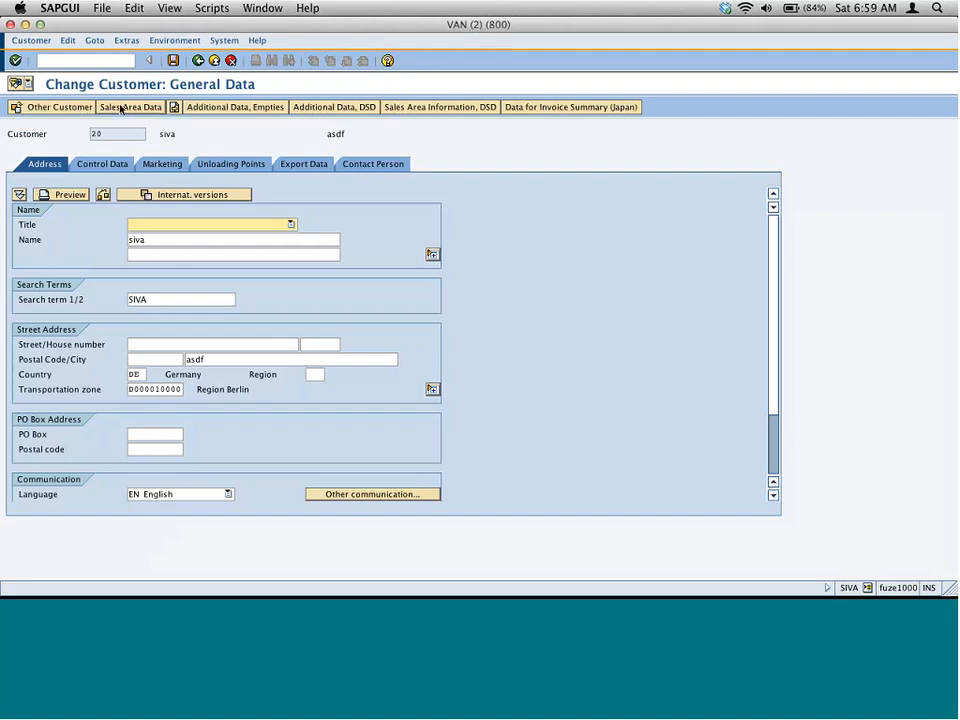
click(121, 107)
click(236, 208)
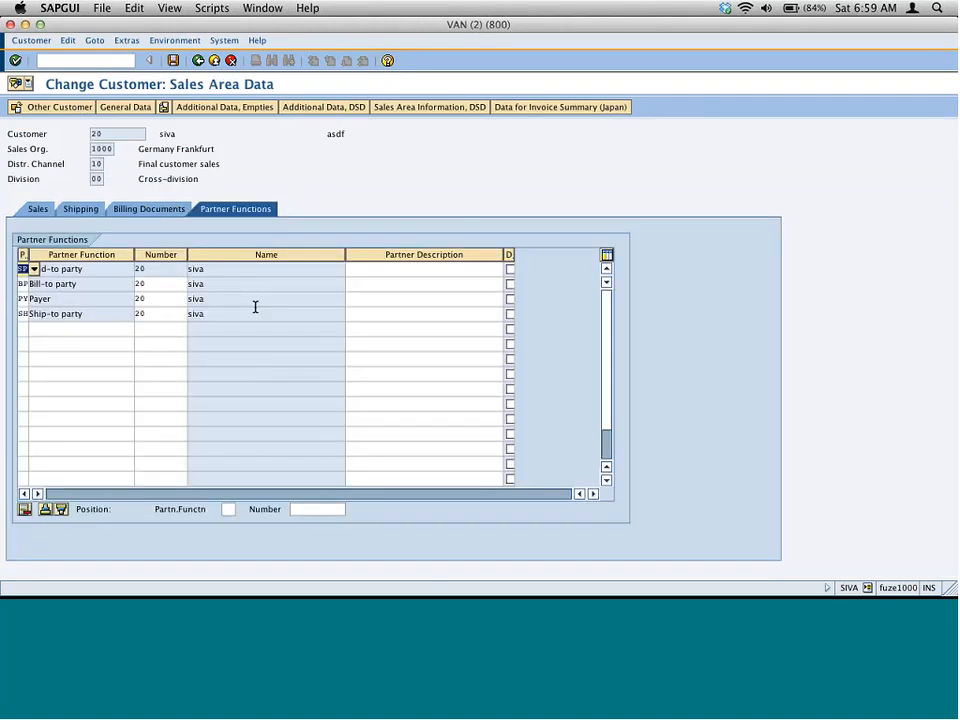
Step: Paste a capture of the customer's Partner Functions table into inkBook and draw an arrow to its sold-to number from the circled not-modifiable checkbox
click(284, 270)
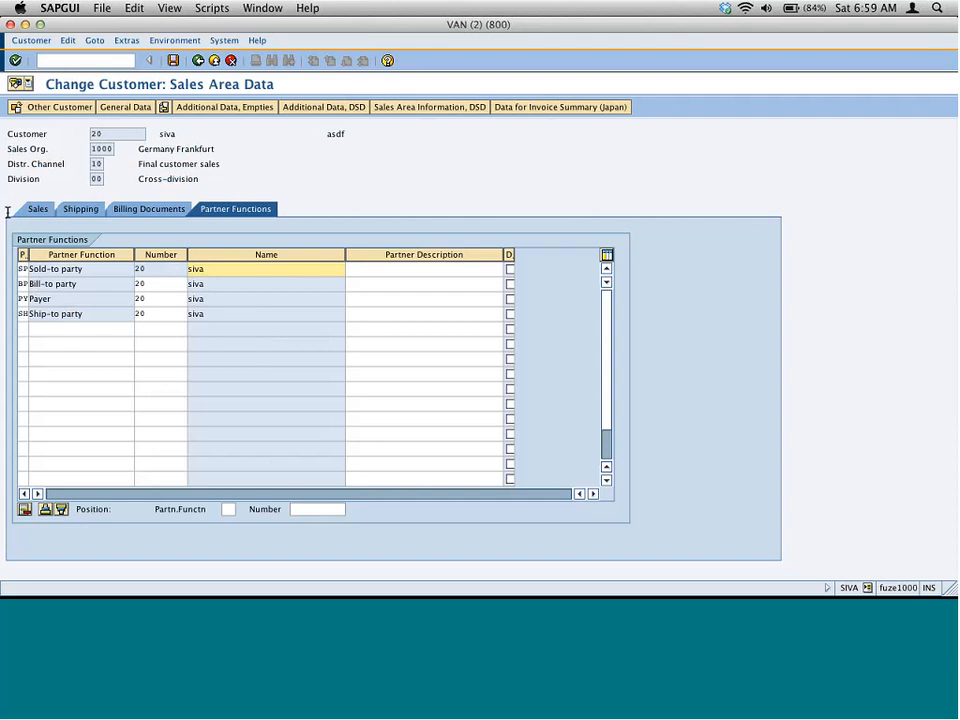
drag(3, 193, 320, 326)
key(super+Tab)
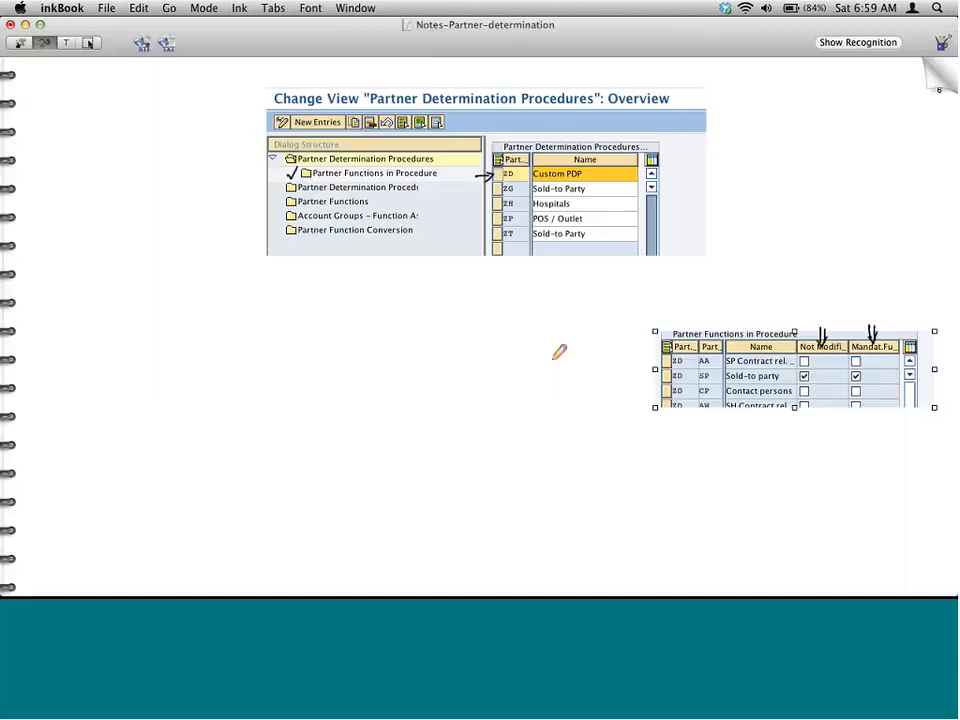
key(super+v)
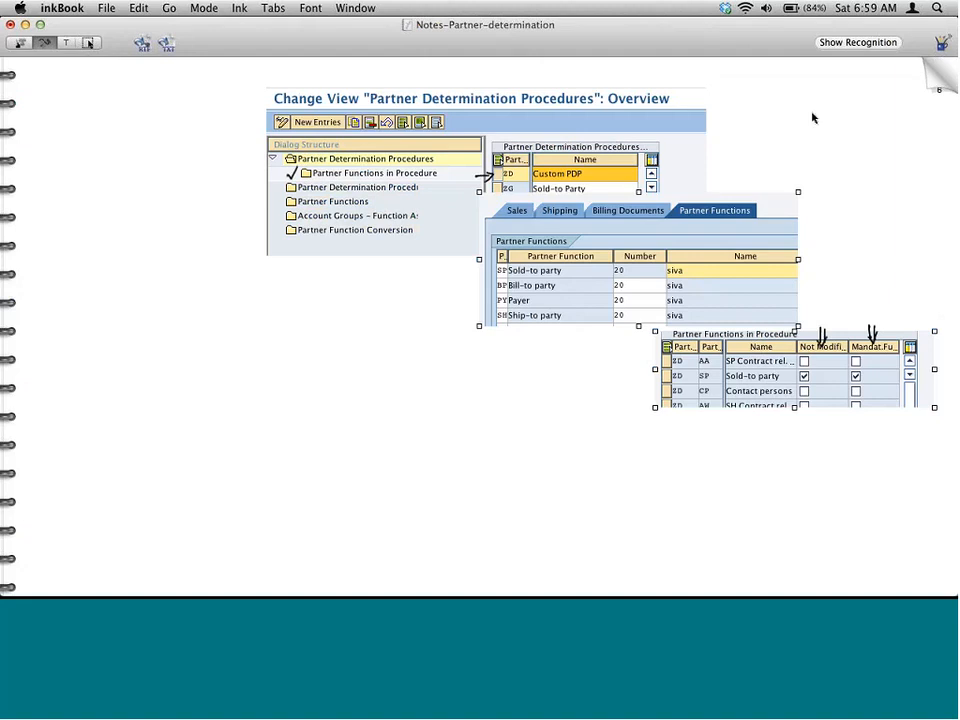
drag(746, 257, 295, 423)
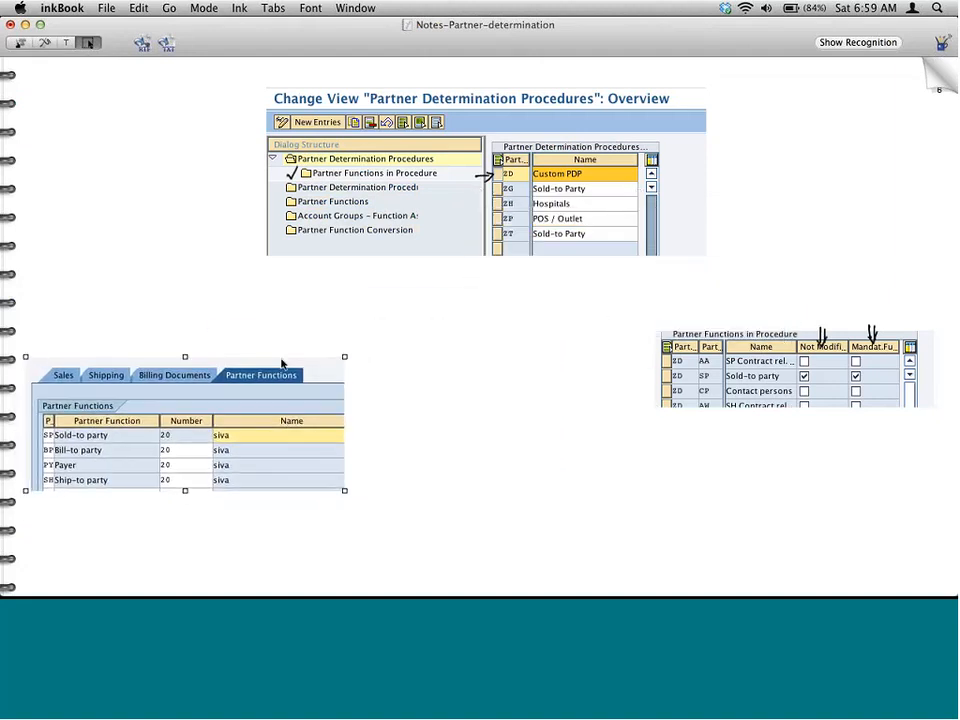
click(823, 202)
click(88, 43)
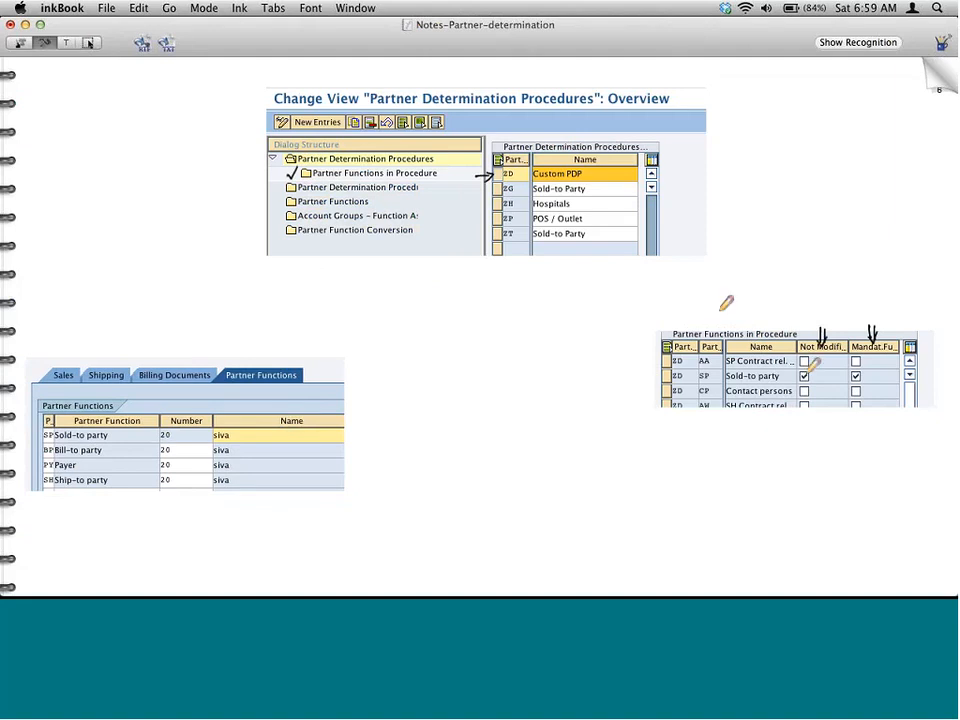
mouse_move(813, 366)
mouse_down()
mouse_move(801, 382)
mouse_move(821, 377)
mouse_move(660, 333)
mouse_move(495, 317)
mouse_move(365, 324)
mouse_move(246, 386)
mouse_move(188, 434)
mouse_move(204, 432)
mouse_up()
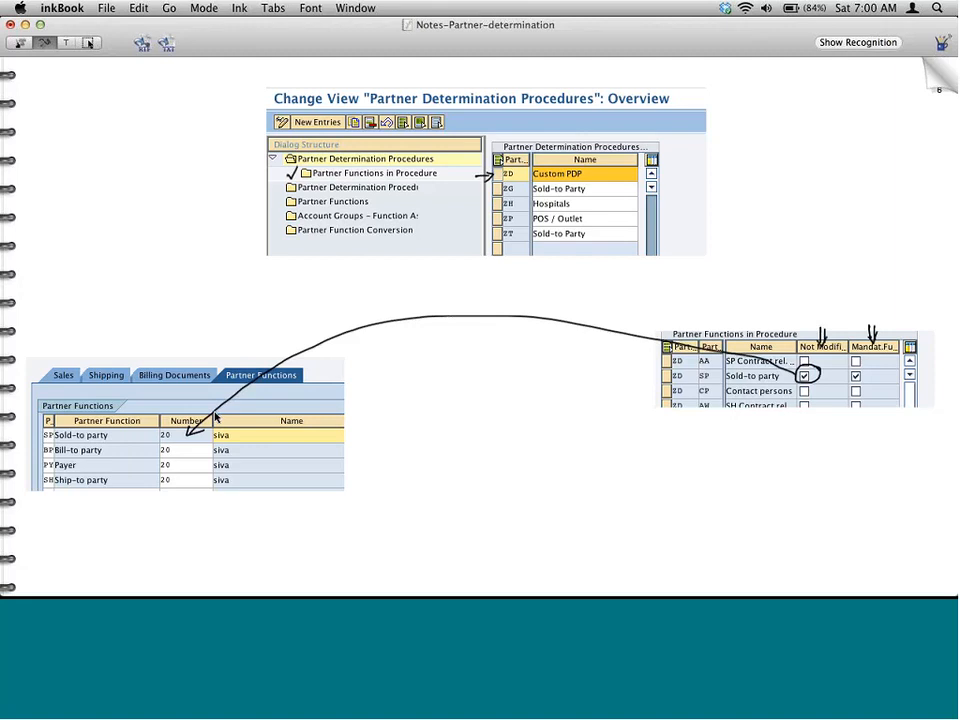
Step: Switch to SAP GUI and try to delete the Payer (PY) partner function from the customer's sales area data
key(super+Tab)
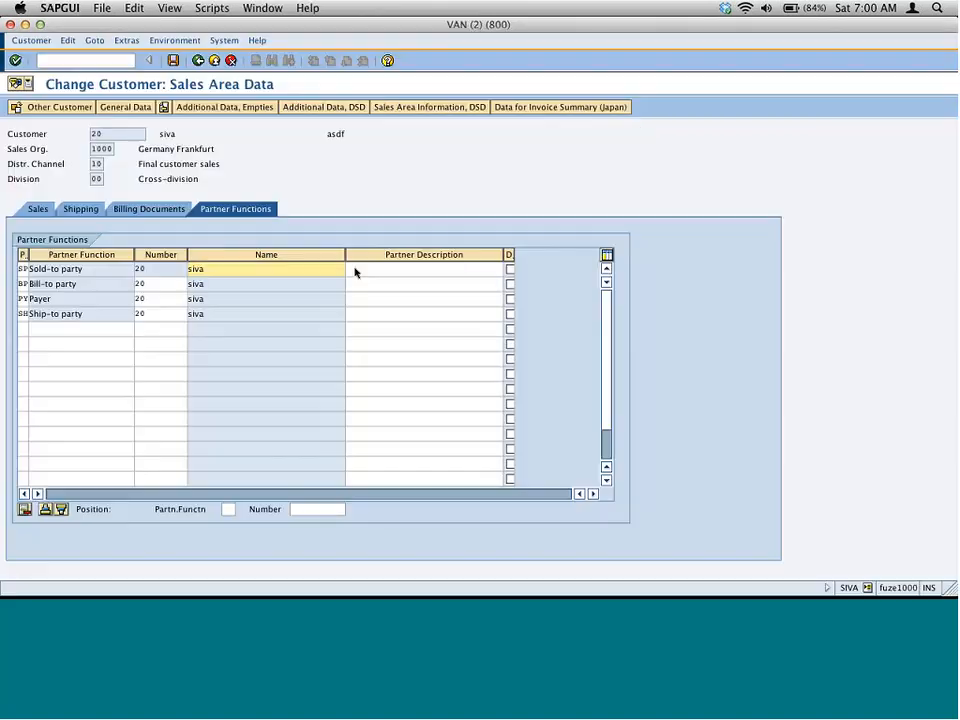
click(156, 296)
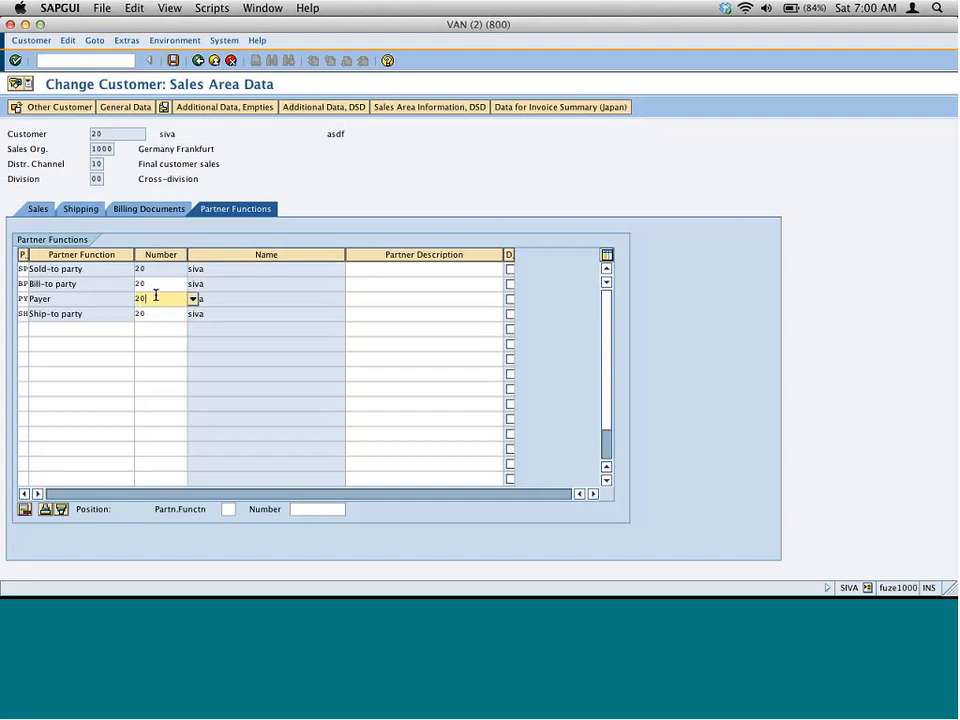
click(31, 300)
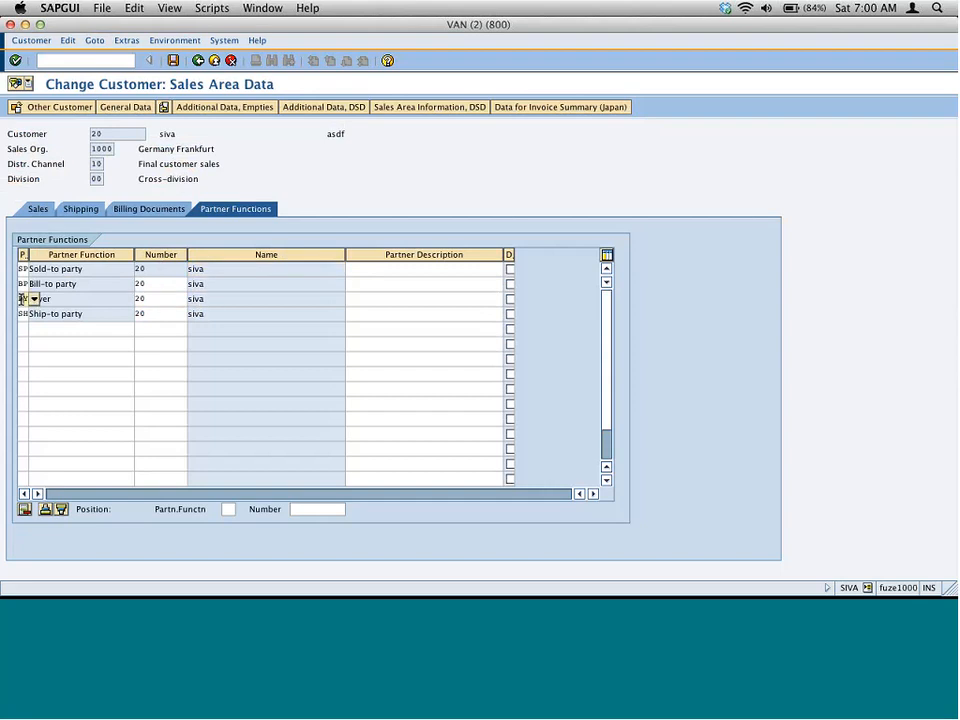
click(24, 509)
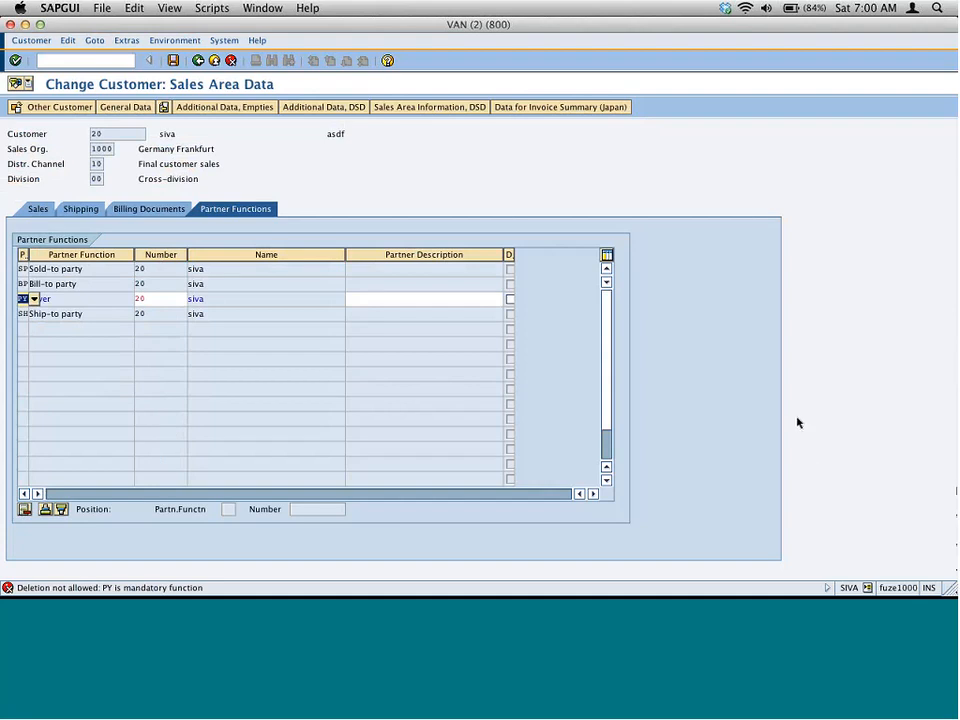
key(Return)
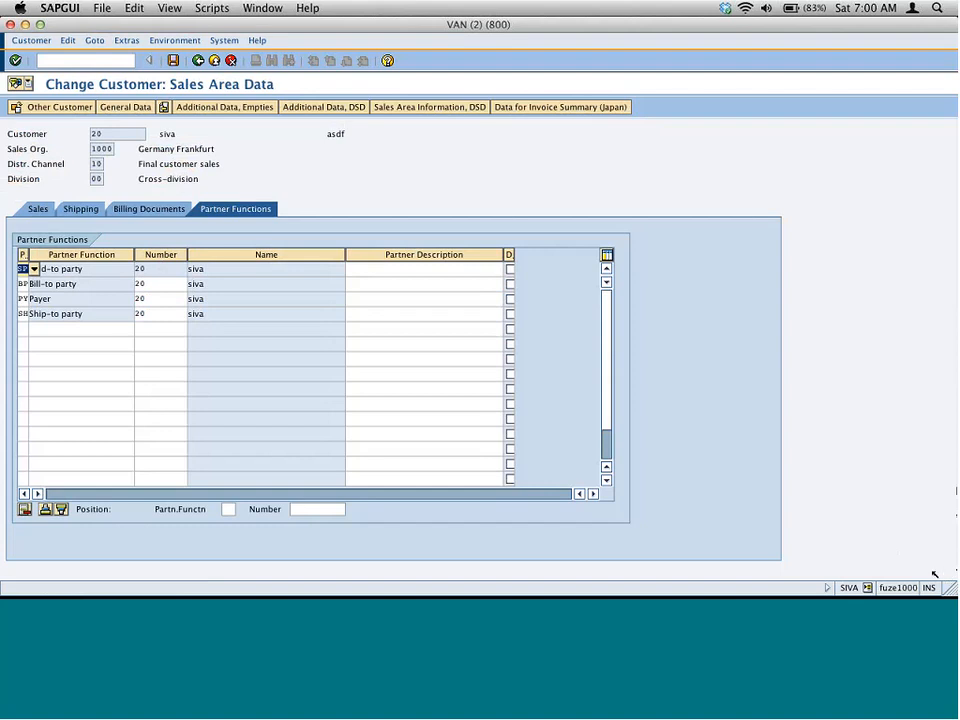
Step: Shrink the customer window and try once more to delete the Payer (PY) partner function
drag(948, 586, 802, 398)
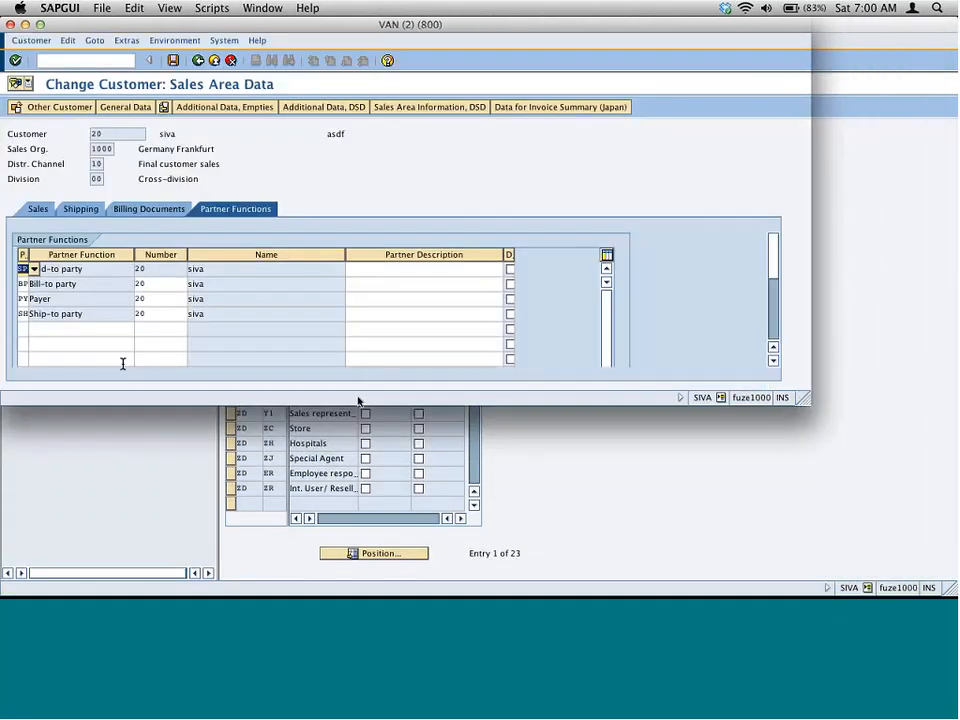
click(47, 286)
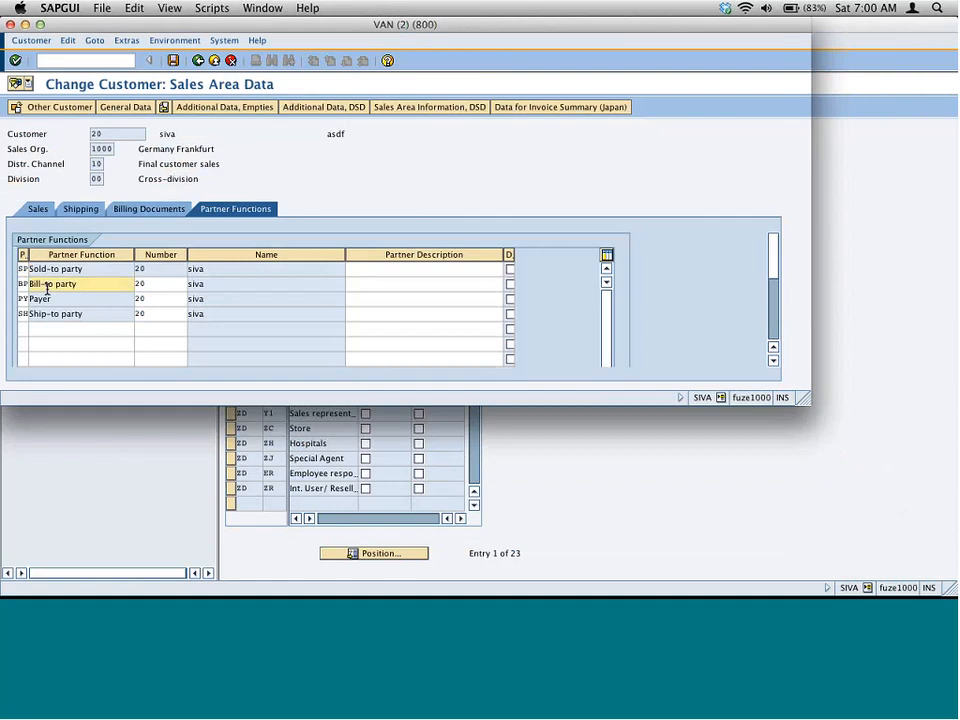
click(48, 299)
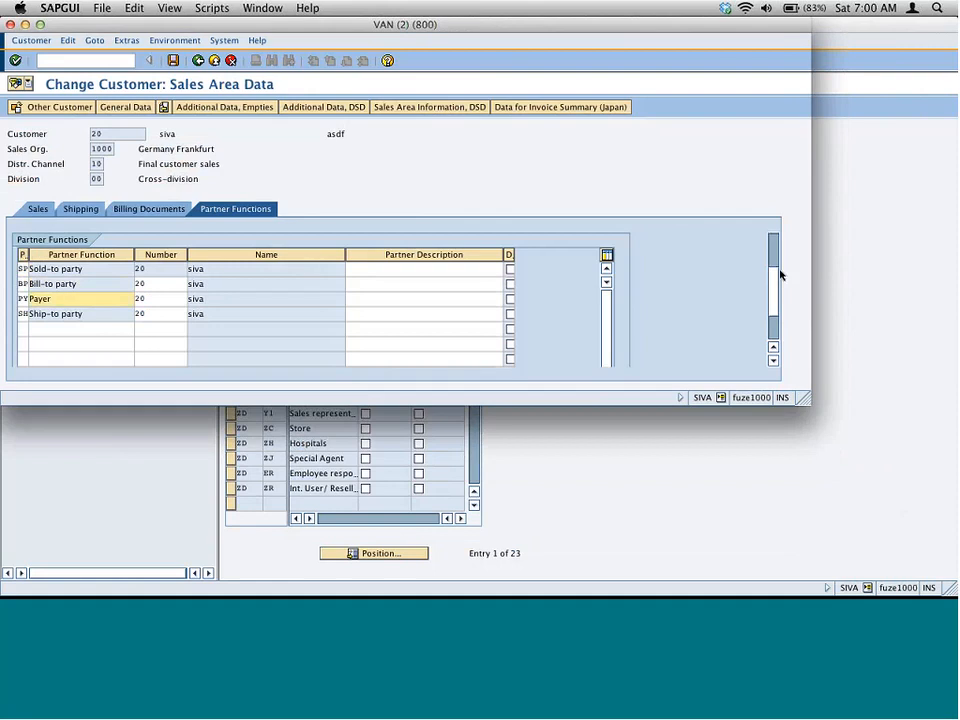
scroll(780, 272, down, 5)
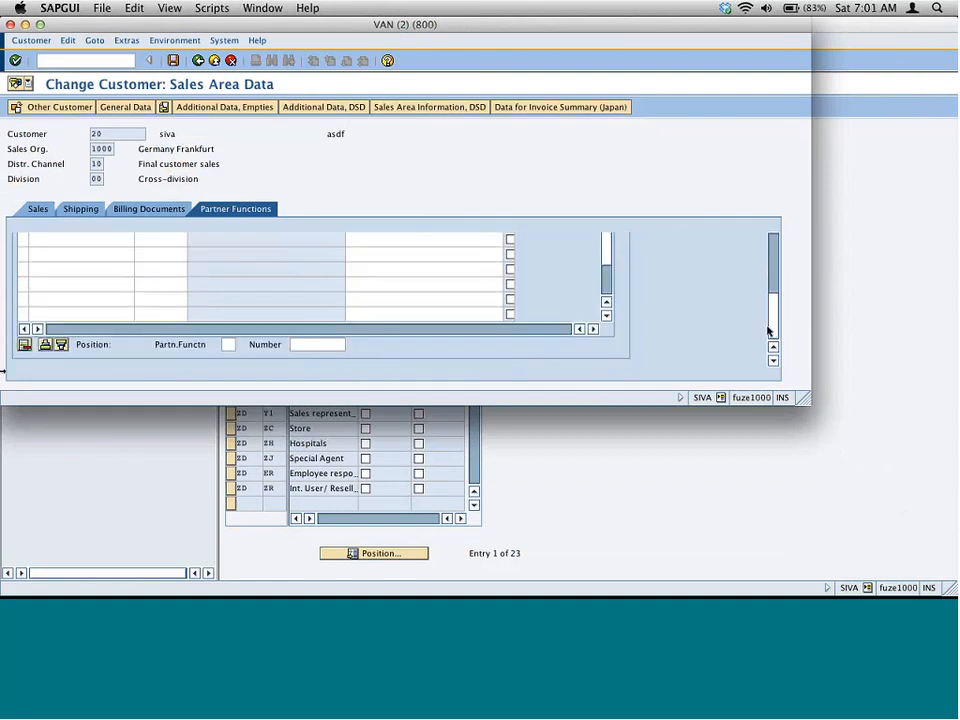
click(26, 345)
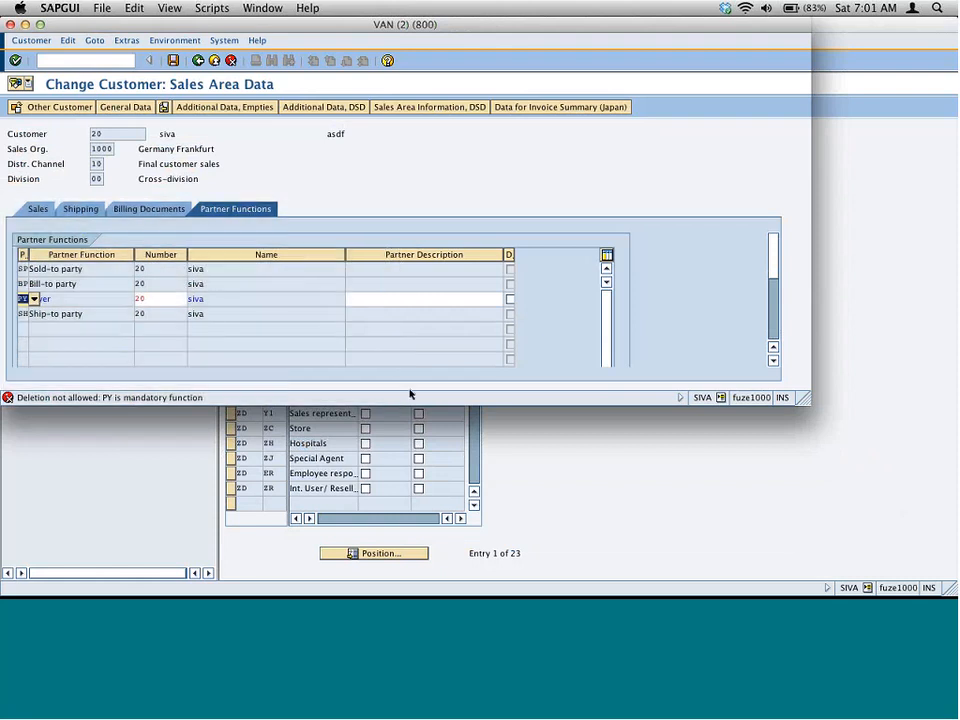
Step: Switch to inkBook and place the capture of the rejected Payer deletion beside the customer's partner functions capture
key(super+Tab)
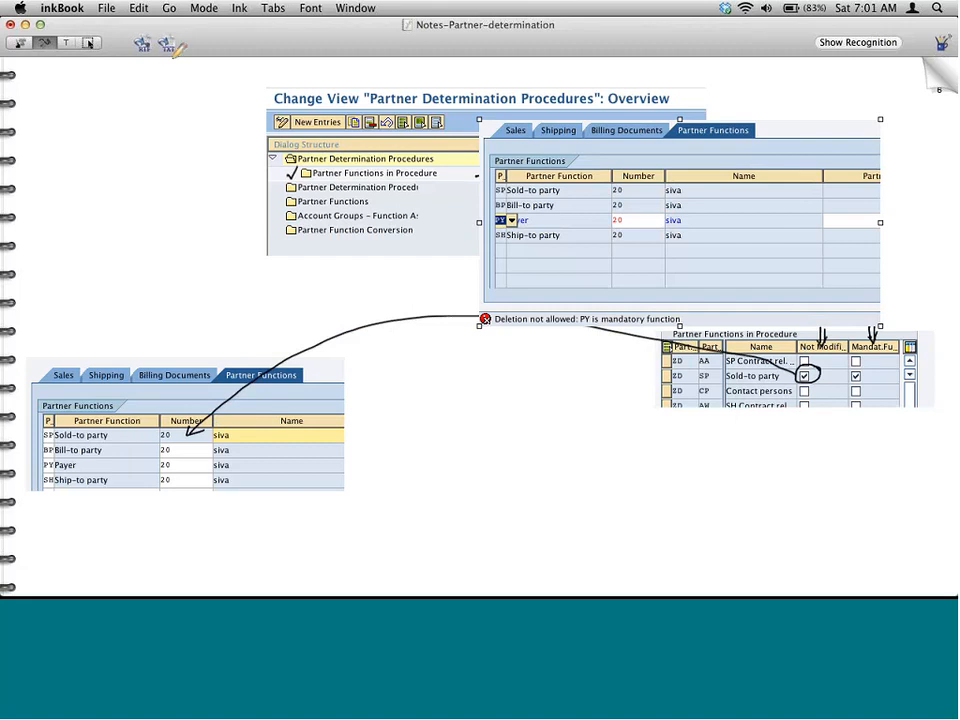
click(88, 43)
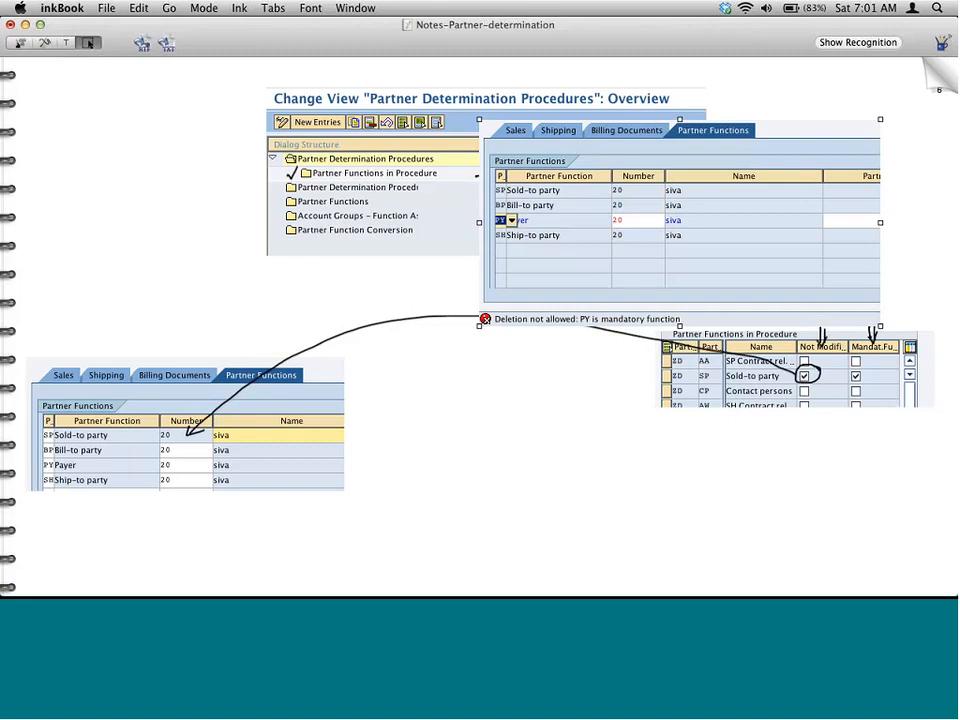
drag(790, 150, 687, 429)
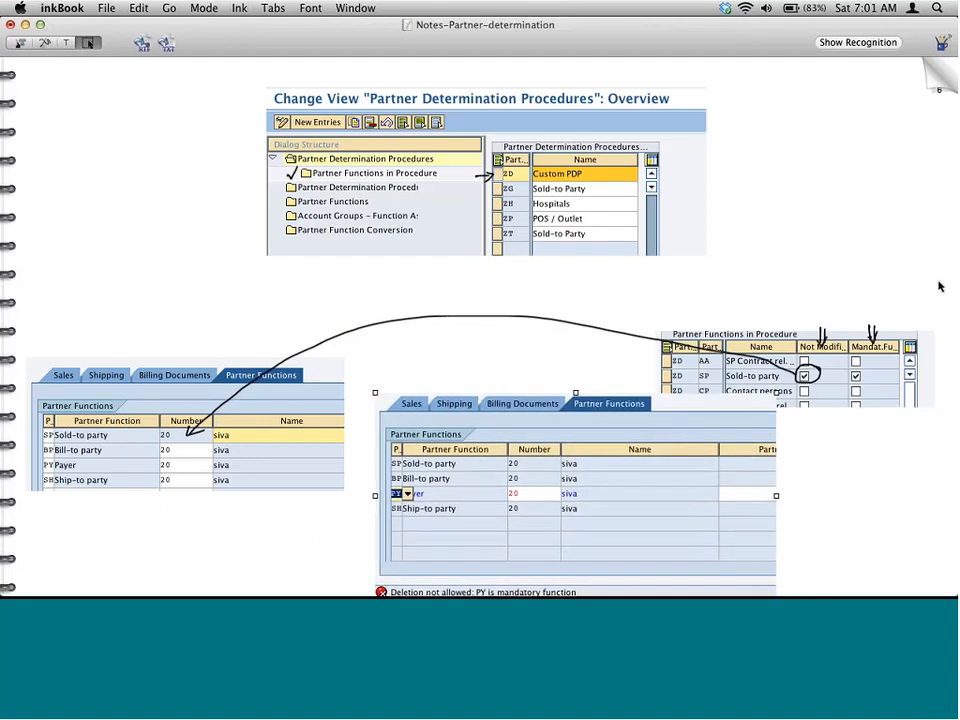
Step: Move the Partner Functions in Procedure capture with its markings and the connecting arrow upward, clear of the deletion error capture
click(885, 370)
mouse_move(885, 370)
mouse_down()
mouse_move(739, 435)
mouse_move(654, 450)
mouse_move(643, 422)
mouse_move(626, 431)
mouse_up()
mouse_move(855, 369)
mouse_down()
mouse_move(852, 338)
mouse_move(869, 348)
mouse_move(870, 338)
mouse_up()
click(902, 430)
drag(733, 493, 742, 523)
drag(560, 282, 560, 278)
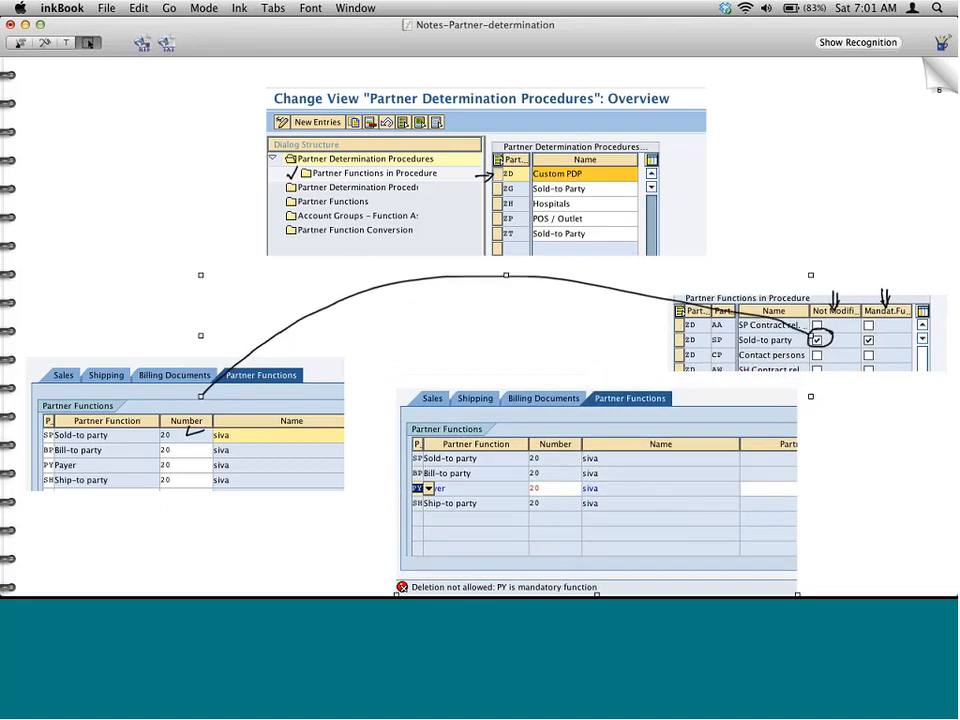
Step: Redraw the arrow's end at the sold-to number, circle the sold-to party's mandatory checkbox and mark the deletion error message
click(45, 43)
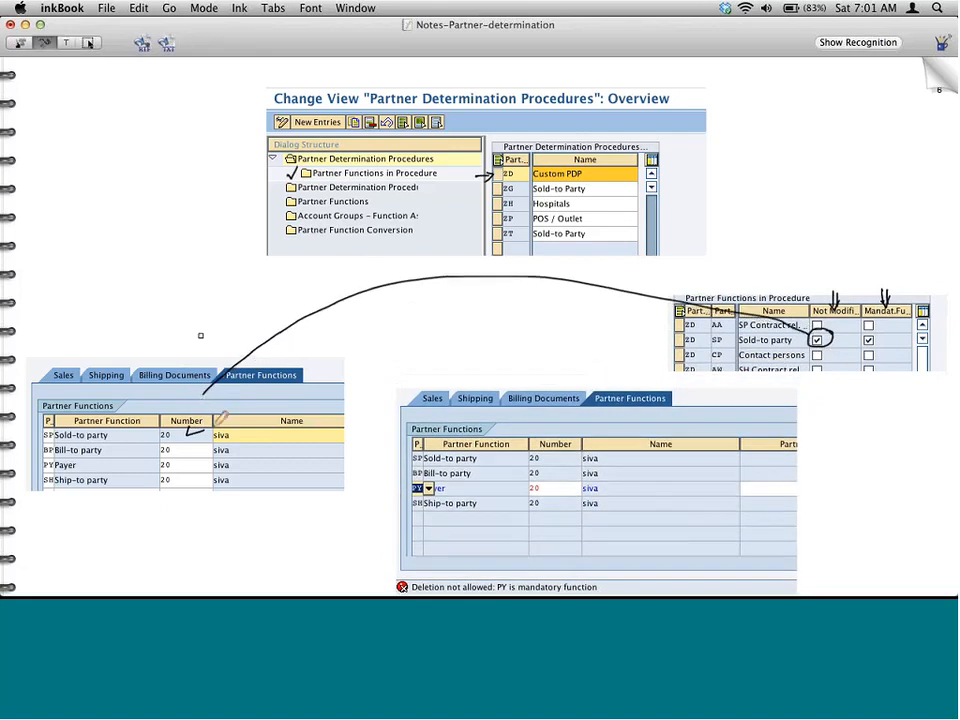
mouse_move(187, 434)
mouse_down()
mouse_move(203, 396)
mouse_move(182, 429)
mouse_up()
drag(876, 333, 879, 333)
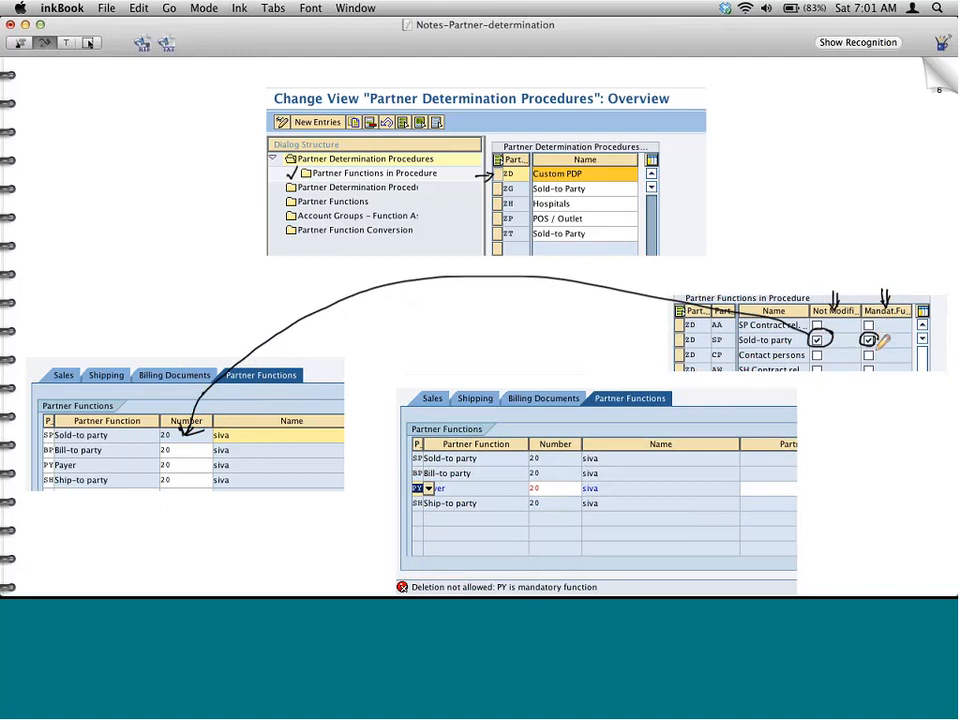
drag(403, 576, 399, 591)
drag(598, 578, 607, 590)
Step: Switch to SAP GUI, enlarge the customer window and open Partner Determination Procedure Assignment in the partner determination session
key(super+Tab)
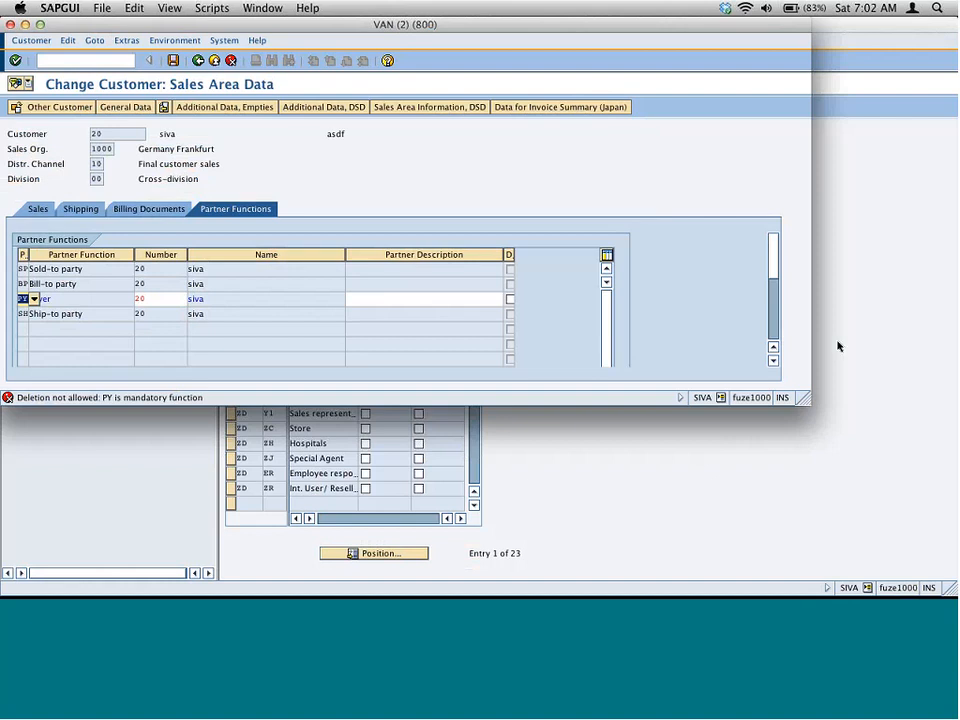
drag(817, 413, 957, 600)
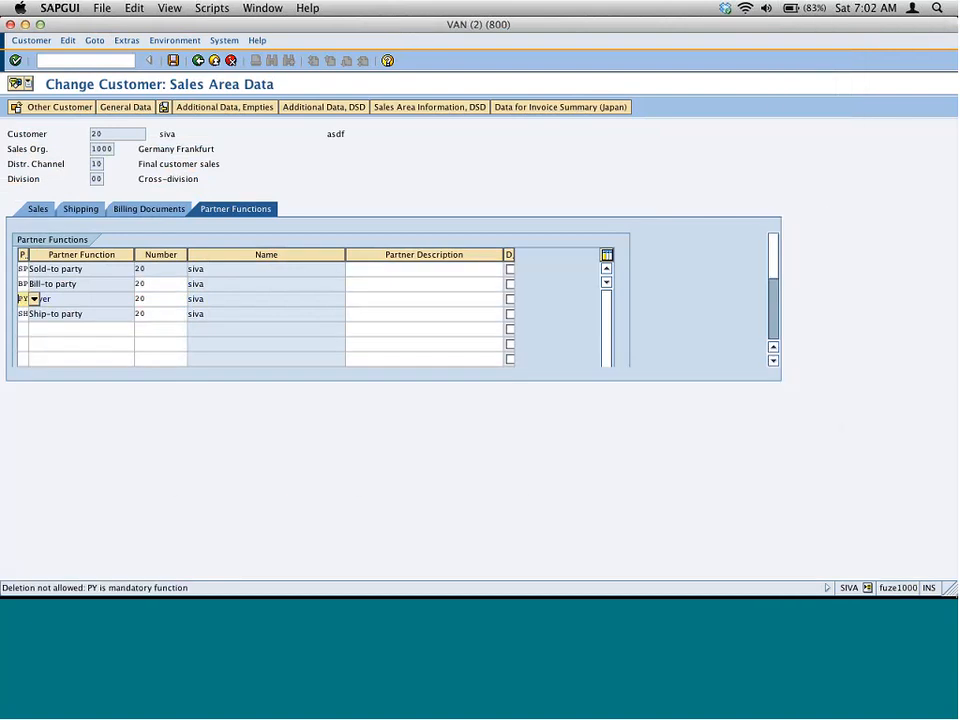
key(super+grave)
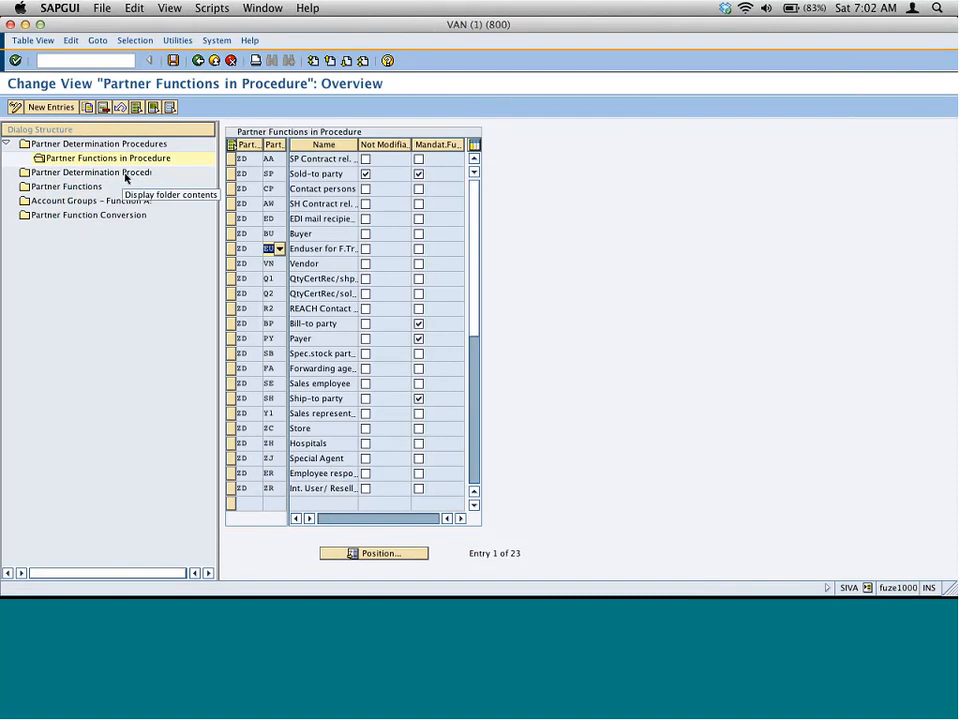
click(126, 175)
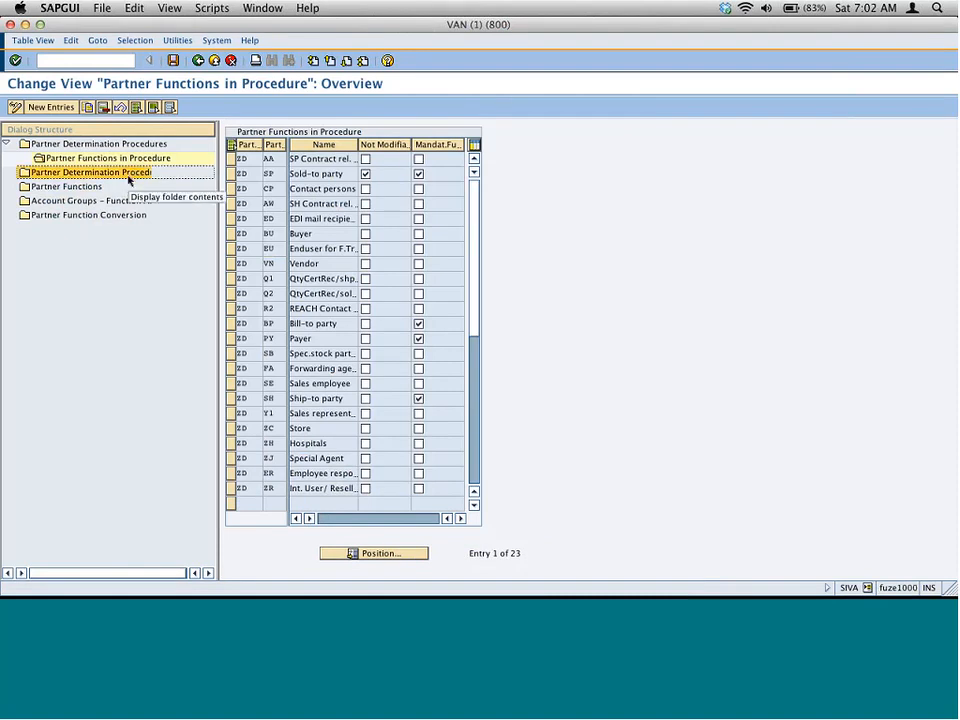
double_click(130, 173)
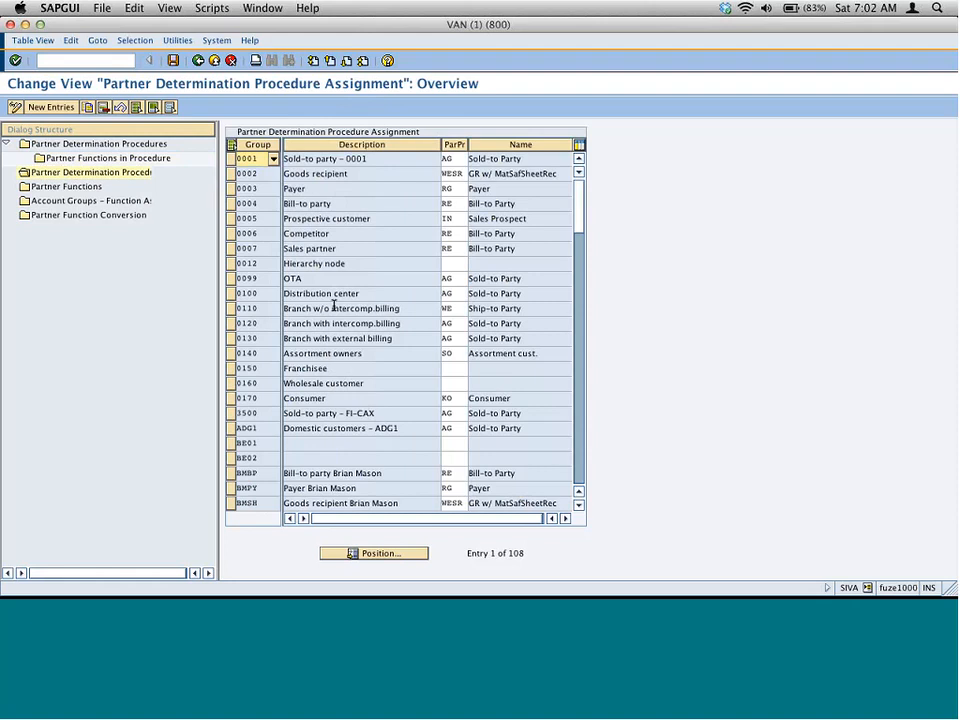
Step: Position the procedure assignment list at account group Z001
click(420, 553)
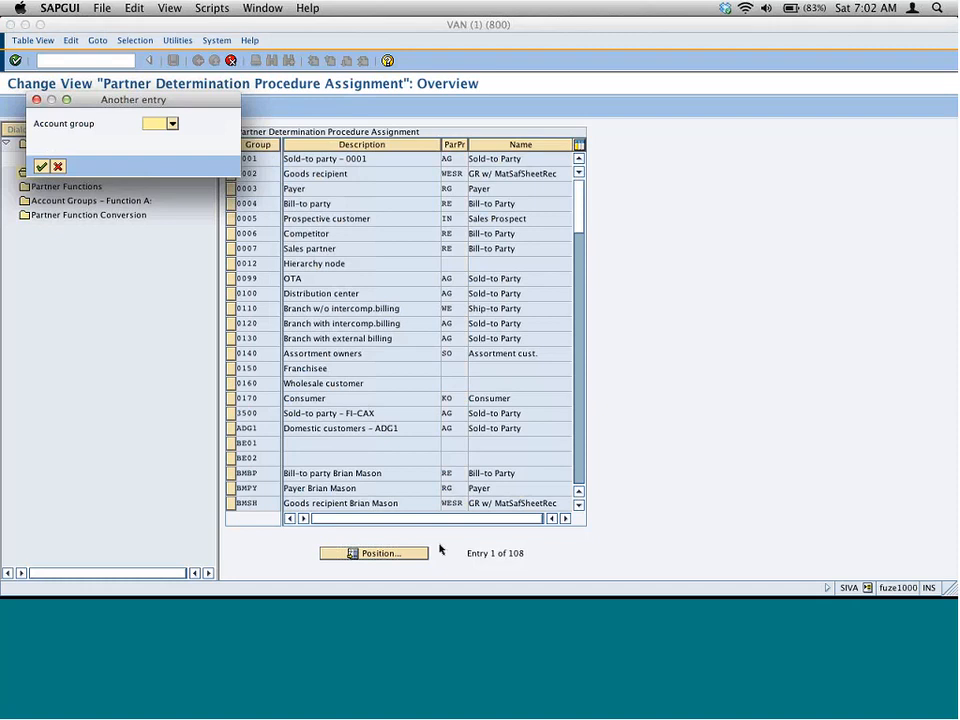
text(z001)
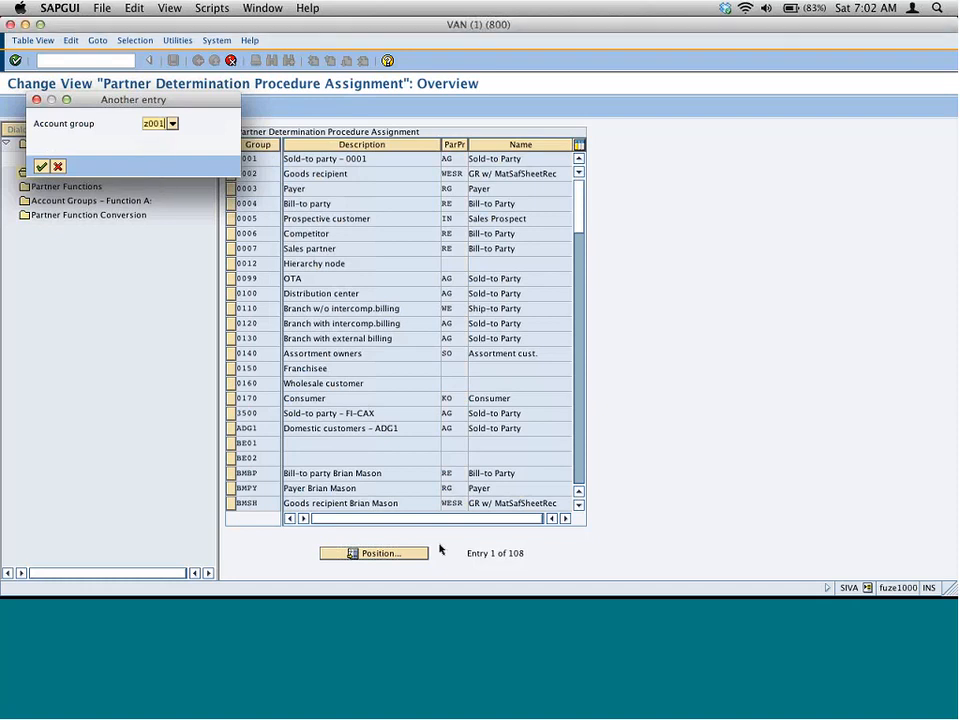
key(Return)
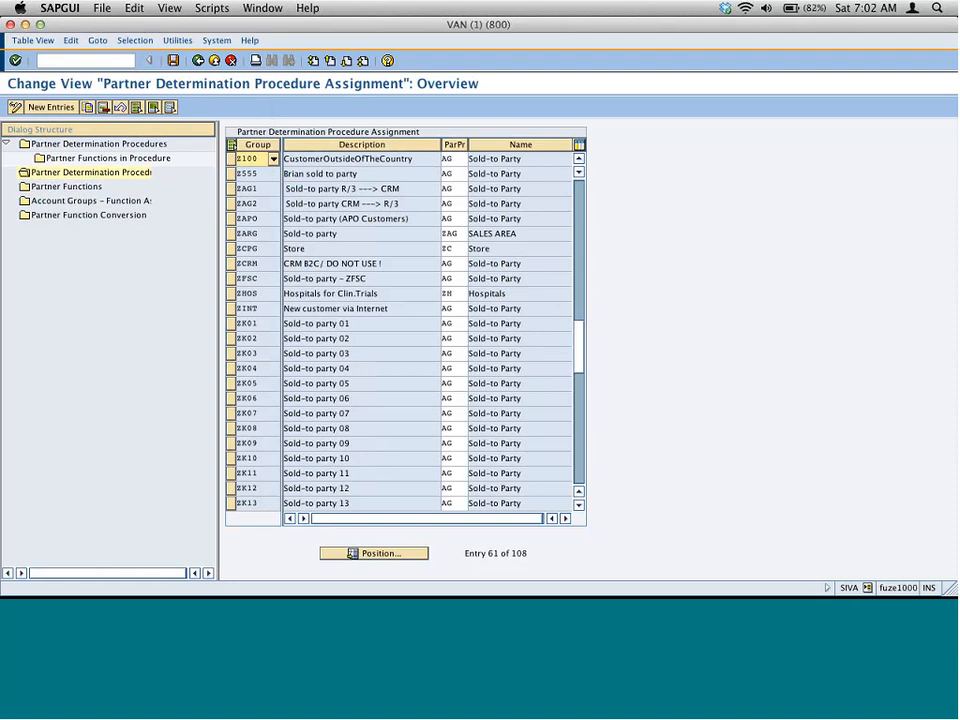
Step: Start transaction SPRO in a new session and display the expanded SAP Reference IMG
click(112, 58)
text(/ospro)
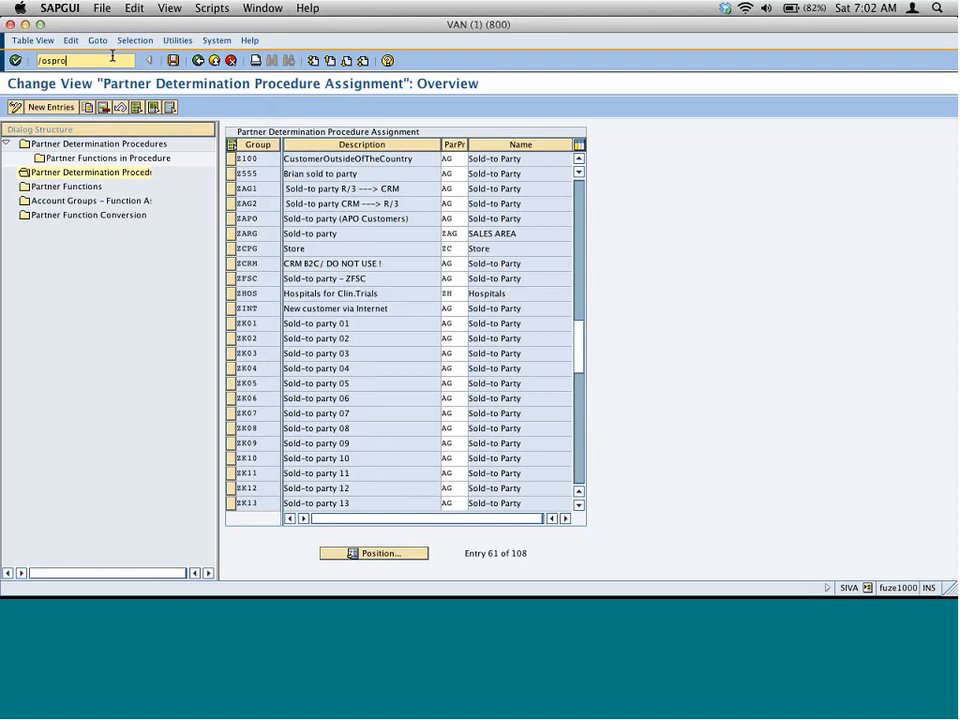
key(Return)
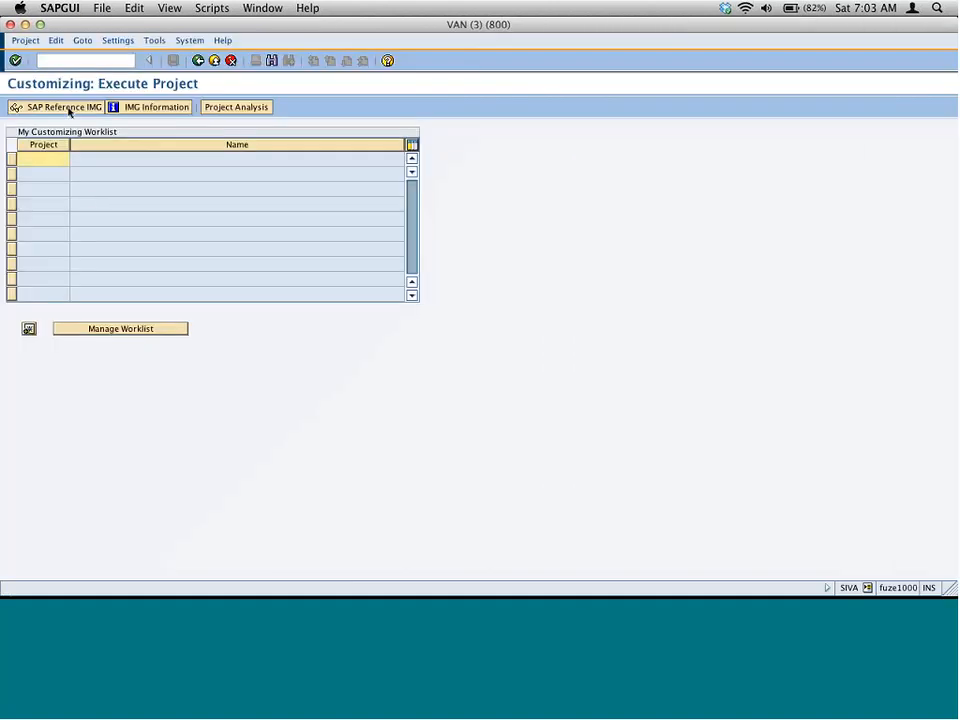
click(70, 108)
click(11, 150)
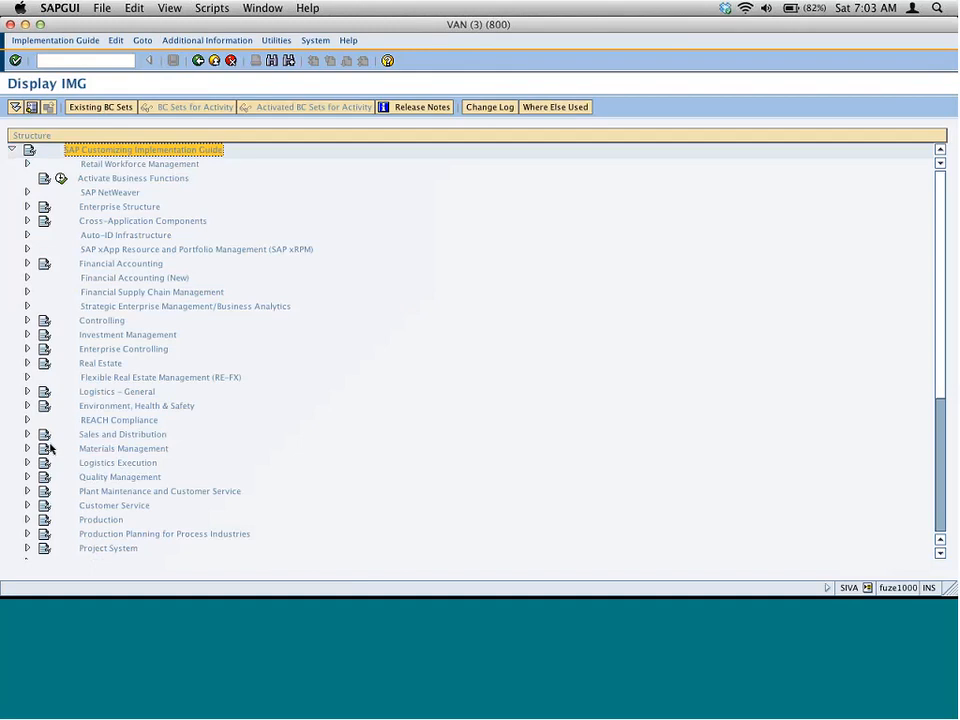
Step: Expand Logistics - General, Business Partner, Customers and Control, and execute Define Account Groups and Field Selection for Customers
click(28, 392)
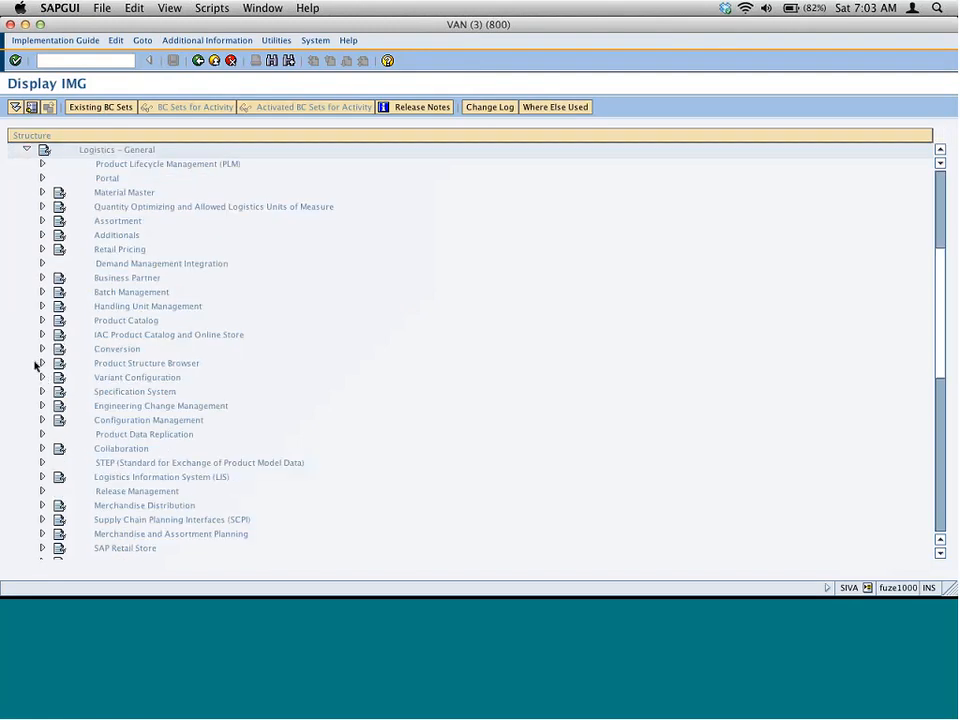
click(42, 277)
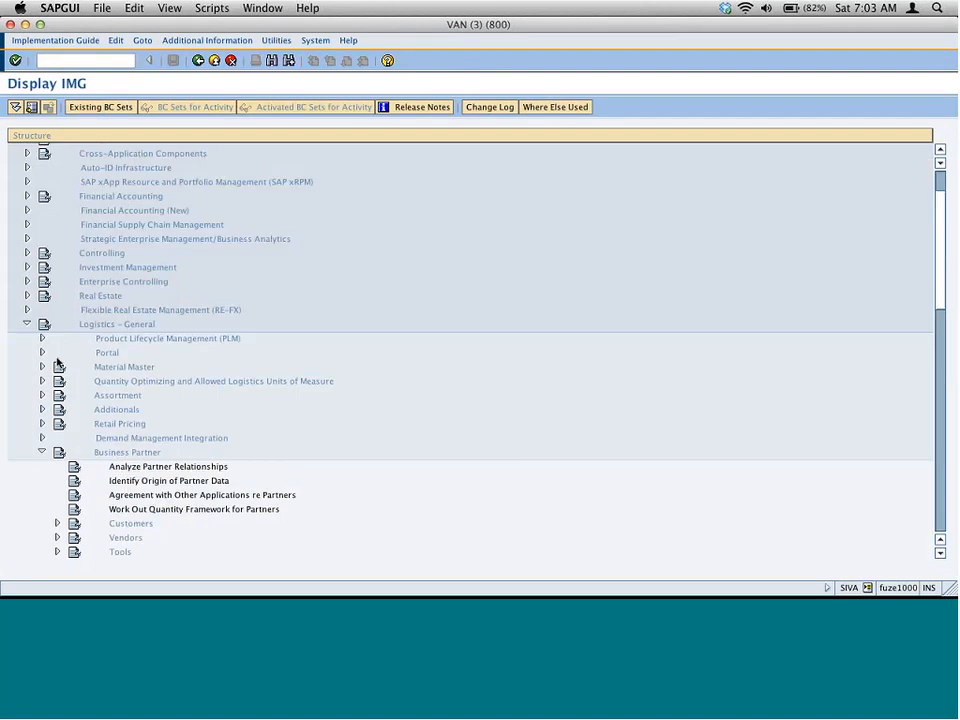
click(57, 523)
click(72, 523)
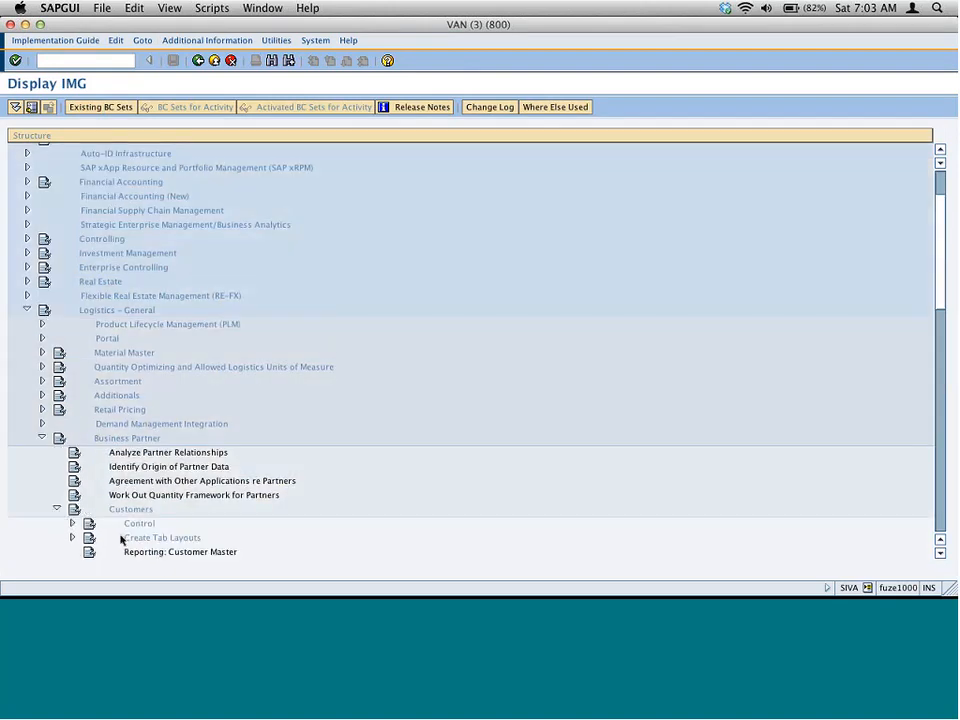
click(141, 383)
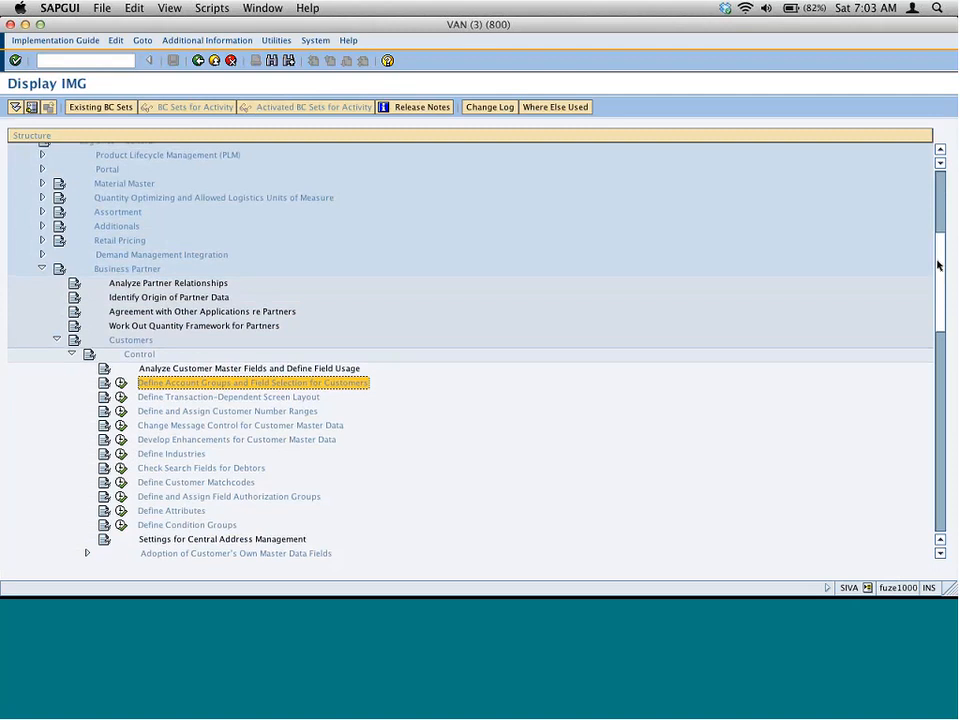
scroll(937, 265, up, 5)
click(122, 455)
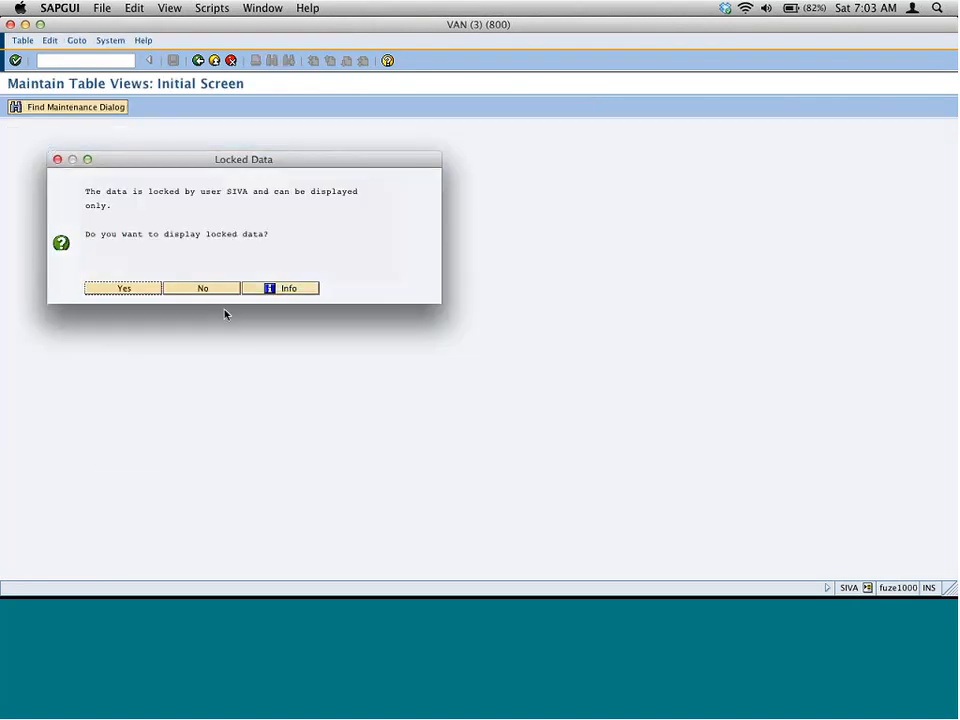
Step: Display the locked account groups, leave the partner determination views in the other session, and switch the account groups to change mode
click(148, 290)
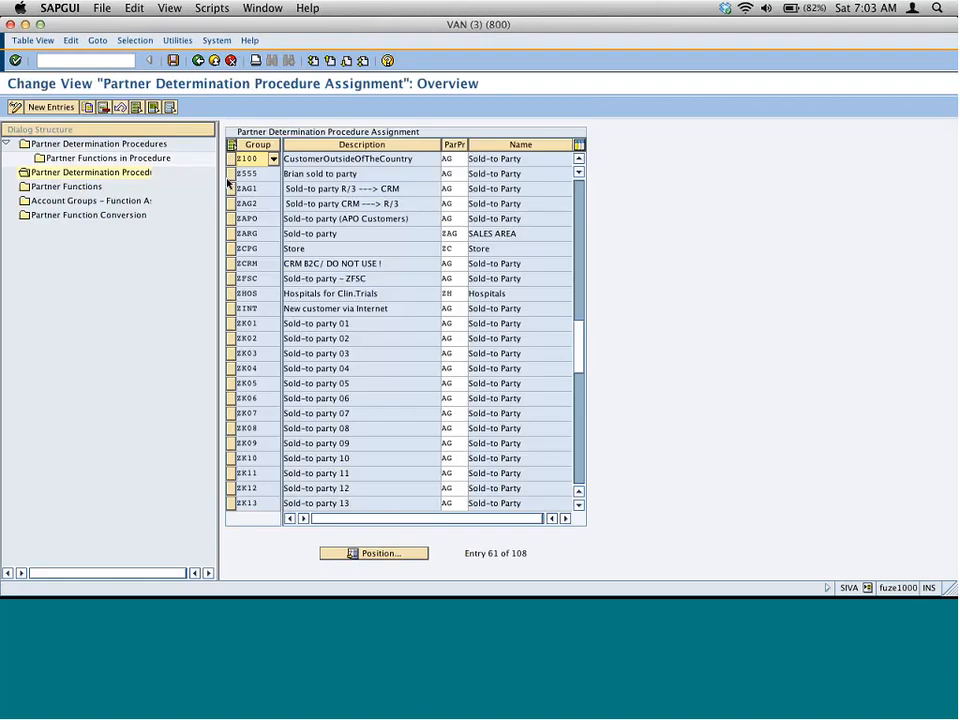
click(198, 61)
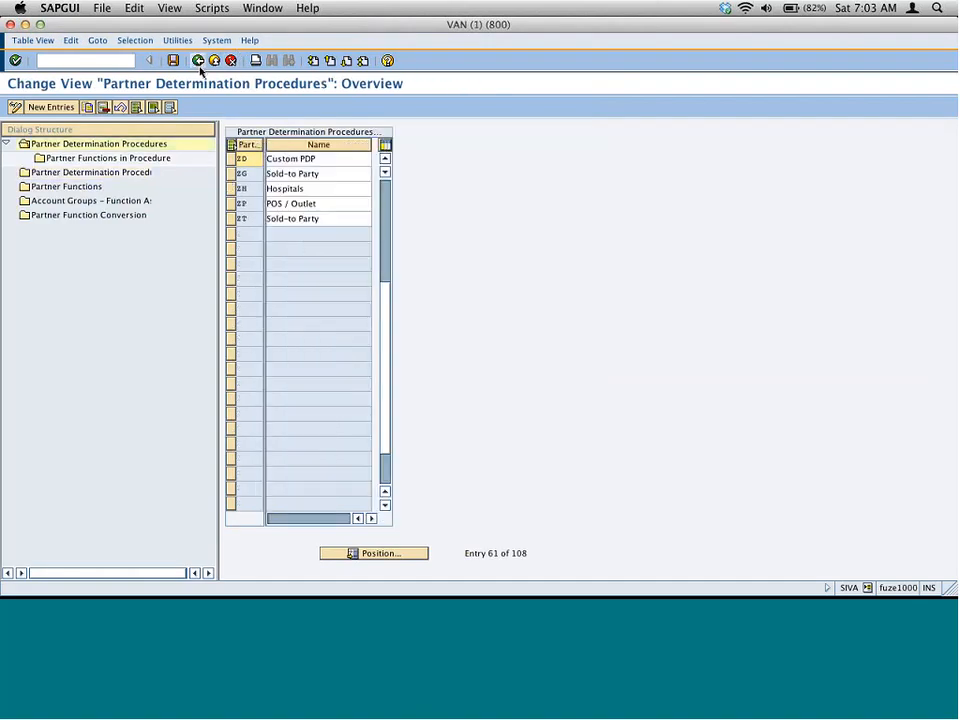
click(199, 63)
click(211, 187)
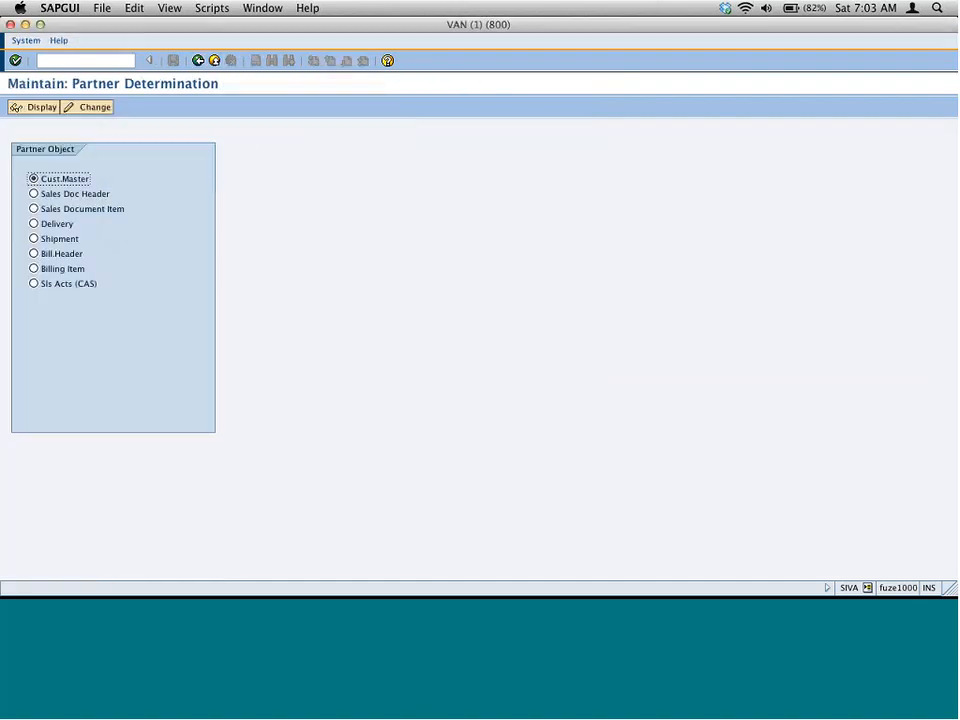
click(199, 62)
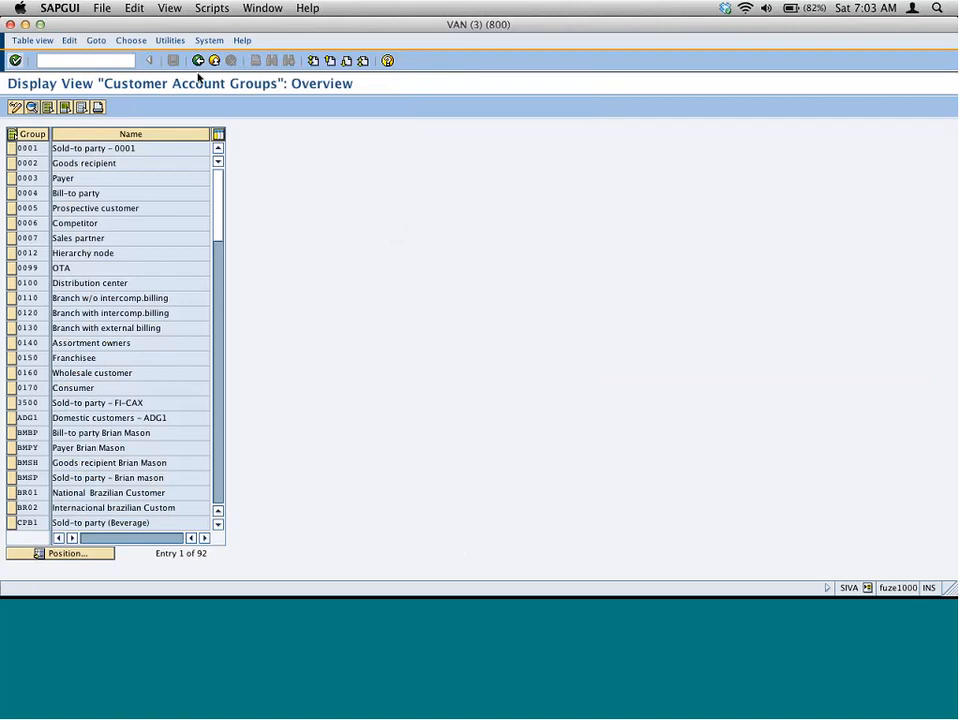
click(15, 107)
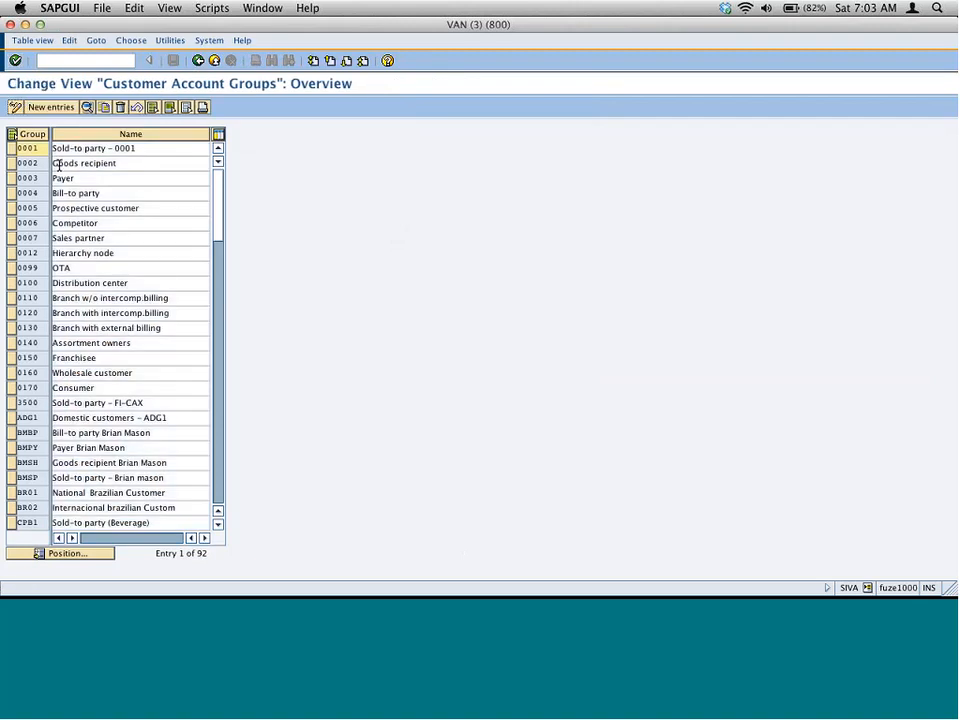
Step: Copy customer account group 0001 as ZD01 and save it under the proposed customizing request
click(48, 107)
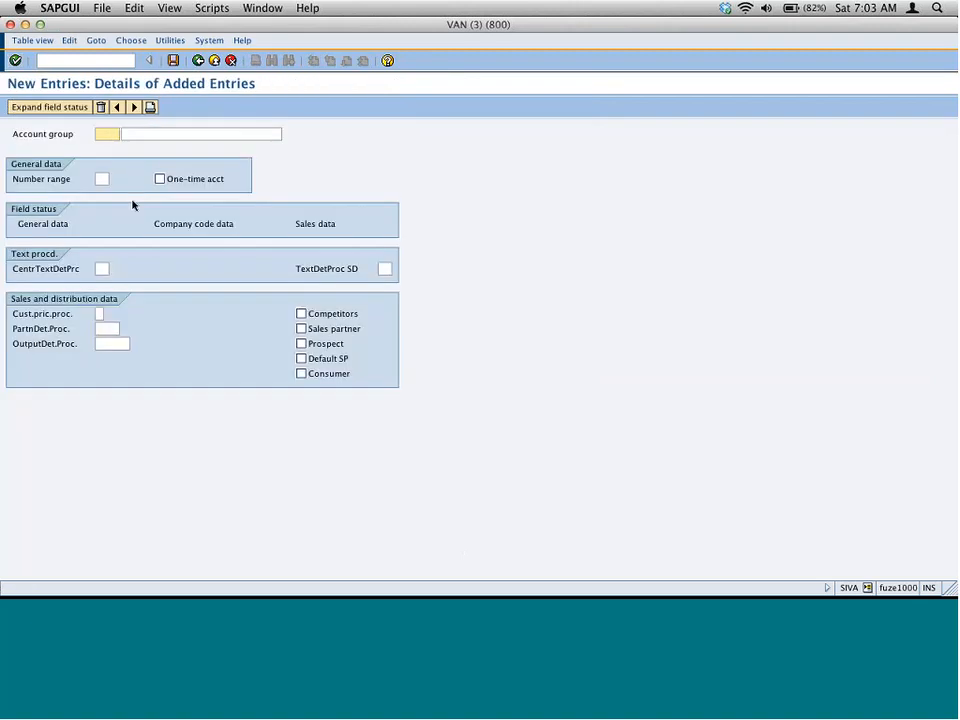
key(F3)
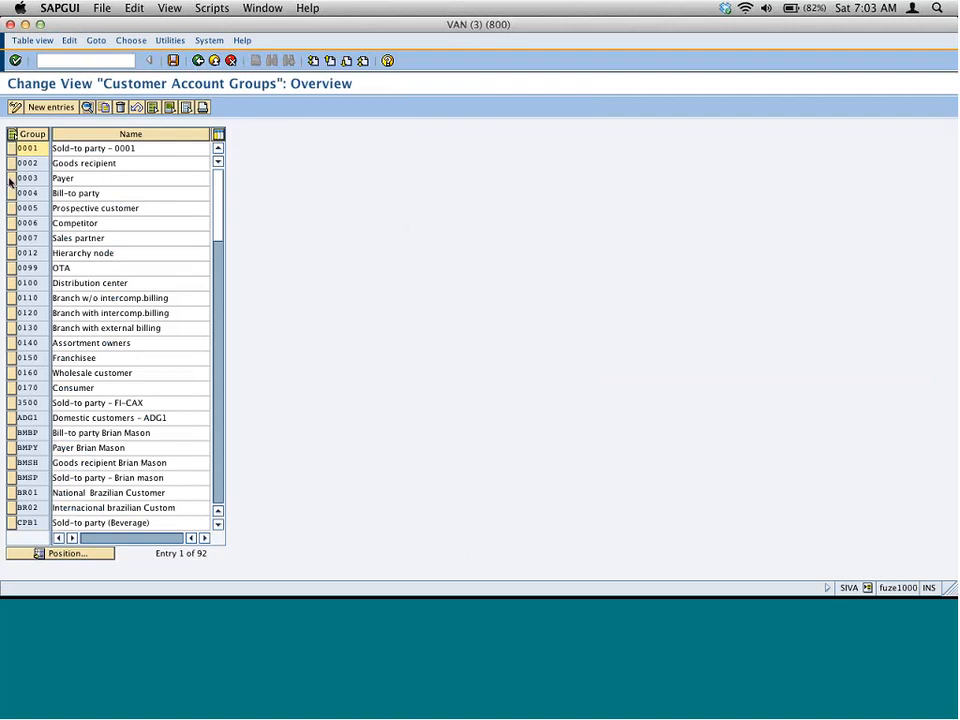
click(11, 150)
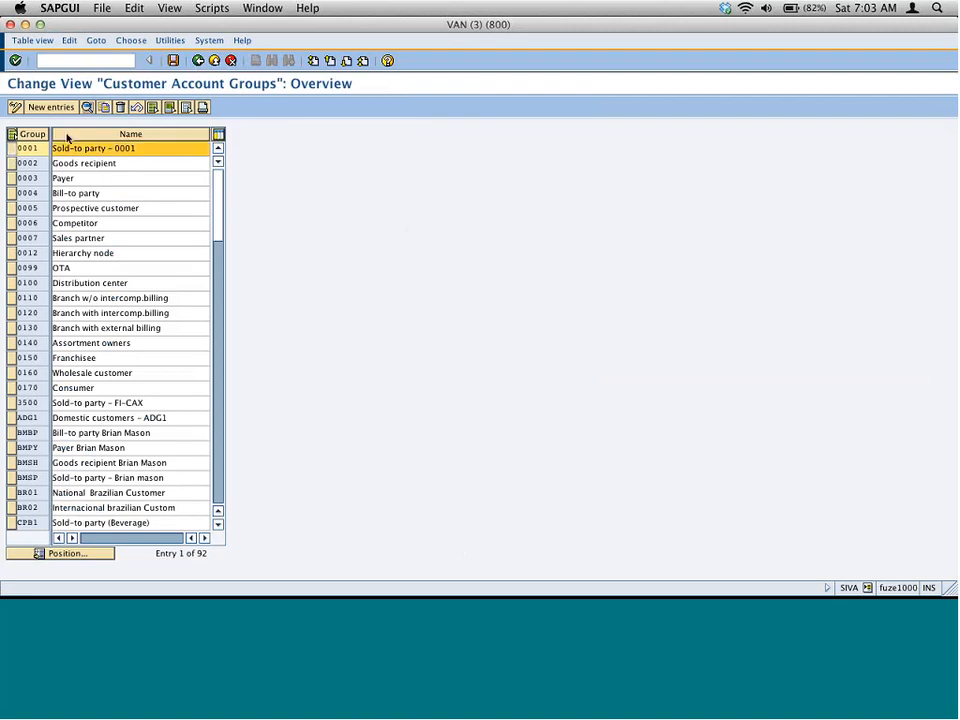
click(87, 107)
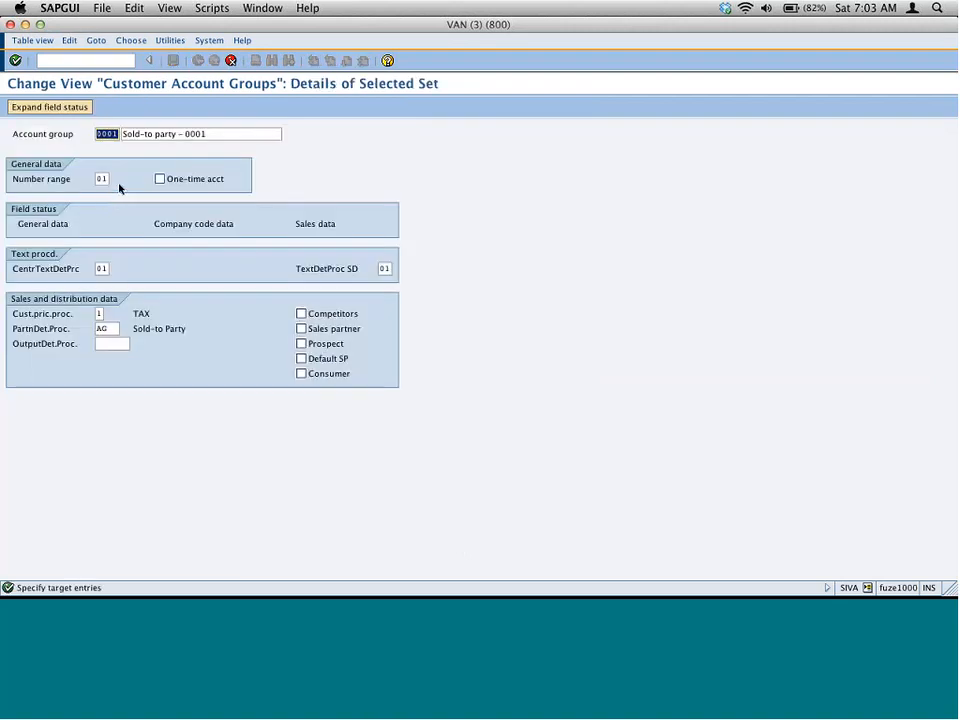
text(ZD)
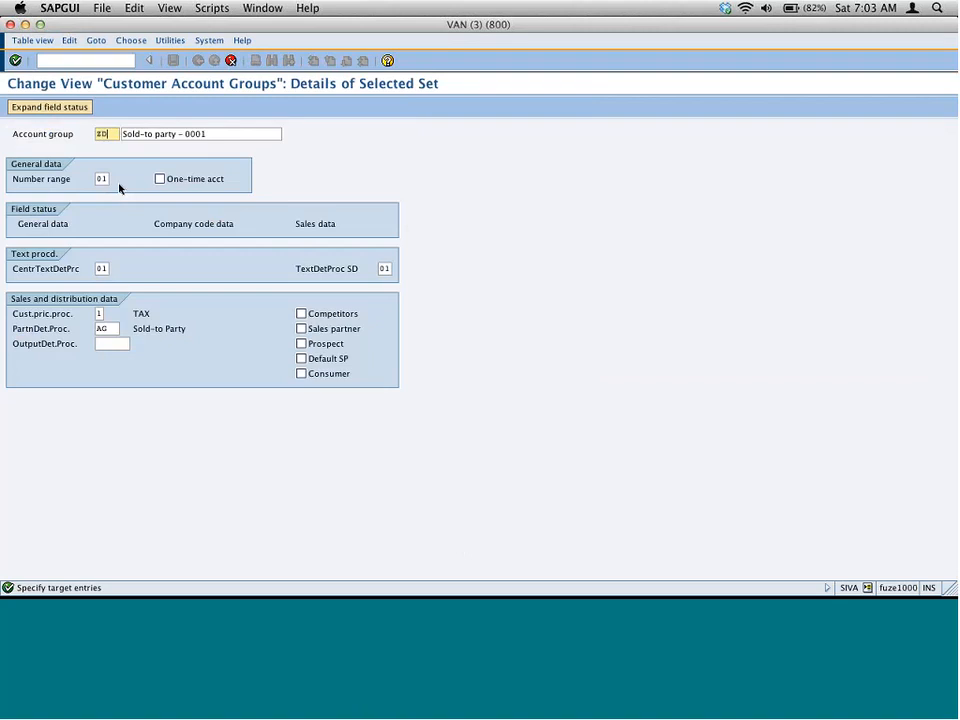
text(01)
key(Return)
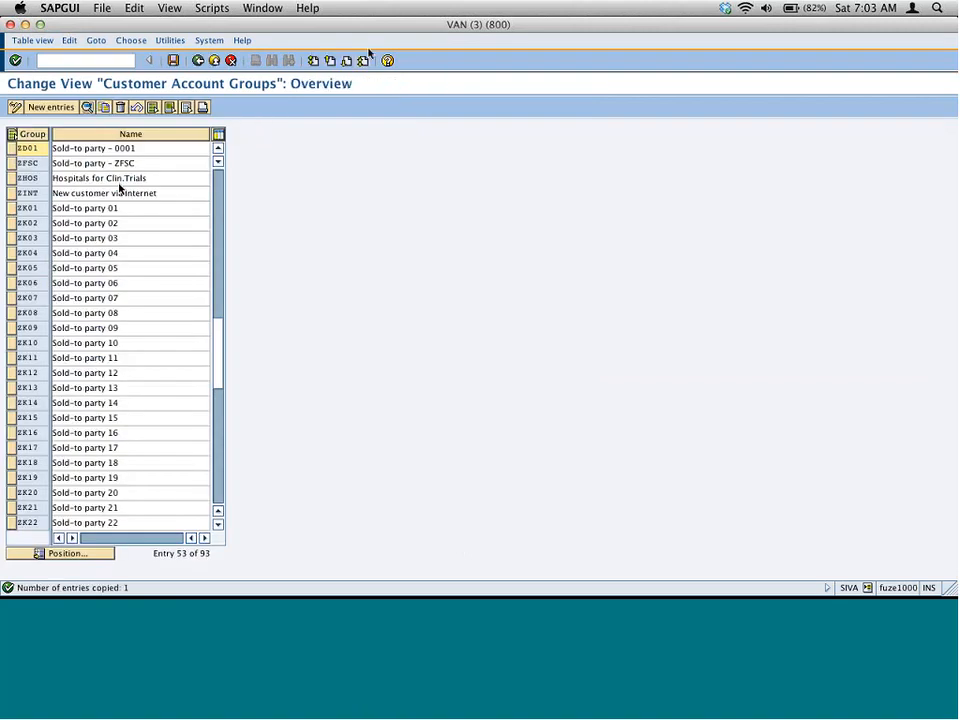
click(173, 60)
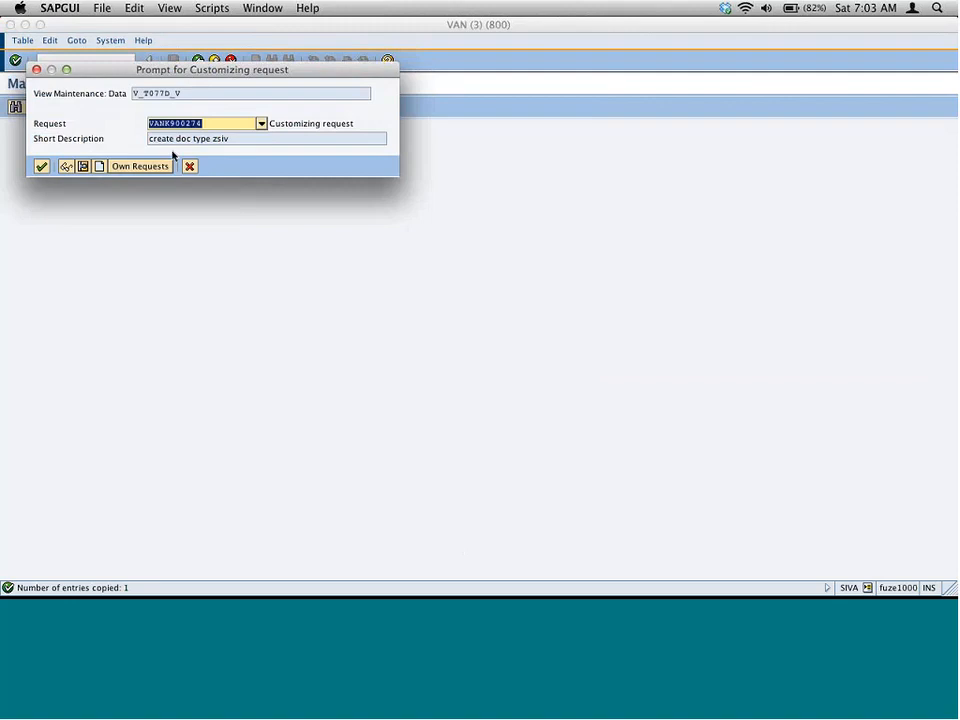
click(42, 167)
Step: Exit the account group view to release its lock and put the customer master's partner determination procedures in change mode
click(198, 61)
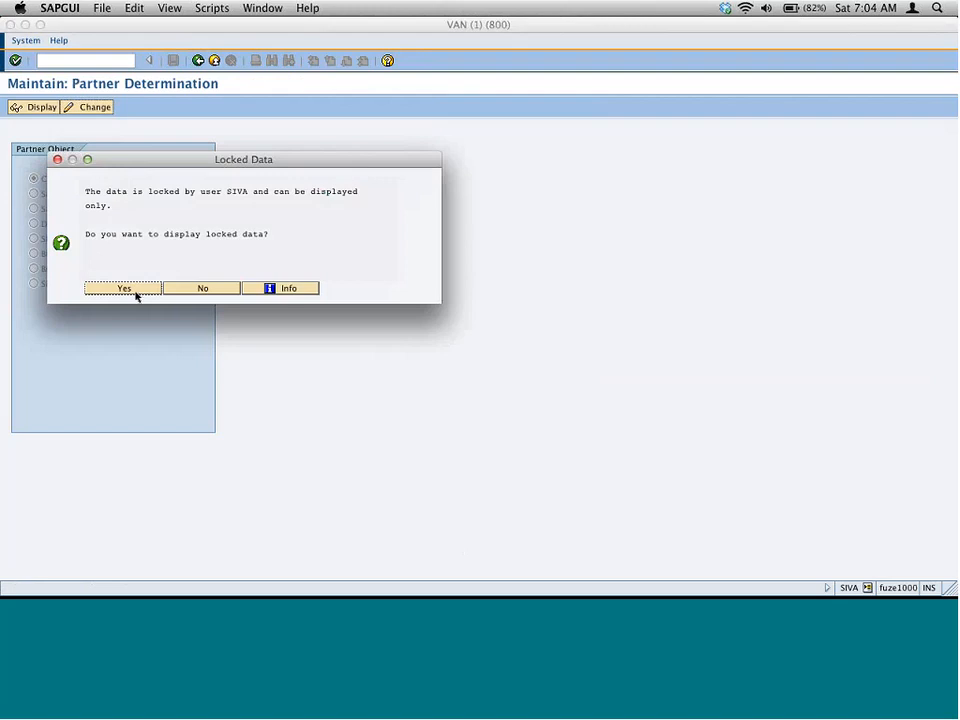
click(135, 294)
key(super+grave)
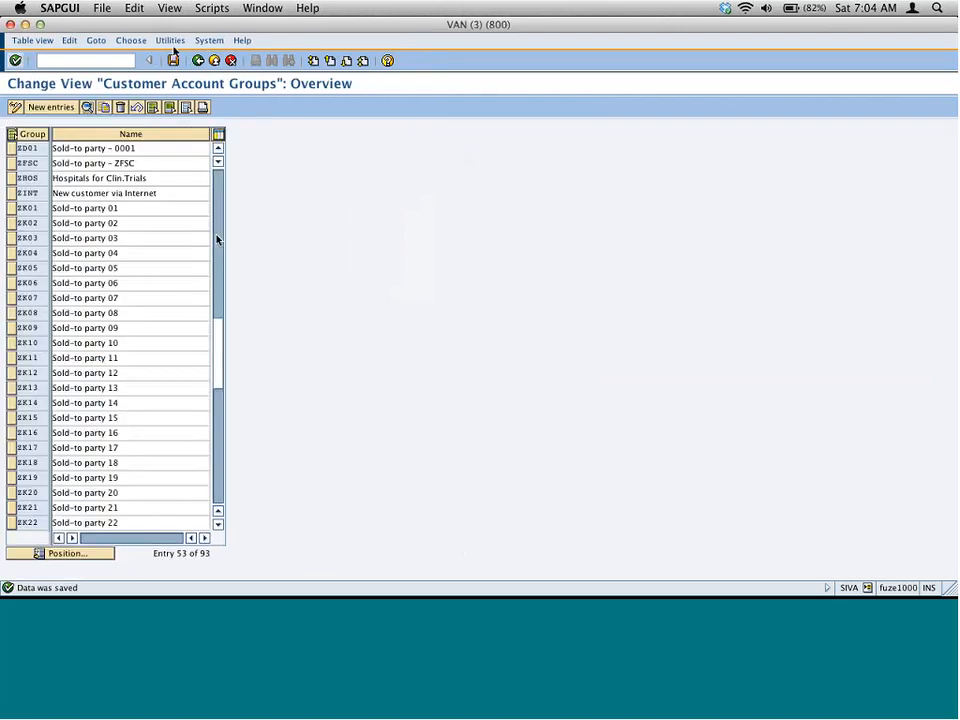
click(213, 61)
key(super+grave)
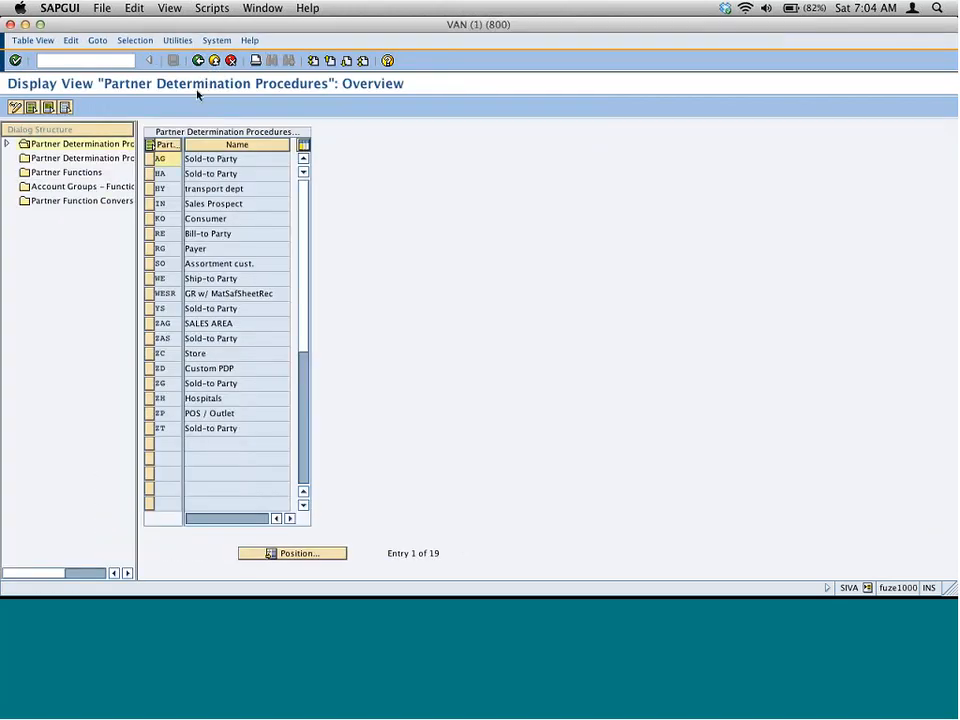
click(15, 108)
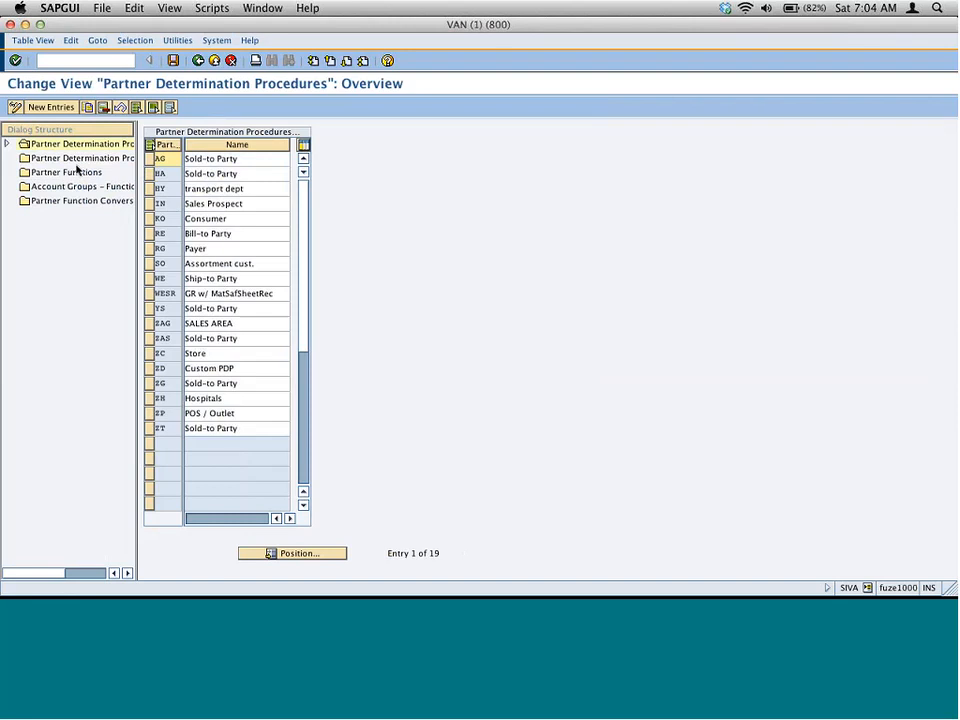
Step: Open Partner Determination Procedure Assignment and position the list at account group ZD01
double_click(88, 158)
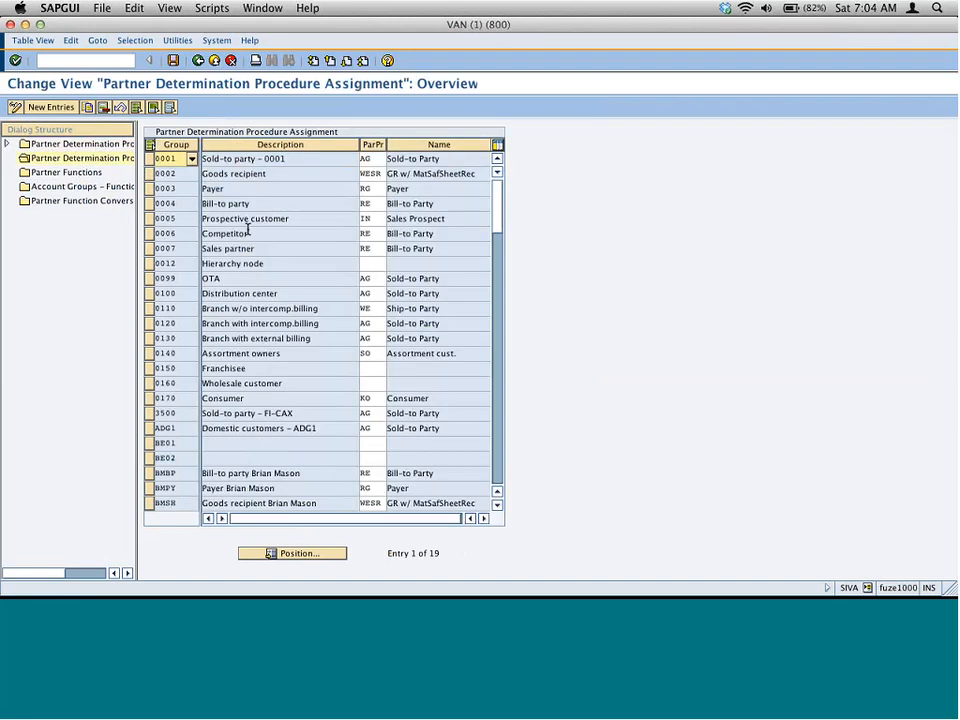
click(339, 553)
text(z)
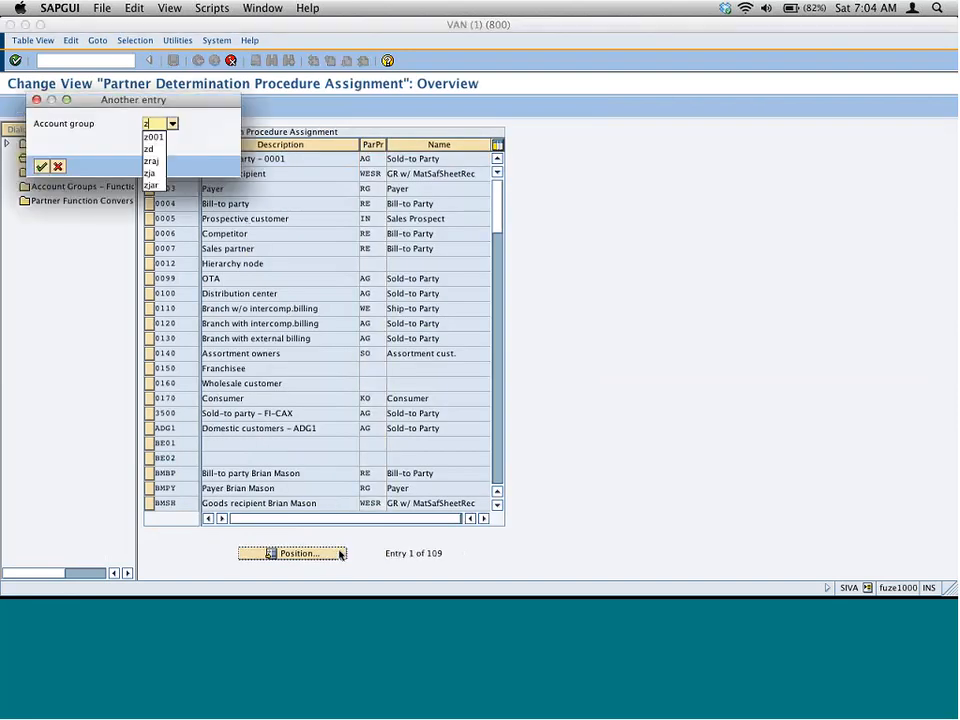
text(d01)
key(Return)
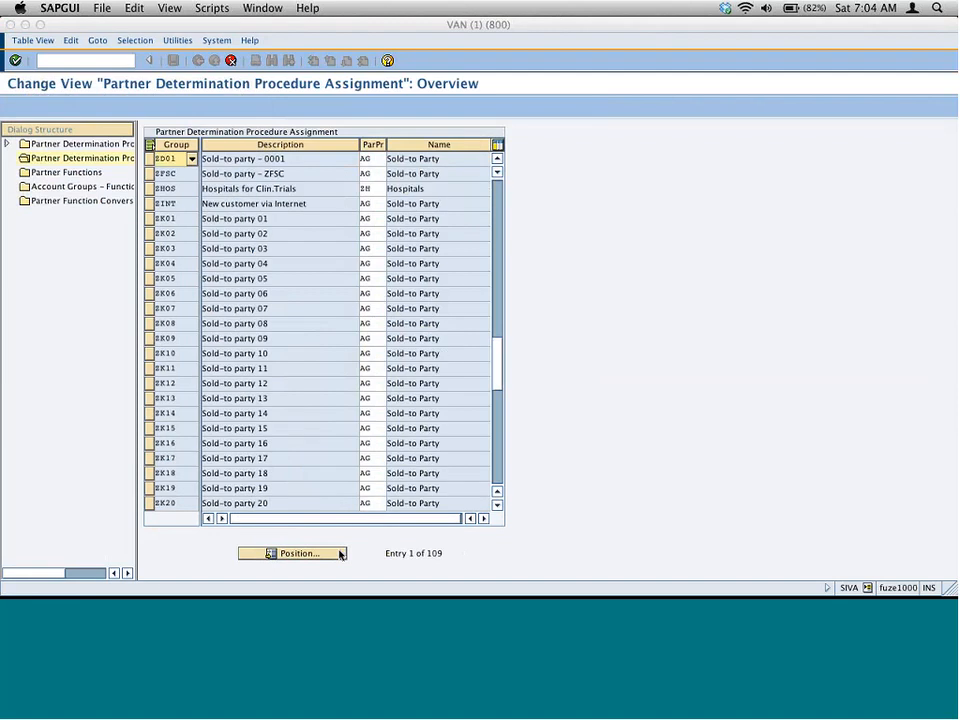
Step: Assign partner determination procedure ZD to account group ZD01
click(372, 158)
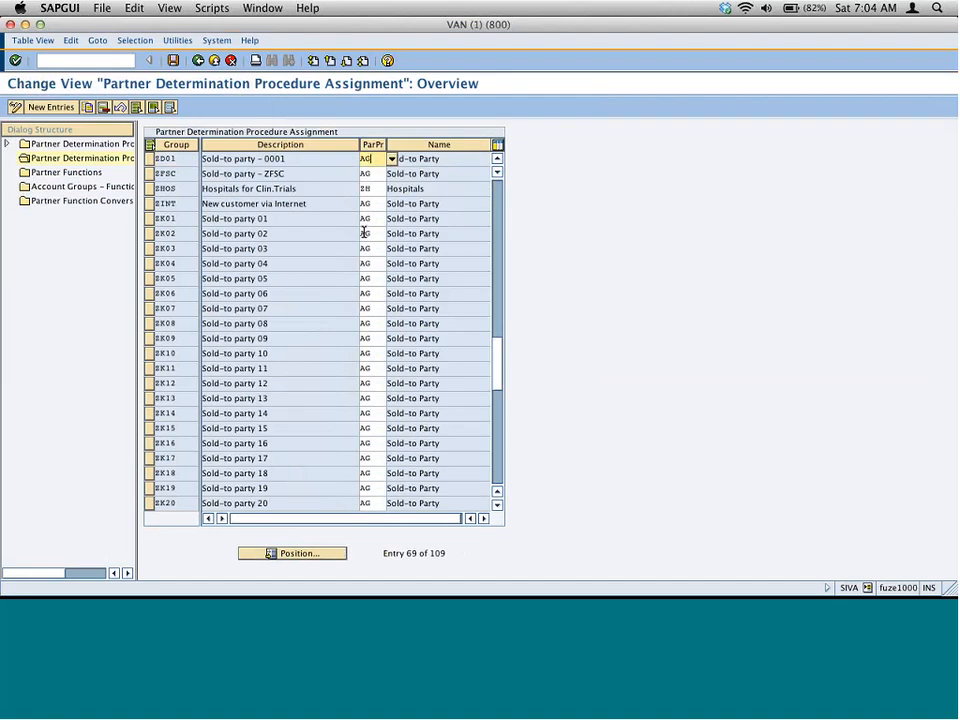
key(BackSpace)
key(BackSpace)
text(ZD)
key(Return)
Step: Capture the assignment overview from its title to the first few account groups and turn to a blank page in inkBook
drag(52, 136, 560, 233)
key(super+Tab)
click(938, 77)
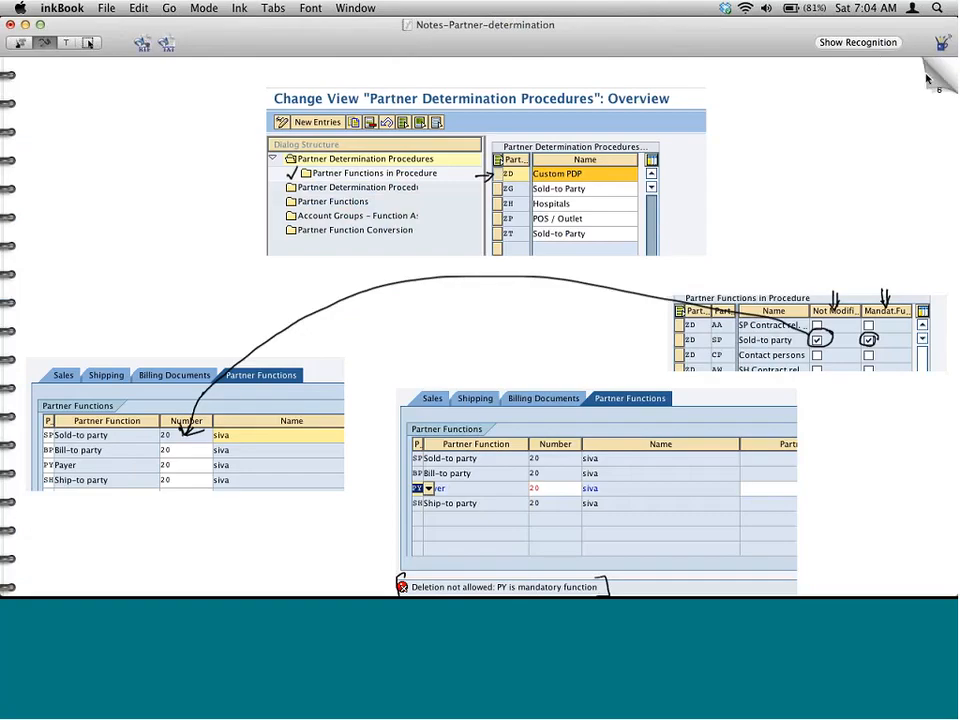
Step: Handwrite an underlined "Step. No. 3" and the heading "Associate new Partner Det. Proc to Cust. Acc Group" across the page top
mouse_move(55, 93)
mouse_down()
mouse_move(52, 102)
mouse_move(80, 106)
mouse_move(136, 82)
mouse_move(138, 97)
mouse_up()
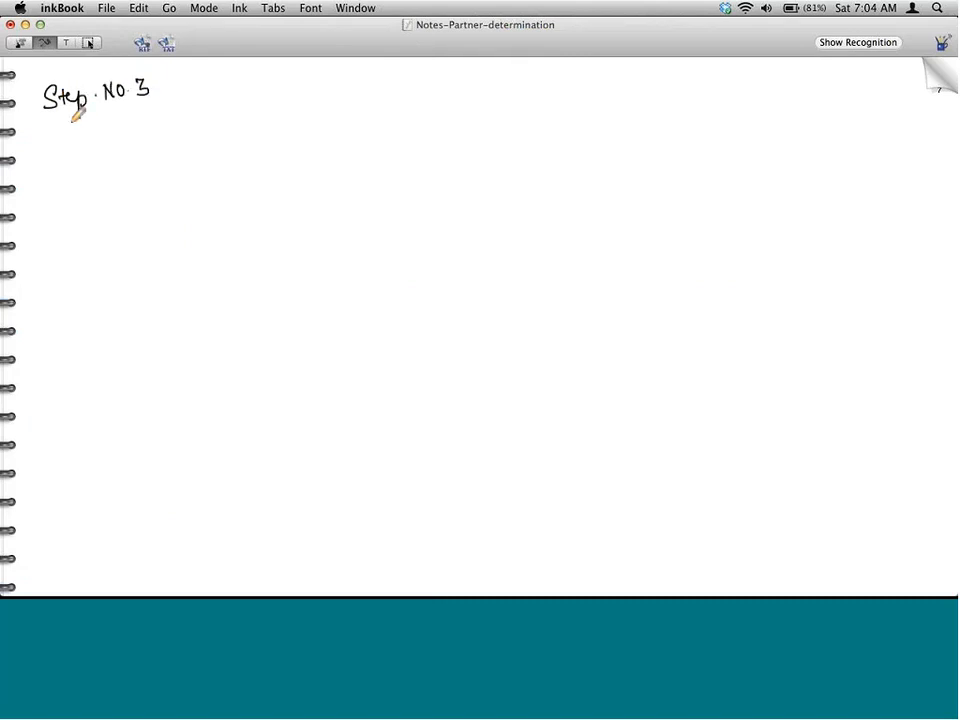
mouse_move(27, 135)
mouse_down()
mouse_move(170, 105)
mouse_move(229, 80)
mouse_move(240, 90)
mouse_move(306, 78)
mouse_move(503, 80)
mouse_up()
mouse_move(506, 70)
mouse_down()
mouse_move(507, 84)
mouse_move(511, 74)
mouse_move(533, 84)
mouse_up()
click(514, 78)
drag(533, 70, 538, 78)
mouse_move(545, 80)
mouse_down()
mouse_move(553, 72)
mouse_move(566, 80)
mouse_up()
drag(624, 70, 622, 85)
drag(617, 75, 631, 76)
drag(690, 67, 689, 83)
drag(693, 72, 718, 83)
drag(711, 72, 725, 72)
click(733, 78)
mouse_move(745, 81)
mouse_down()
mouse_move(827, 60)
mouse_move(822, 84)
mouse_up()
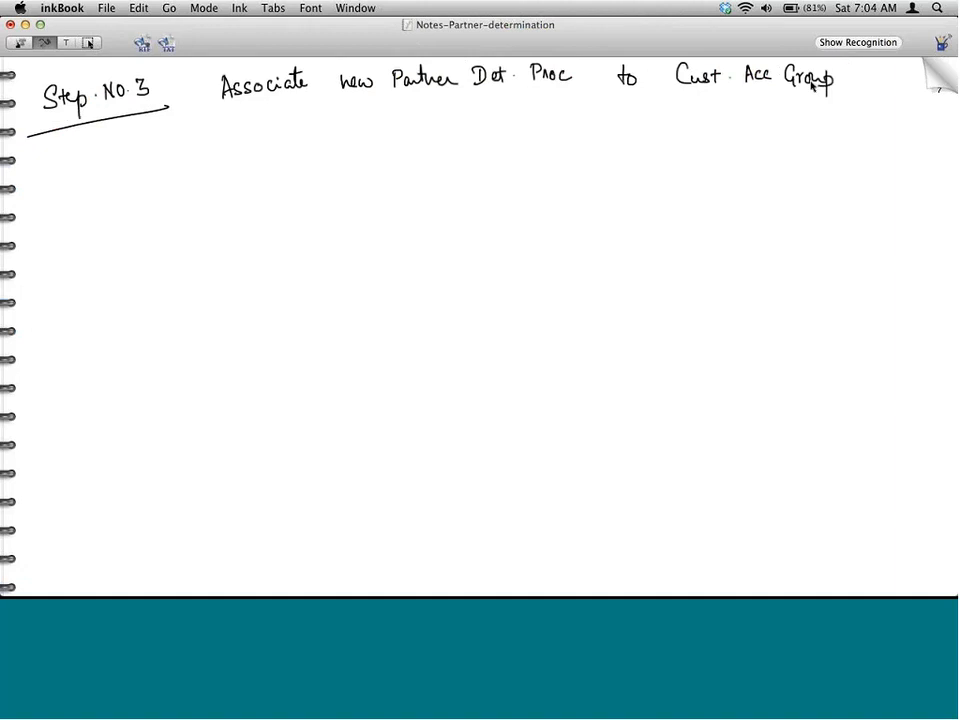
Step: Paste the procedure assignment capture, centre it beneath the heading, and switch back to SAP GUI
key(super+v)
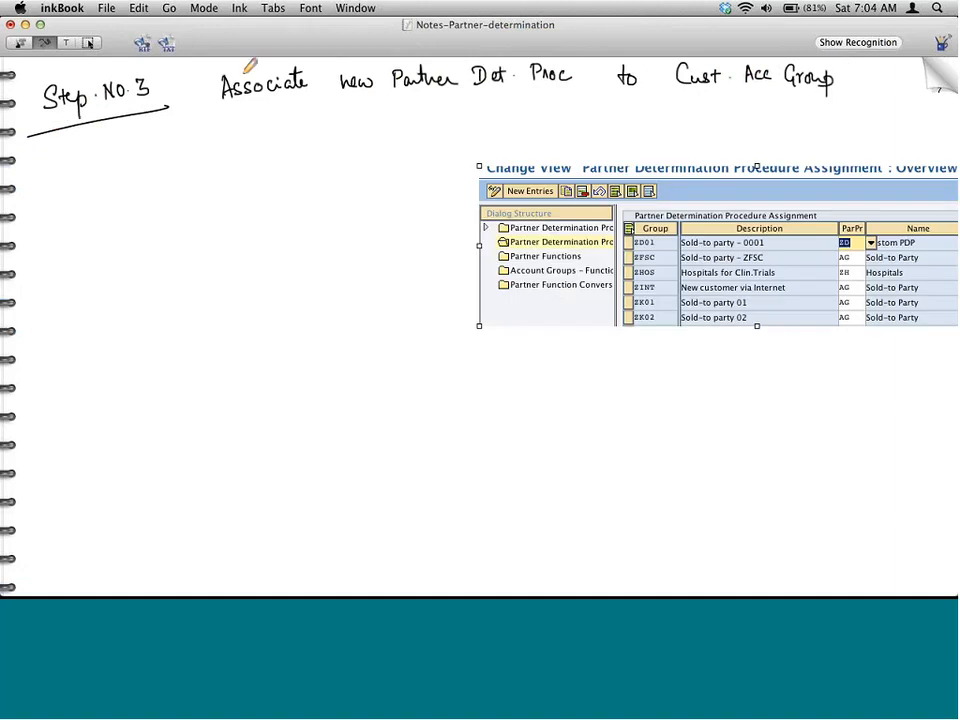
click(88, 43)
drag(787, 208, 496, 193)
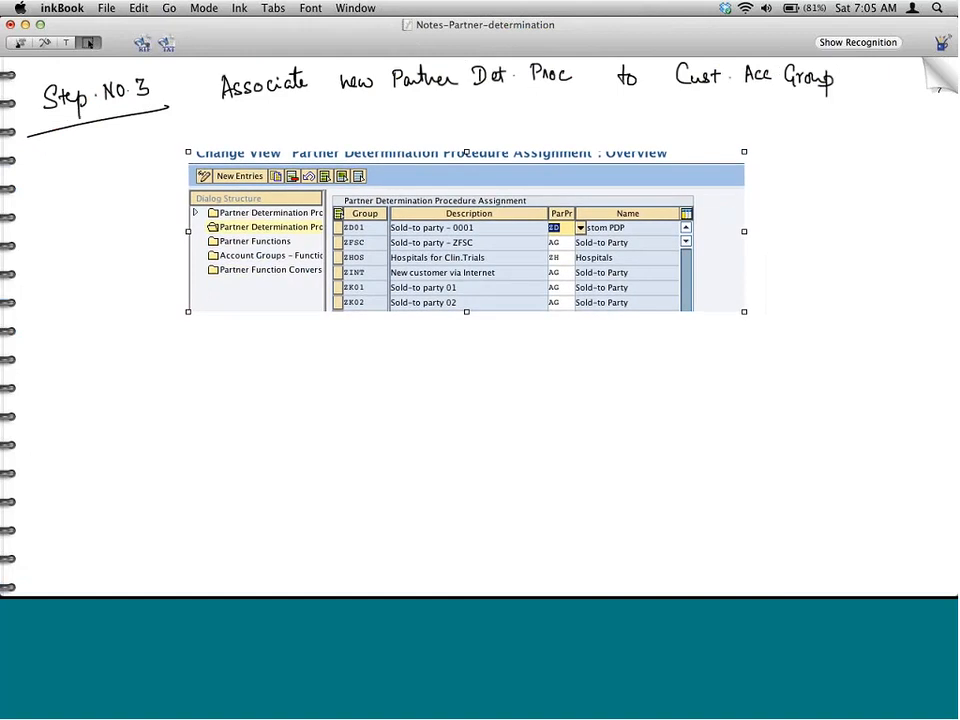
click(148, 278)
click(44, 44)
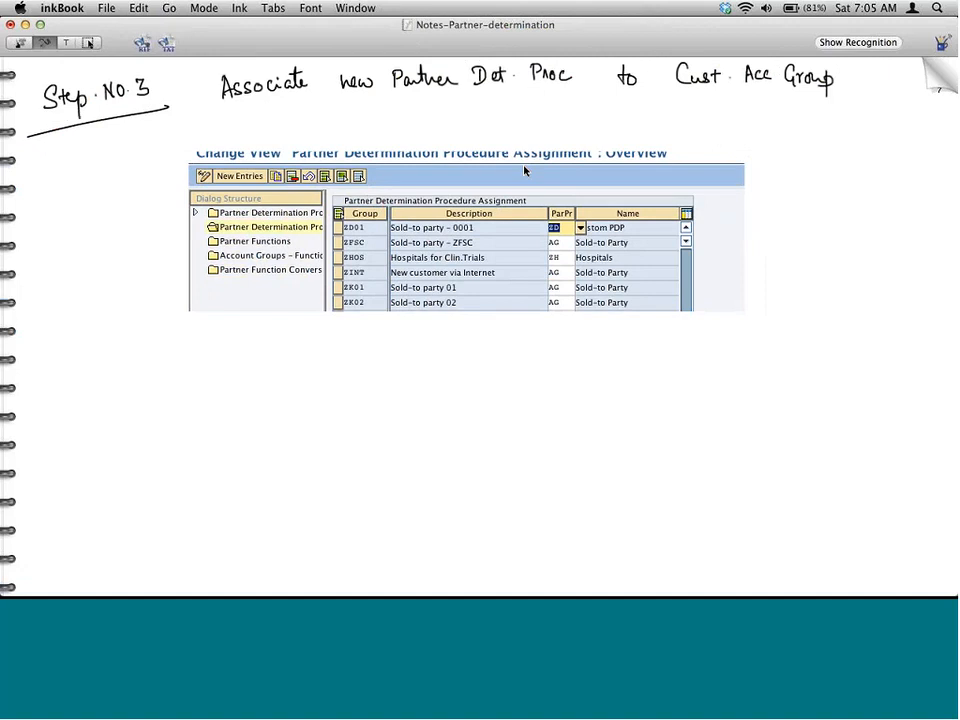
key(super+Tab)
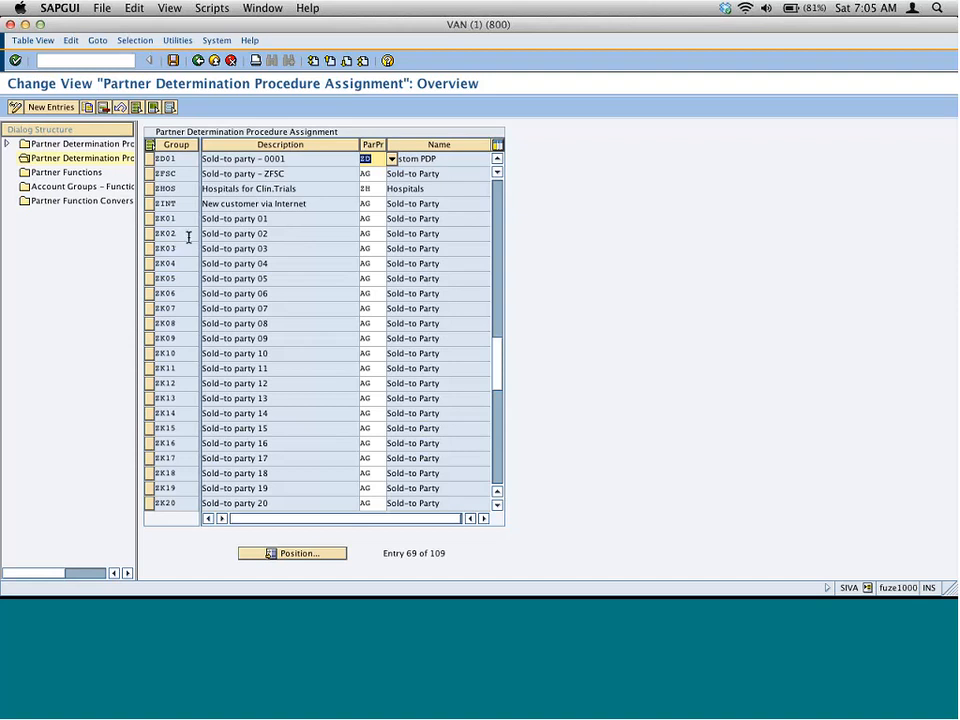
Step: Add a new entry in the Account Groups – Function Assignment view linking partner function ZD to account group ZD01
click(98, 190)
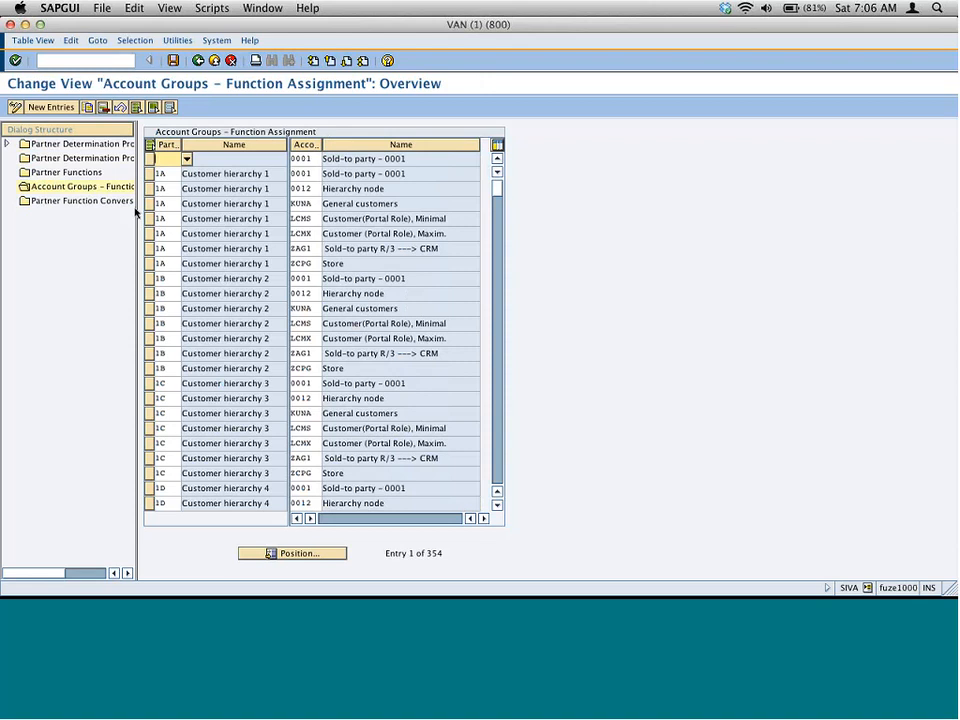
click(345, 549)
text(zh)
key(Return)
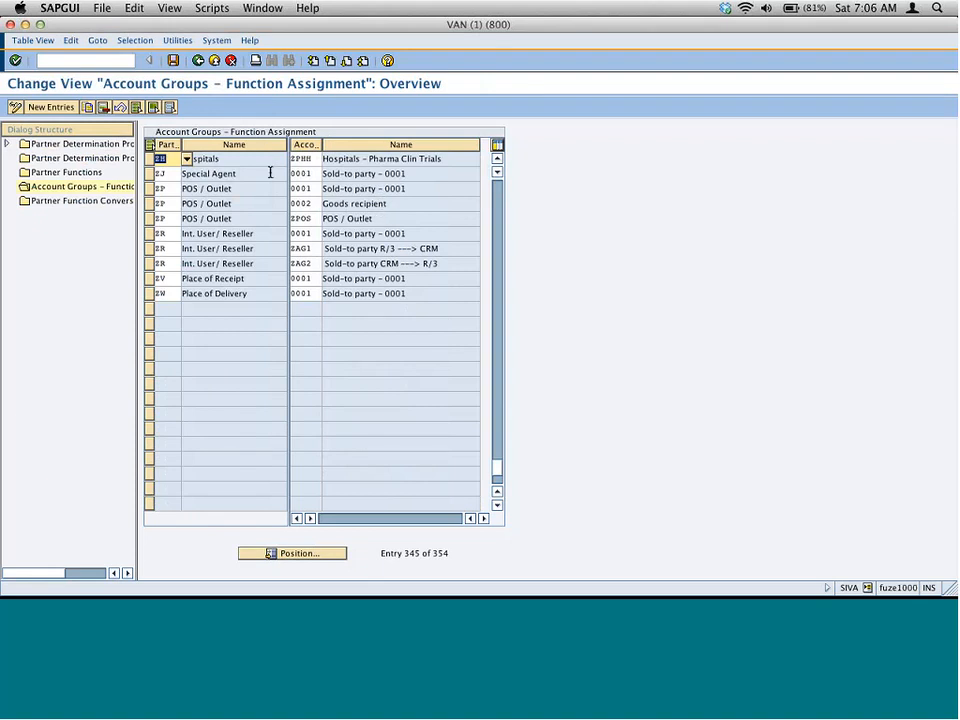
click(62, 107)
text(zd)
key(Tab)
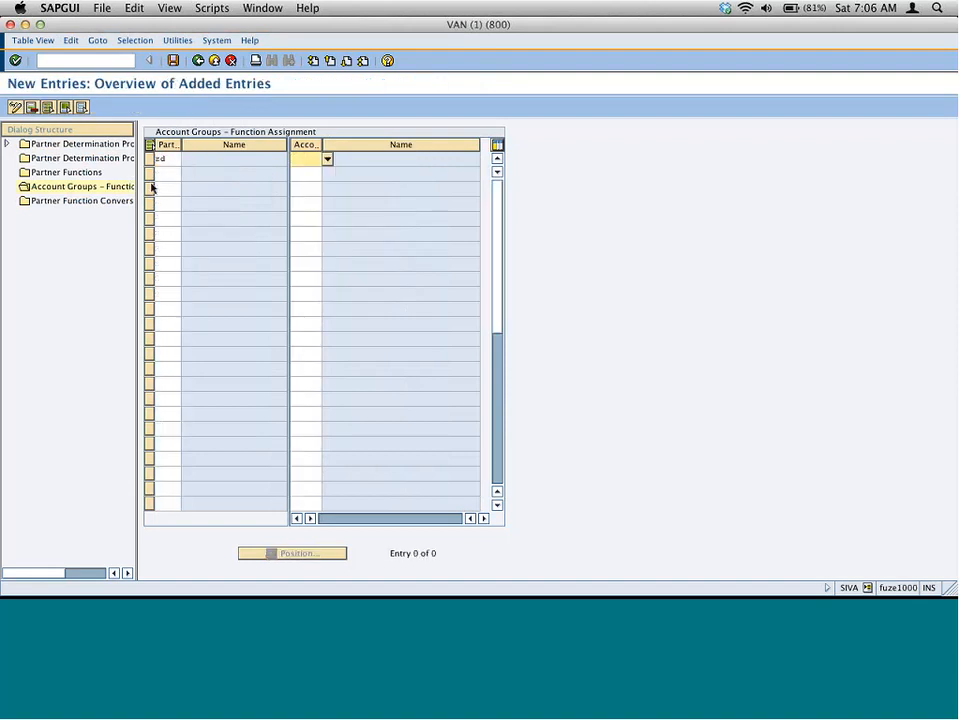
text(zd01)
key(Return)
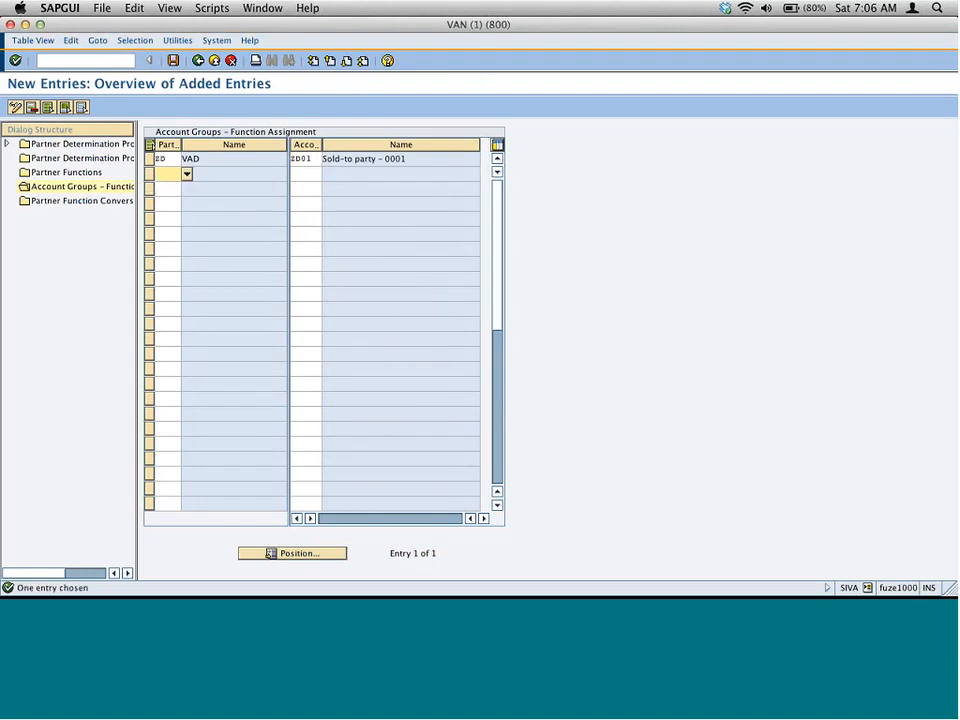
Step: Capture the new function assignment entry from its title down, and handwrite an underlined "Step 4" and "Associate new PF to C.A.G" on a blank inkBook page
key(super+shift+4)
drag(6, 76, 500, 232)
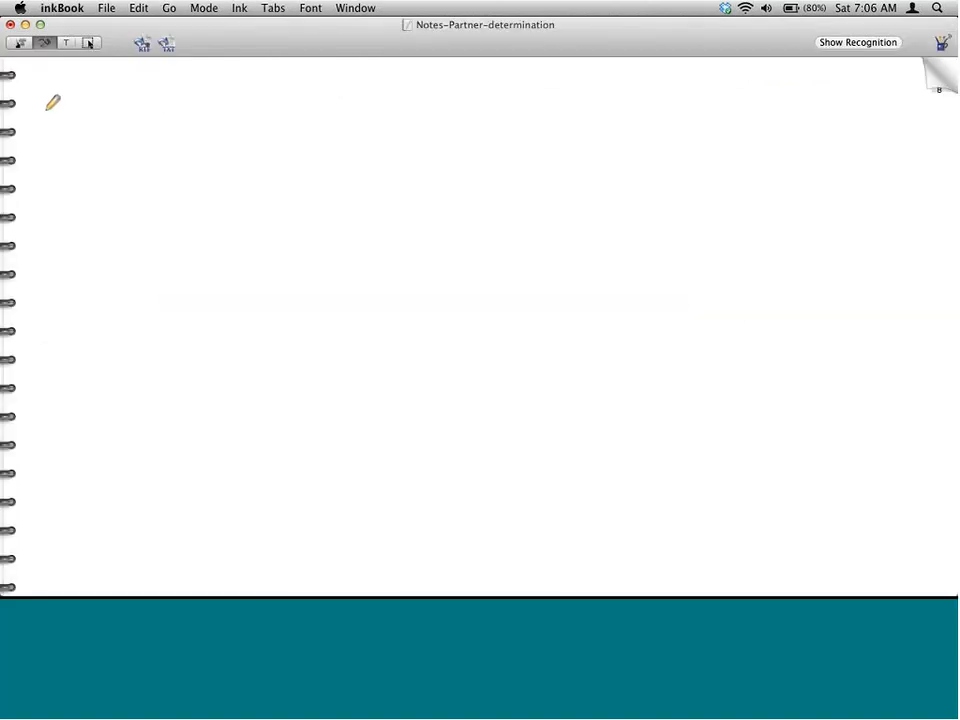
mouse_move(47, 102)
mouse_down()
mouse_move(39, 121)
mouse_move(63, 108)
mouse_move(72, 125)
mouse_move(90, 104)
mouse_up()
drag(26, 162, 115, 104)
drag(175, 107, 243, 102)
drag(244, 97, 488, 84)
click(446, 85)
click(471, 85)
Step: Paste the function assignment capture, centre it beneath the heading, and turn to a new blank page
key(super+v)
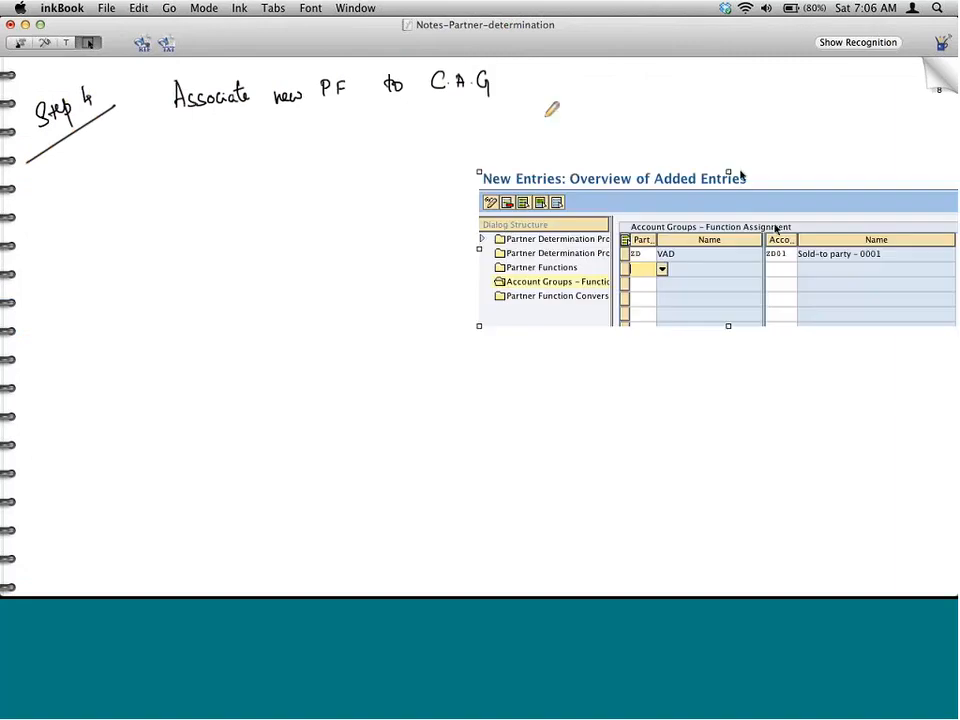
drag(779, 233, 540, 204)
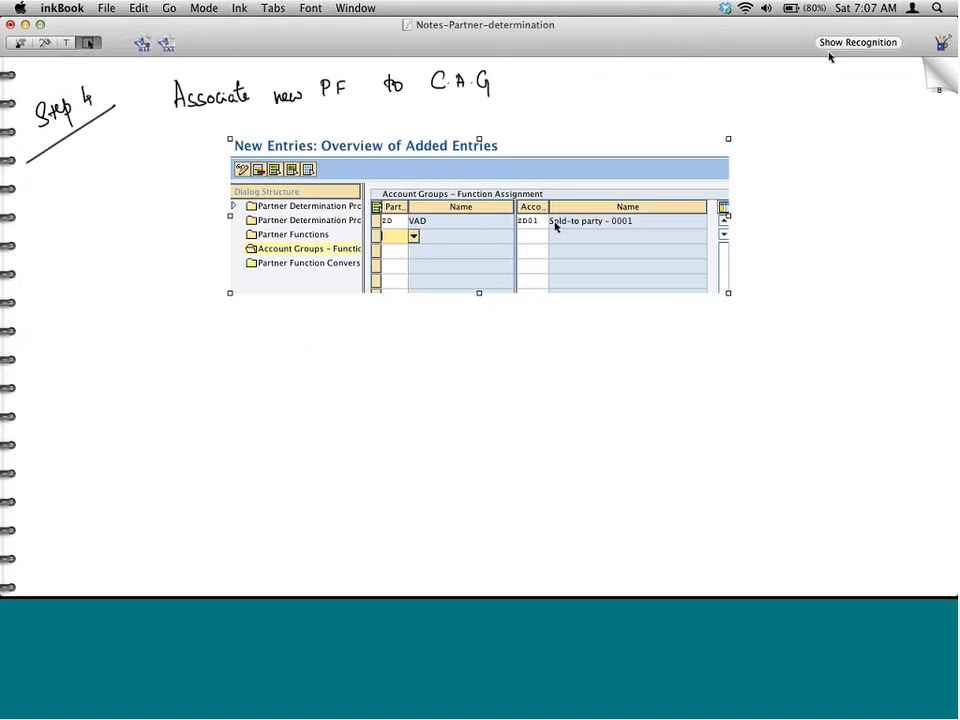
click(937, 82)
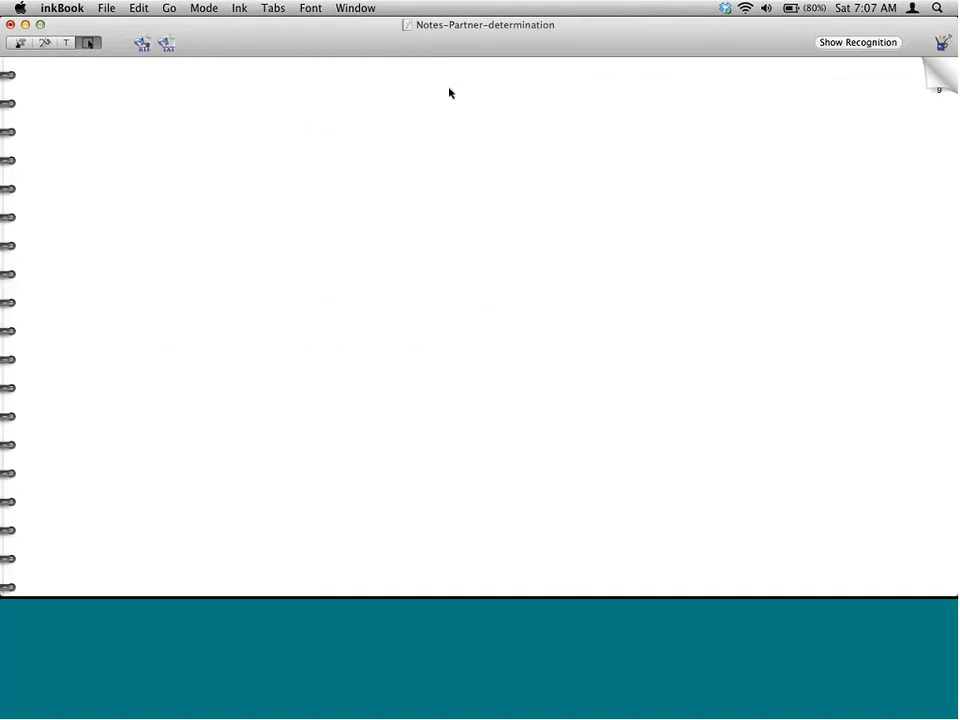
Step: Handwrite the underlined heading "Test" near the top centre of the blank page and switch back to SAP GUI
click(45, 43)
mouse_move(422, 99)
mouse_down()
mouse_move(422, 84)
mouse_move(458, 92)
mouse_up()
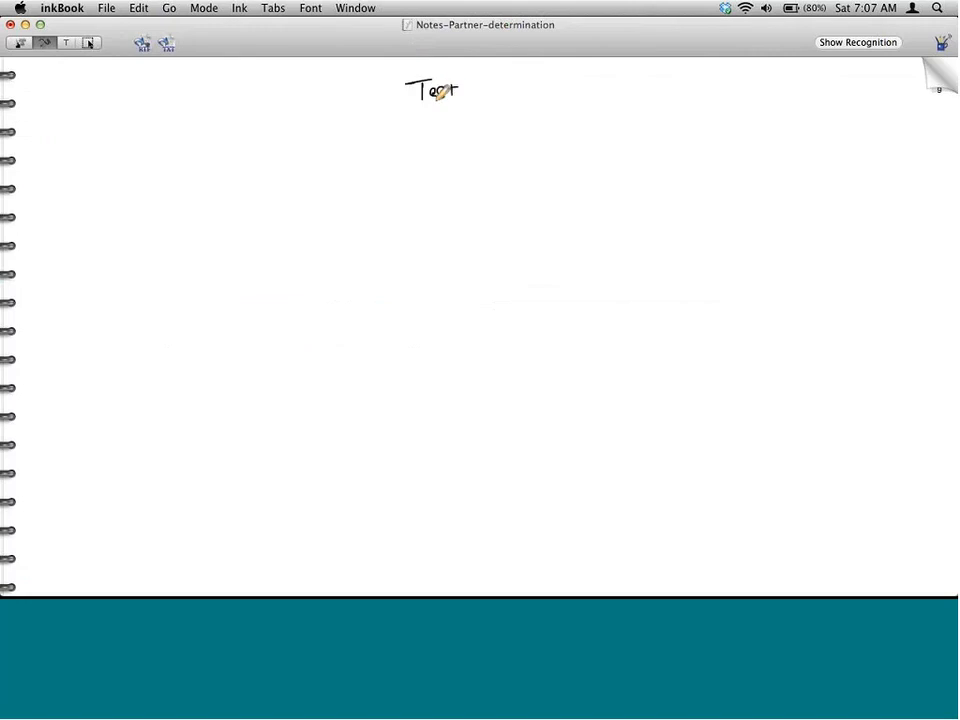
drag(396, 118, 485, 100)
key(super+Tab)
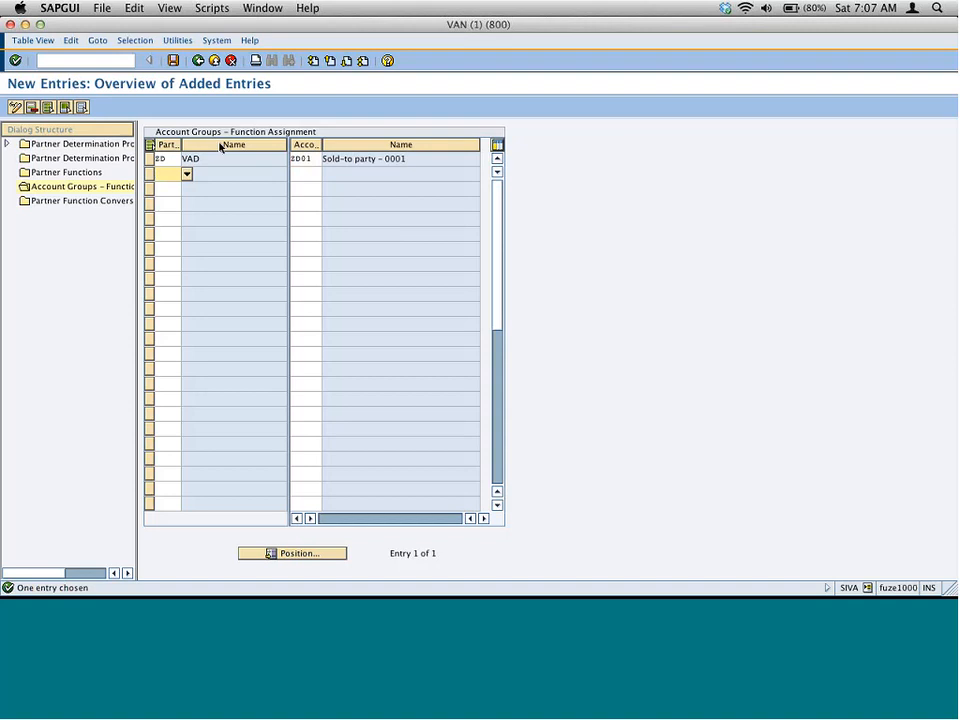
Step: Start the customer creation transaction in a new session with the command /ovd01
click(113, 63)
text(/)
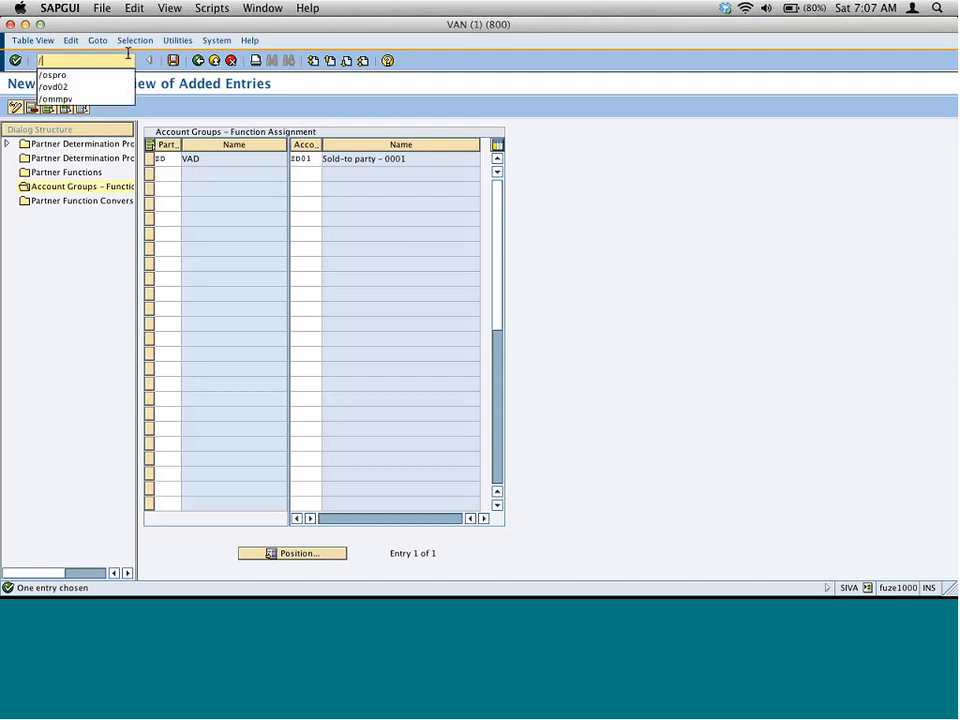
text(ovd)
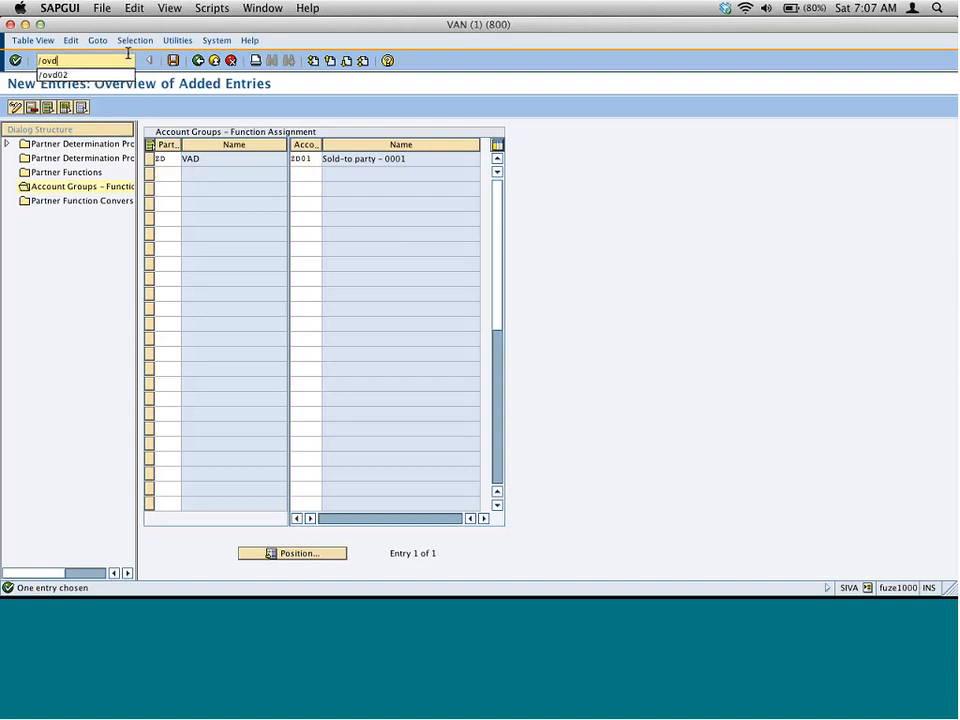
text(02)
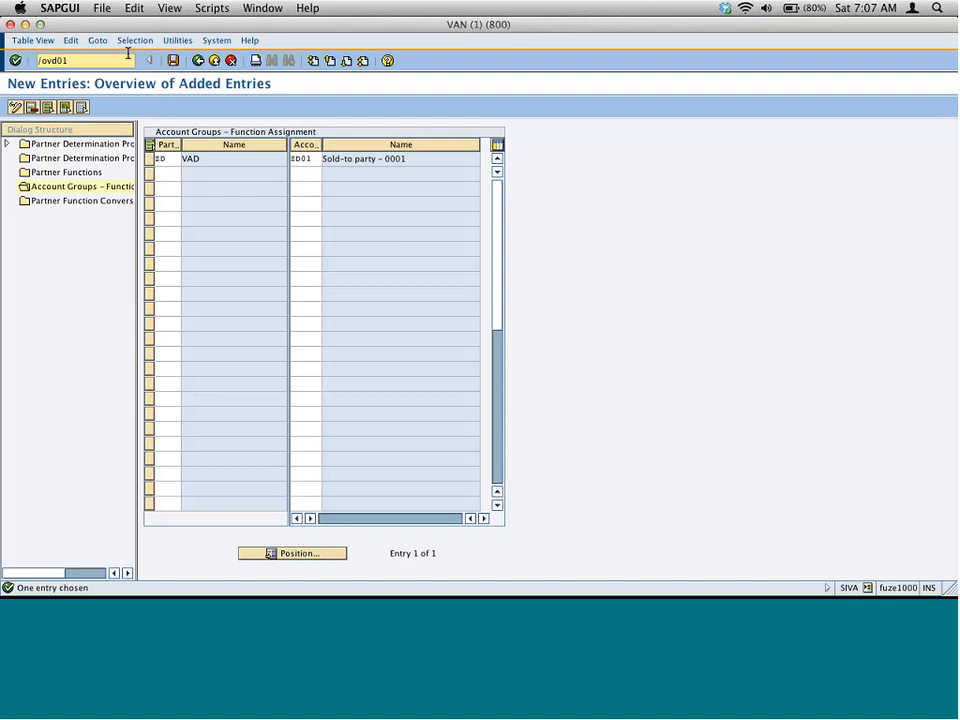
key(Return)
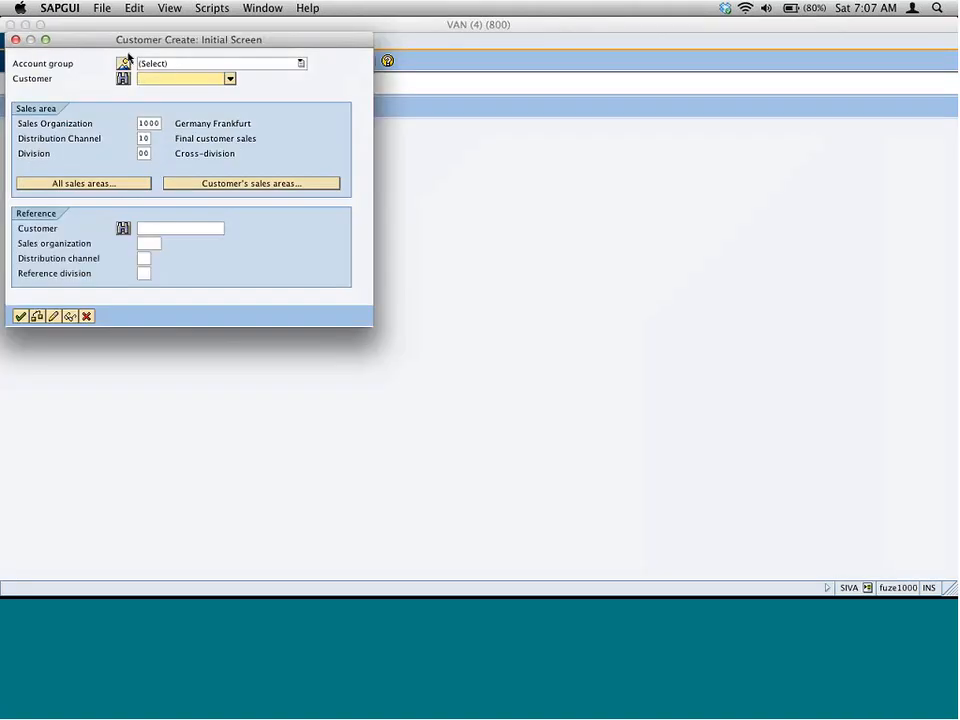
Step: Choose account group ZD01 for the new customer and continue to the general data
click(284, 64)
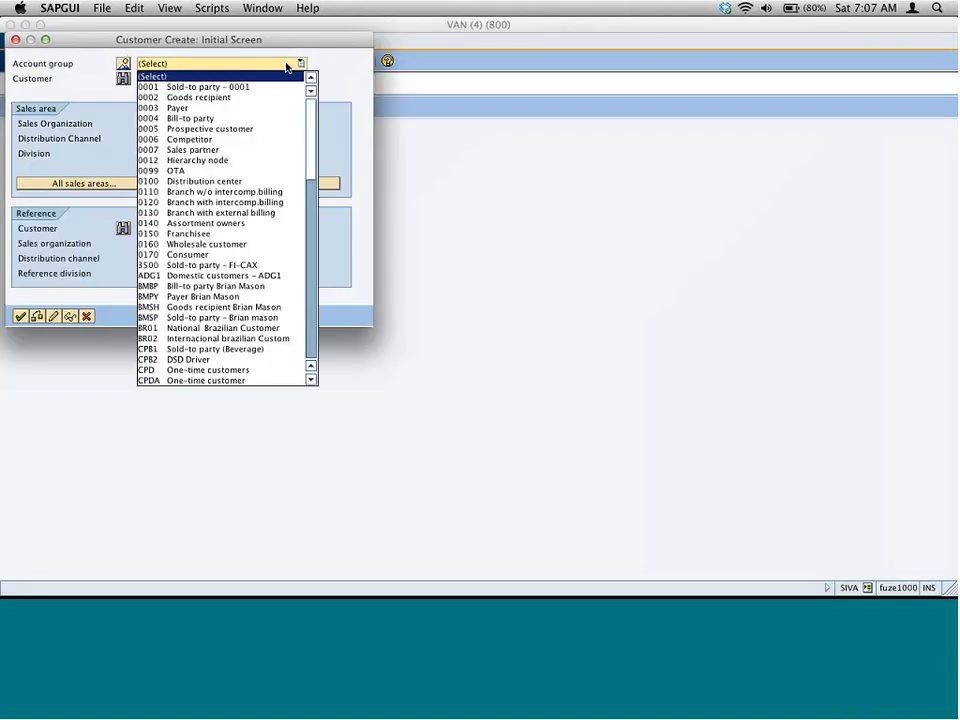
key(z)
key(d)
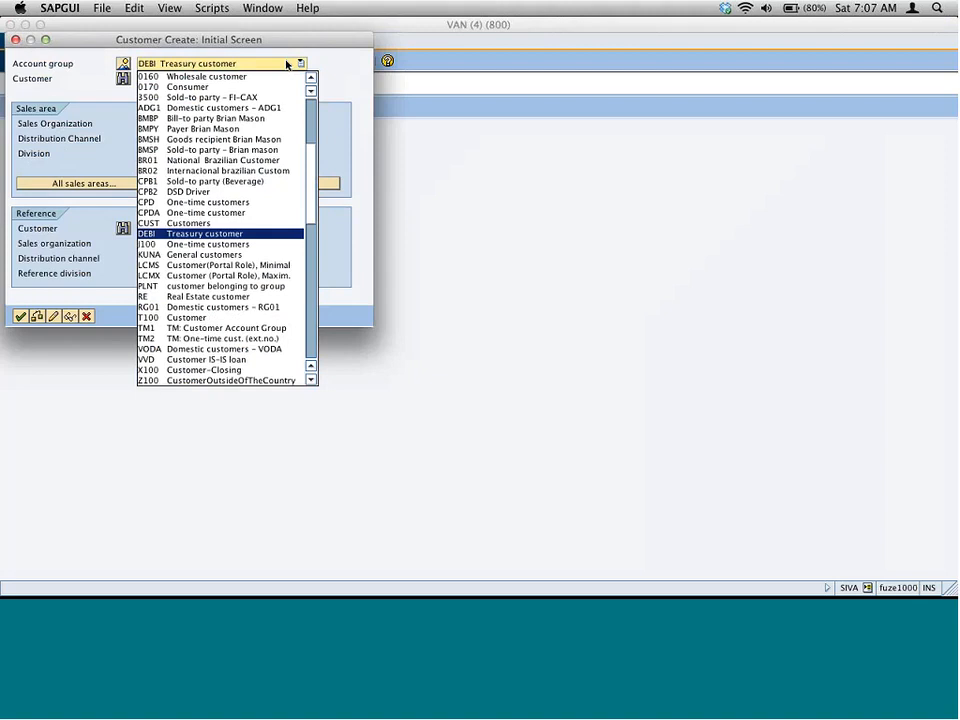
key(z)
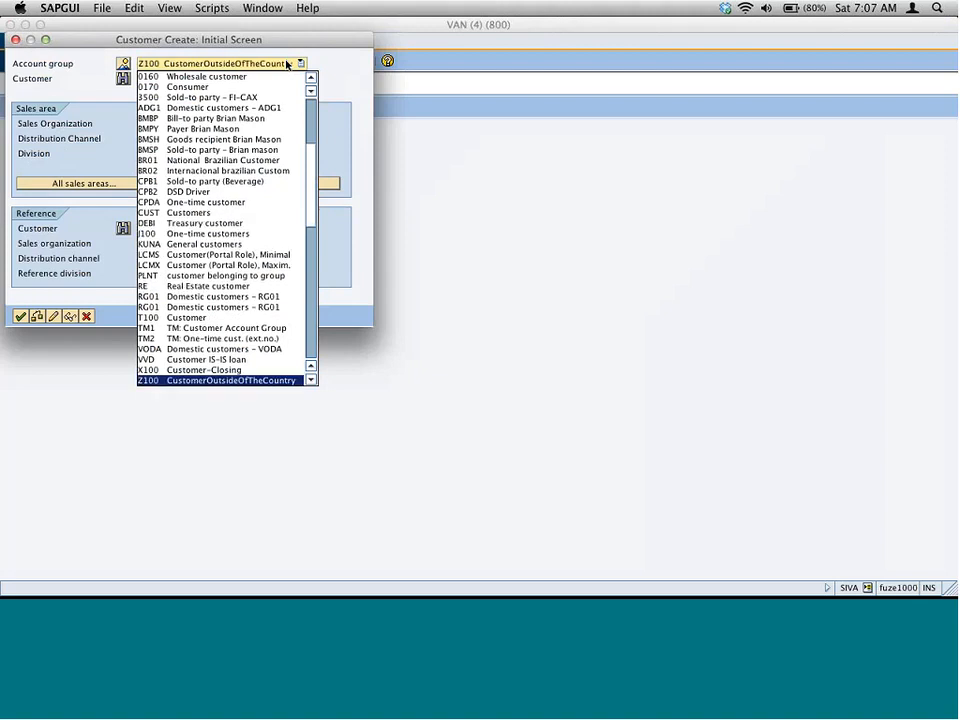
key(Down)
key(Down)
key(Down)
key(Down)
key(Down)
key(Down)
key(Down)
key(Down)
key(Down)
key(Down)
key(Down)
key(Down)
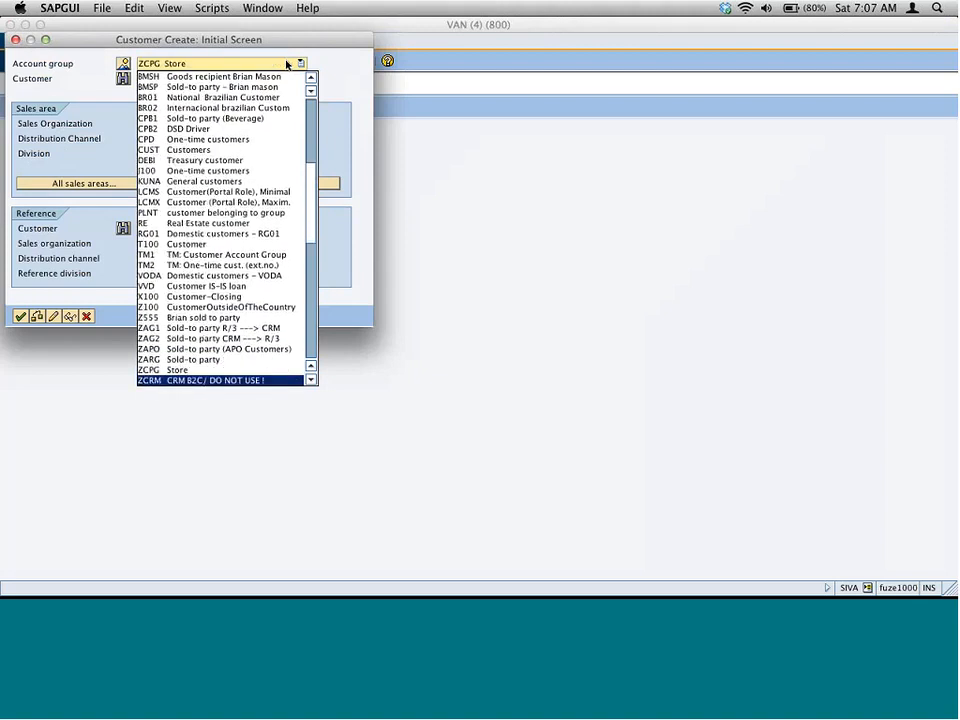
key(Up)
key(Up)
key(Return)
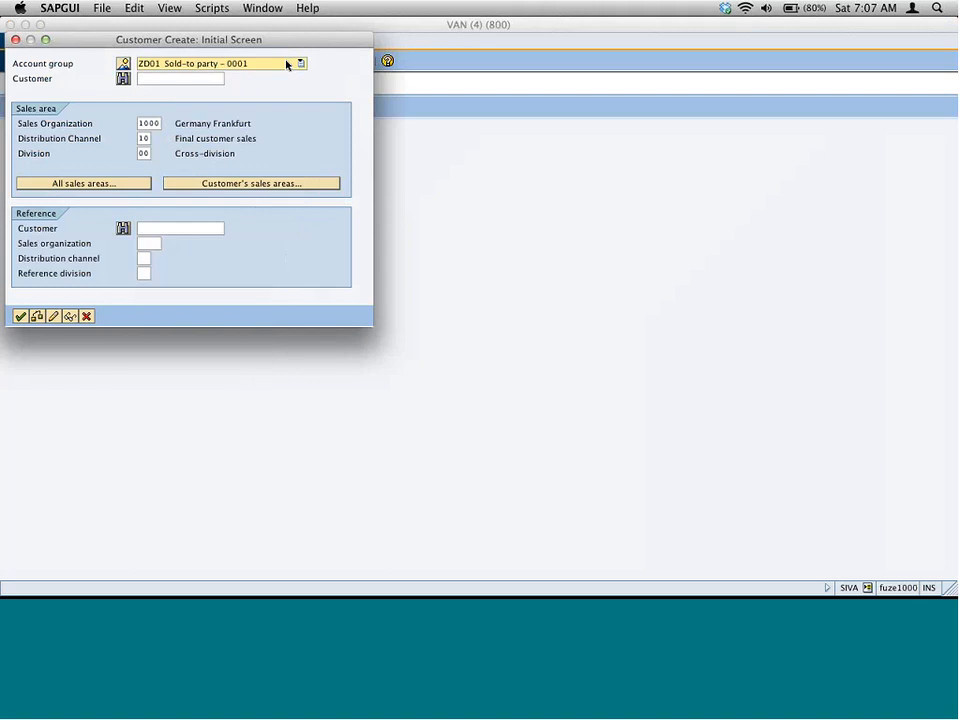
key(Return)
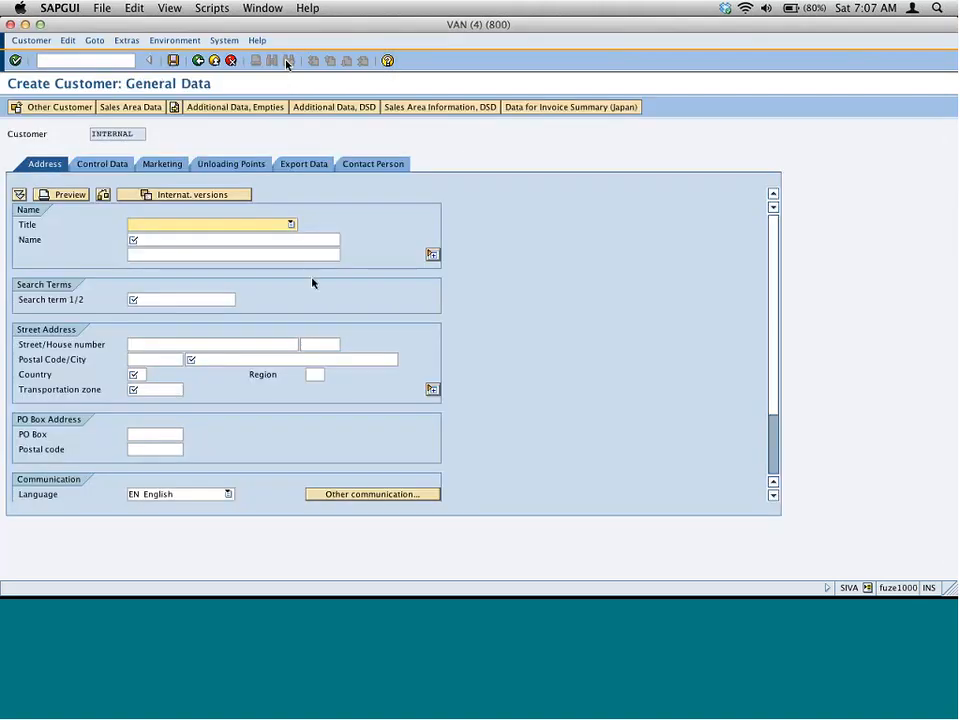
Step: Set both the customer's name and the first search term to "khg"
click(289, 239)
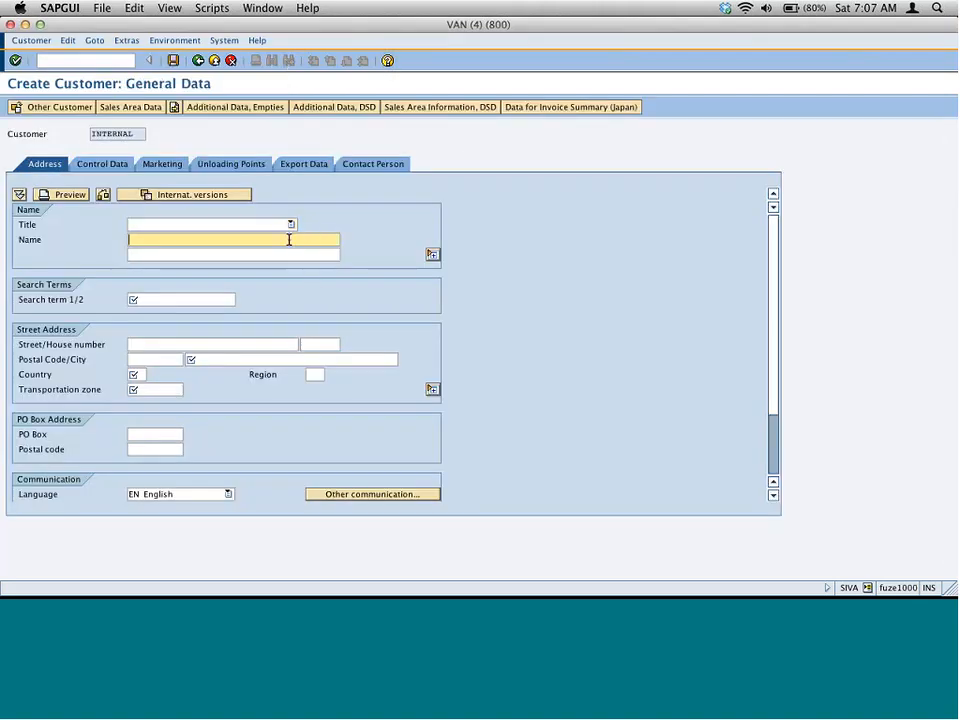
text(khg)
key(Tab)
key(Tab)
key(Tab)
text(khg)
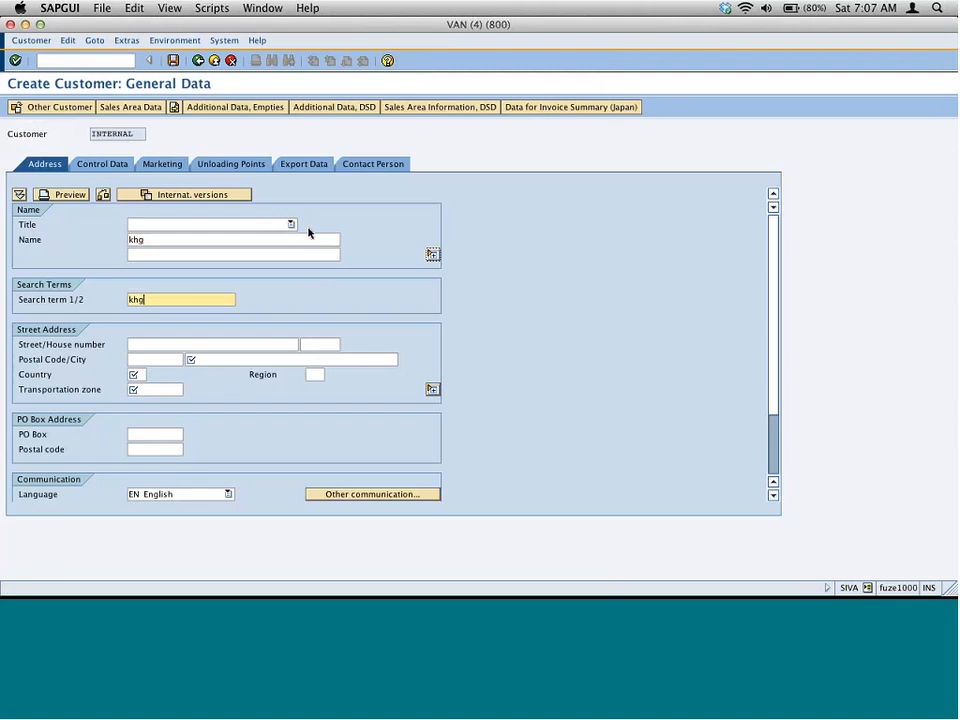
Step: Enter the city "edison" and country US in the customer's address, and pick a transportation zone
key(Tab)
key(Tab)
key(Tab)
key(Tab)
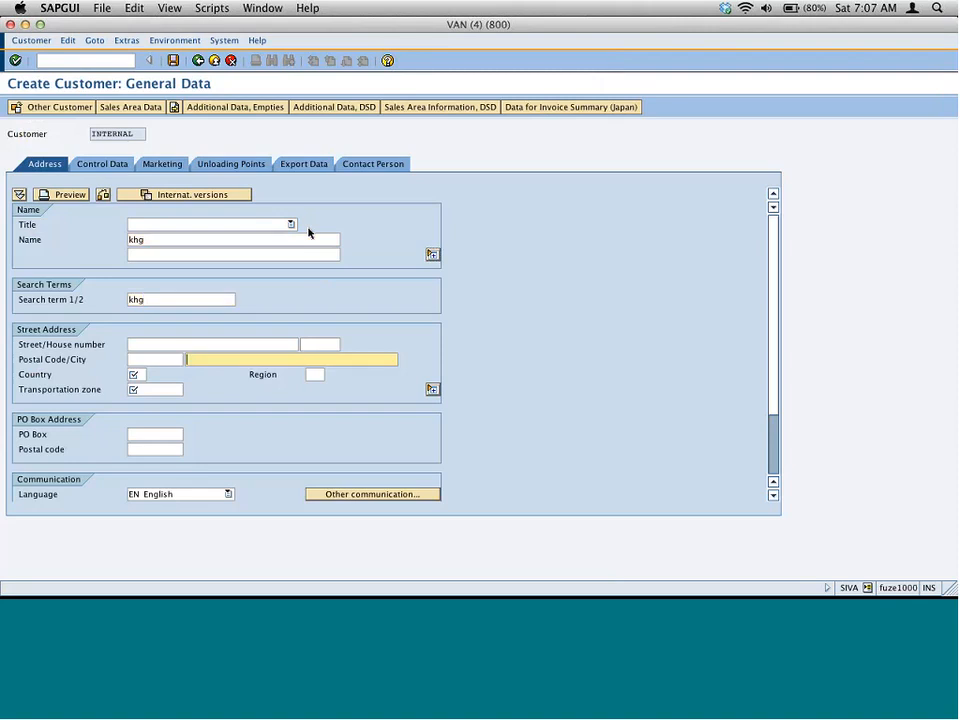
text(edison)
key(Tab)
key(Tab)
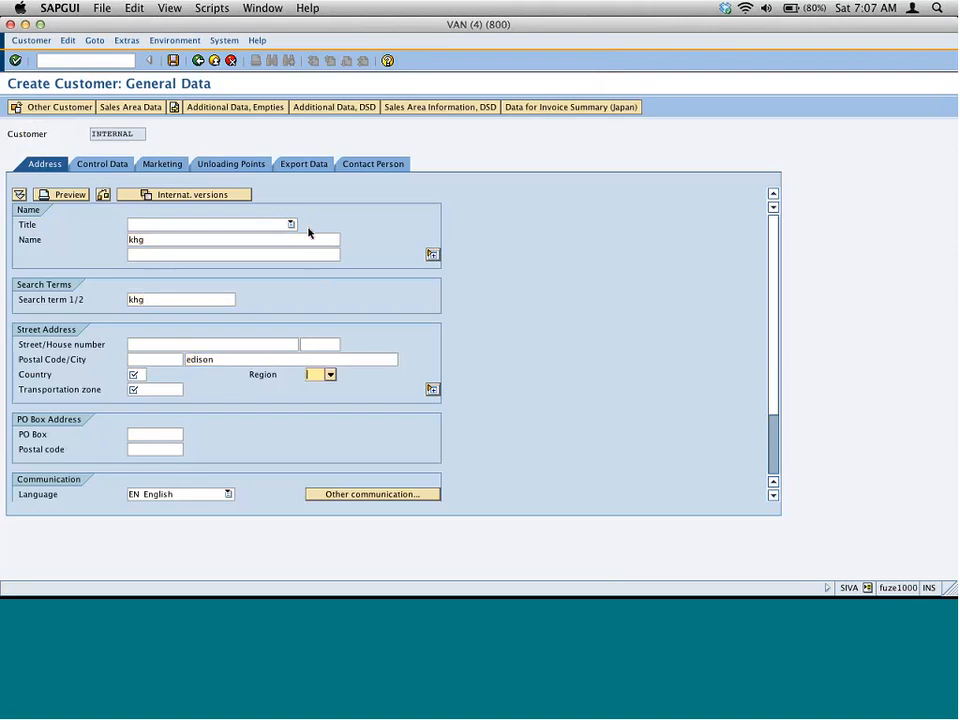
key(shift+Tab)
text(u)
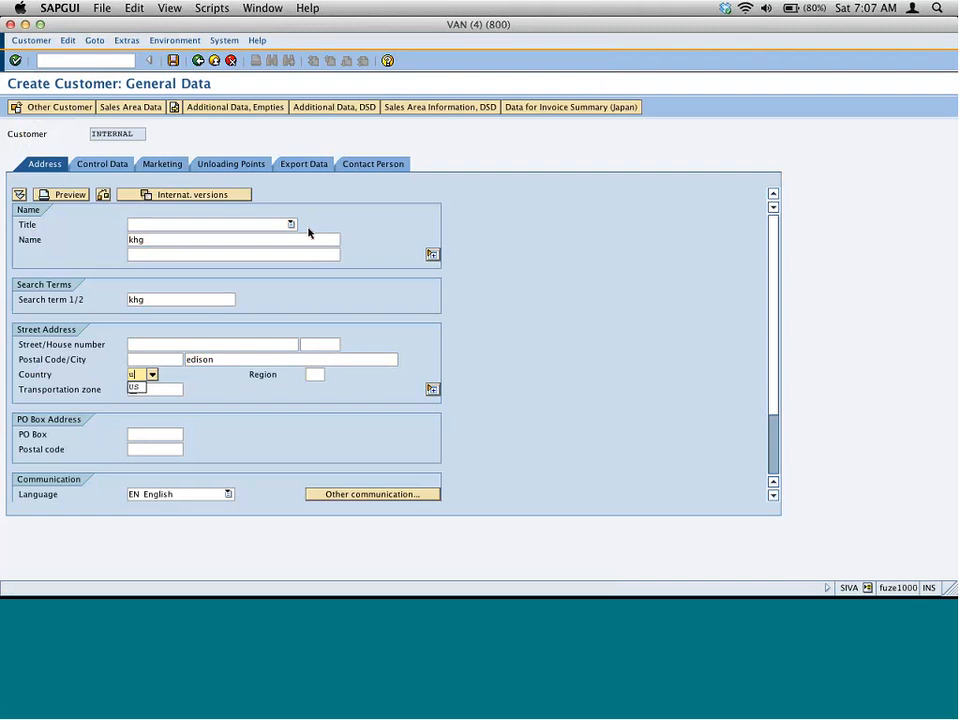
text(s)
key(Tab)
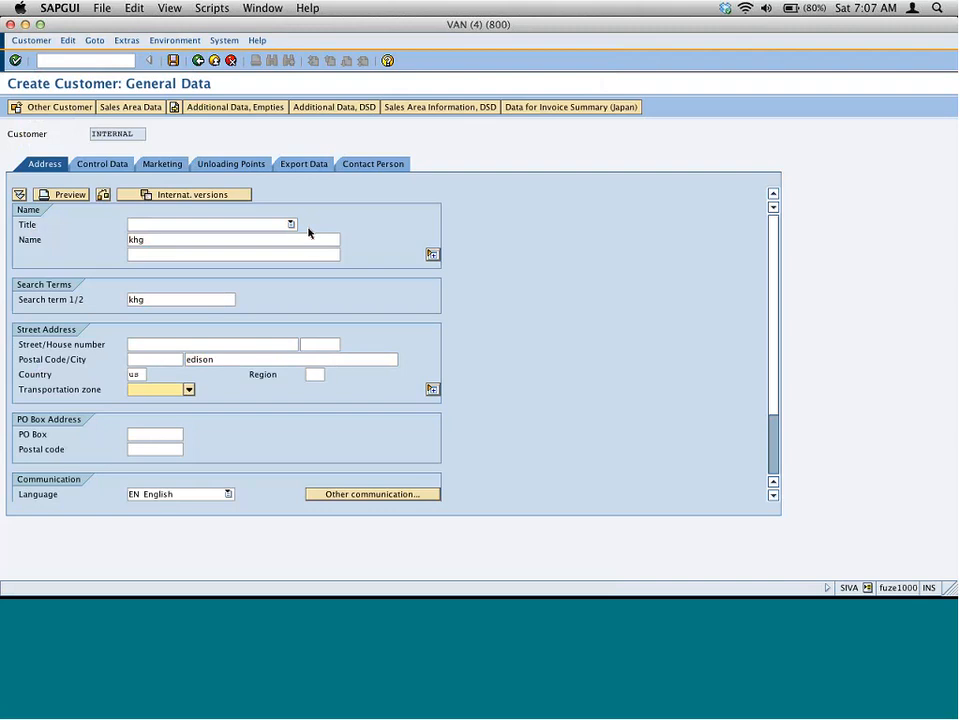
key(F4)
key(Return)
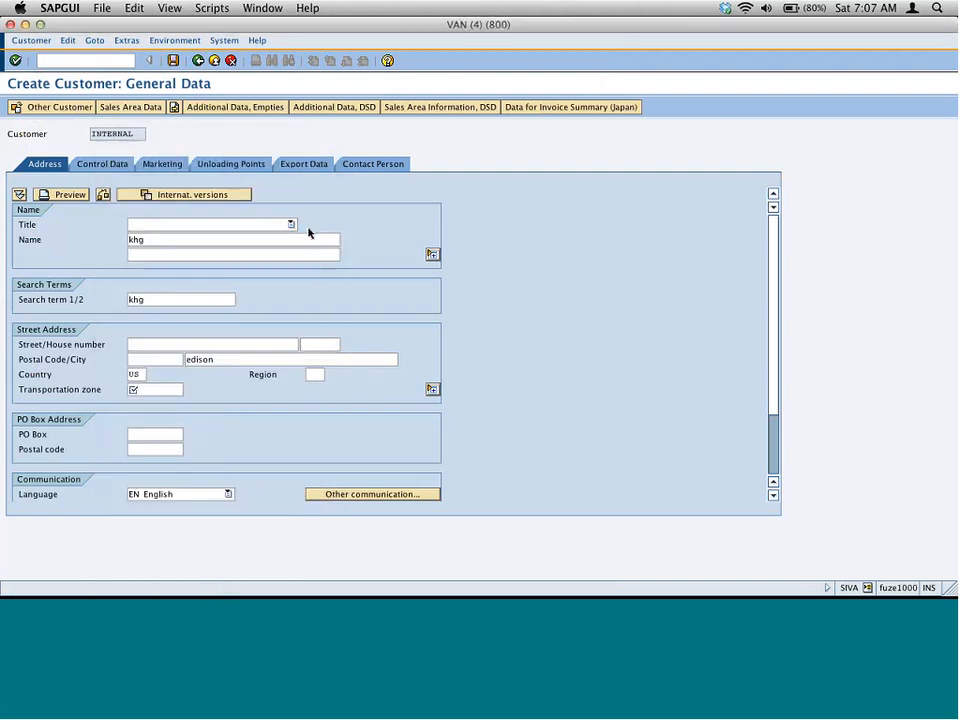
key(Return)
Step: Open the partner functions in the customer's sales area data and try to add partner function ZD below the ship-to party
click(144, 109)
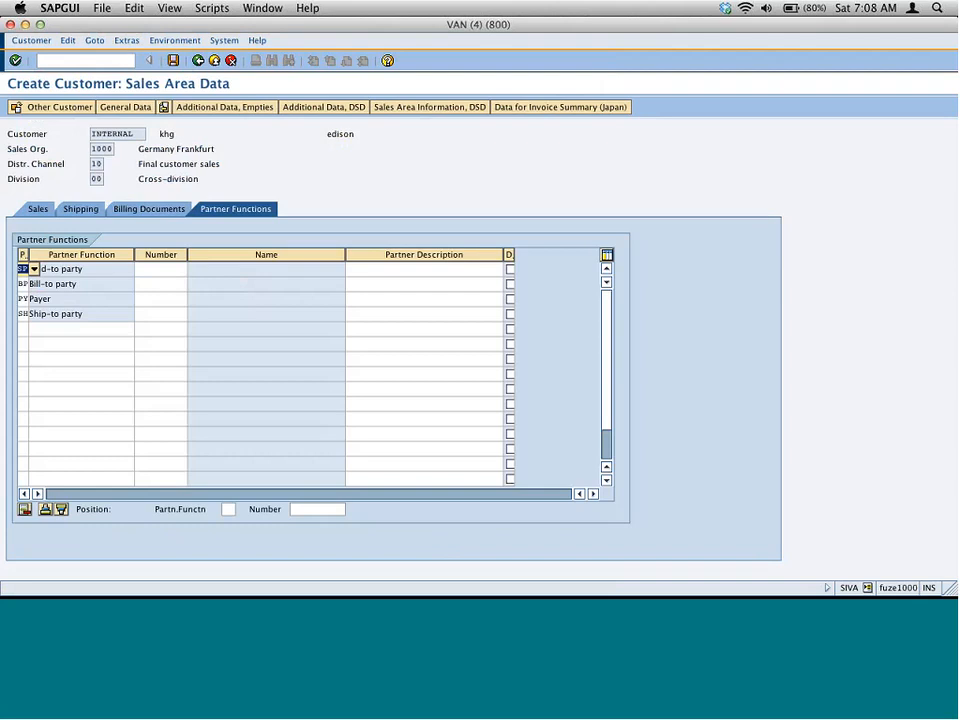
click(23, 331)
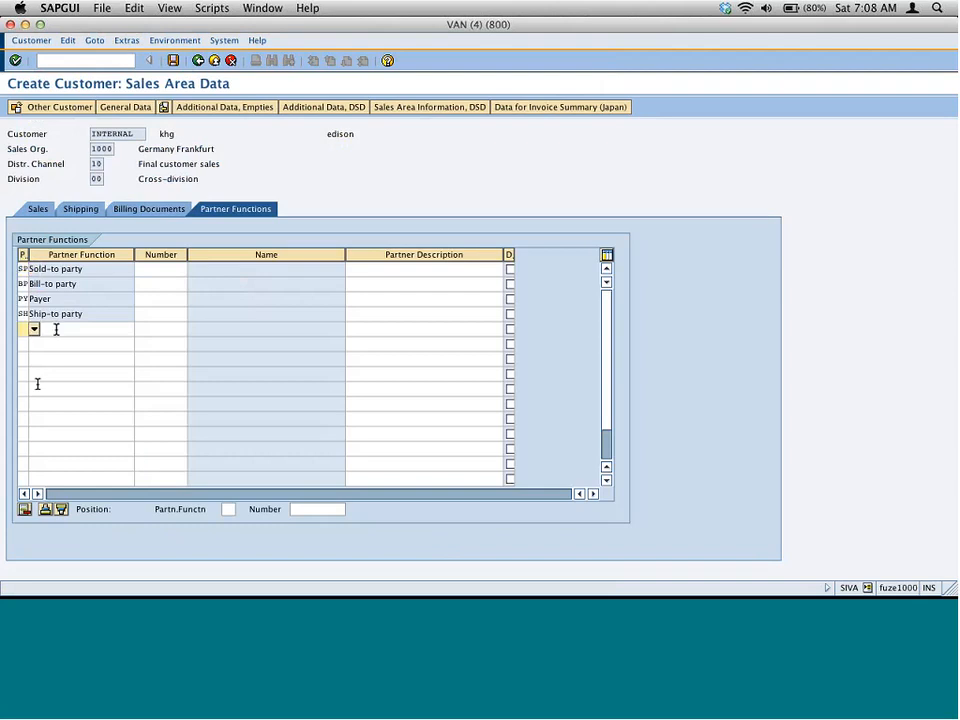
text(ED)
click(56, 329)
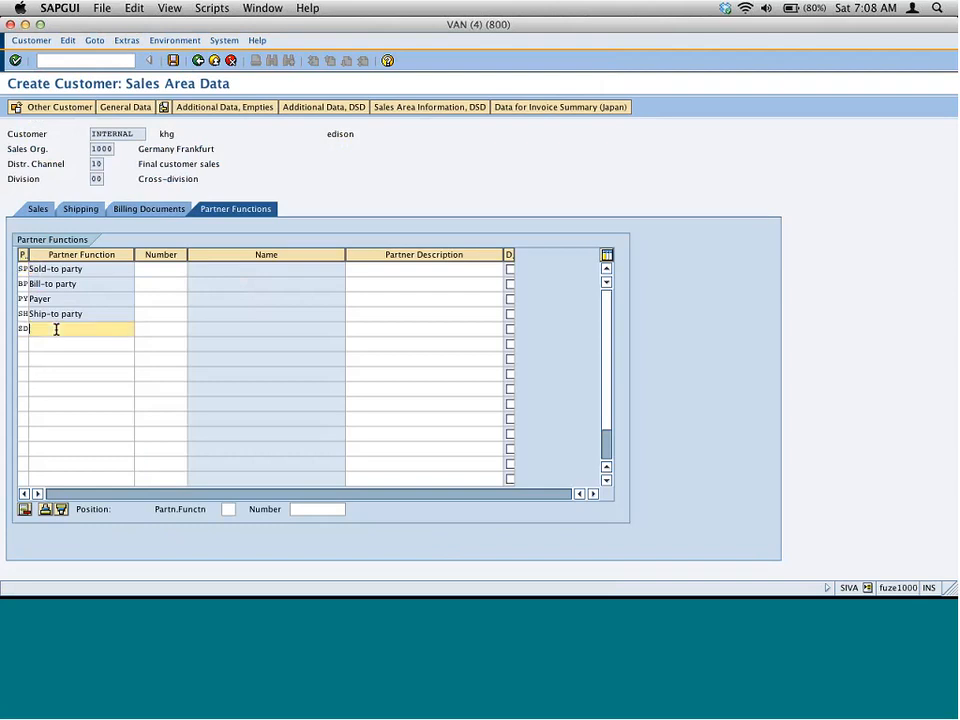
key(Return)
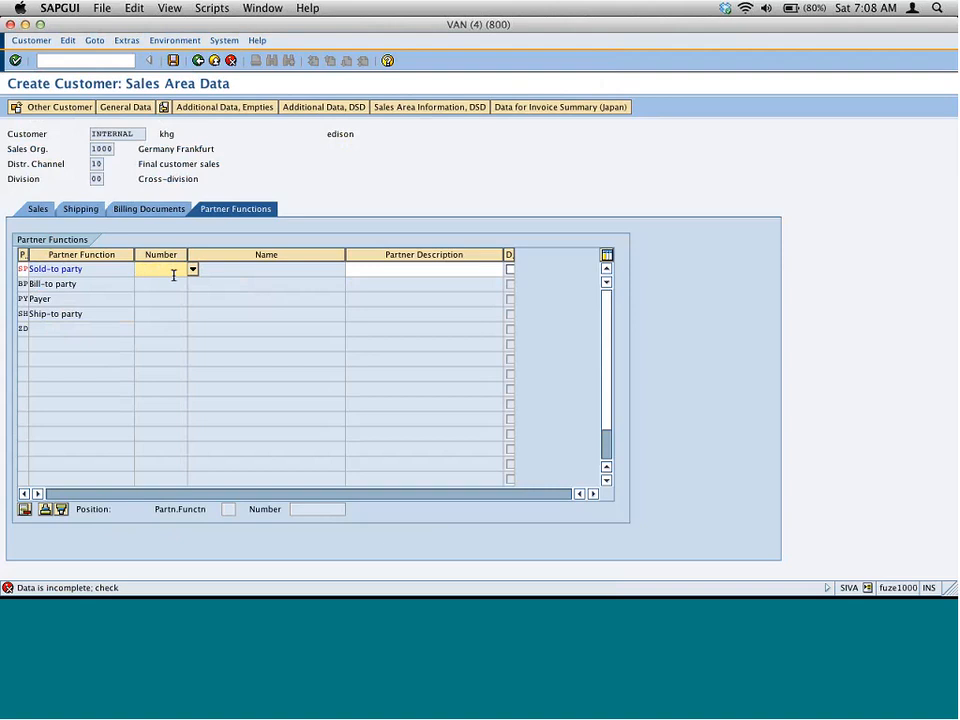
Step: Return to the configuration session, save the function assignment under the proposed customizing request, and go back out of the view
key(super+grave)
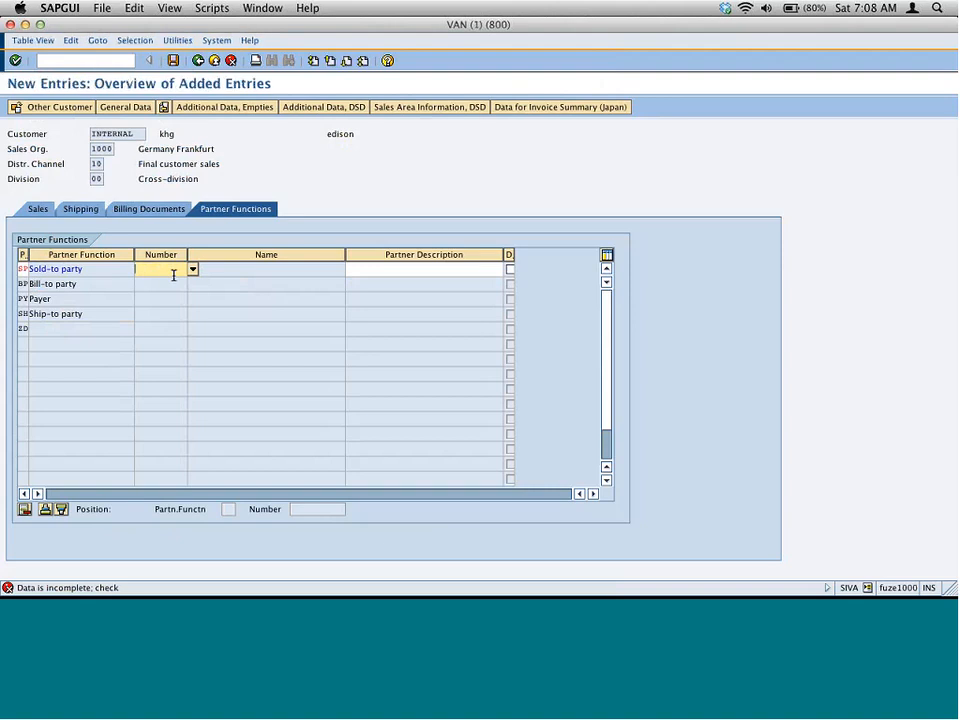
click(174, 61)
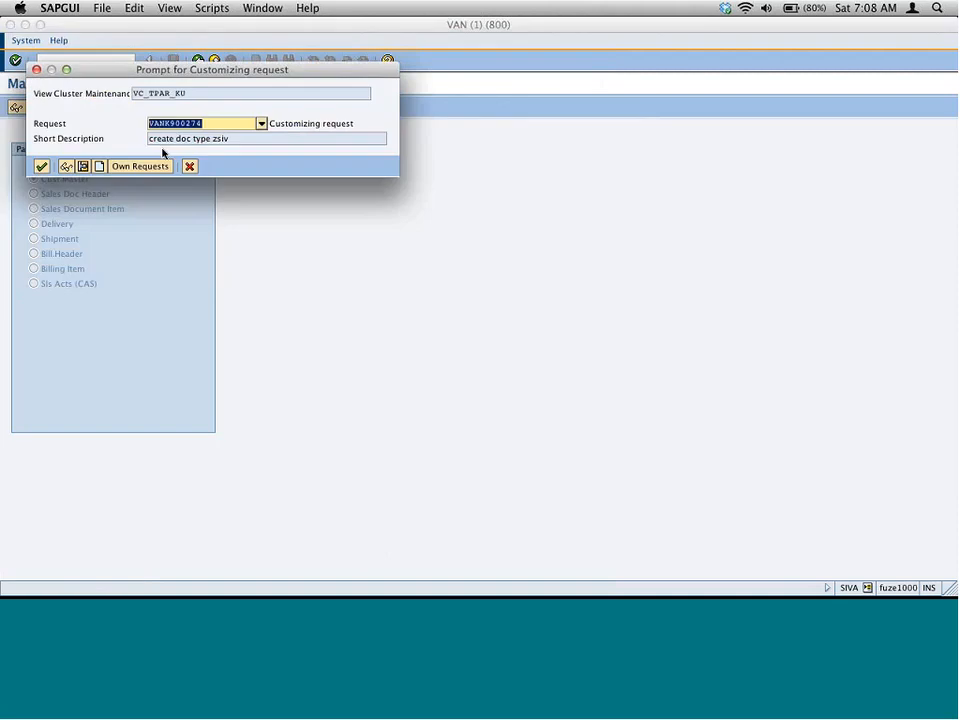
click(39, 165)
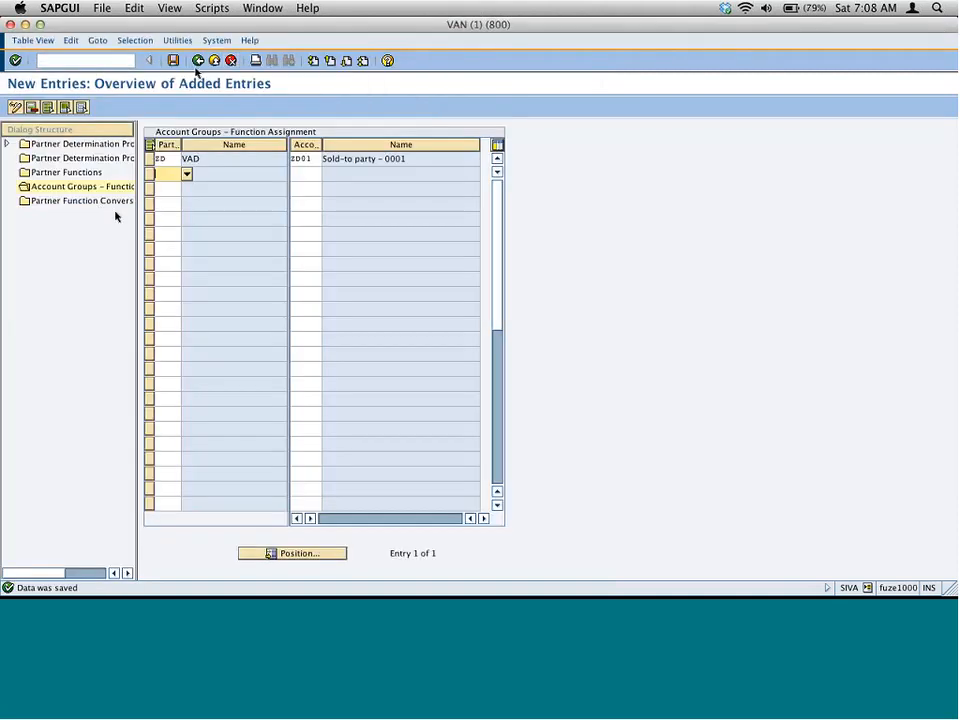
click(198, 61)
click(198, 62)
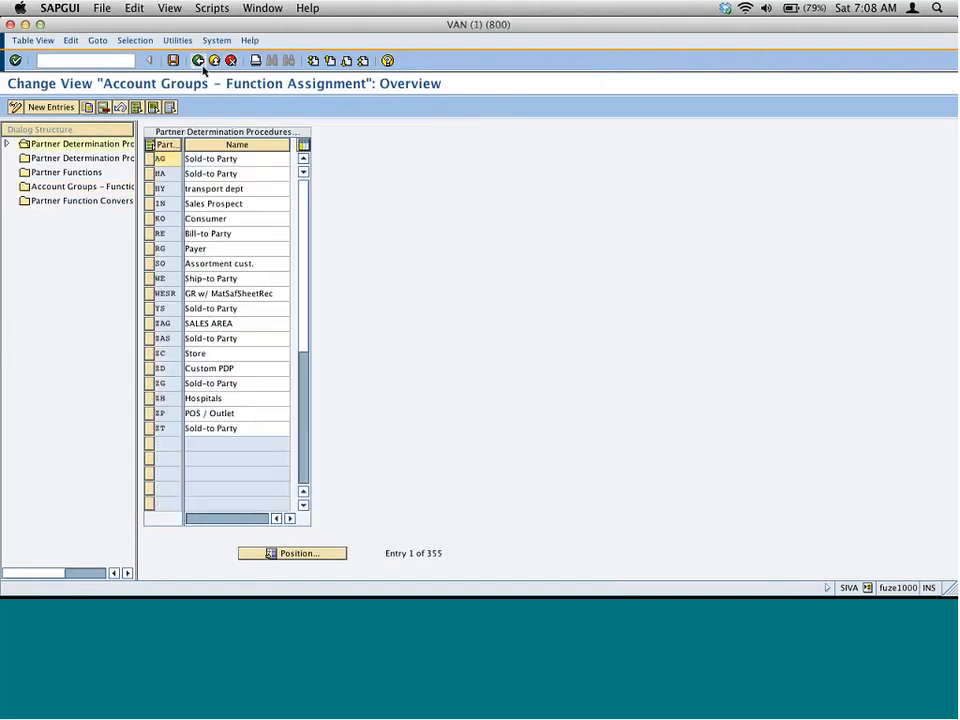
Step: Open the partner determination procedure assignment and check which procedure is assigned to account group ZD01
double_click(71, 161)
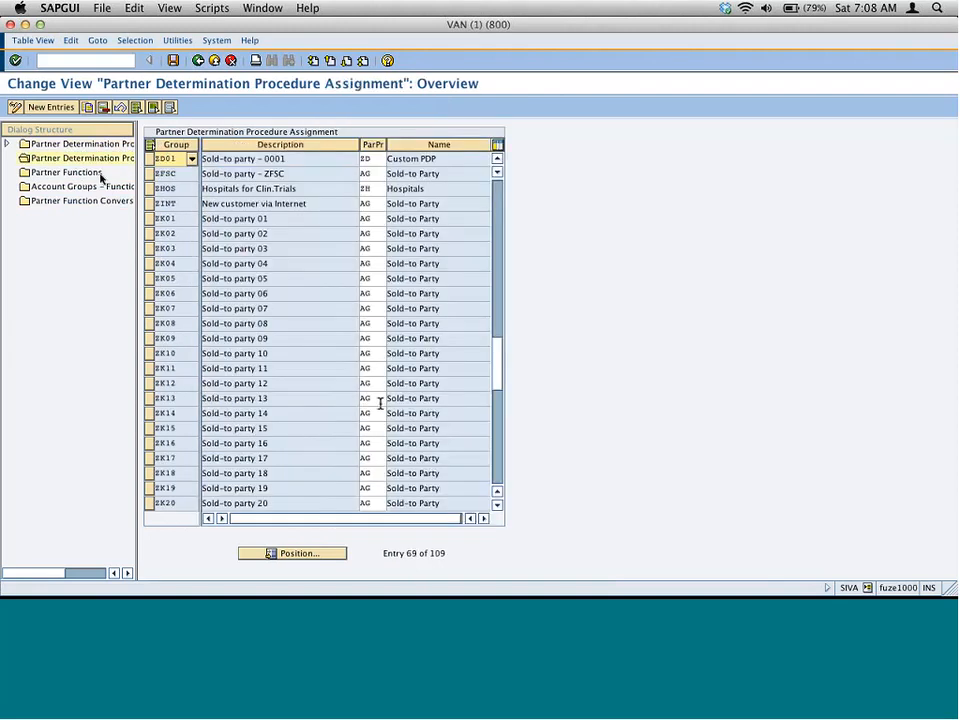
drag(172, 159, 151, 160)
drag(373, 159, 361, 159)
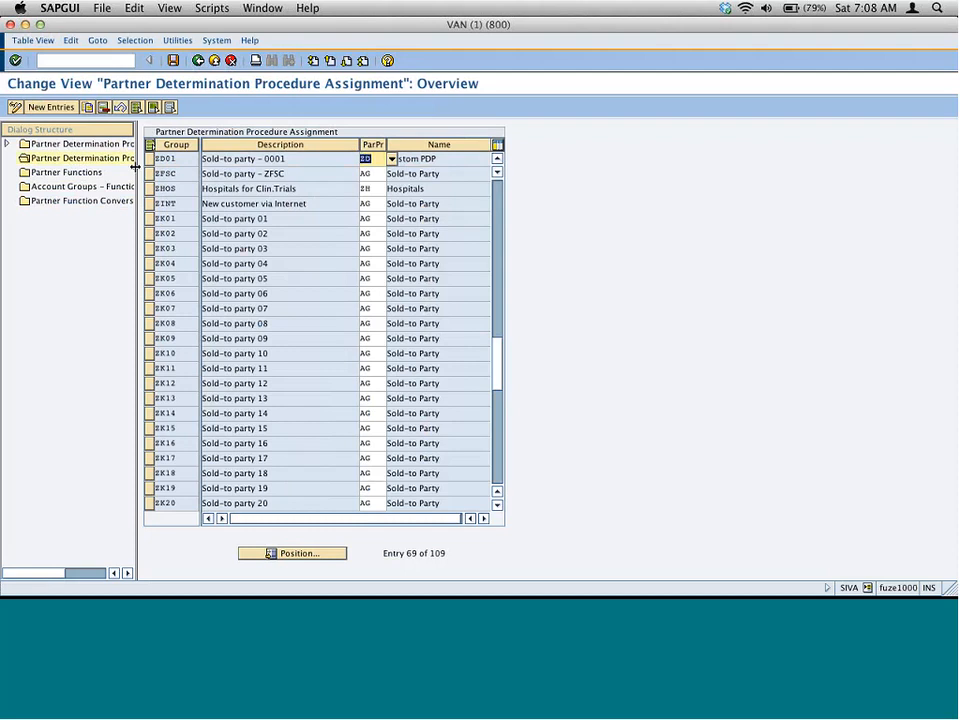
Step: Widen the dialog structure, select procedure ZD (Custom PDP) among the partner determination procedures, and inspect its partner functions
drag(135, 166, 335, 158)
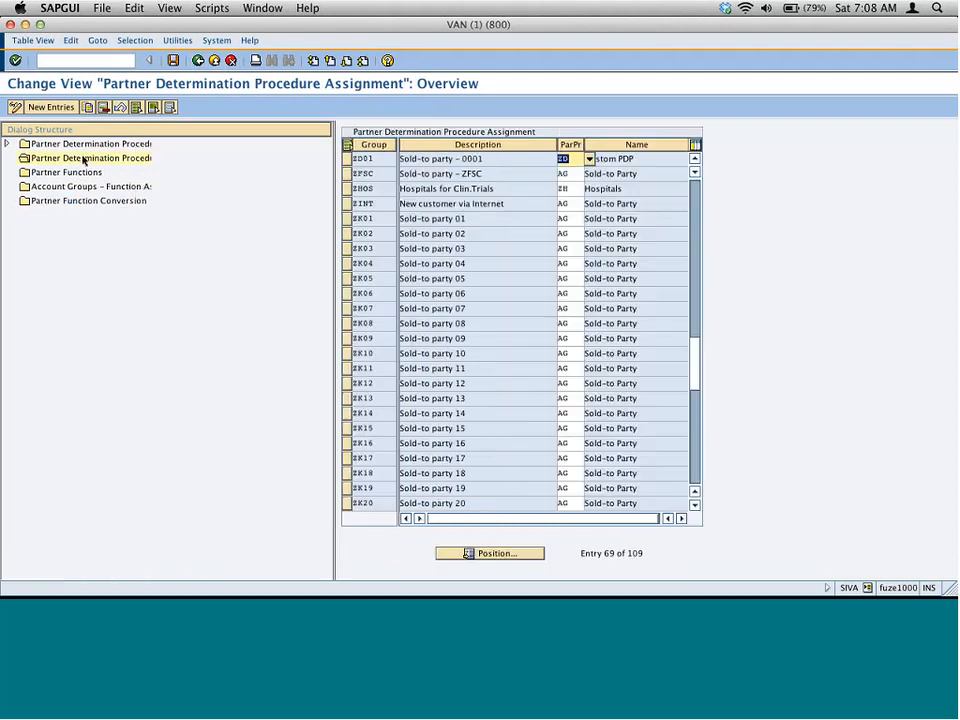
click(93, 148)
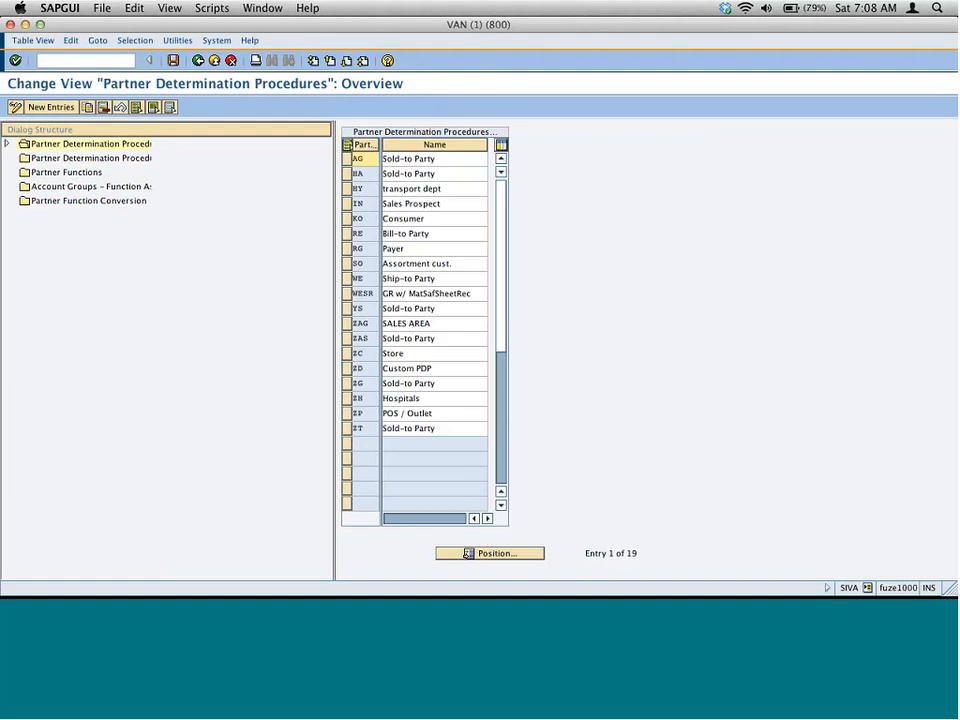
click(347, 368)
click(7, 143)
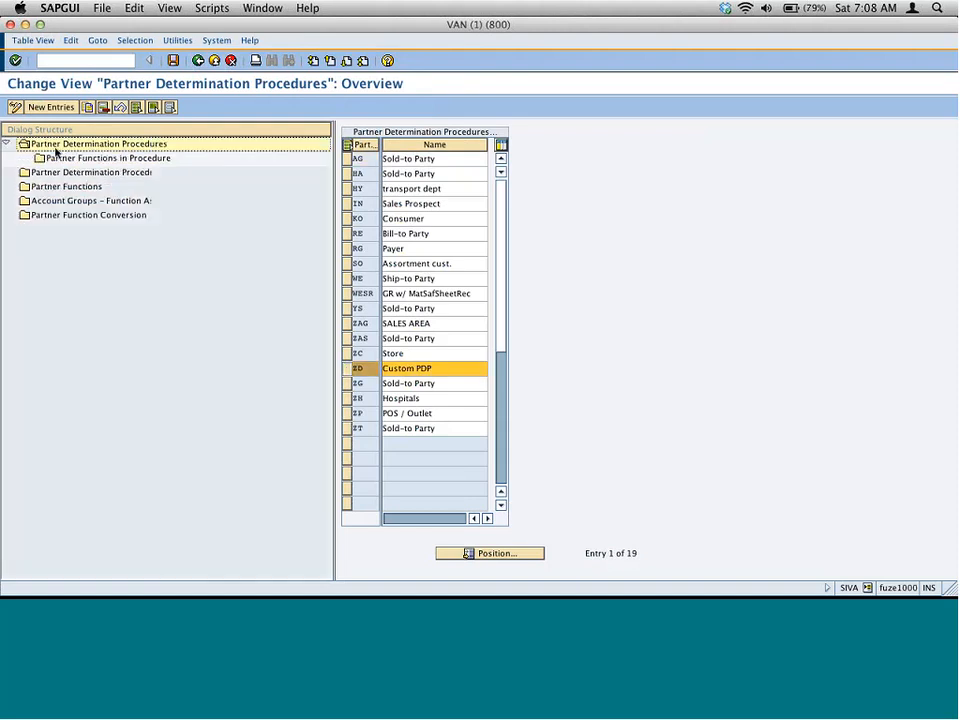
click(96, 157)
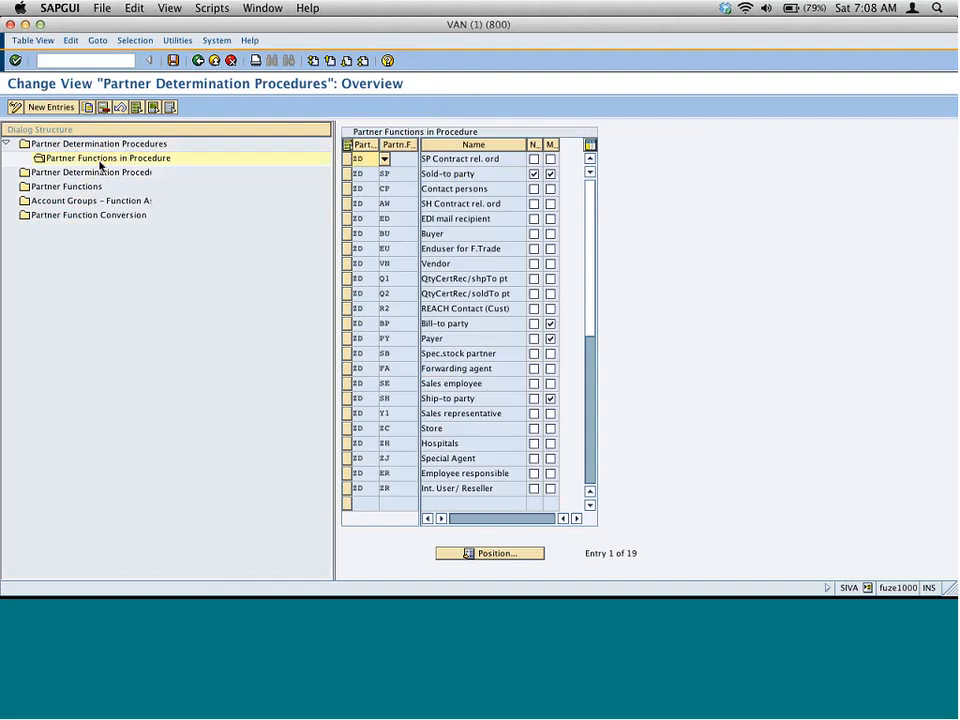
click(405, 204)
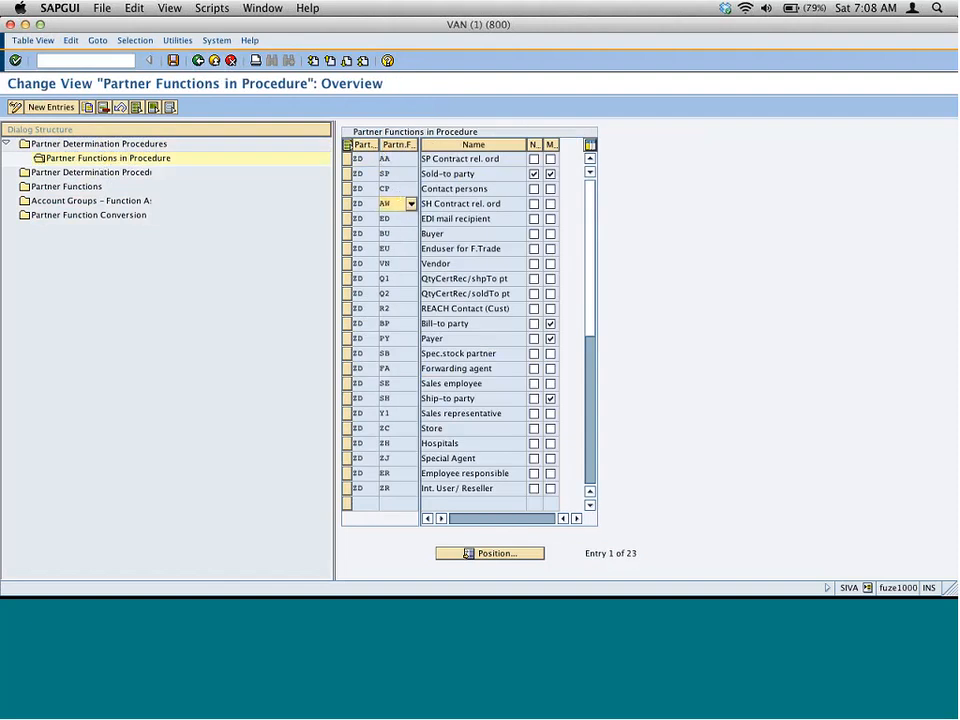
Step: Open the account groups function assignment and look up the entry for partner function "sp"
click(95, 201)
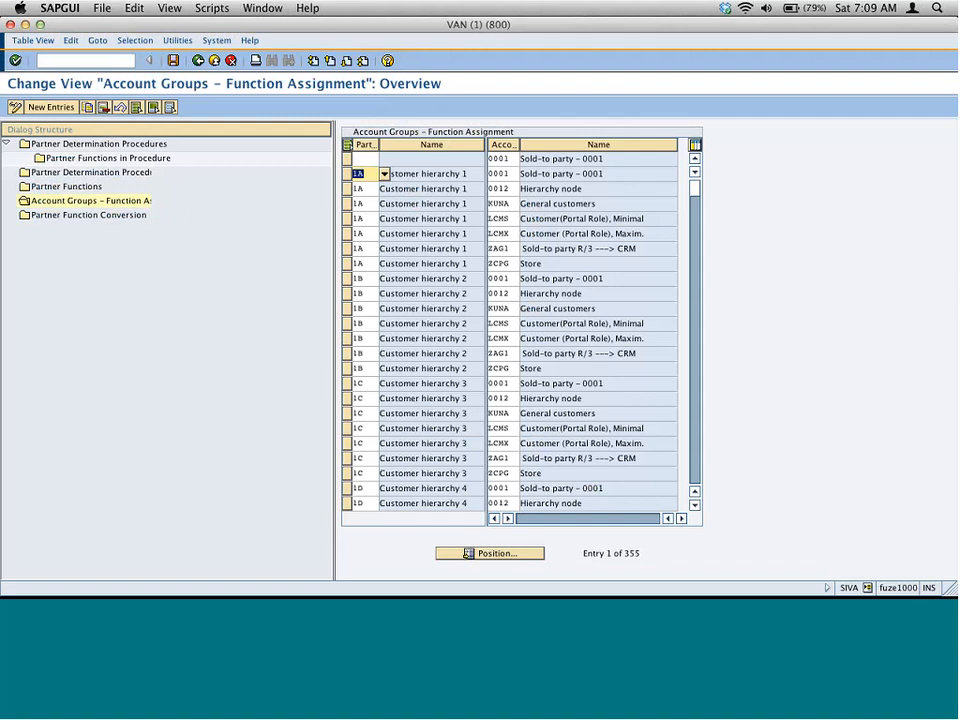
click(529, 551)
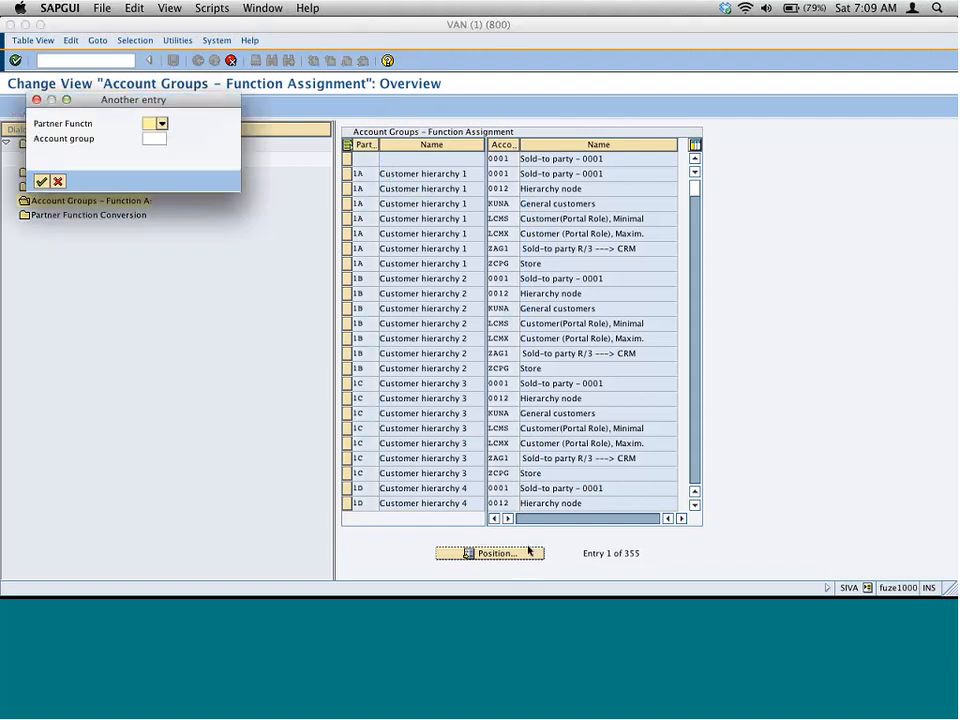
text(sp)
key(Tab)
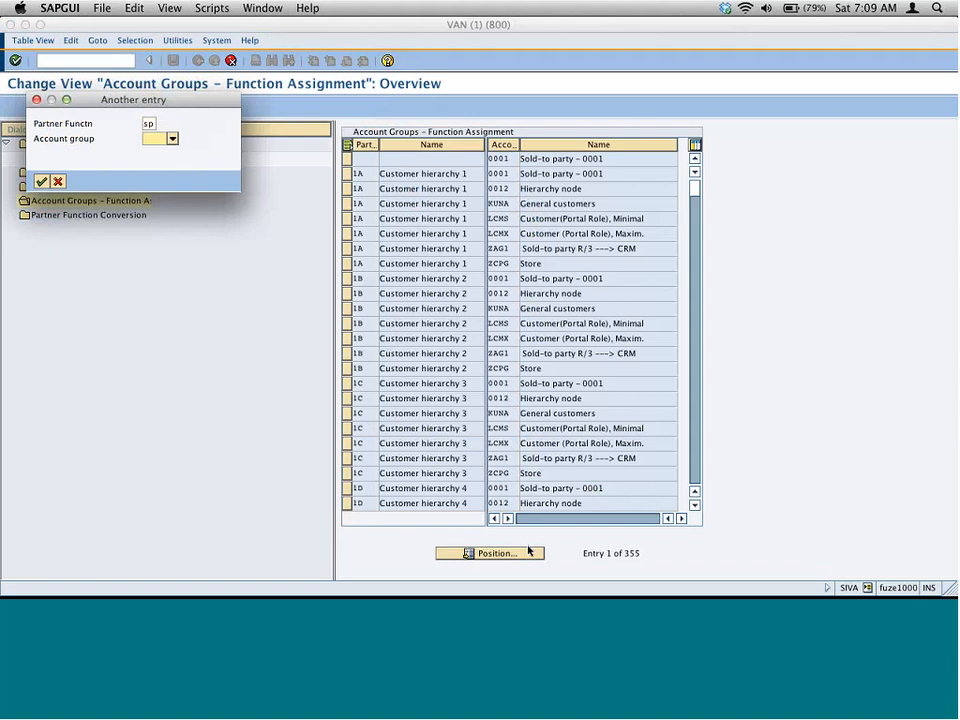
Step: Look up the function assignment for partner function SP and account group ZD01
text(zd01)
key(Return)
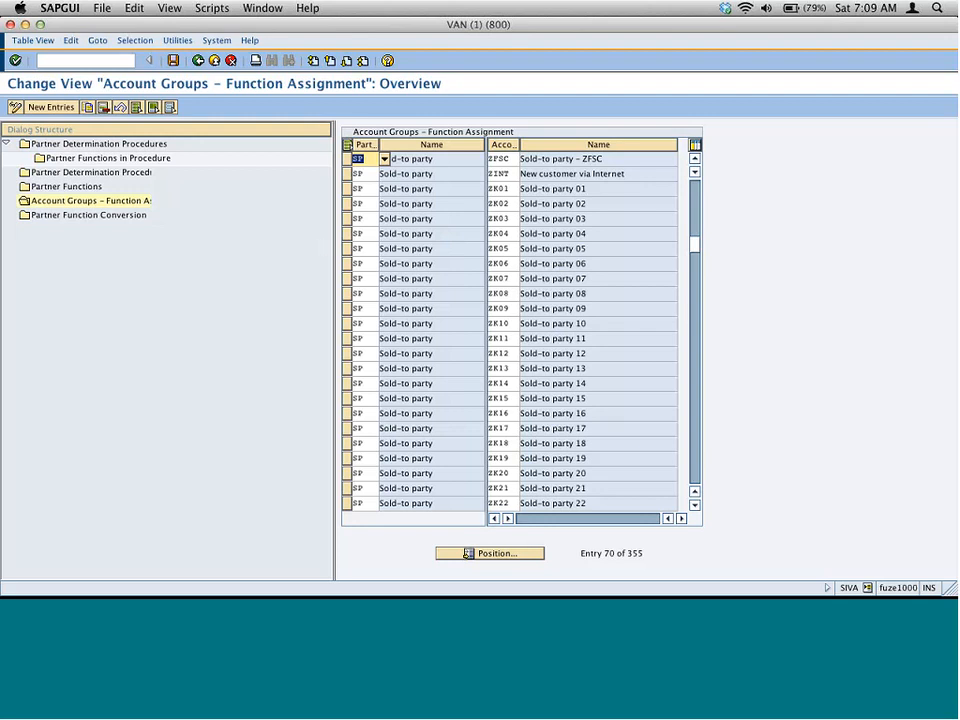
click(134, 147)
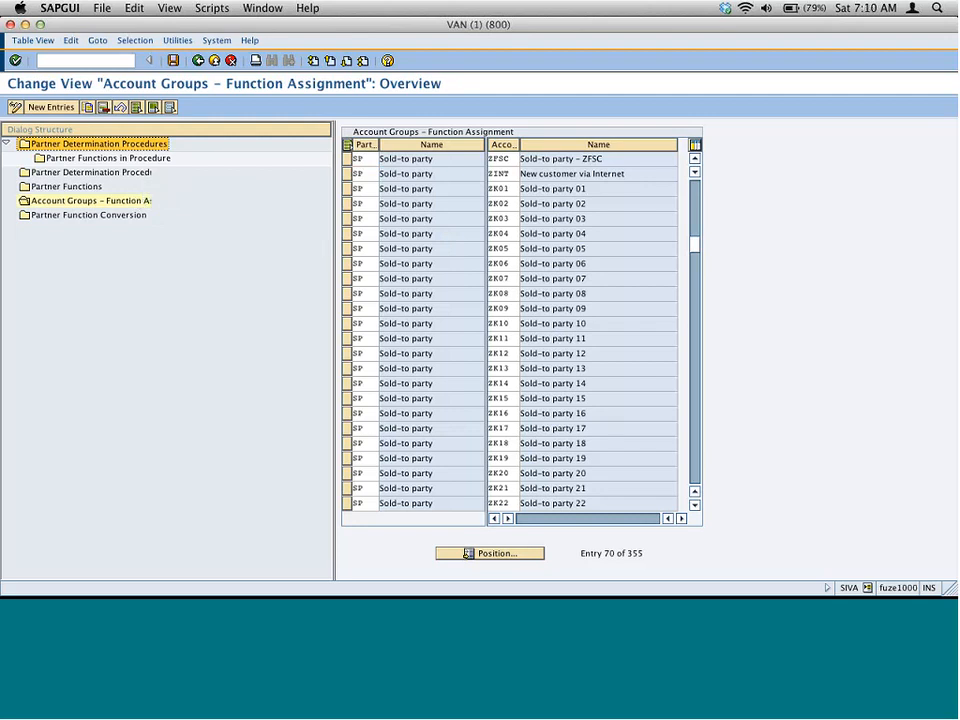
Step: Start new function assignment entries and assign partner functions SP and SH to account group ZD01
click(55, 107)
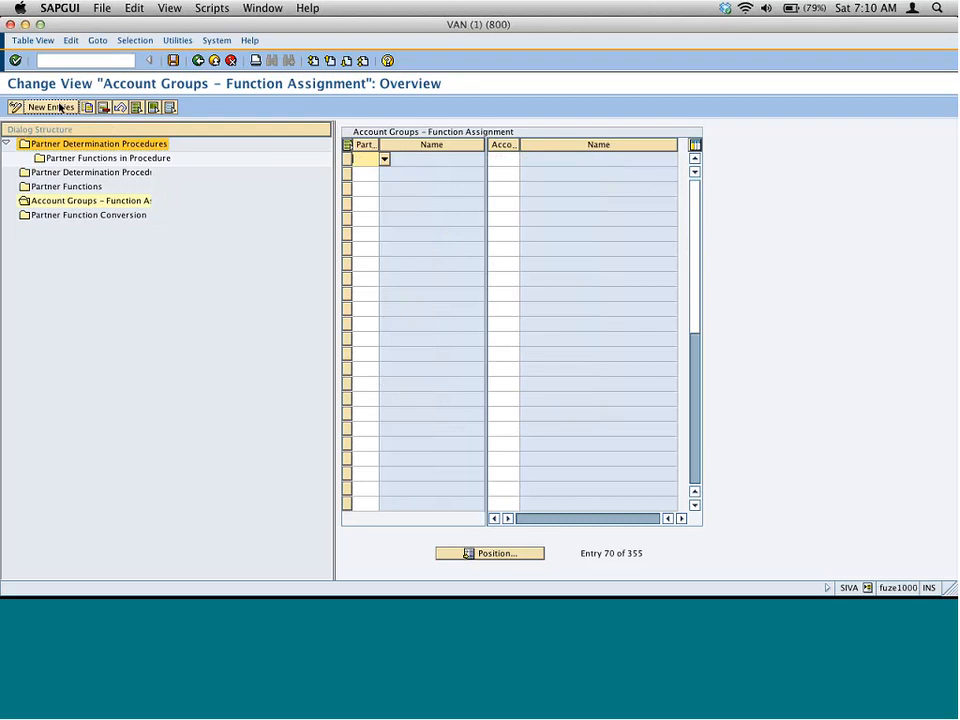
text(ap)
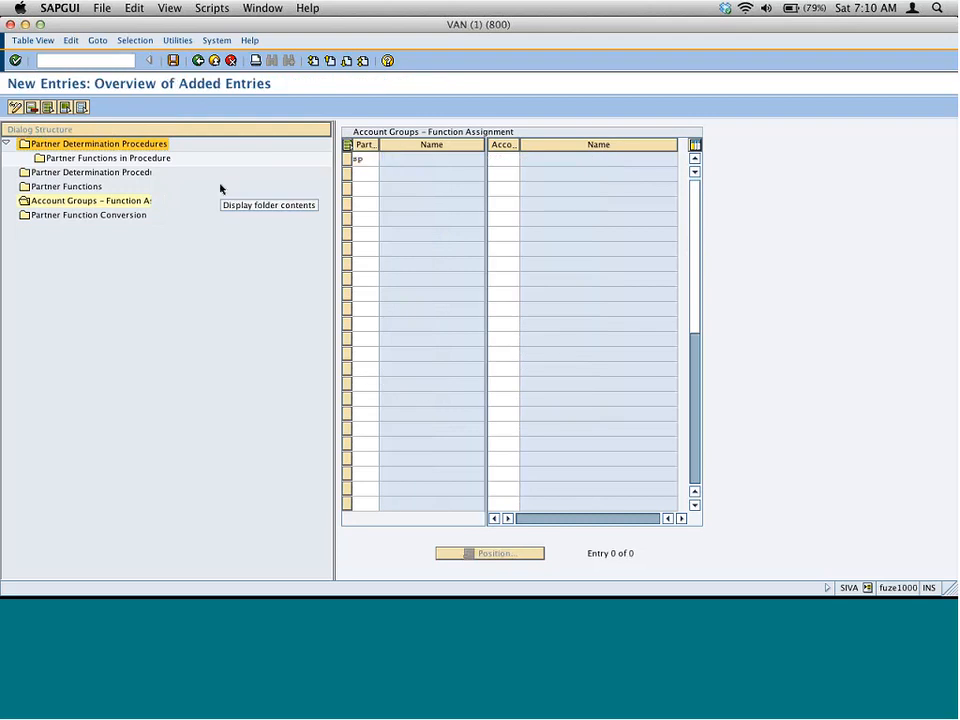
key(Tab)
text(zd-1)
key(Tab)
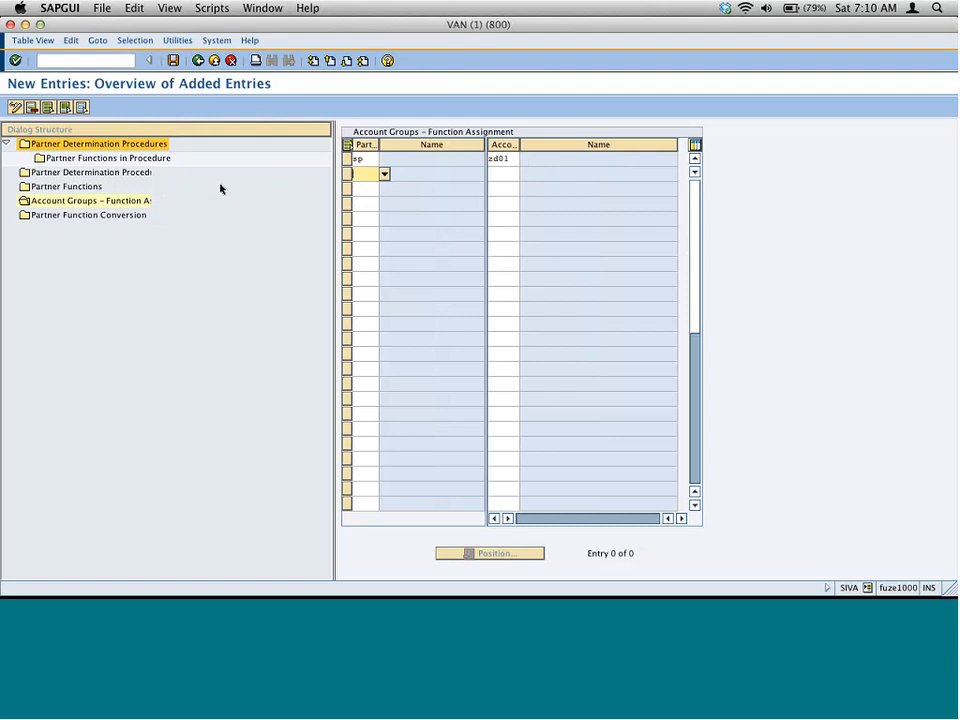
text(ah)
key(Tab)
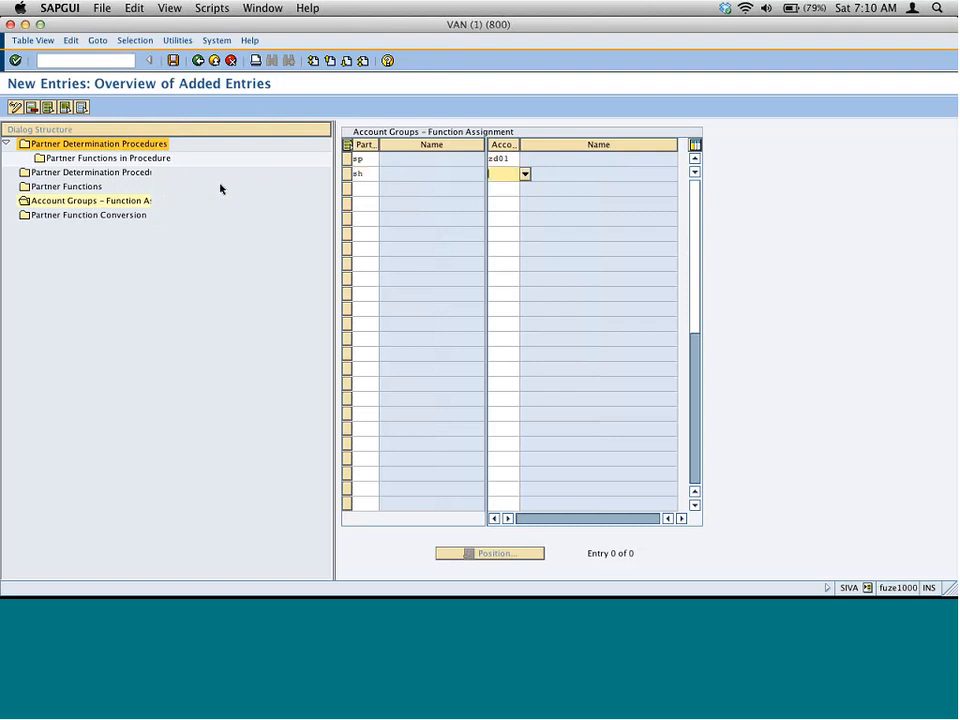
text(d0)
key(BackSpace)
key(BackSpace)
text(zd01)
key(Tab)
Step: Assign partner functions BP and PY to account group ZD01 and accept all the new assignment entries
text(bp)
key(Tab)
text(zd01)
key(Tab)
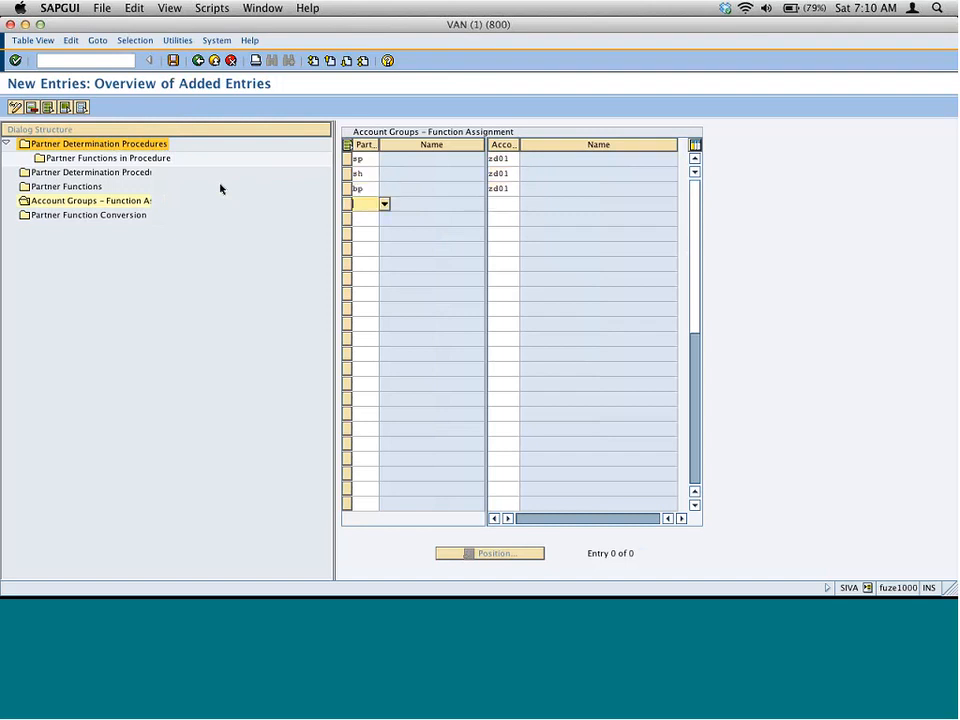
text(py)
key(Tab)
text(z)
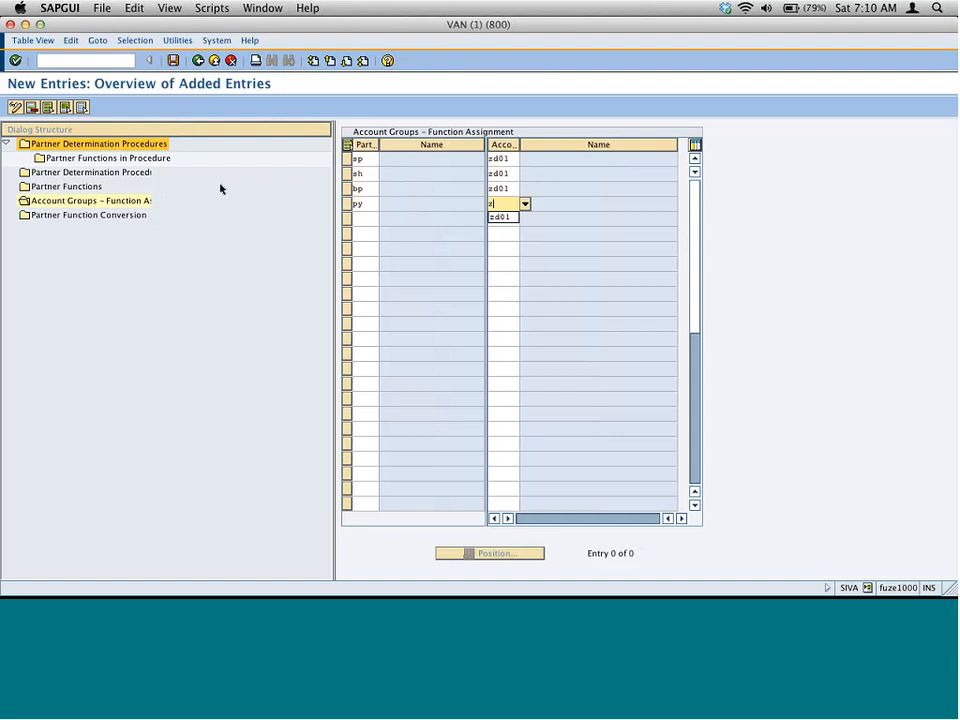
text(d01)
key(Return)
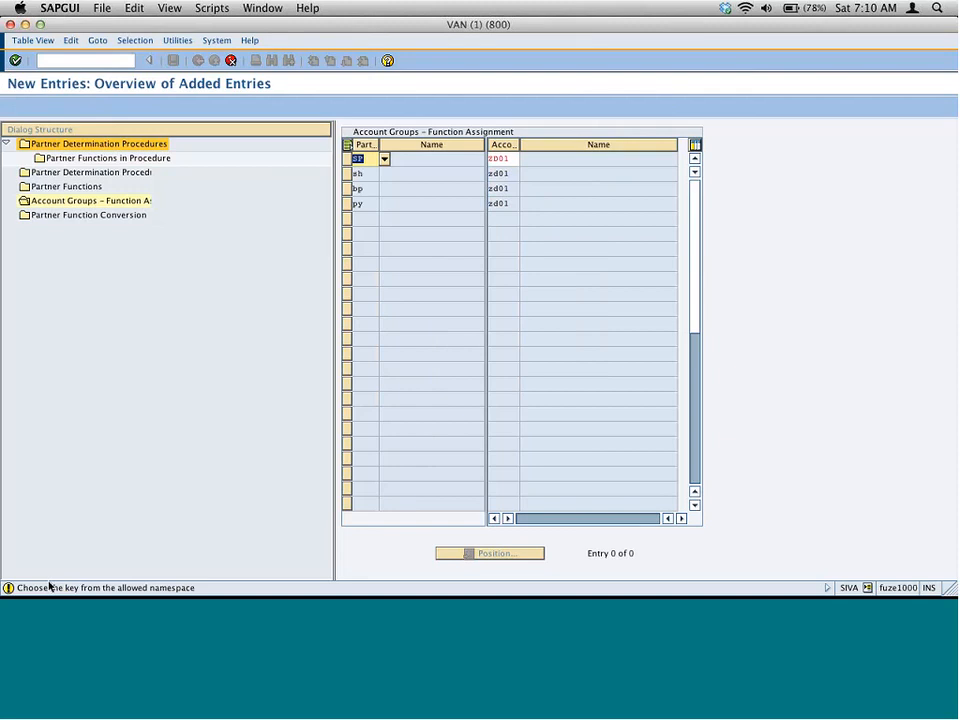
key(Return)
key(Return)
key(Return)
key(Return)
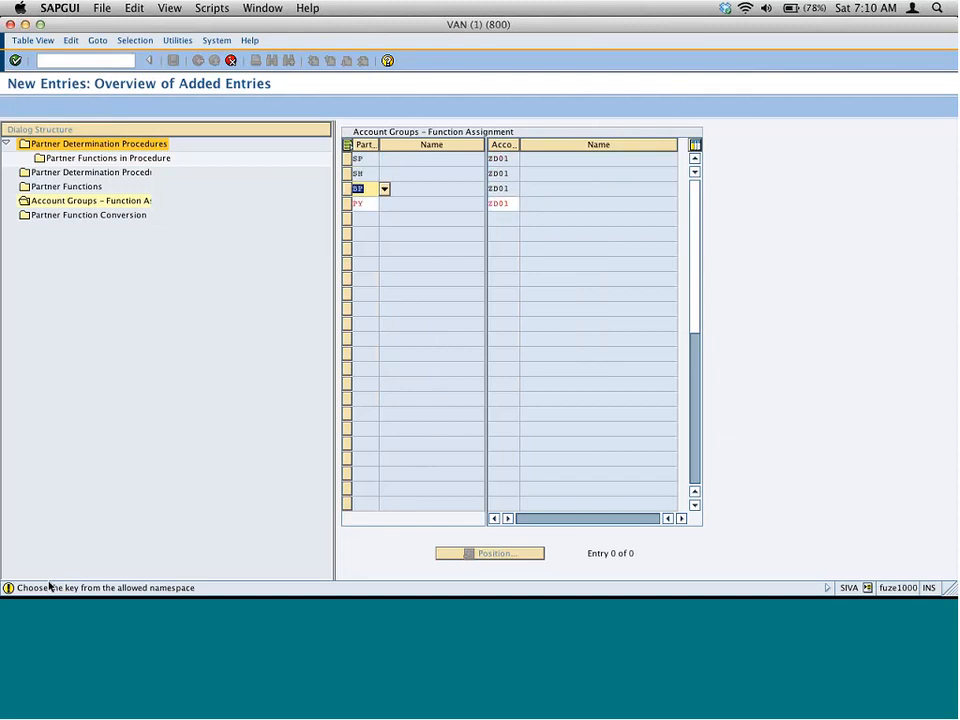
Step: Switch to inkBook, paste the capture of the new function assignment entries, and place it near the bottom of the Test page
key(super+Tab)
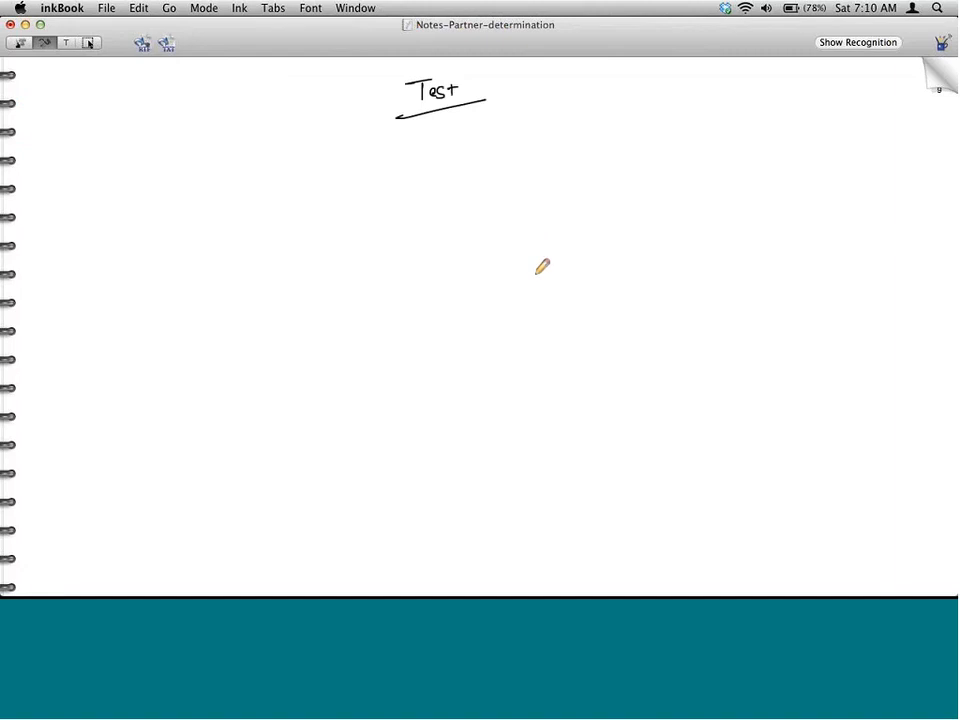
key(super+v)
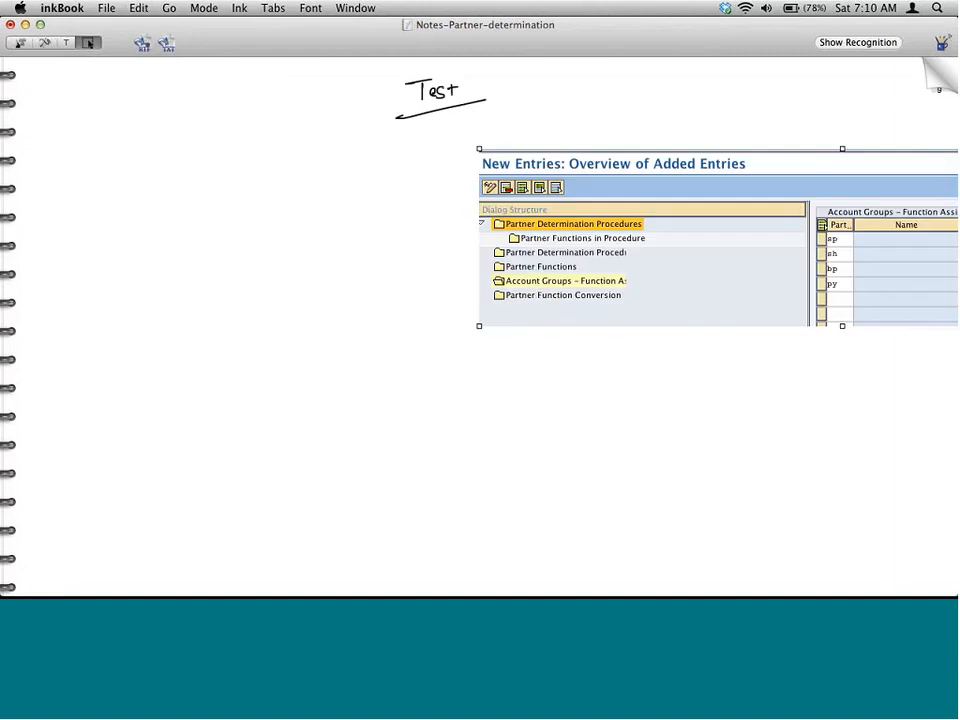
drag(646, 236, 266, 479)
click(205, 295)
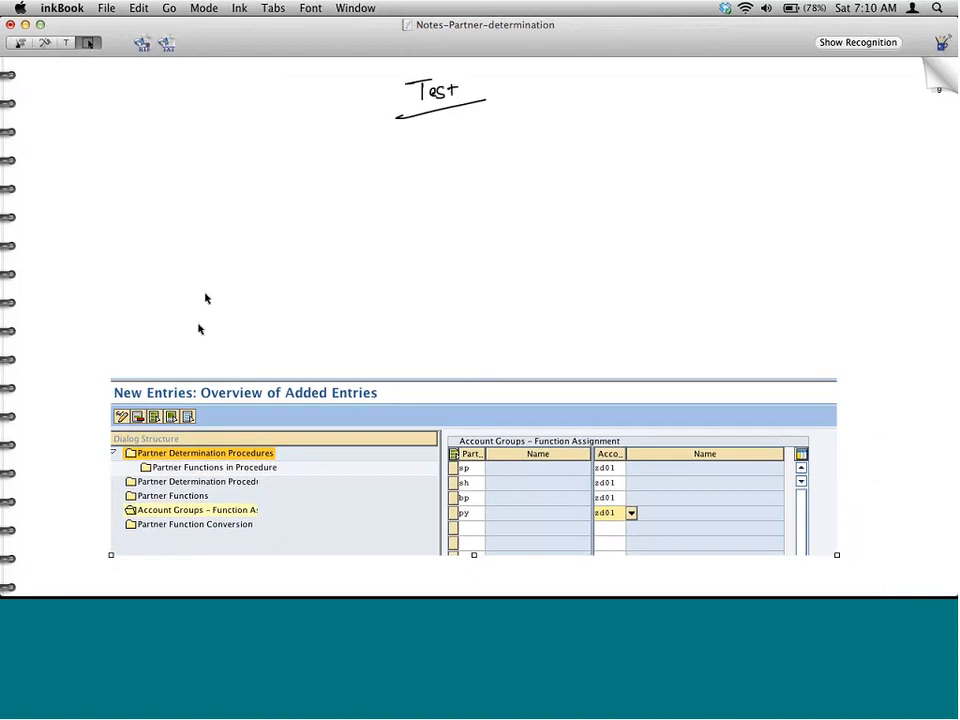
Step: Capture the customer's Partner Functions table in SAPGUI and place the image in the inkBook notes under the Test heading
key(super+Tab)
key(super+grave)
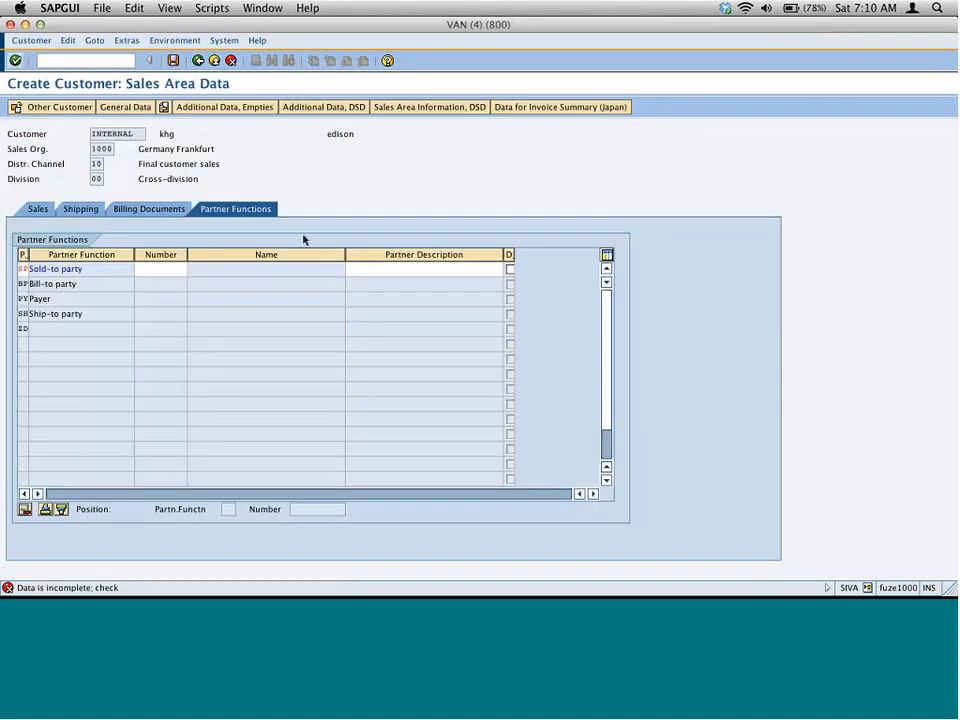
drag(4, 192, 405, 336)
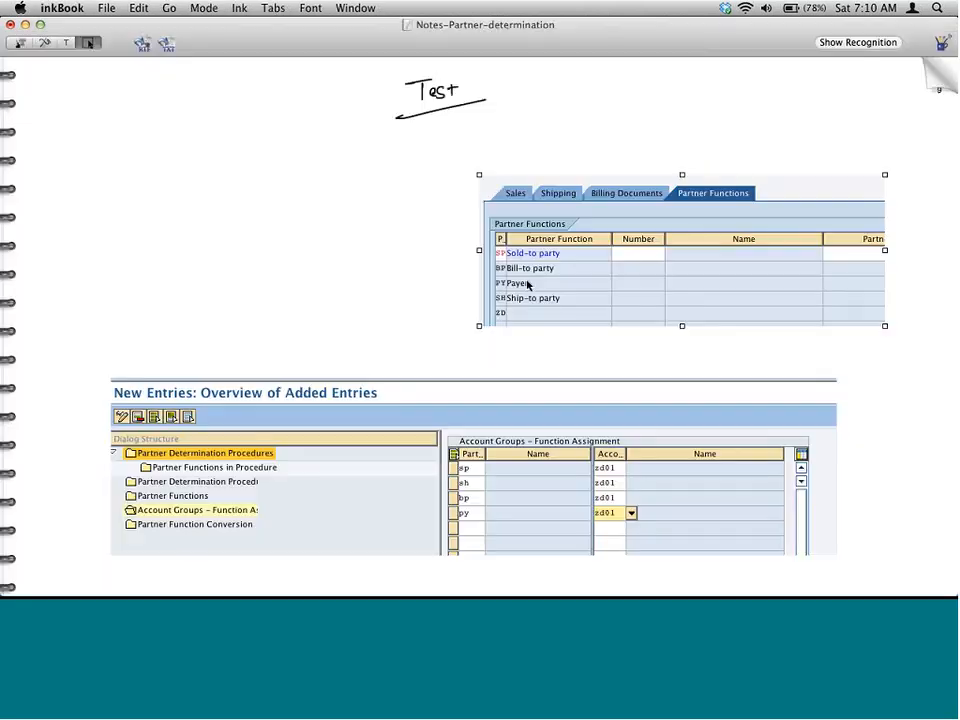
drag(673, 201, 523, 168)
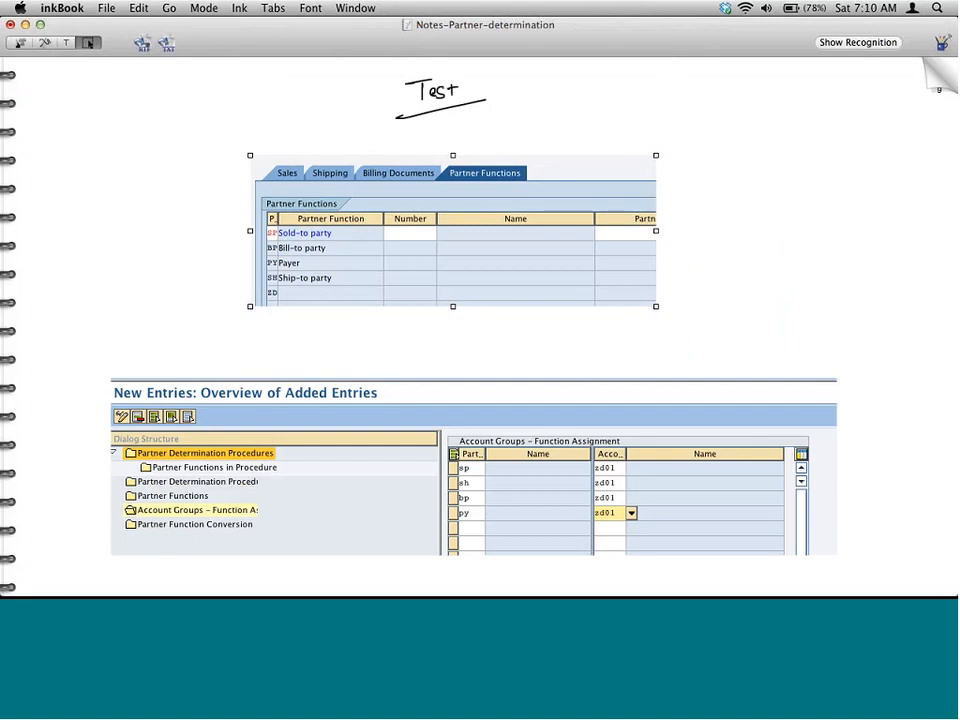
Step: Mark crosses with the pen over the empty Number cells in the pasted Partner Functions table
click(45, 43)
drag(391, 220, 421, 240)
mouse_move(412, 219)
mouse_down()
mouse_move(405, 252)
mouse_move(420, 272)
mouse_move(412, 290)
mouse_up()
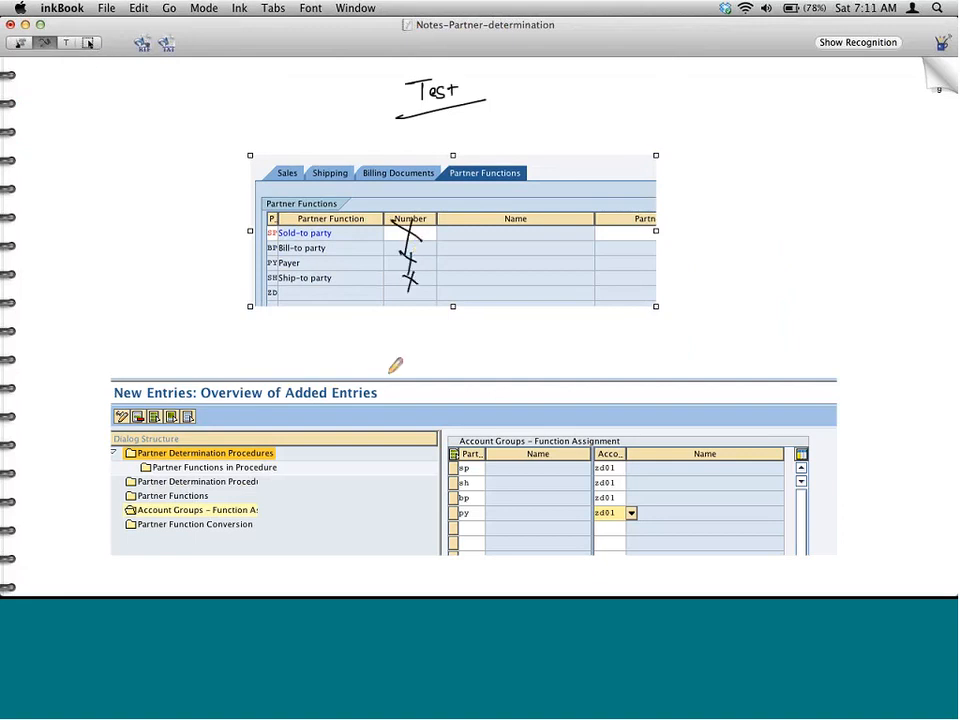
Step: Handwrite an underlined "Fix" heading and the note "Associate all PFs to the newly created C.A.G" above the assignment capture
mouse_move(452, 348)
mouse_down()
mouse_move(462, 368)
mouse_move(500, 360)
mouse_up()
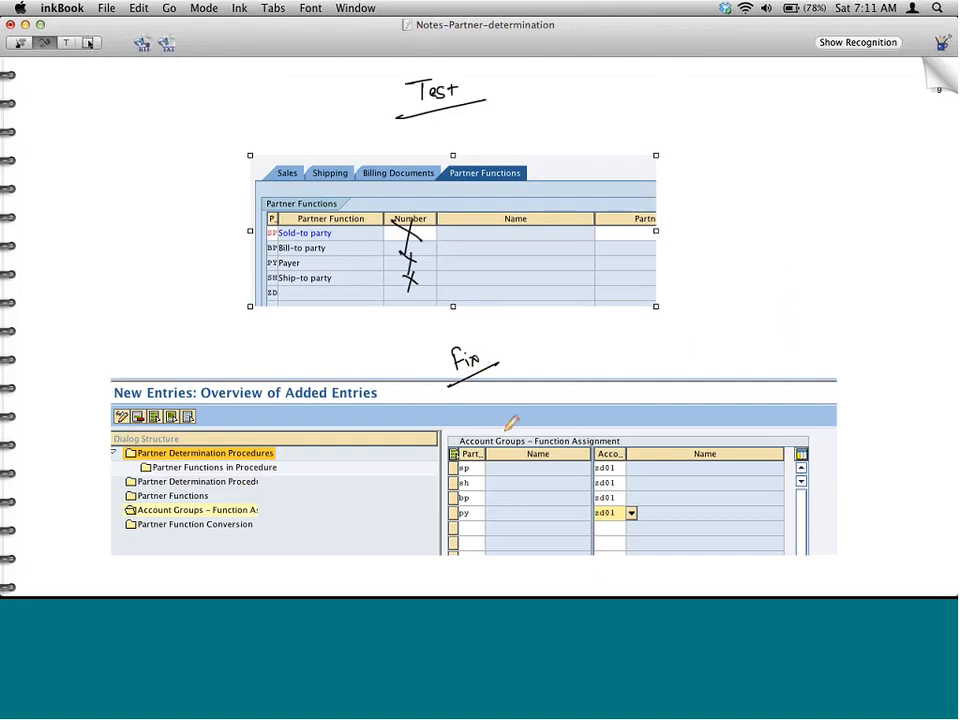
mouse_move(505, 418)
mouse_down()
mouse_move(515, 400)
mouse_move(533, 410)
mouse_move(574, 392)
mouse_move(607, 398)
mouse_up()
mouse_move(609, 398)
mouse_down()
mouse_move(651, 374)
mouse_move(657, 389)
mouse_move(683, 378)
mouse_up()
drag(676, 371, 688, 369)
mouse_move(692, 370)
mouse_down()
mouse_move(710, 371)
mouse_move(765, 339)
mouse_move(786, 369)
mouse_move(796, 340)
mouse_move(842, 336)
mouse_move(862, 320)
mouse_move(862, 330)
mouse_move(856, 323)
mouse_move(906, 313)
mouse_move(955, 318)
mouse_up()
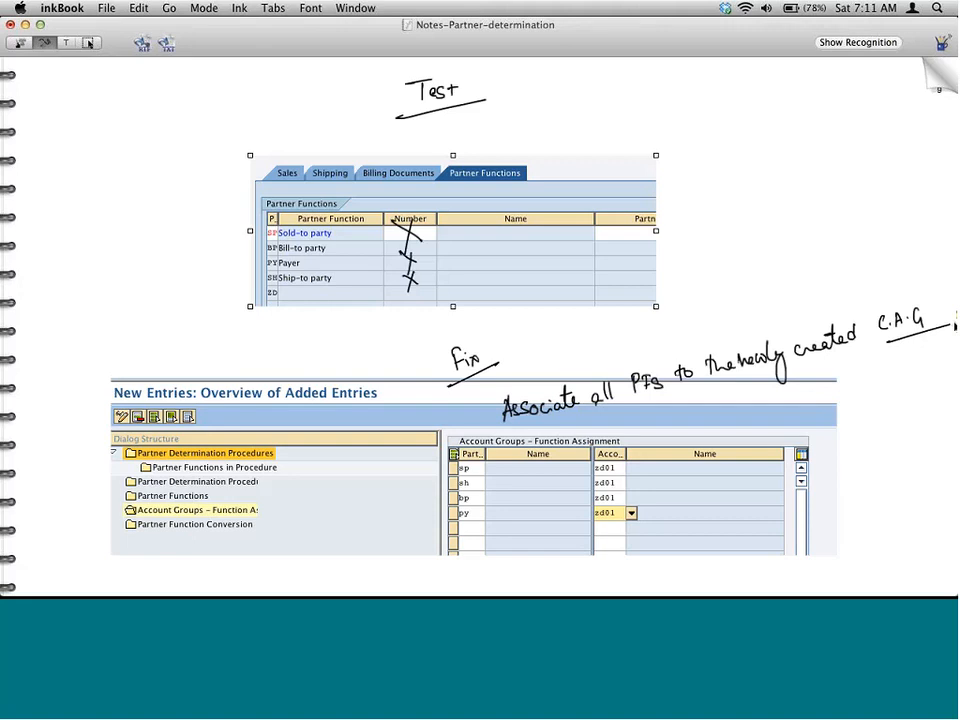
Step: Switch to SAPGUI and start creating a customer with transaction VD01, account group ZD01 and sales area 1000/10/00
click(932, 85)
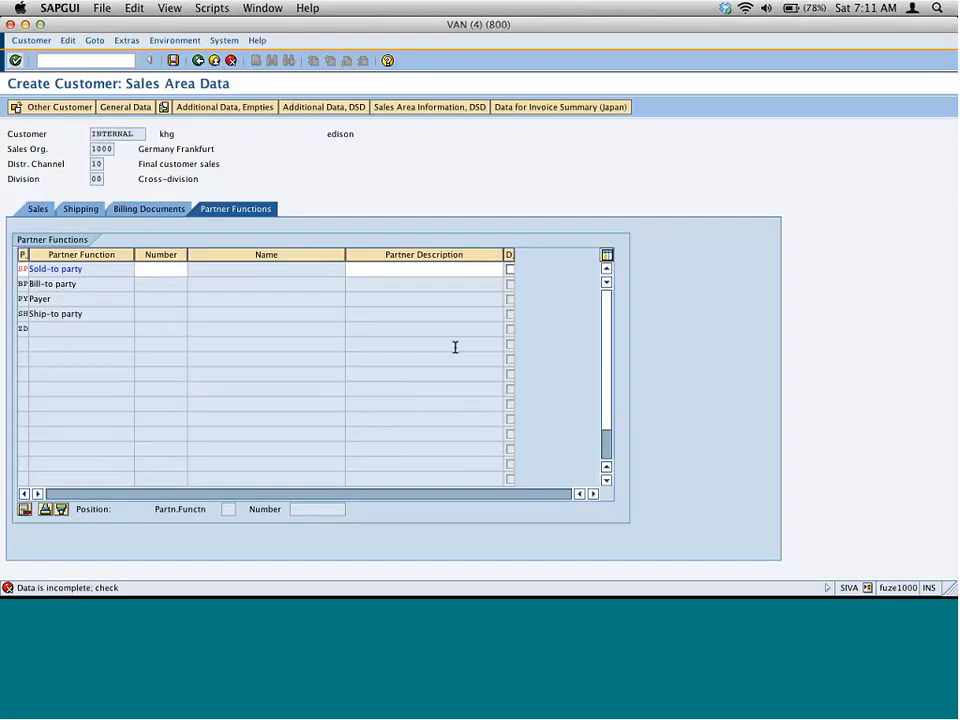
click(81, 57)
text(/nvd)
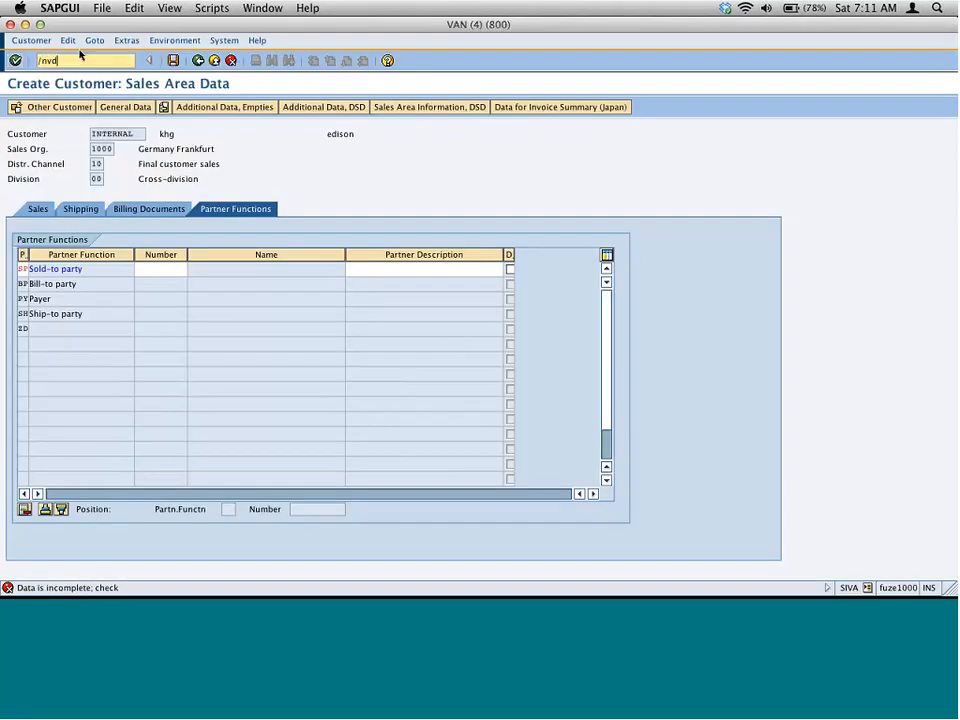
text(01)
key(Return)
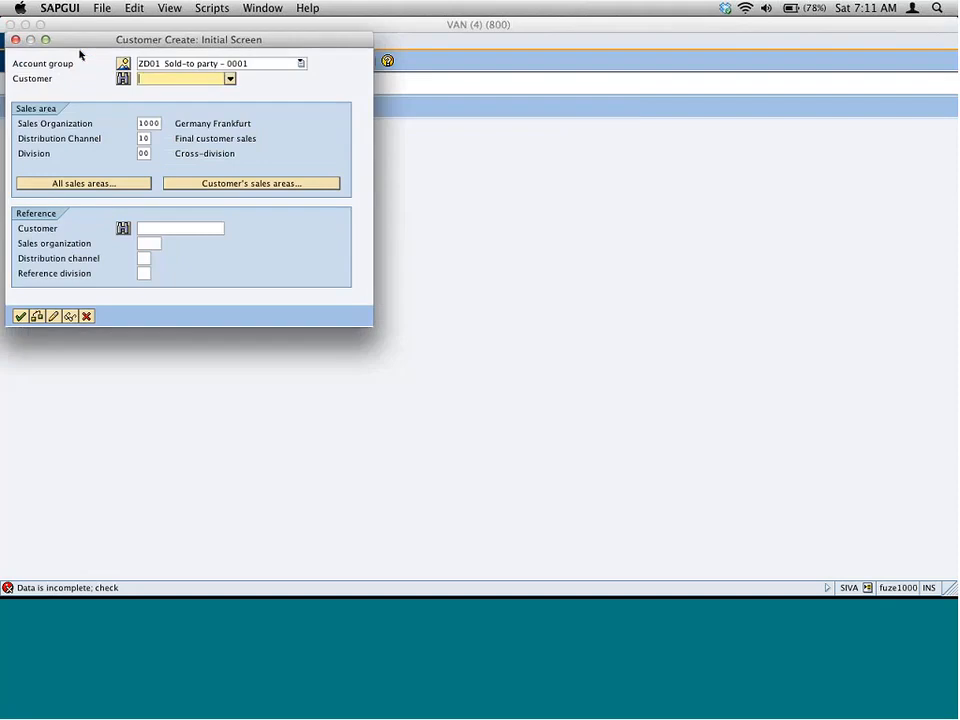
key(Return)
Step: Set the customer's title to Dr., the name to "sadf" and the search term to "asdf"
key(d)
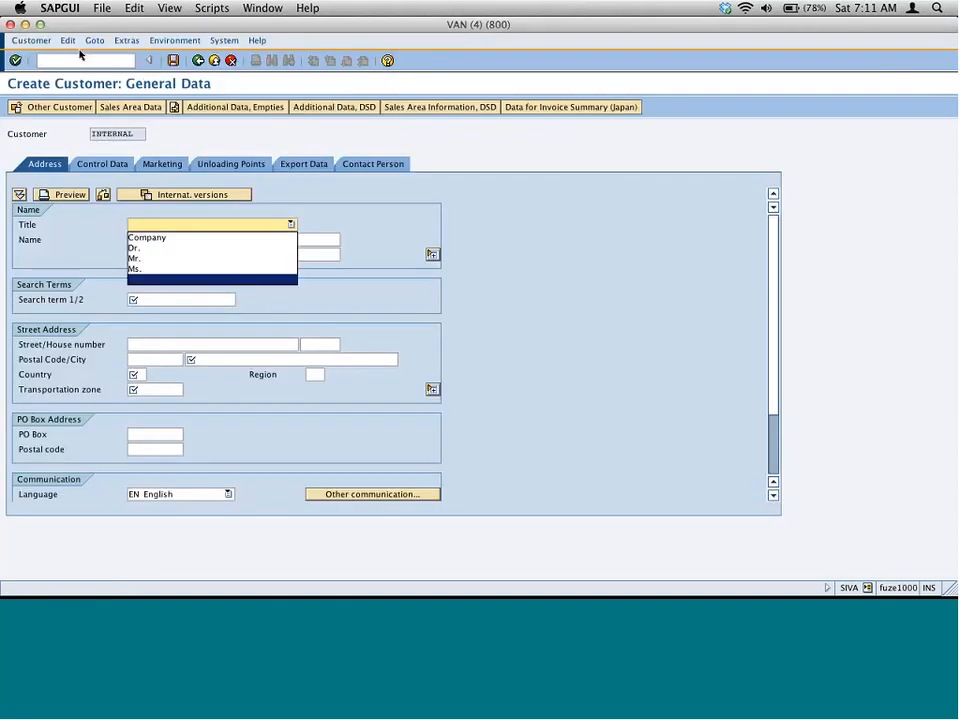
key(Tab)
text(sadf)
key(Tab)
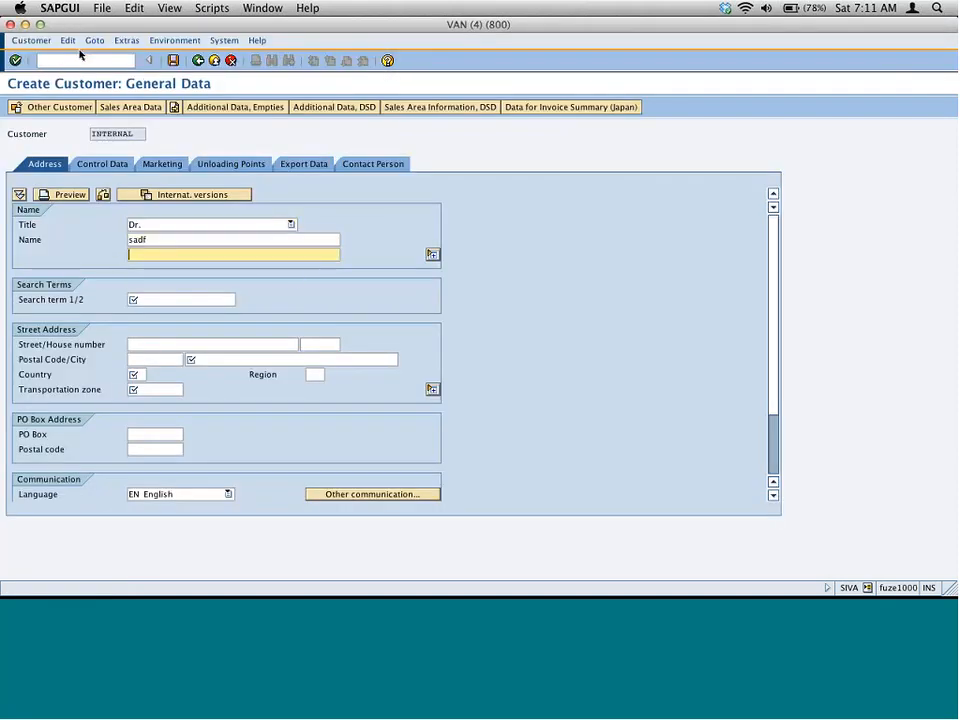
key(Tab)
text(asdf)
key(Tab)
key(Tab)
key(Tab)
key(Tab)
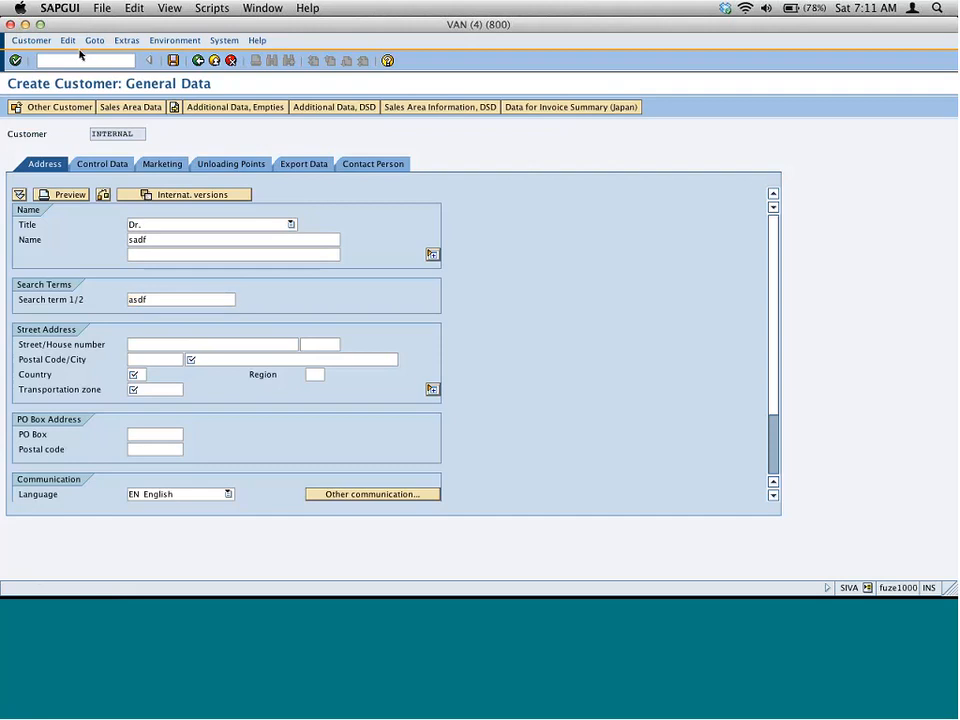
text(edis)
key(Down)
key(Tab)
text(us)
key(Tab)
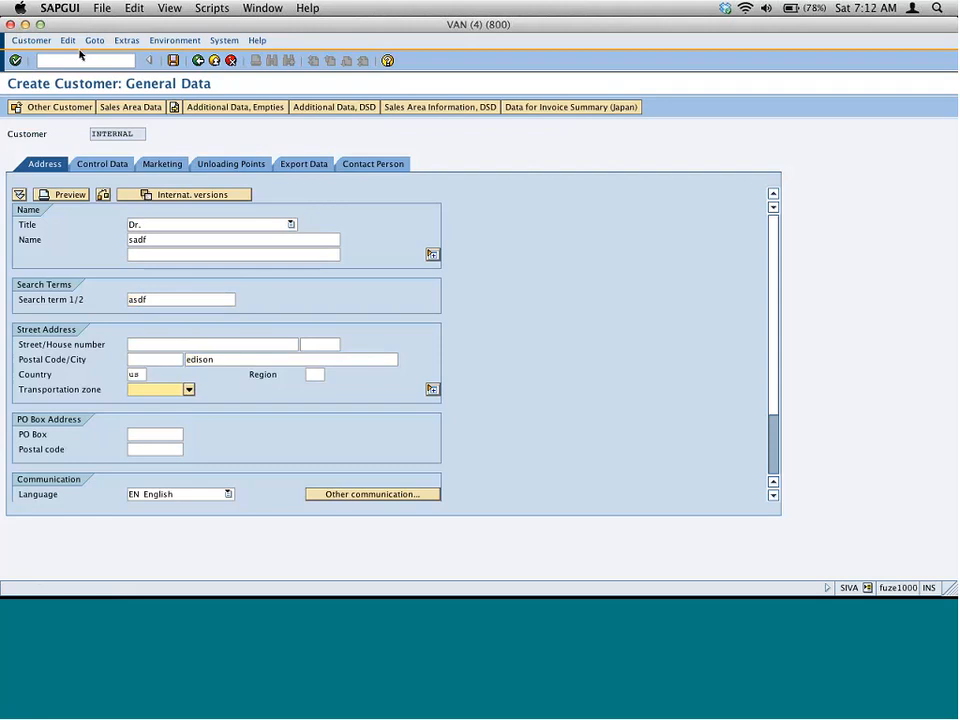
key(F4)
key(Return)
key(Return)
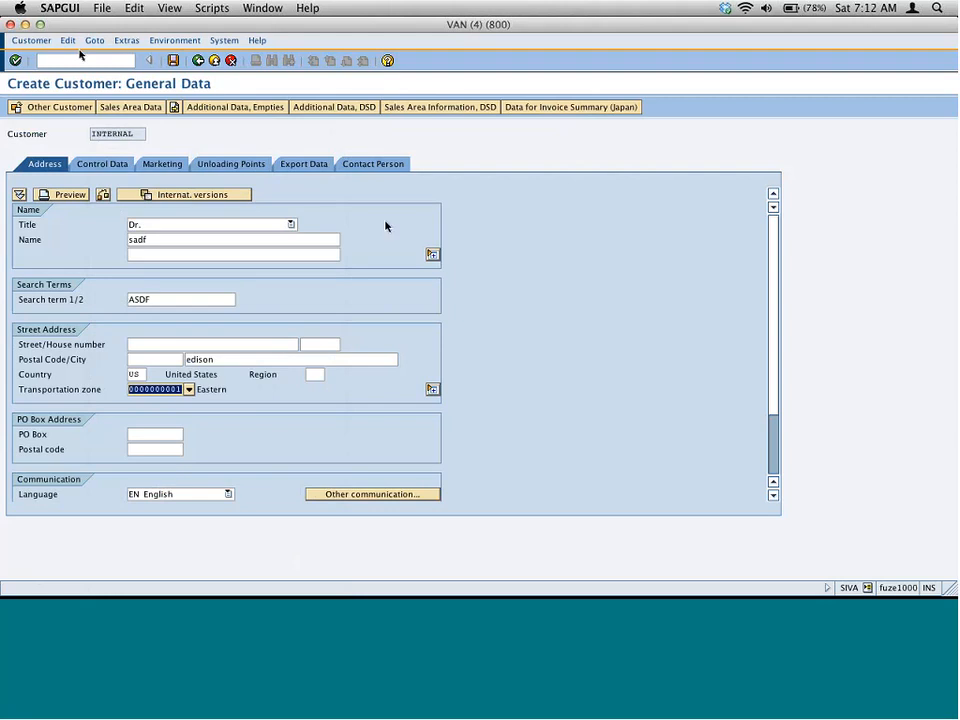
Step: Open the partner functions in the customer's sales area data and check whether the partner numbers are determined
click(130, 107)
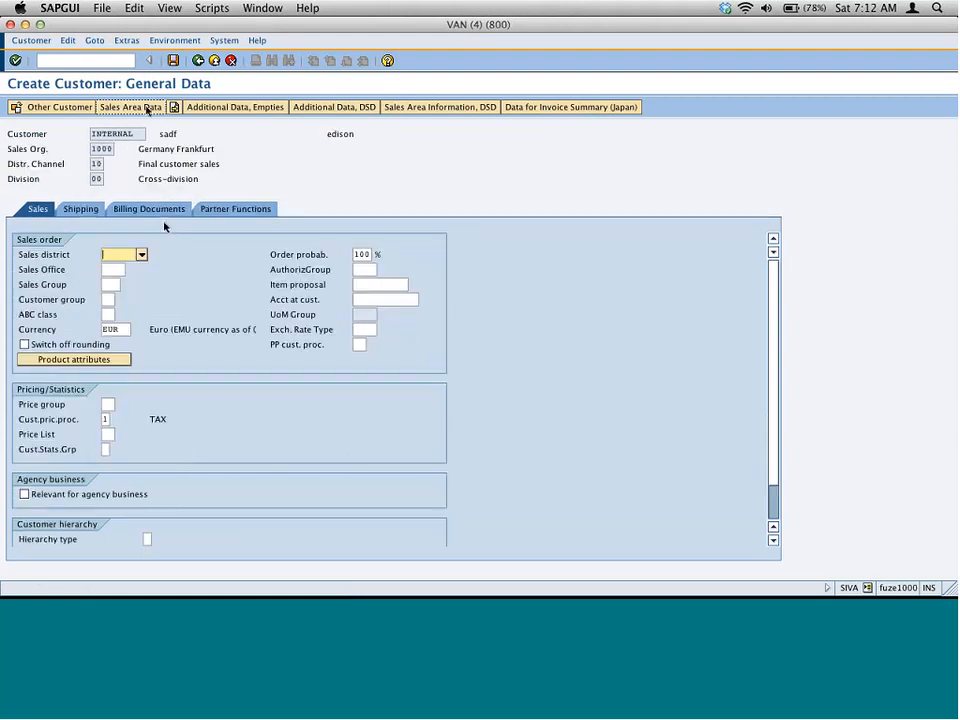
click(245, 210)
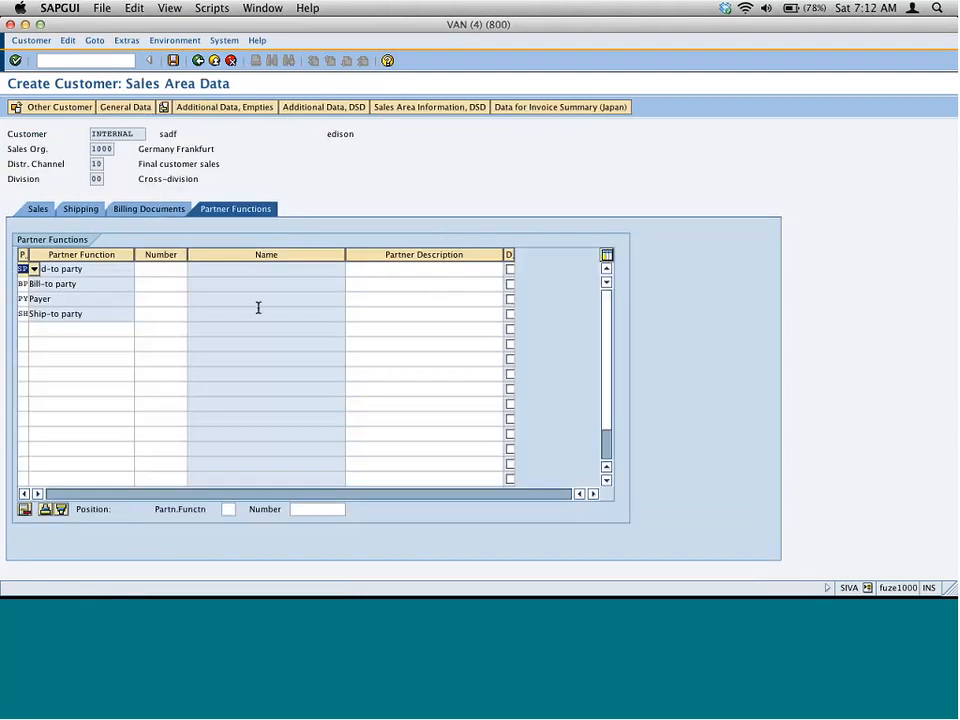
click(175, 262)
key(Return)
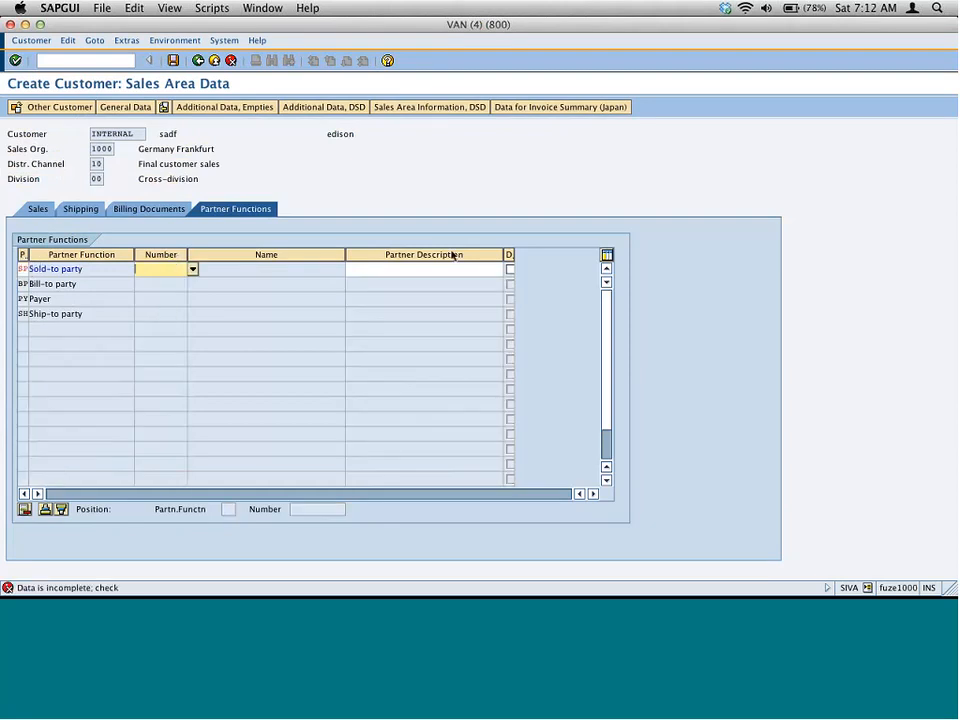
Step: Return to the partner determination session and save the new ZD01 function assignments
key(super+grave)
click(174, 61)
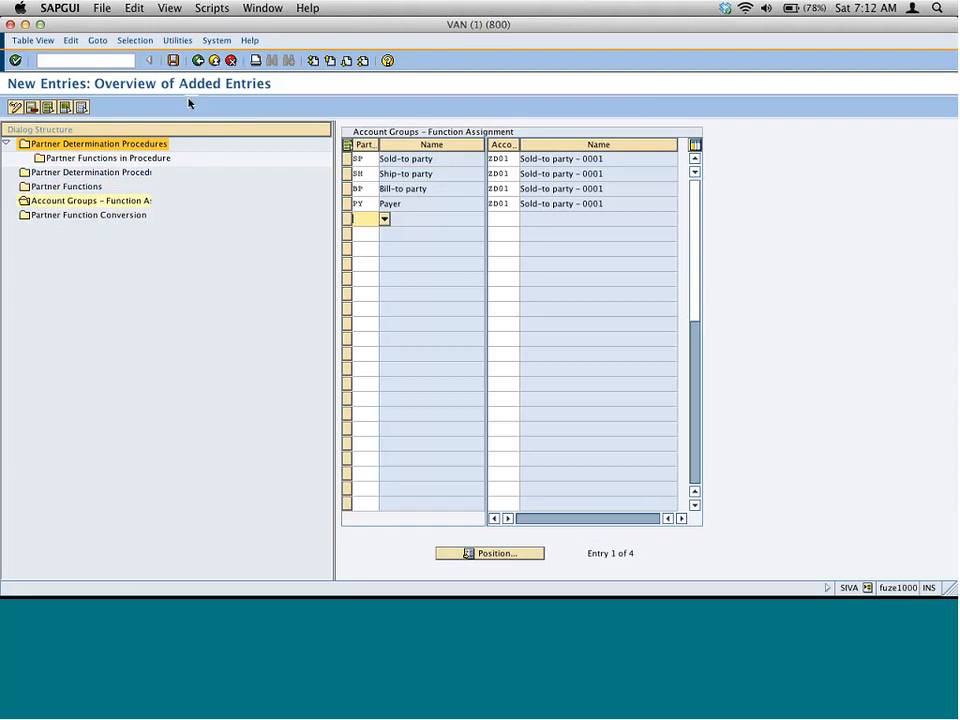
click(174, 61)
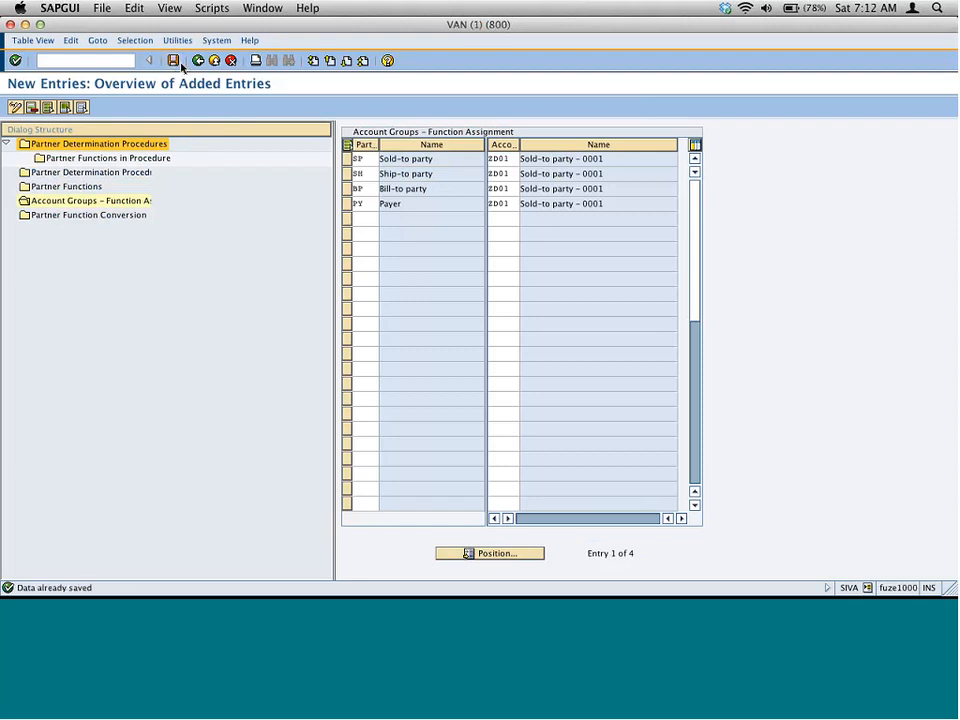
Step: Reopen the customer master partner determination for changing and look up partner function SP with account group ZD01 in the function assignments
click(198, 61)
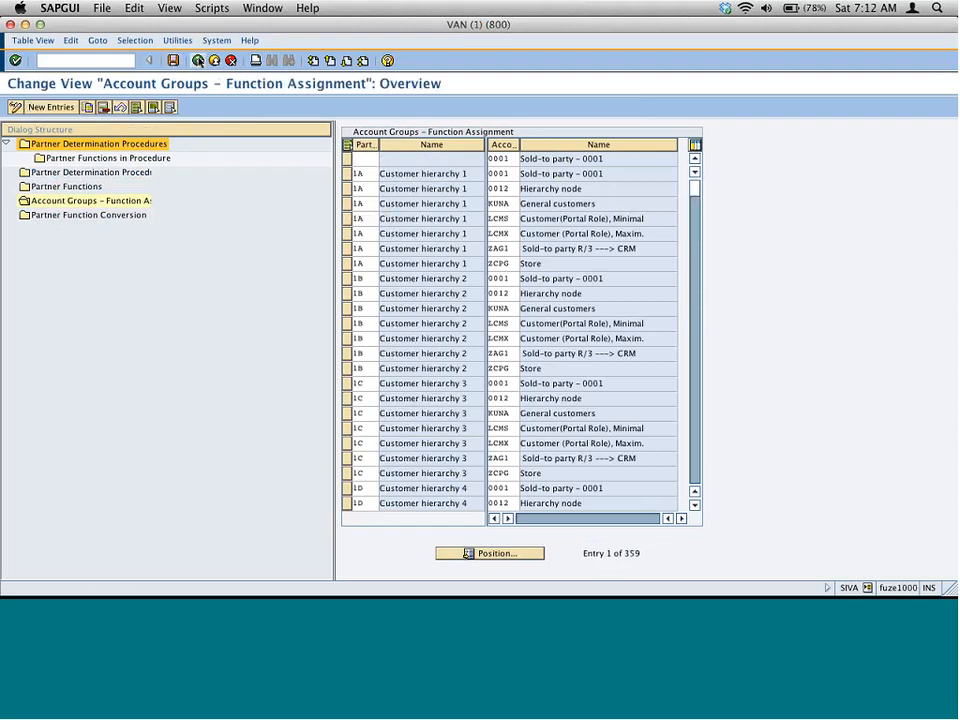
click(199, 62)
click(198, 61)
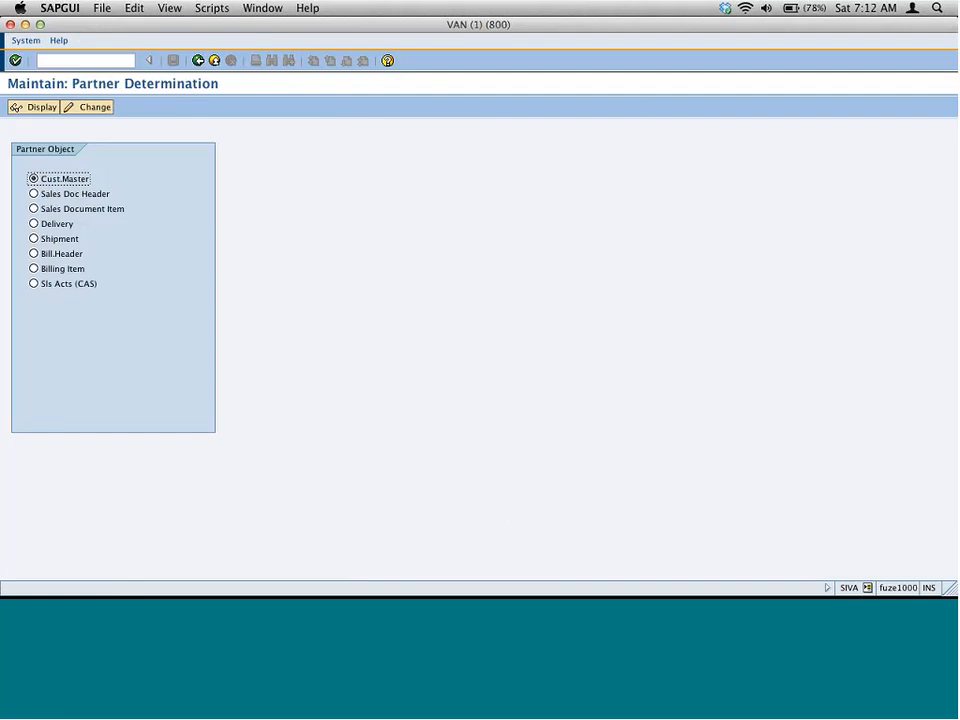
click(100, 106)
click(100, 187)
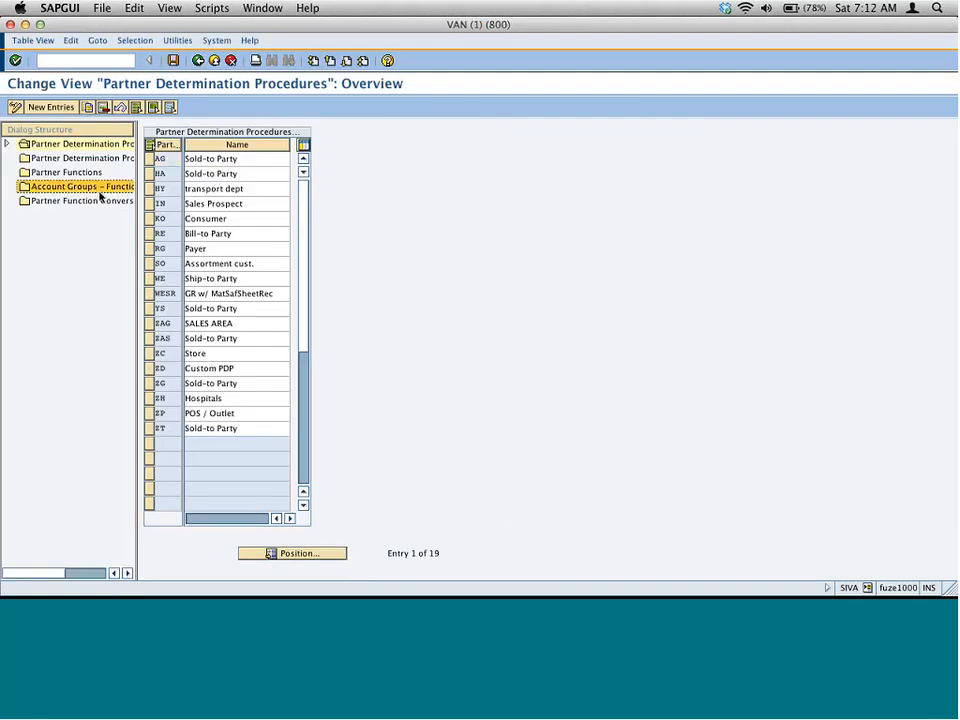
click(335, 552)
text(sp)
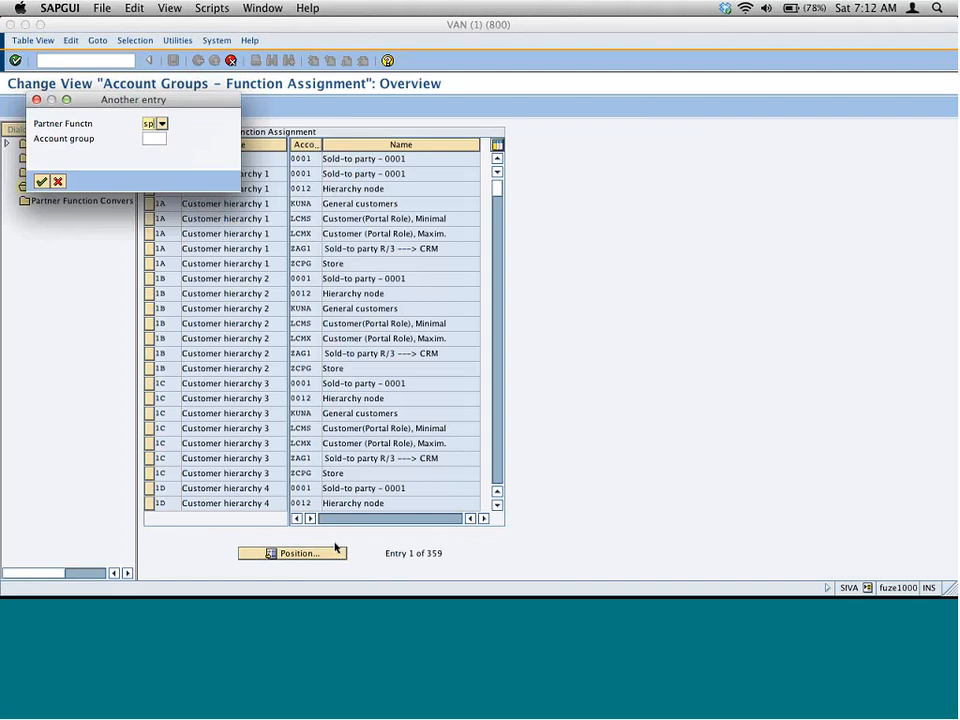
key(Tab)
text(zd01)
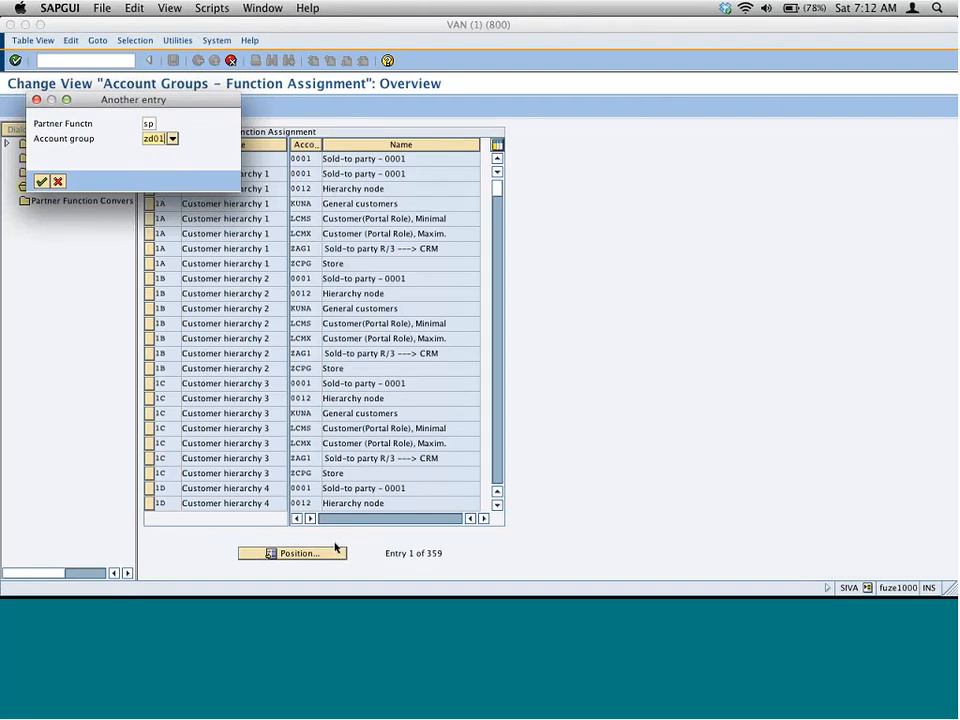
key(Return)
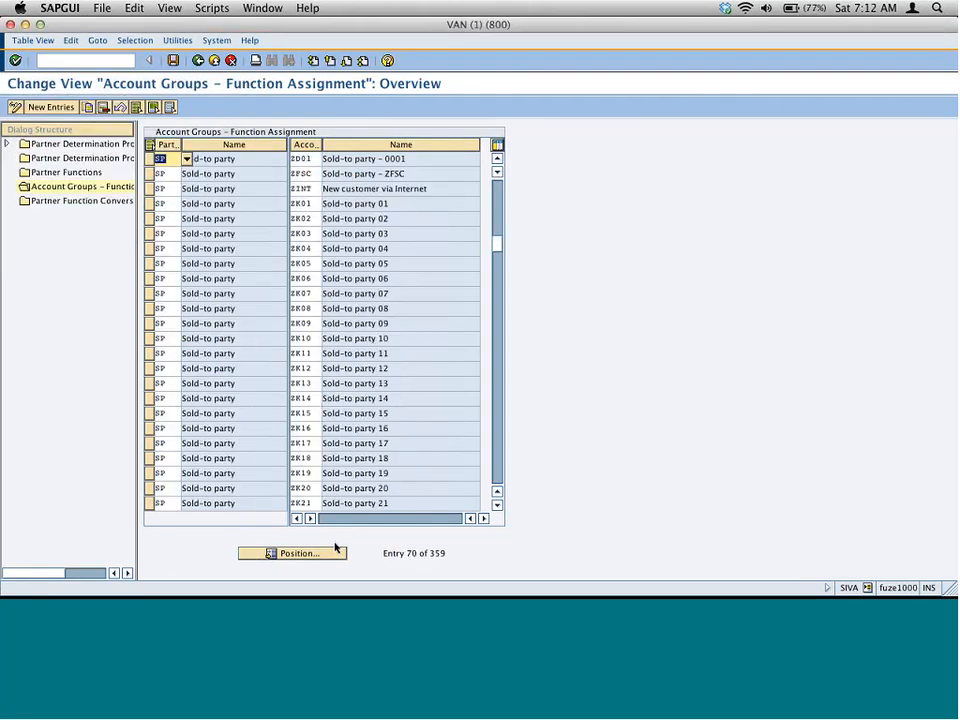
Step: Look up account group ZD01 in the partner determination procedure assignment to check its assigned procedure
double_click(80, 172)
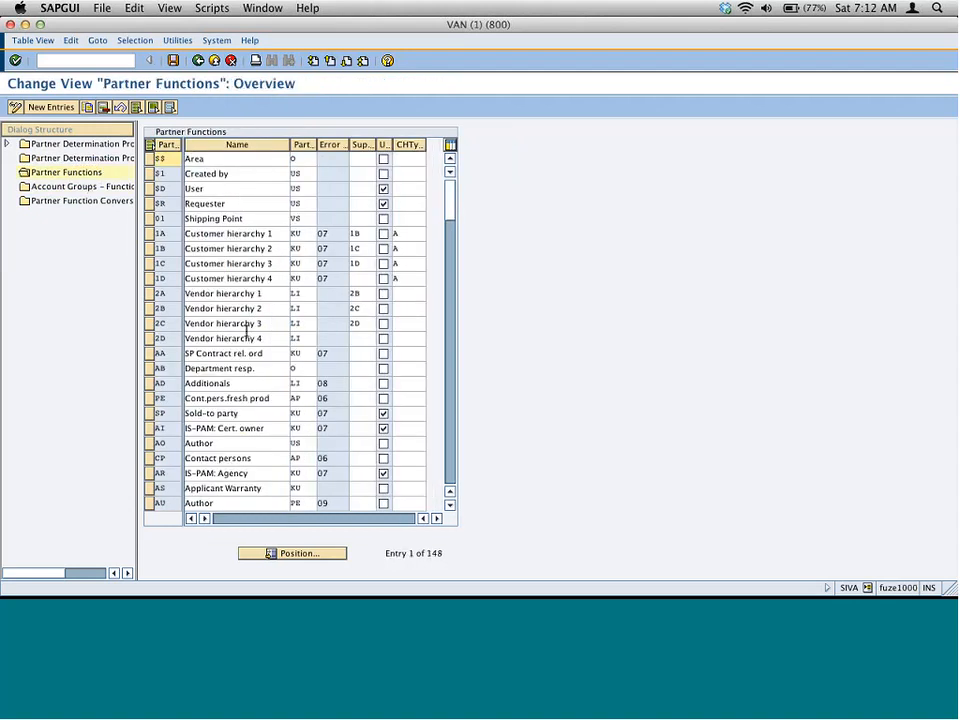
double_click(70, 158)
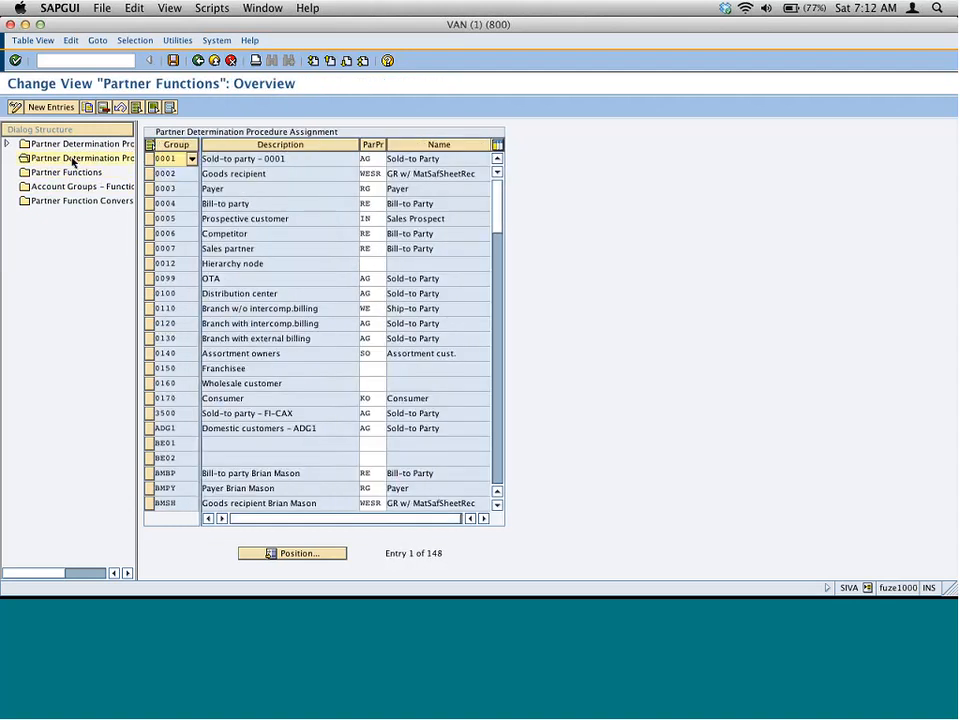
click(343, 550)
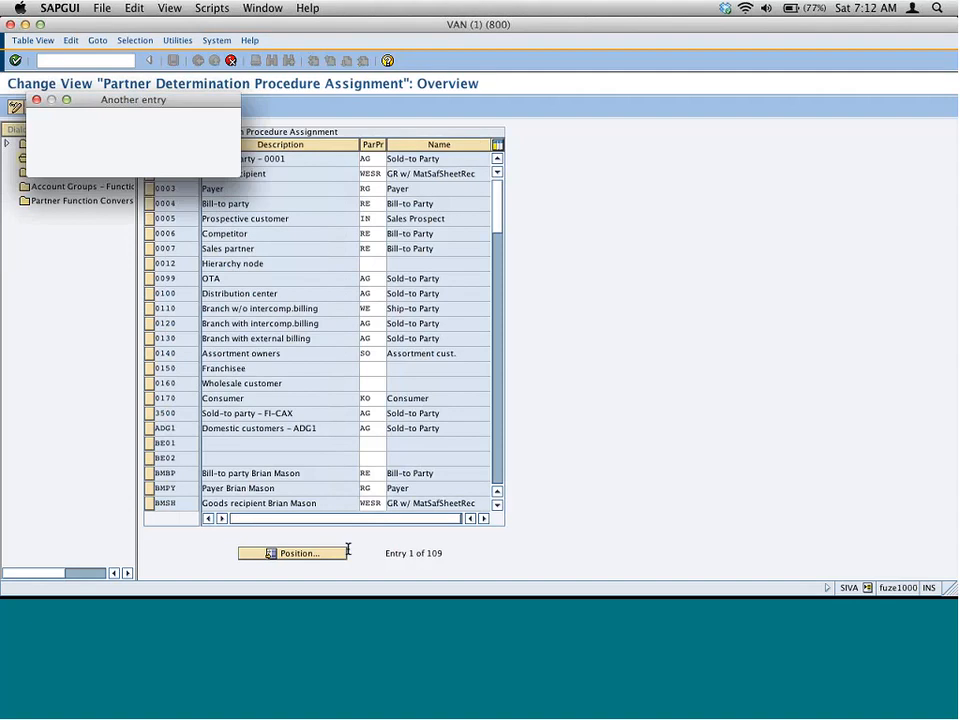
text(zd)
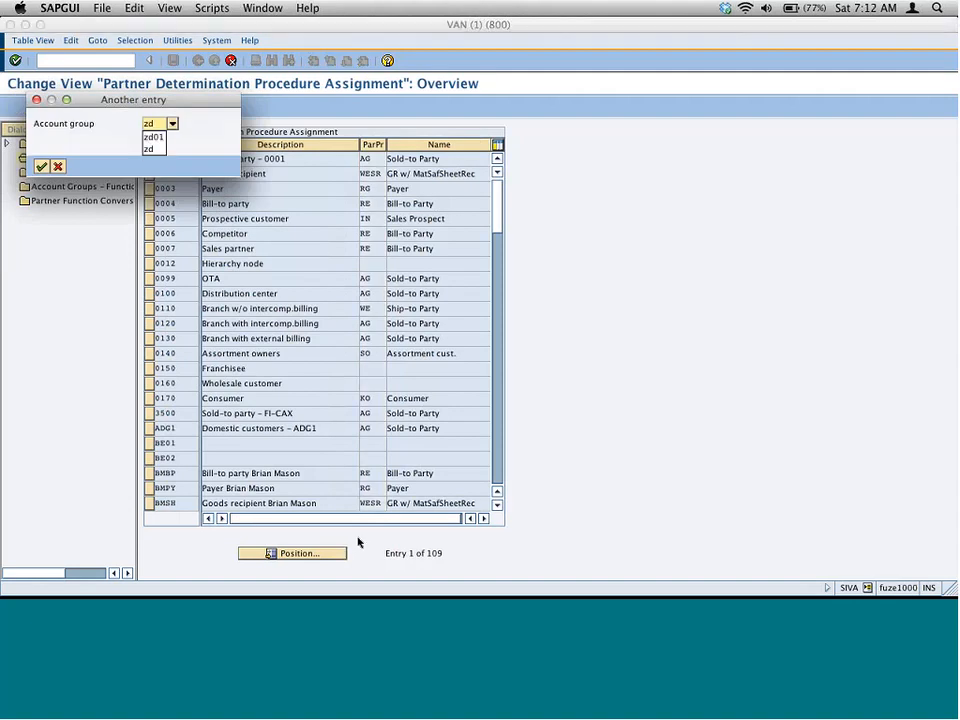
key(Down)
key(Return)
key(Return)
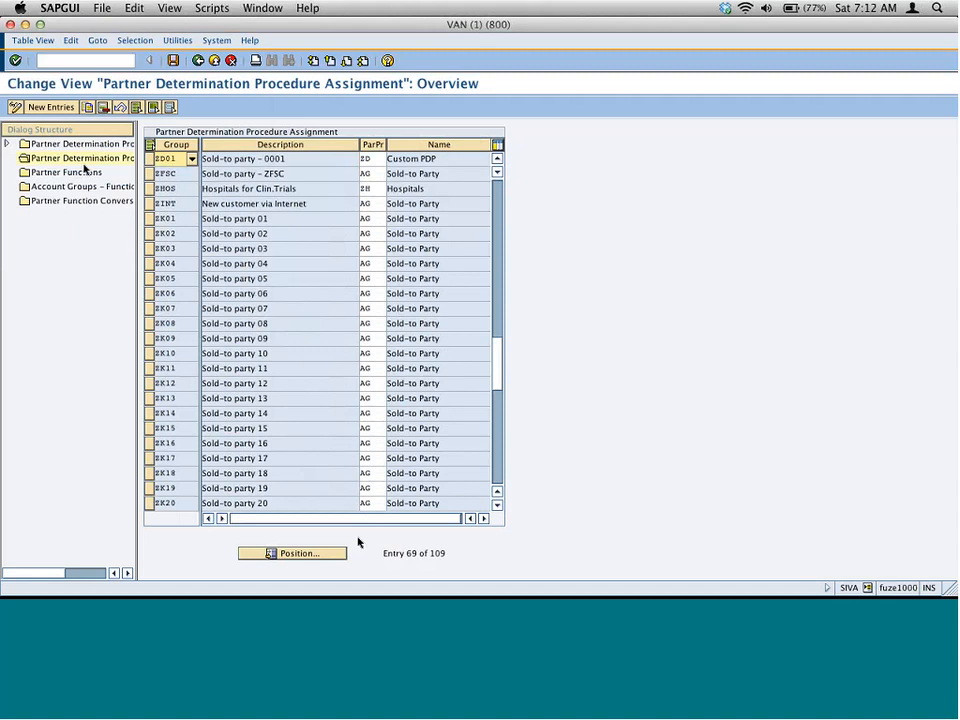
Step: Display the partner functions contained in the ZD Custom PDP procedure and check the mandatory ones
click(7, 143)
double_click(71, 144)
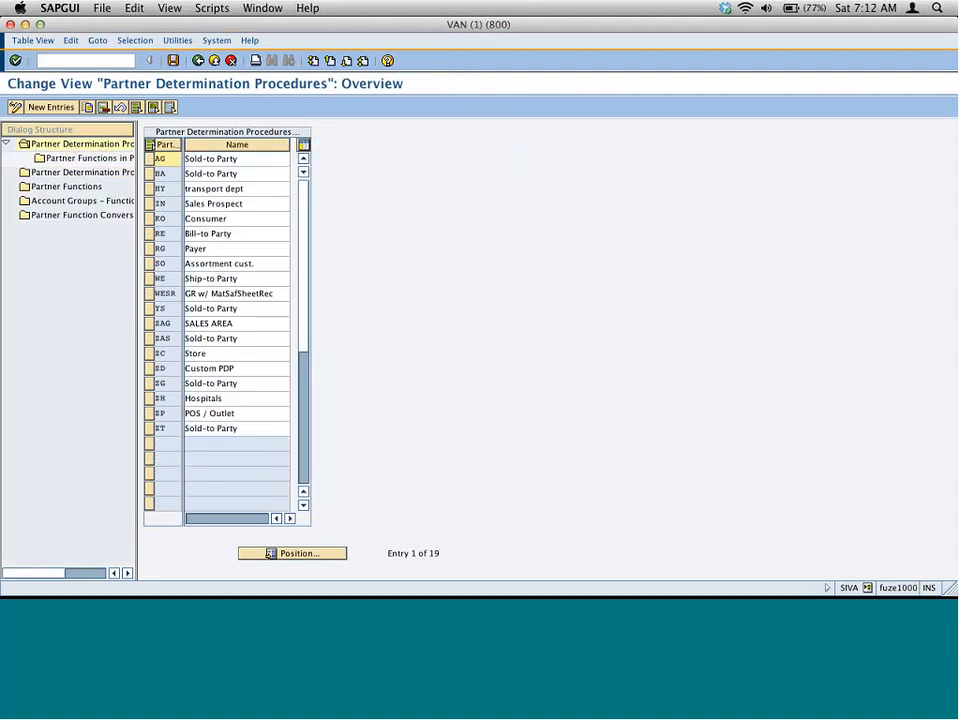
click(149, 368)
double_click(80, 158)
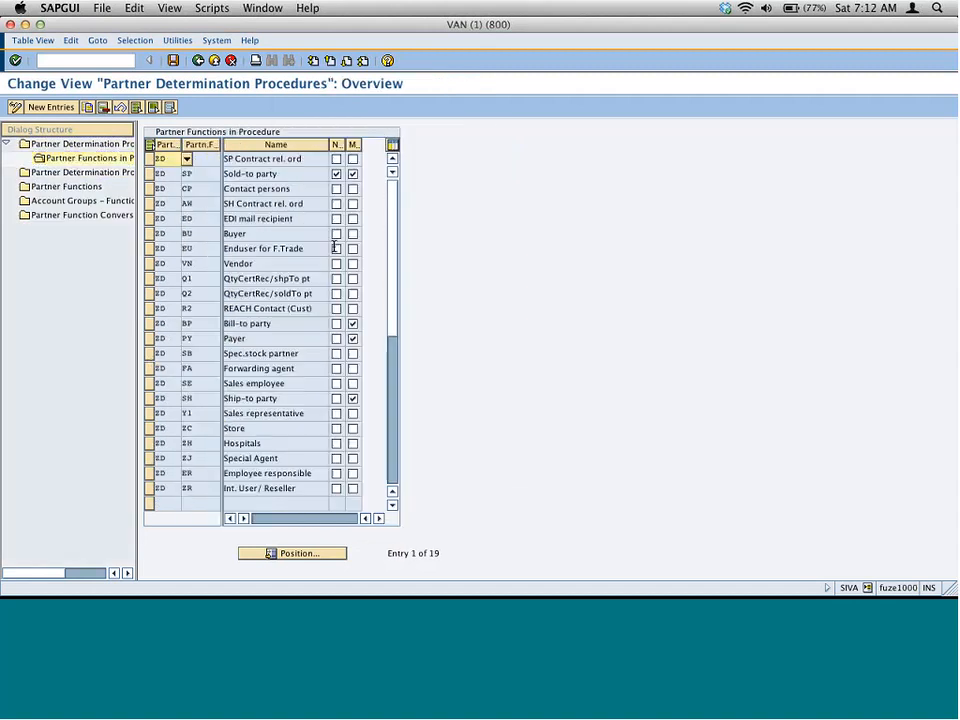
click(306, 366)
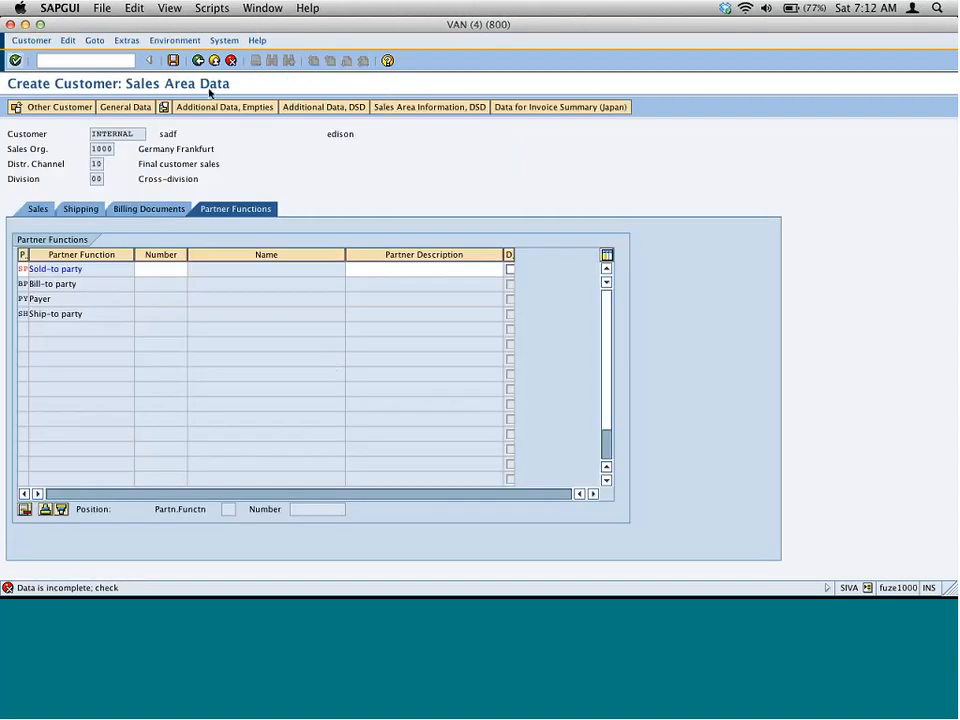
Step: Switch back to the customer creation session and restart it with /nvd01 for account group ZD01 and sales area 1000, 10, 00
click(137, 61)
text(/nz)
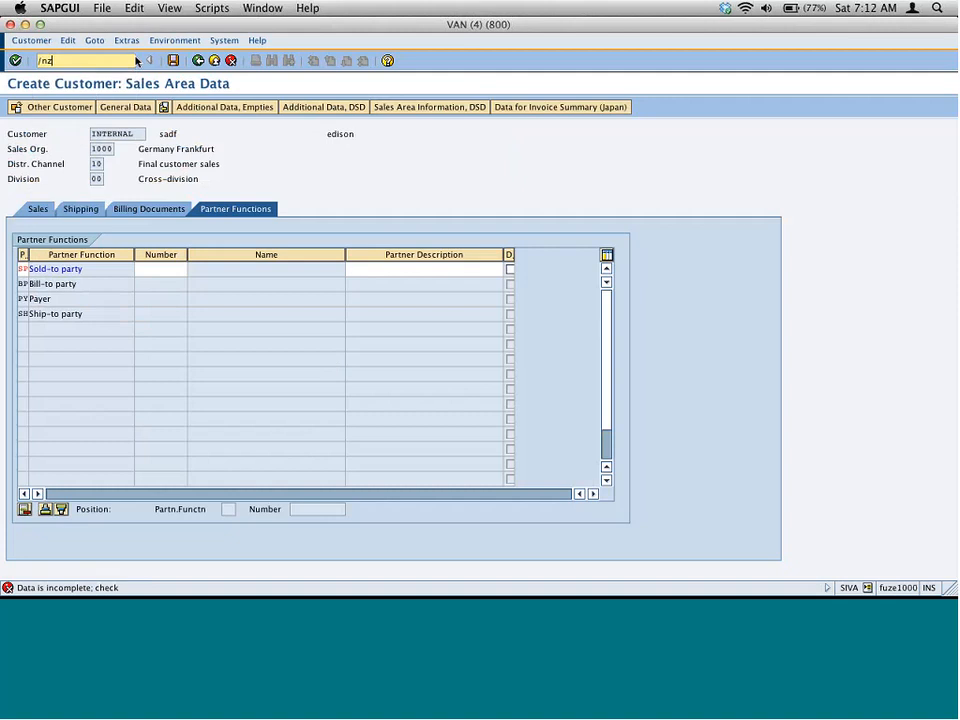
key(BackSpace)
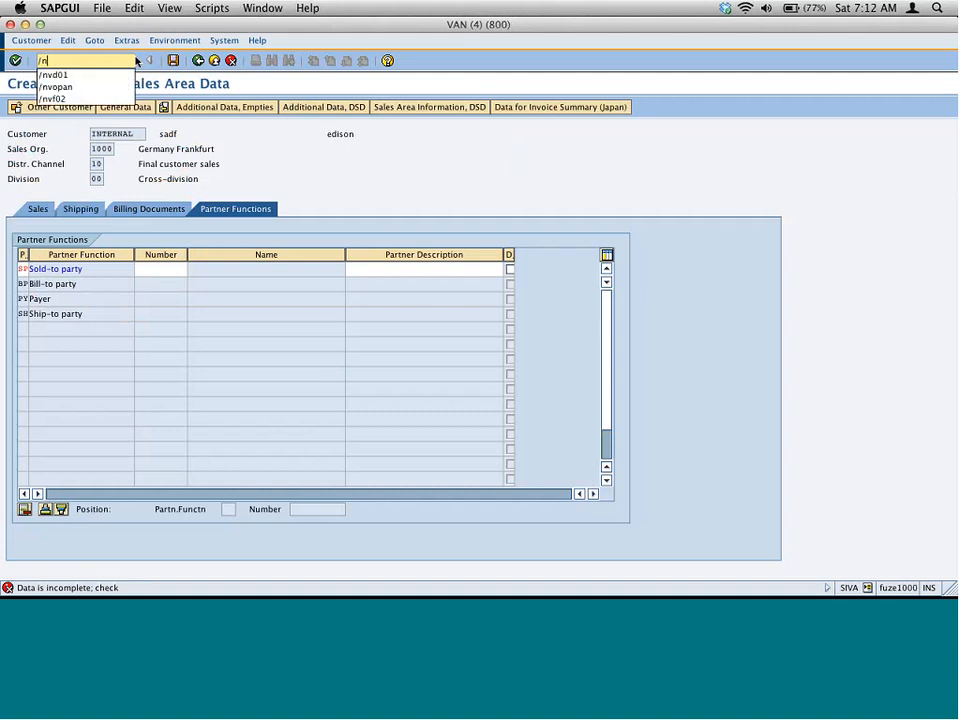
text(vd01)
key(Return)
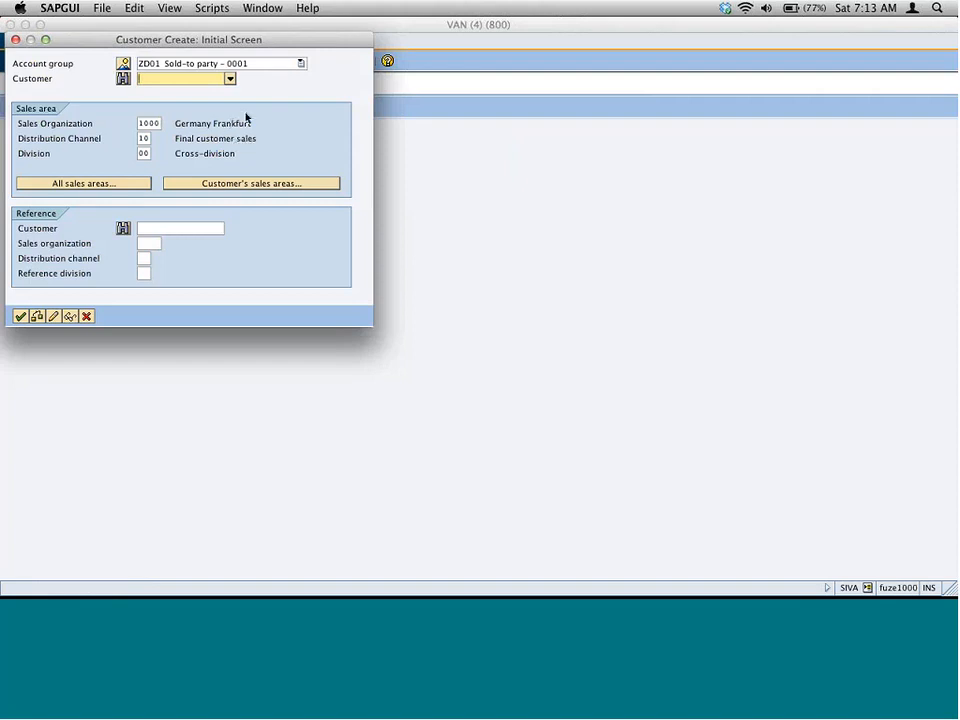
key(Return)
Step: Enter "asdf" as both the new customer's name and search term, leaving the title blank
key(F4)
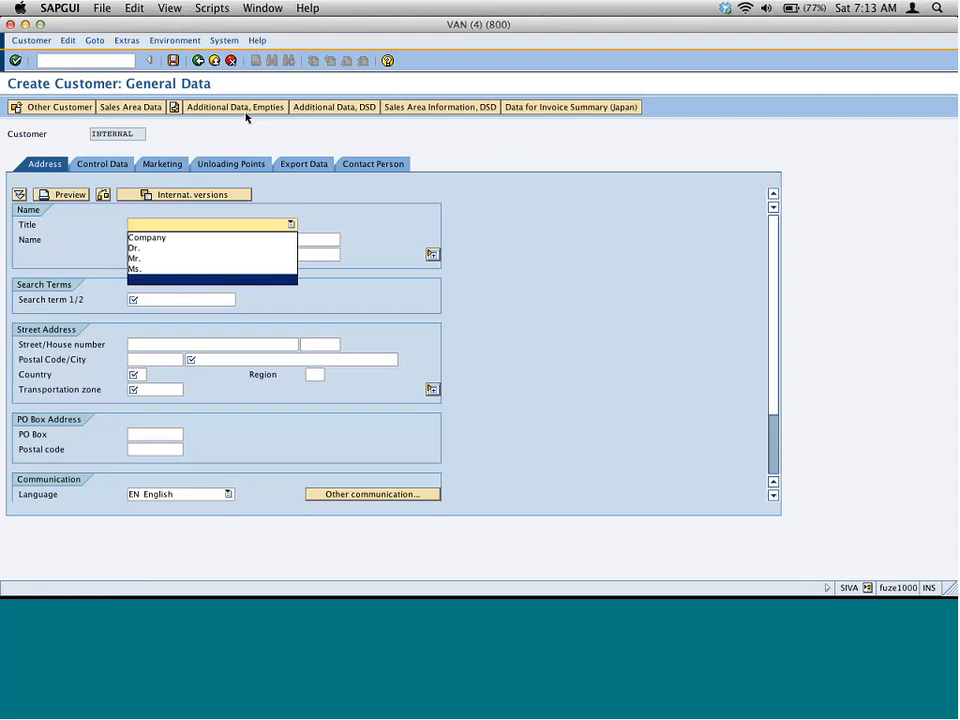
key(Tab)
text(asdf)
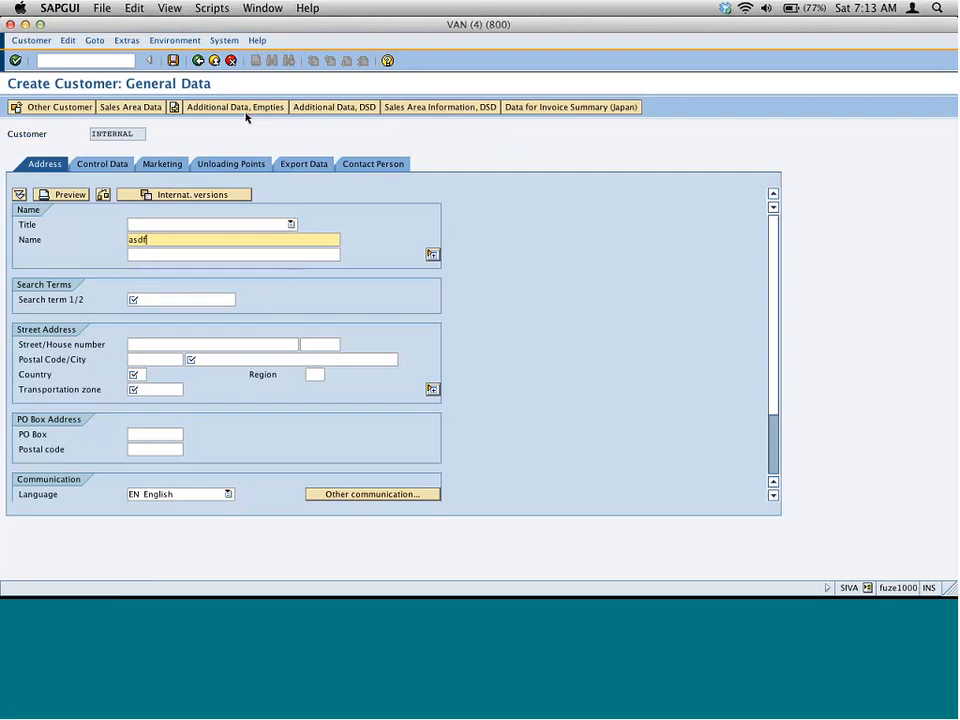
key(Tab)
key(Tab)
text(asdf)
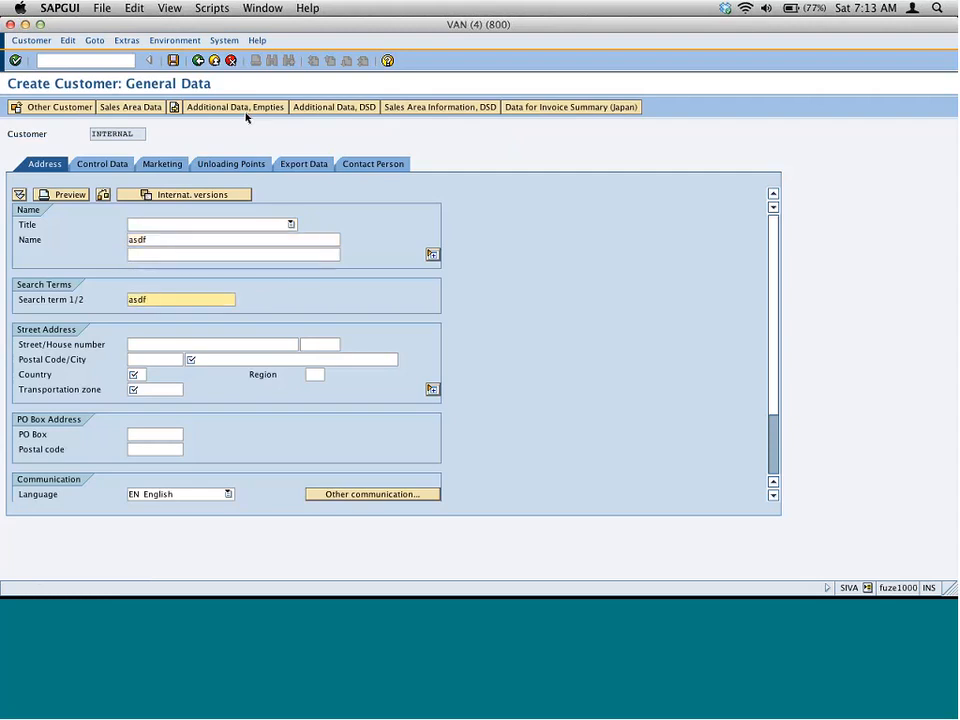
key(Return)
text(edison)
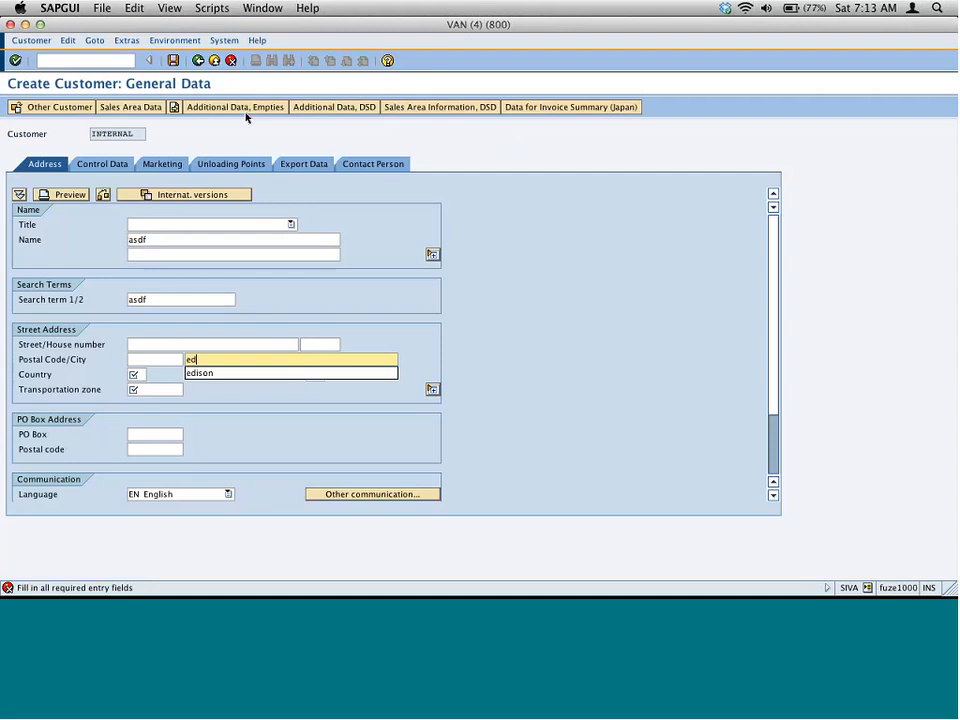
key(Tab)
text(US)
key(Tab)
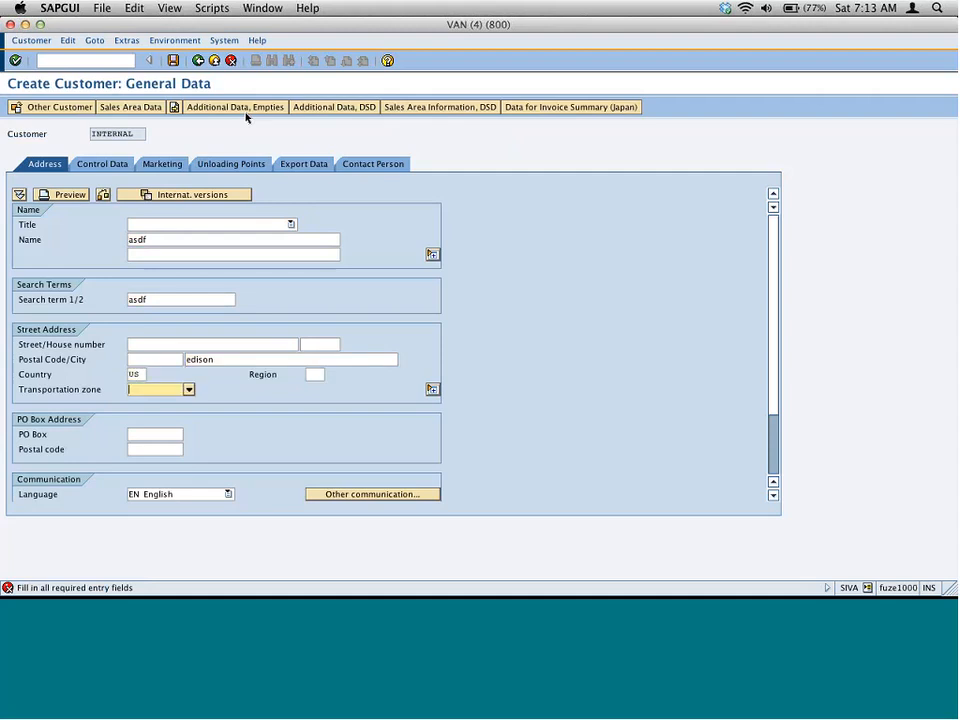
key(F4)
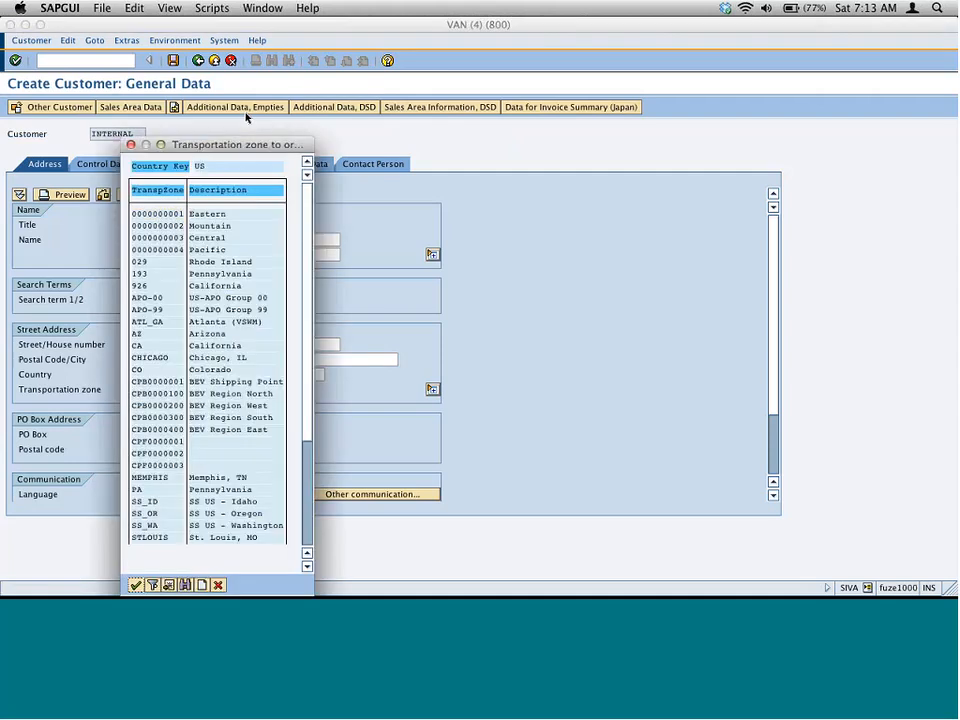
double_click(163, 227)
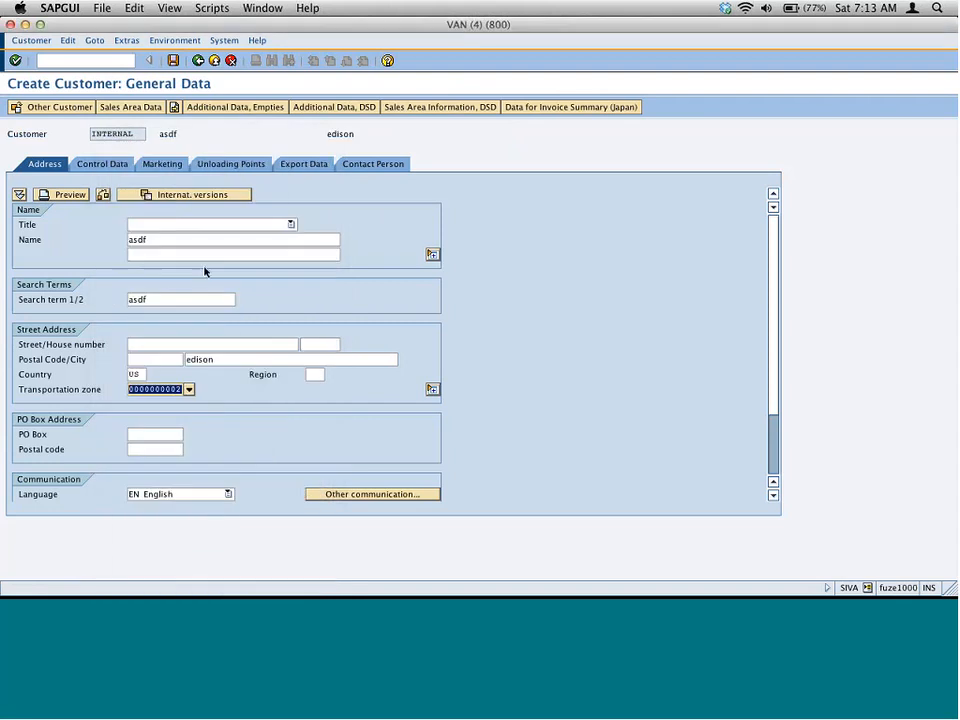
Step: Set the shipping conditions to 01 in the customer's sales area data
click(131, 108)
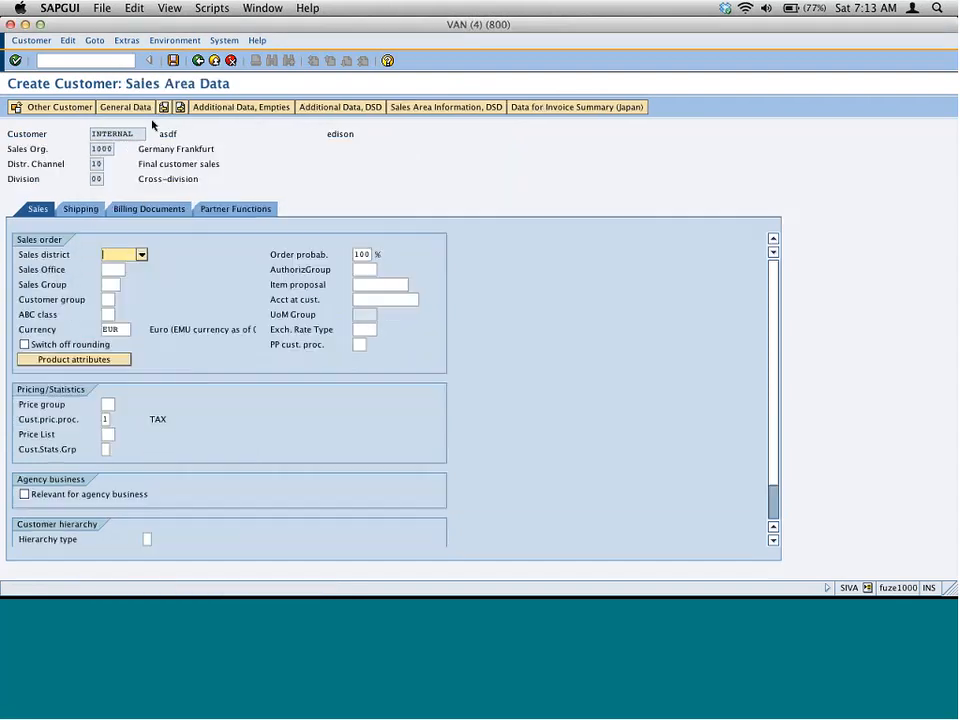
click(81, 209)
click(150, 270)
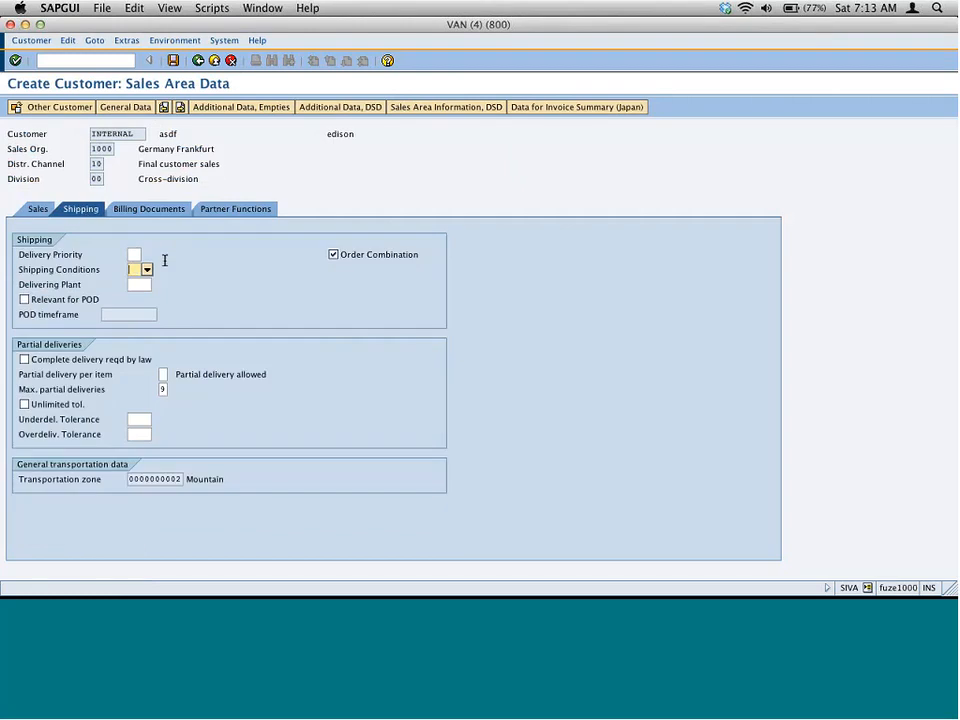
text(01)
key(Return)
Step: Set the tax classification for Germany's output tax MWST to 1 in the billing document data
click(169, 211)
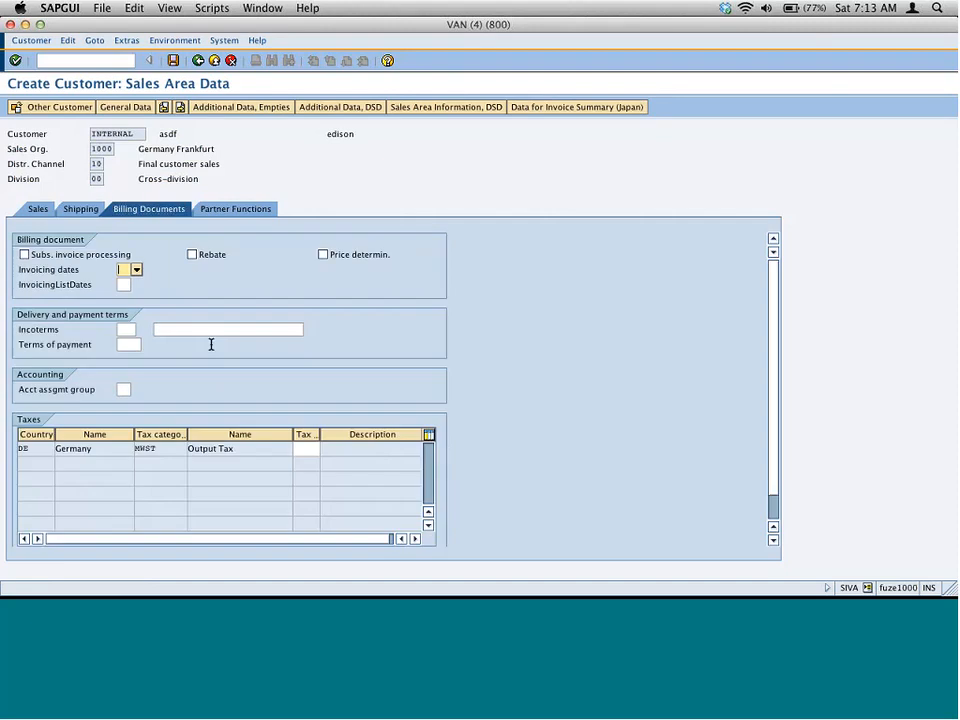
click(312, 449)
text(1)
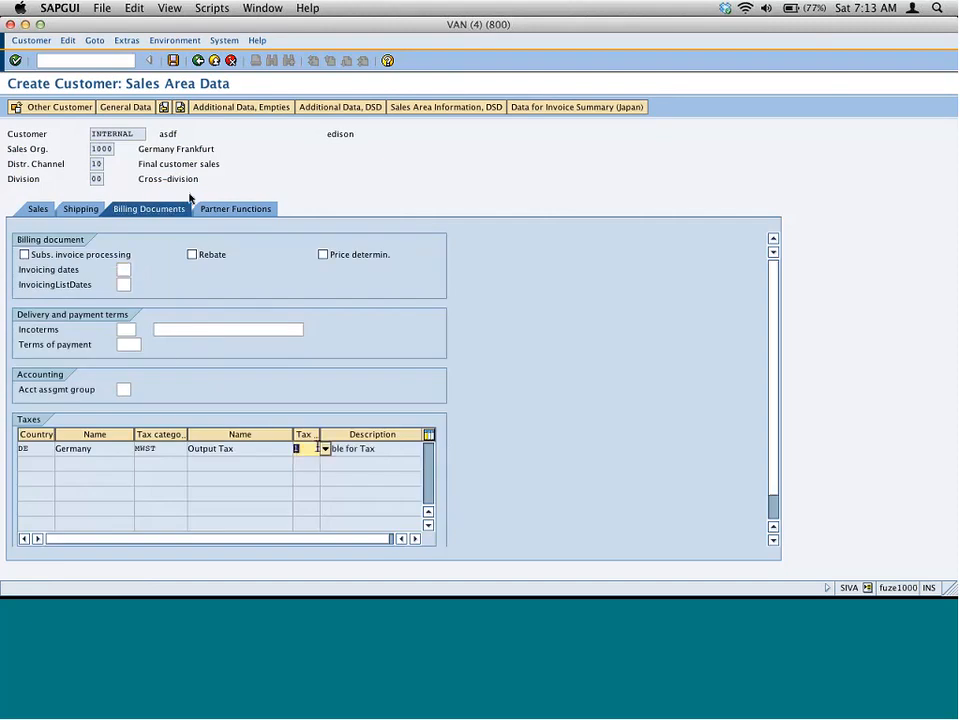
Step: Open the customer's partner functions, widen the PF column and try to add partner function ZD below the ship-to party
click(224, 210)
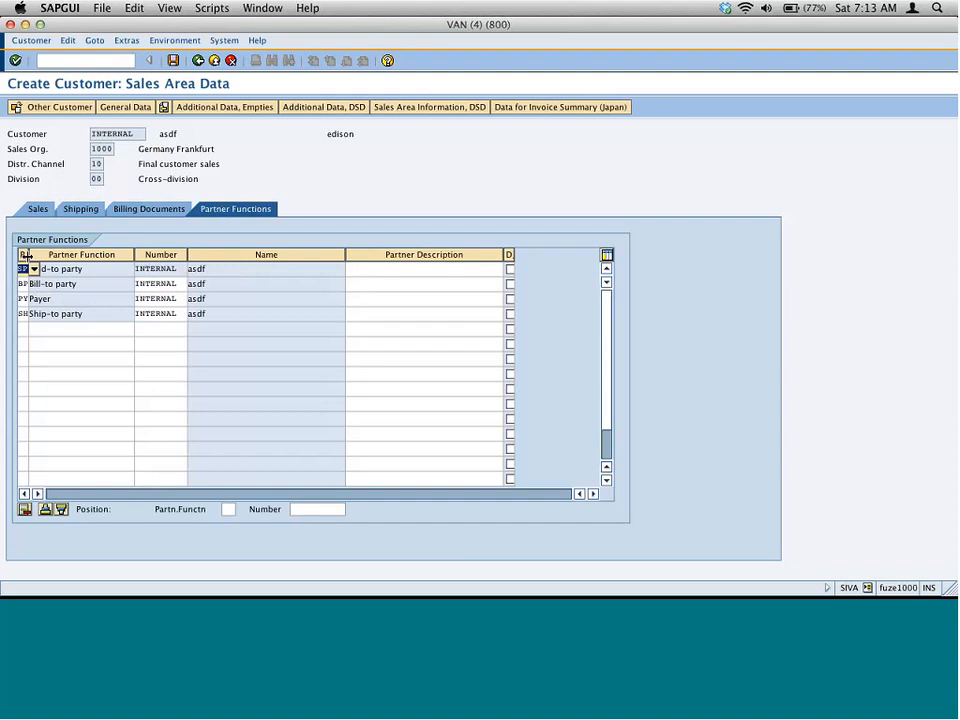
drag(28, 255, 71, 255)
click(41, 333)
text(Z)
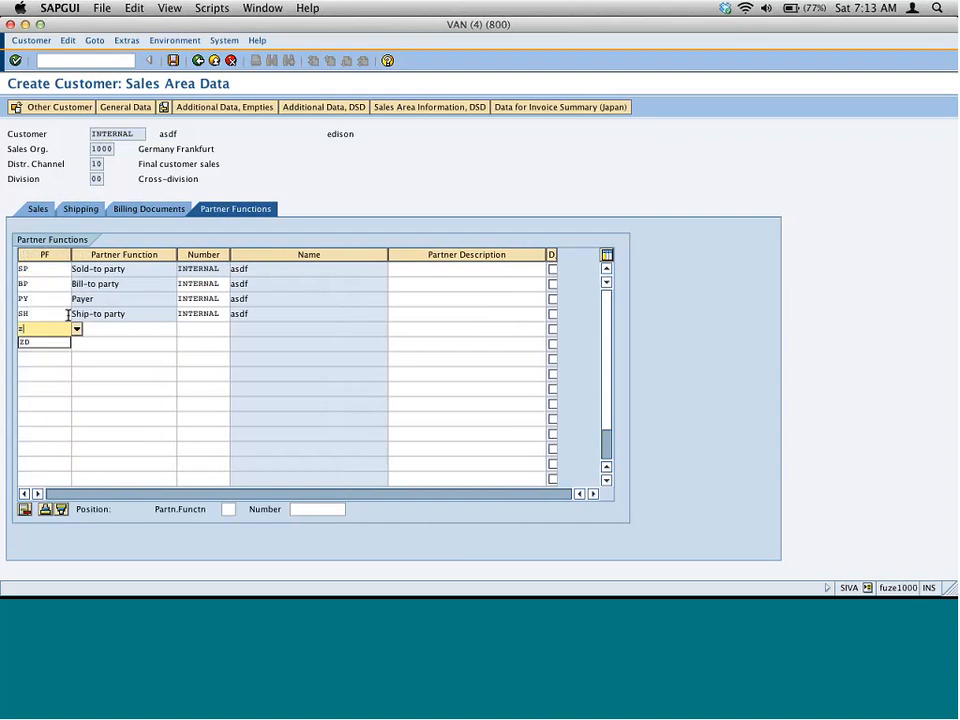
text(d)
key(Return)
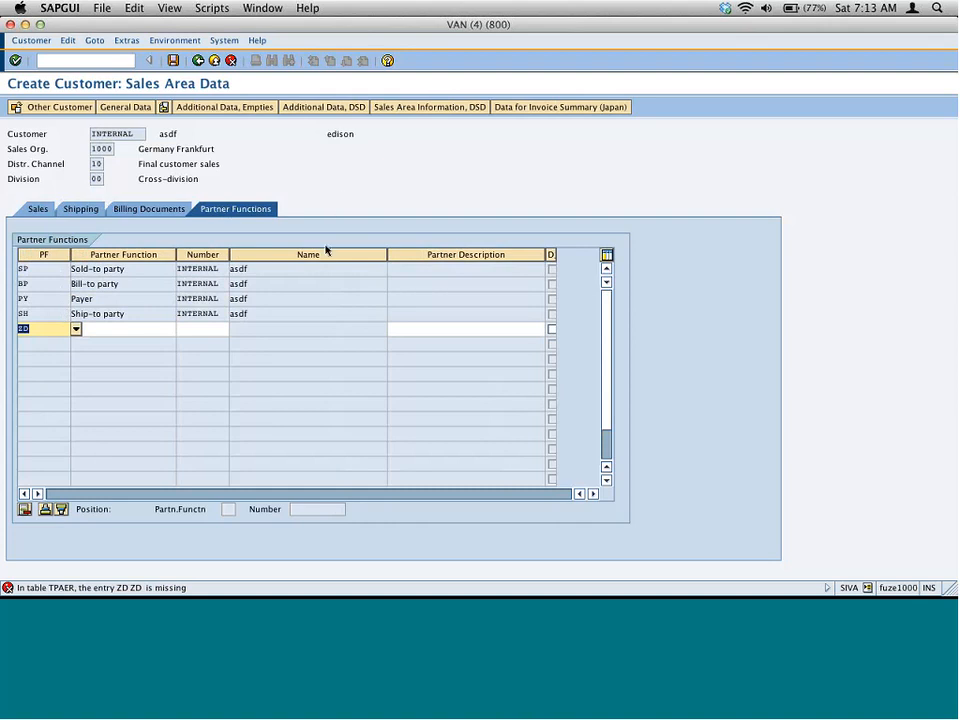
Step: Enter 1000 as the partner number for the ZD row and submit the entry
click(220, 324)
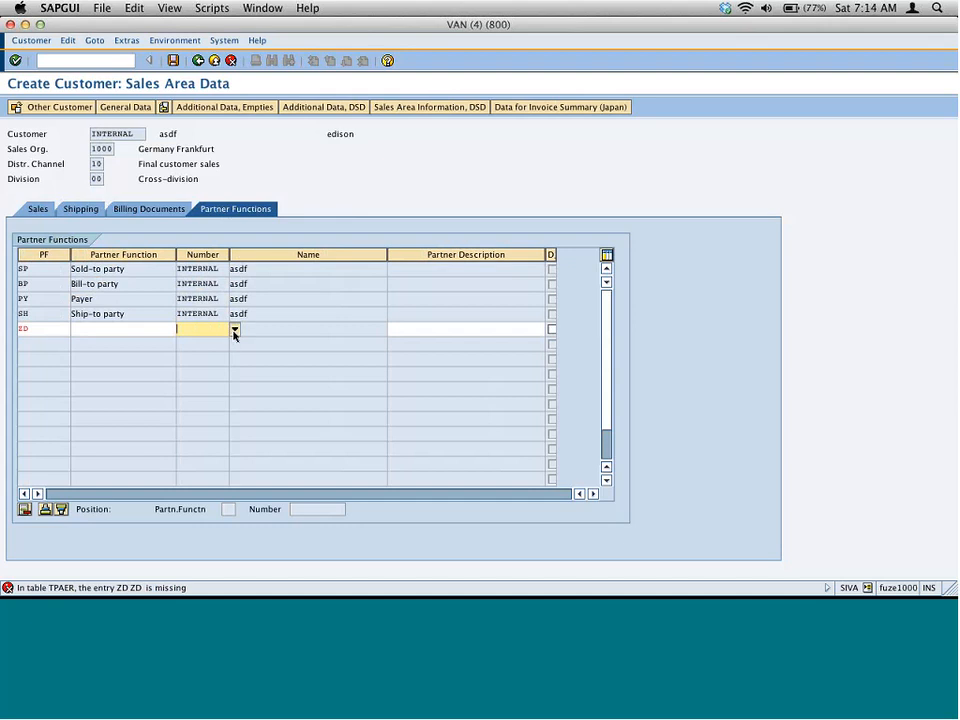
click(233, 330)
key(Escape)
text(1000)
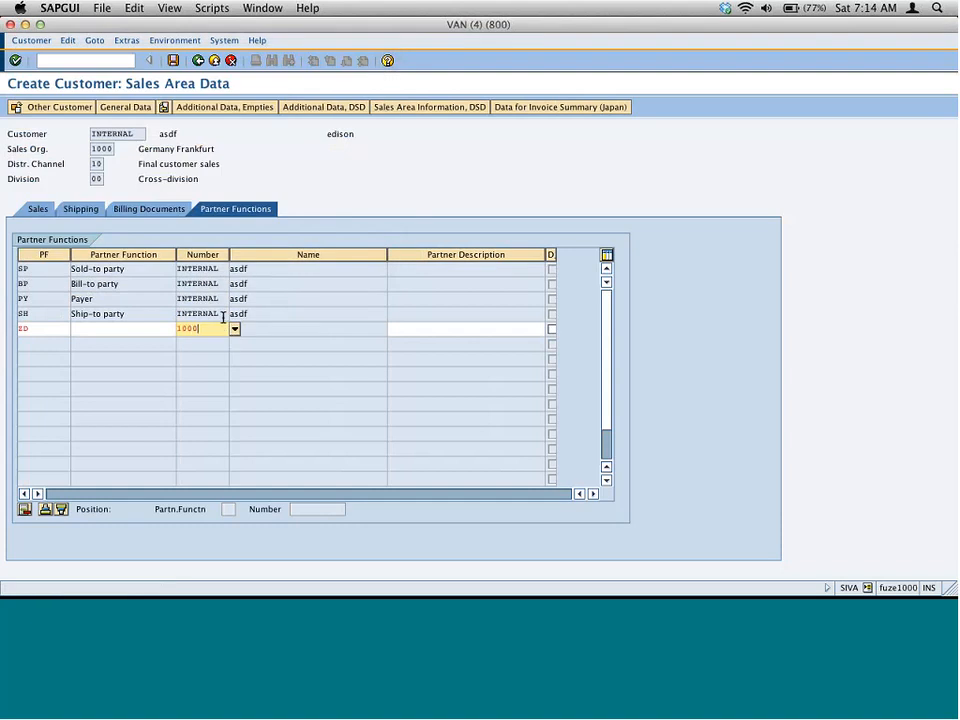
key(Return)
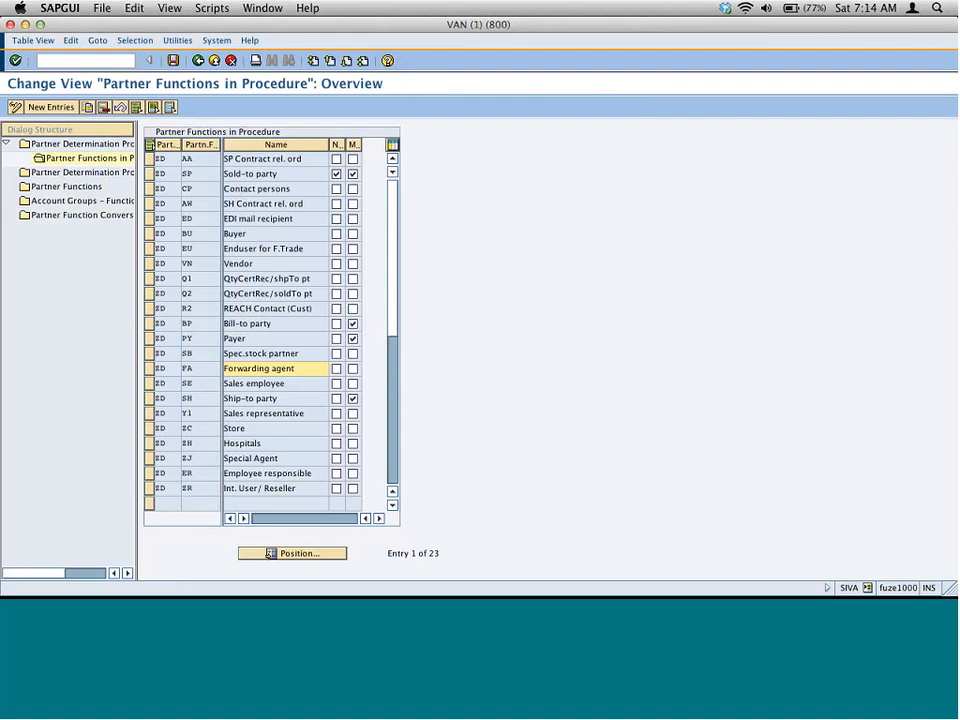
Step: Open the overview of all partner functions and jump to the ZD entry
click(158, 158)
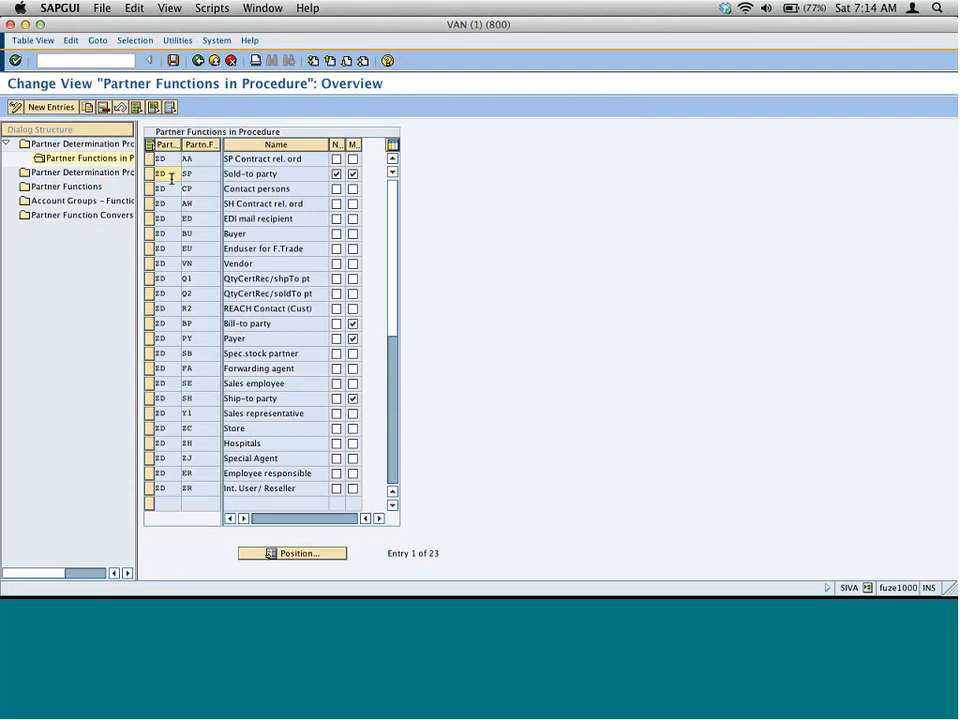
click(66, 187)
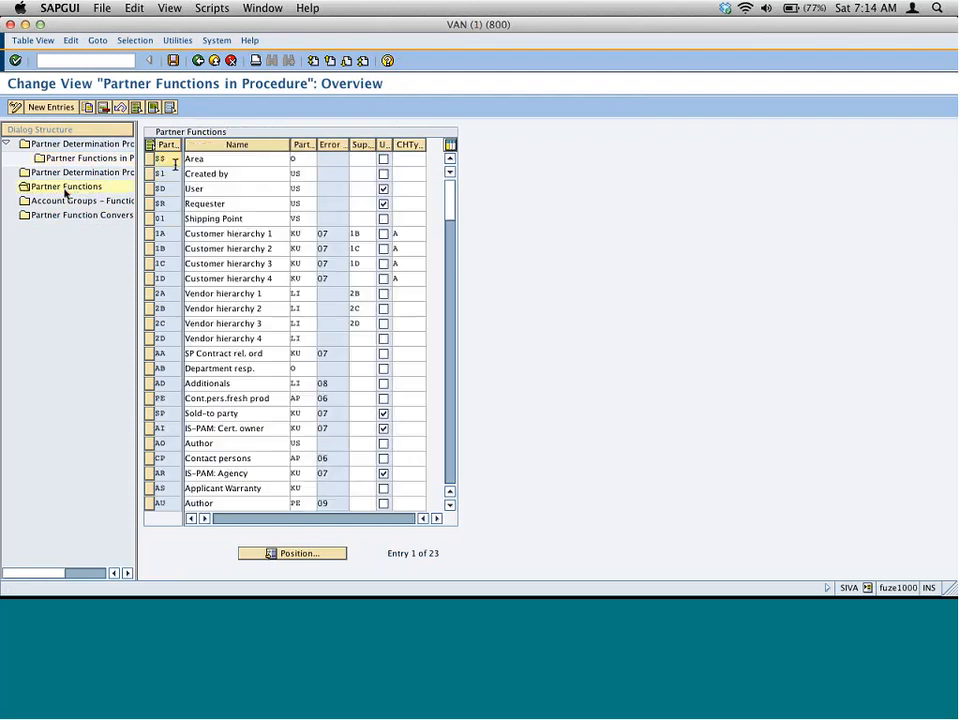
click(324, 553)
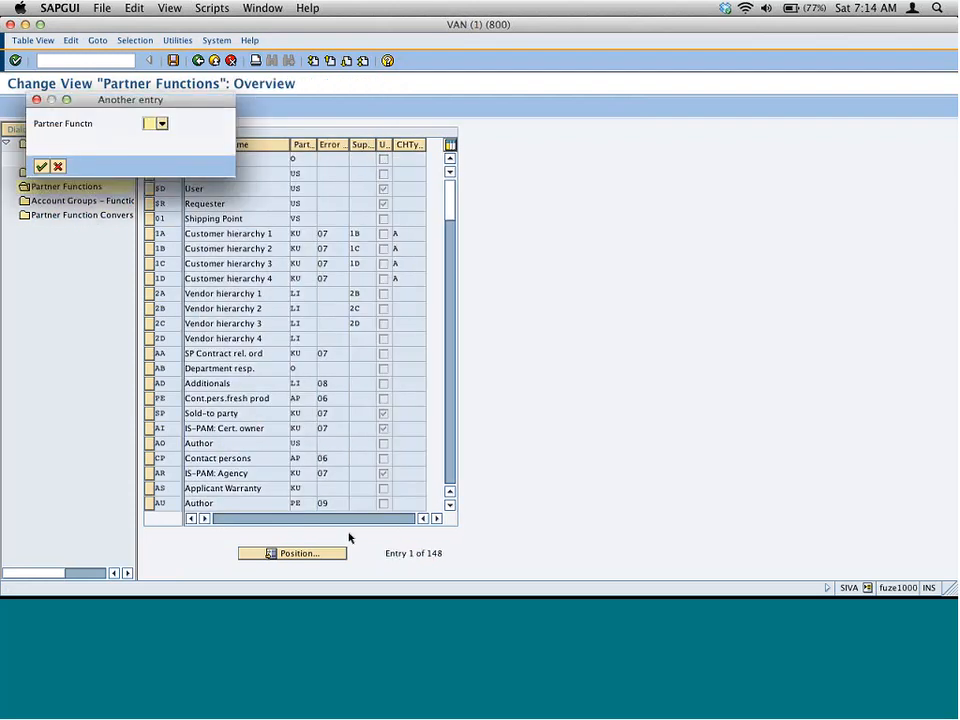
text(zd)
key(Return)
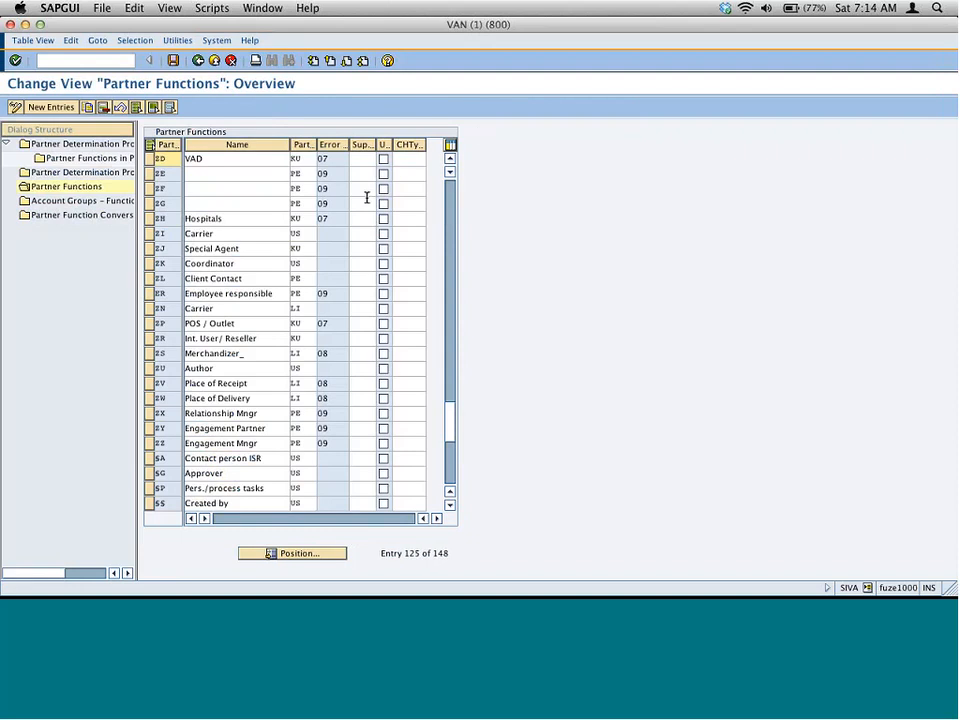
Step: Locate the SP and PY entries among the partner functions and return to ZD to compare their partner types
click(328, 555)
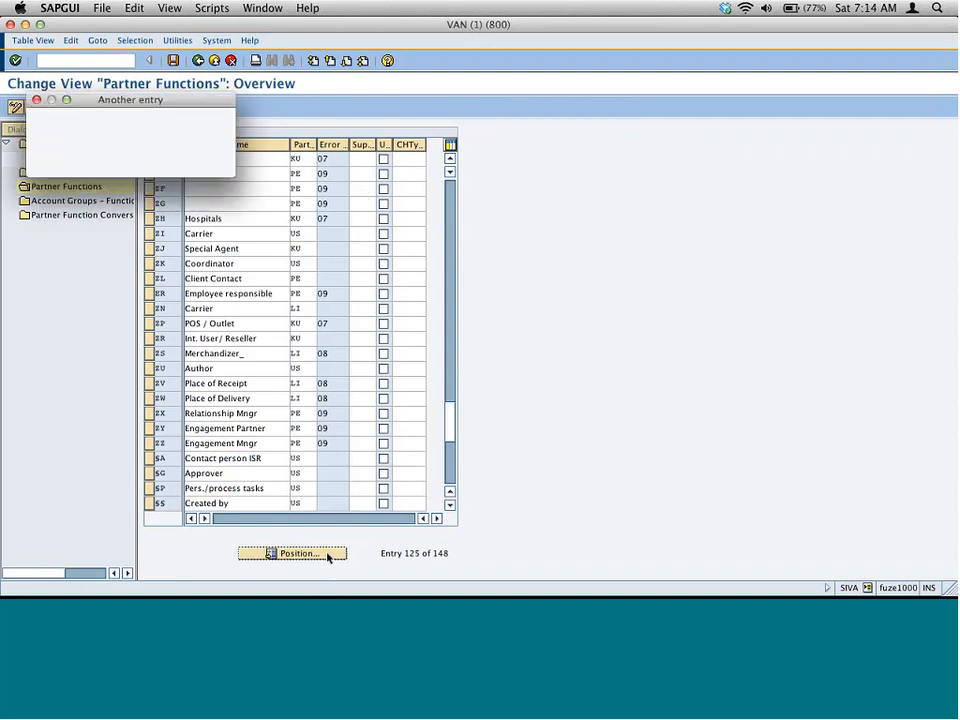
text(sp)
key(Return)
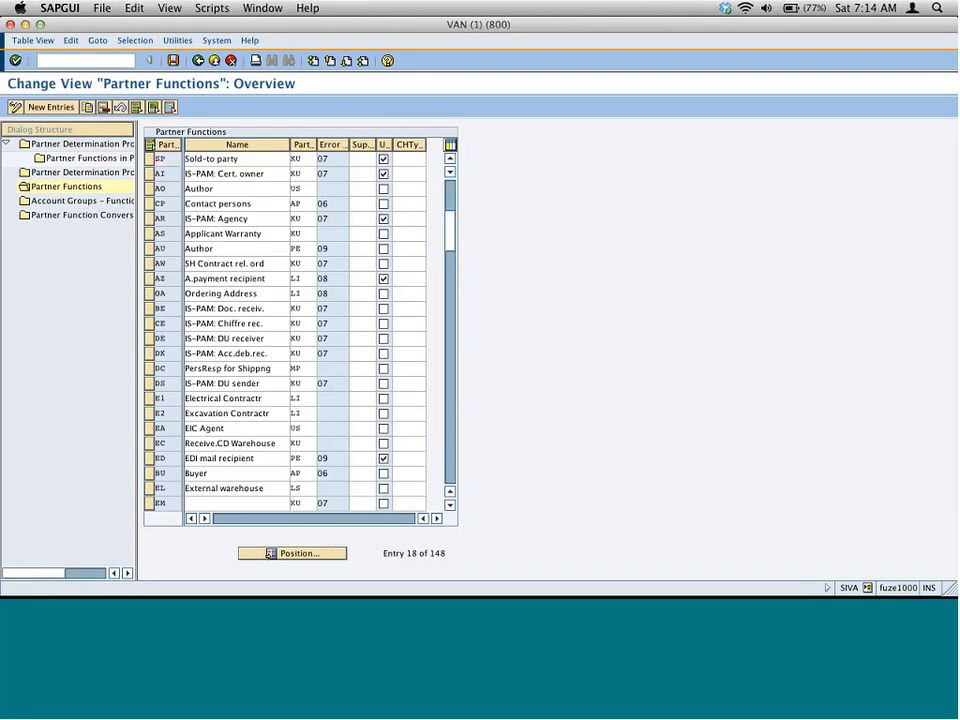
click(332, 552)
text(py)
key(Return)
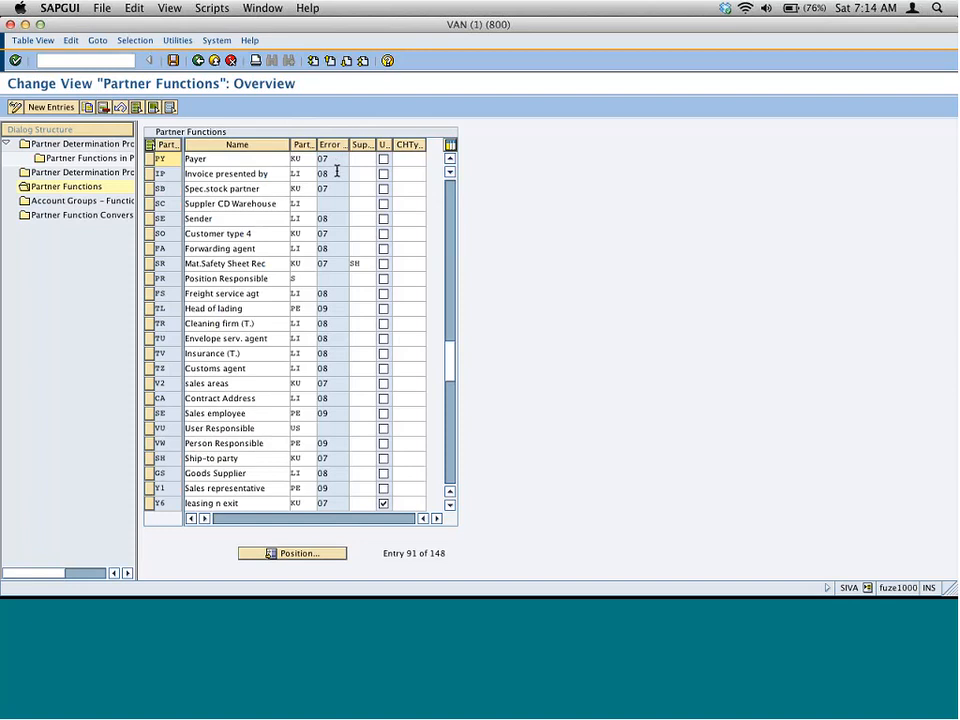
click(330, 553)
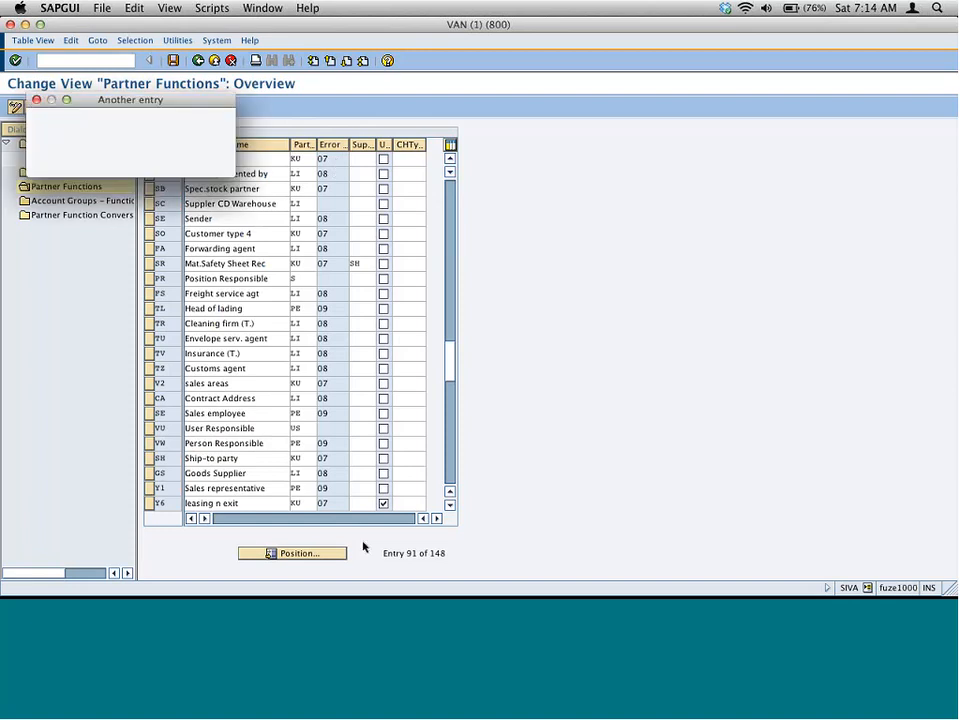
text(zd)
key(Return)
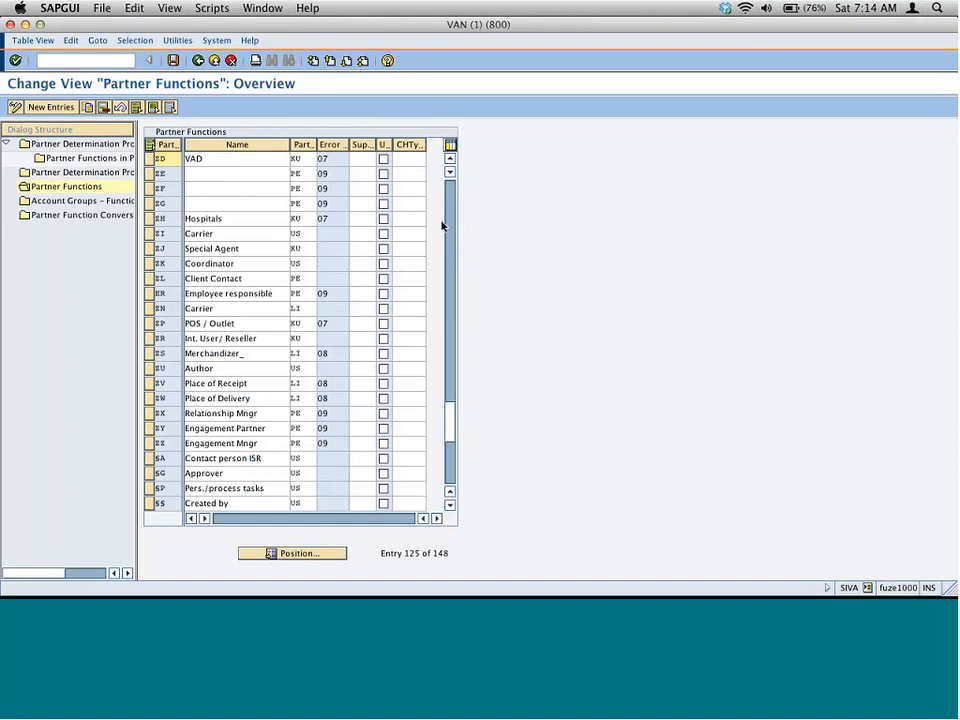
Step: Switch to the session with the customer being created, view the error message's details and close them
key(super+grave)
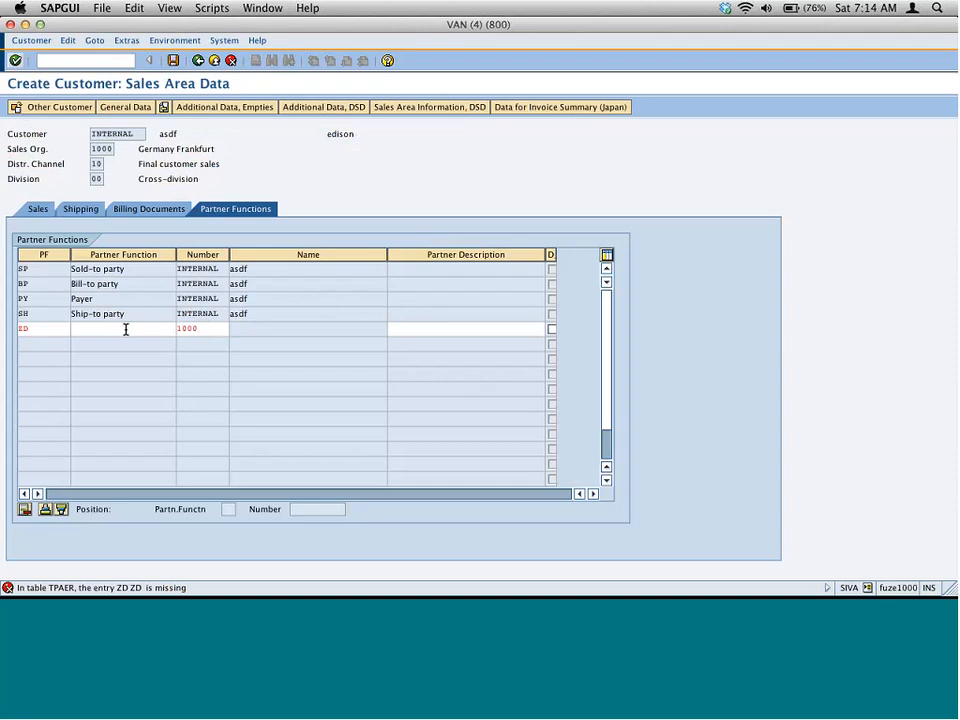
double_click(81, 588)
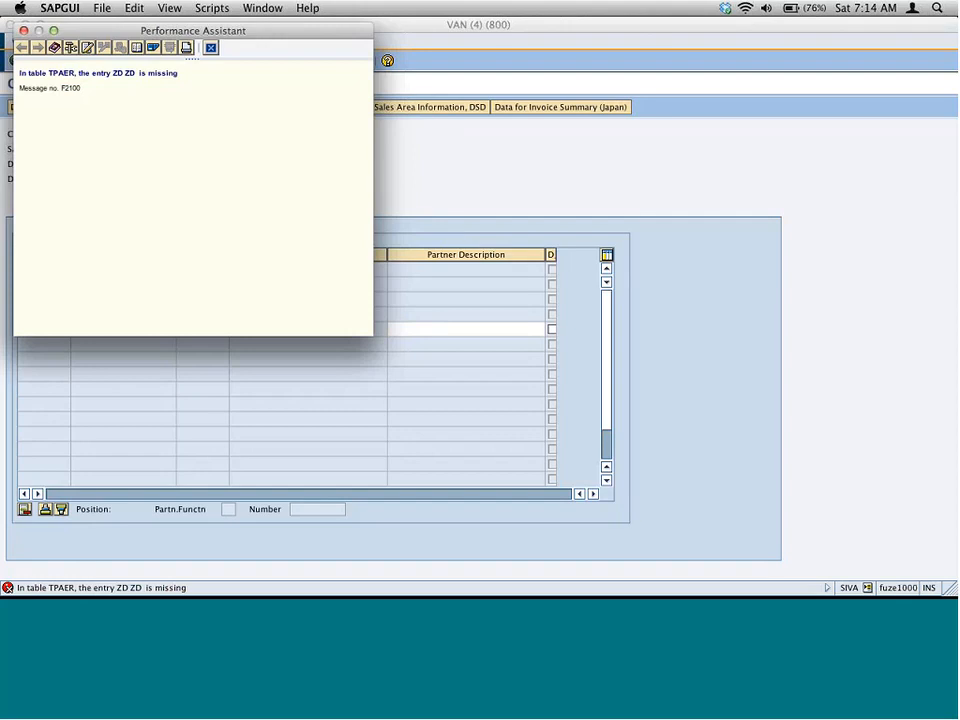
click(212, 47)
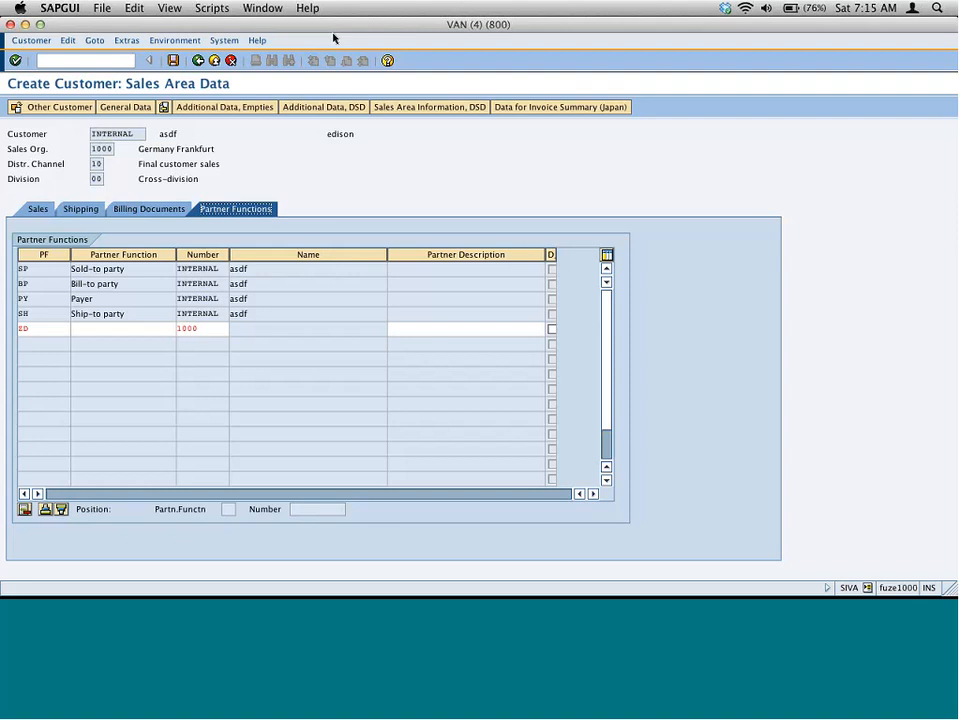
Step: Go back to the partner functions in procedure ZD and check whether function ZD is among the assigned entries
click(341, 63)
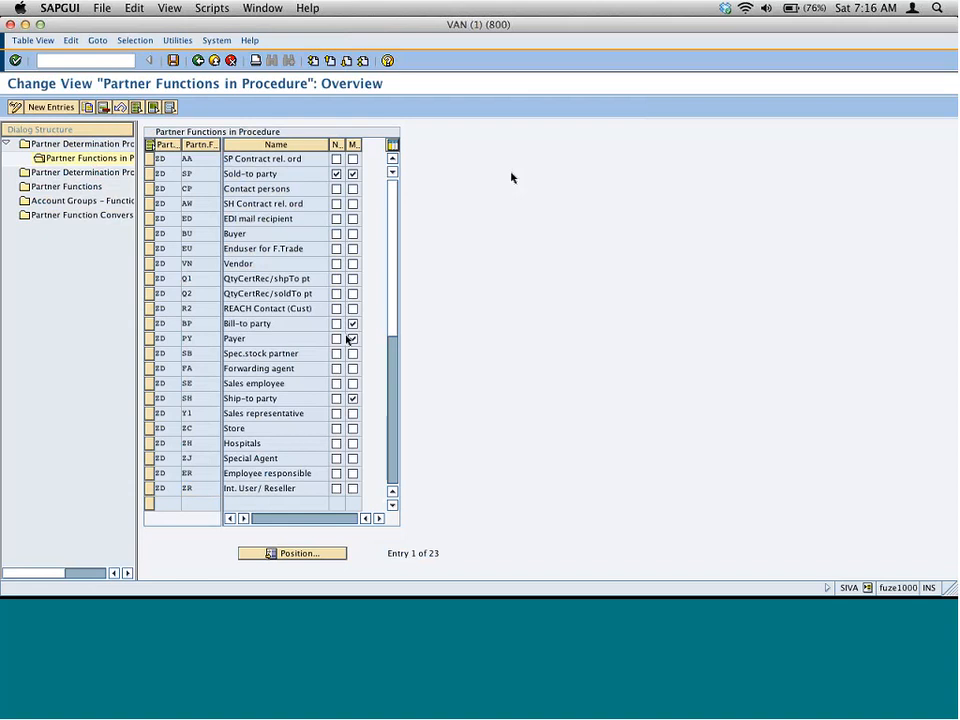
click(284, 219)
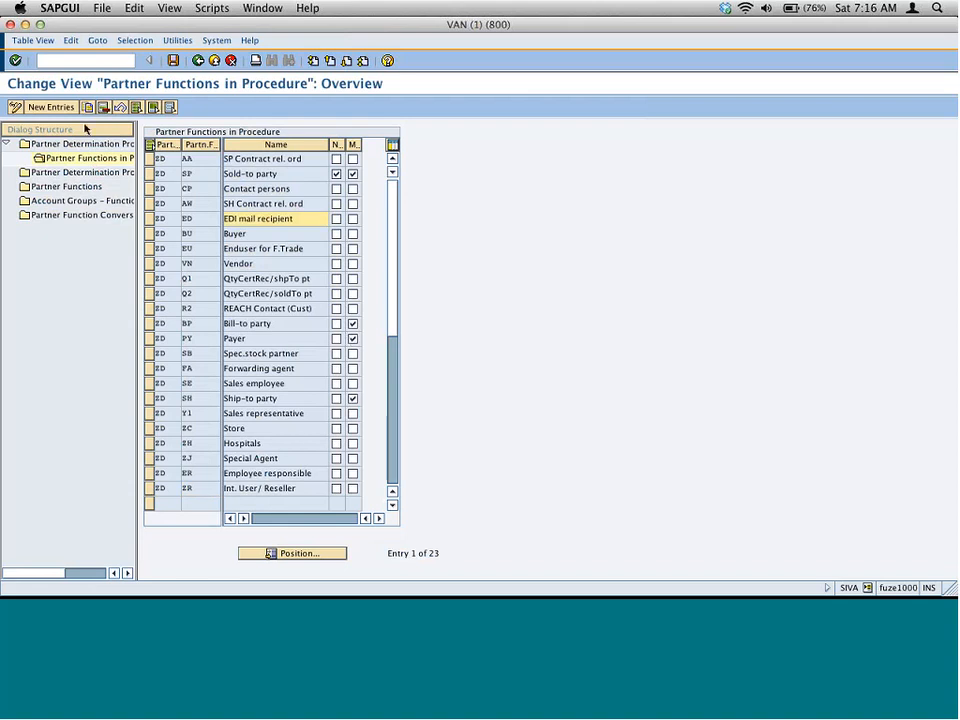
click(192, 473)
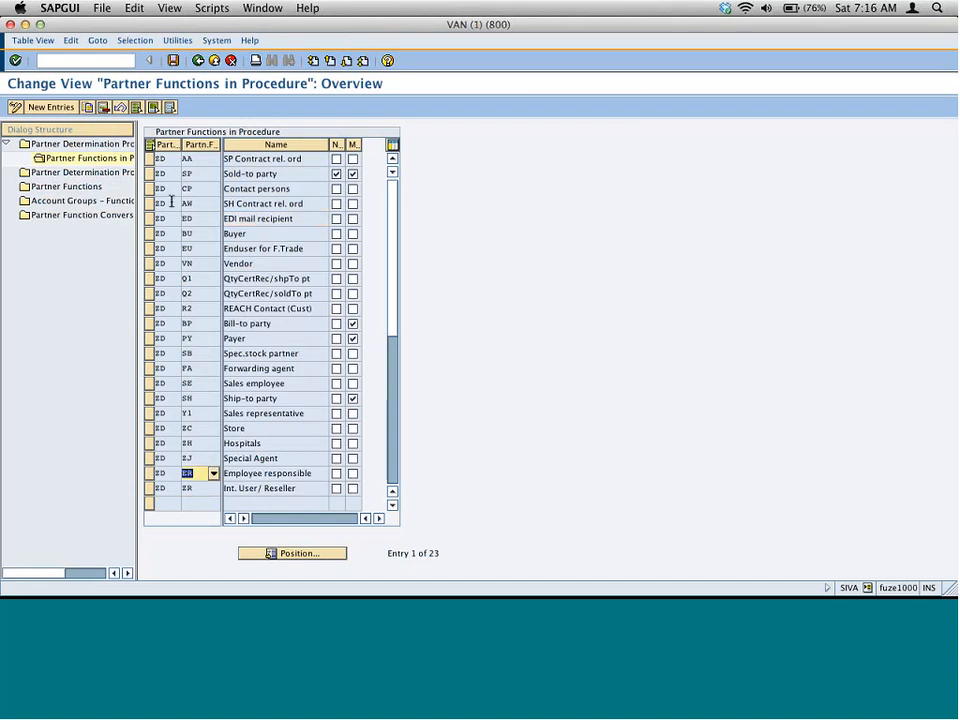
click(190, 174)
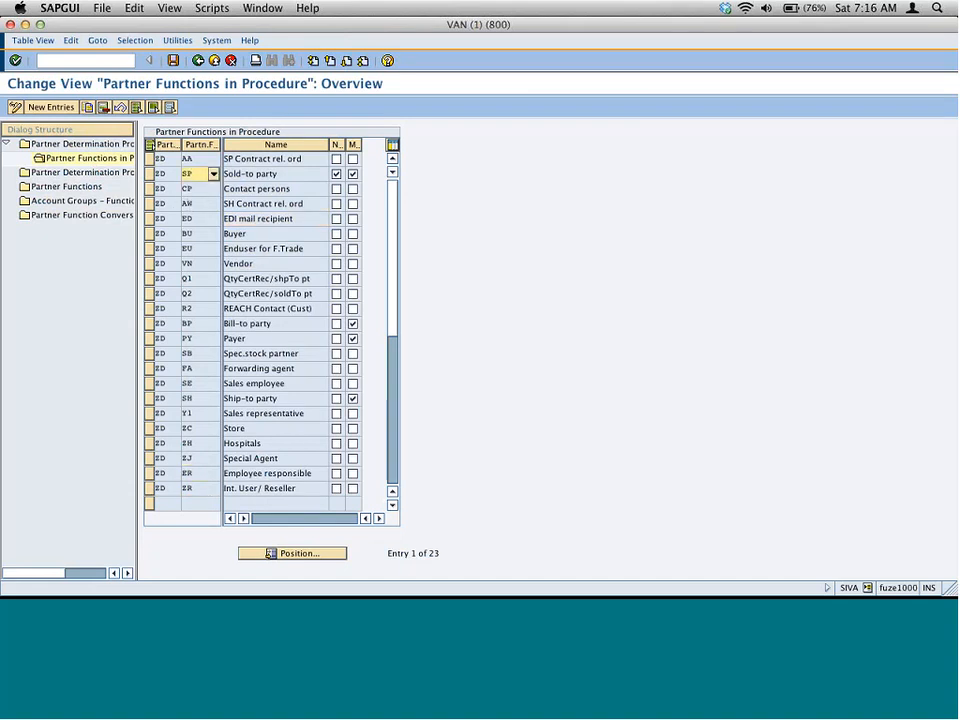
click(187, 398)
Step: Copy the bill-to party entry of procedure ZD as partner function ZD without the mandatory flag, and save
click(150, 323)
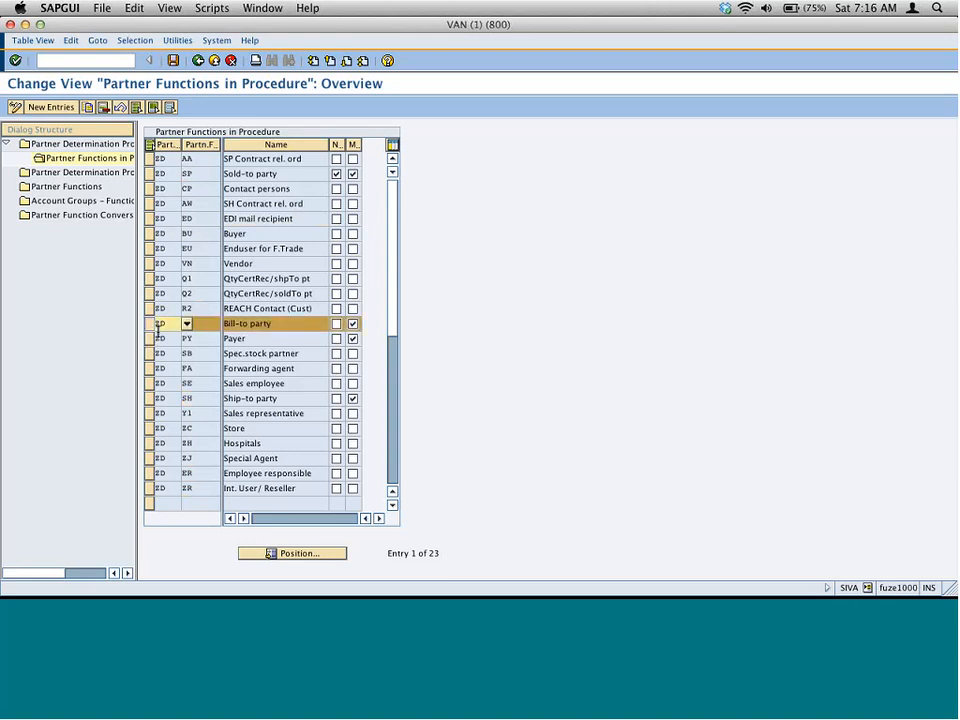
click(90, 108)
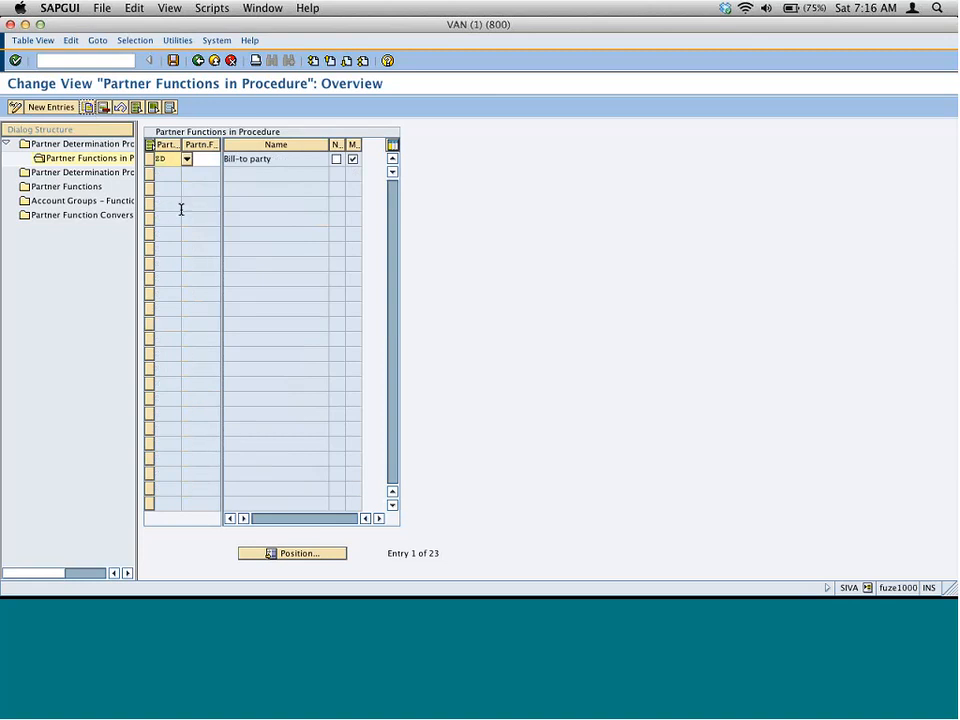
click(353, 159)
drag(197, 159, 167, 150)
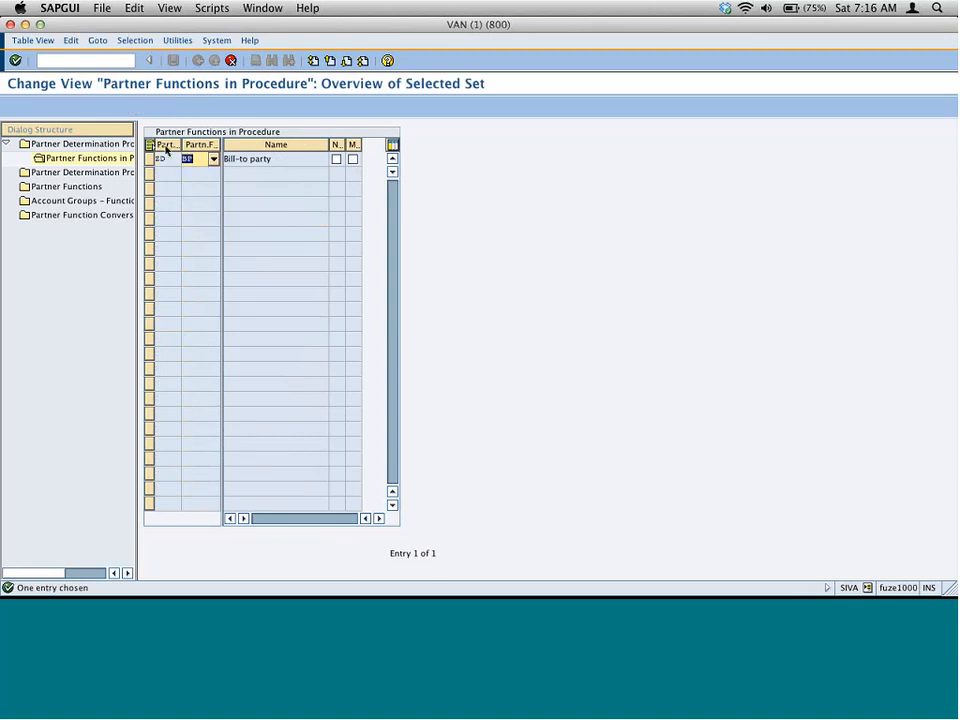
text(sh)
key(Return)
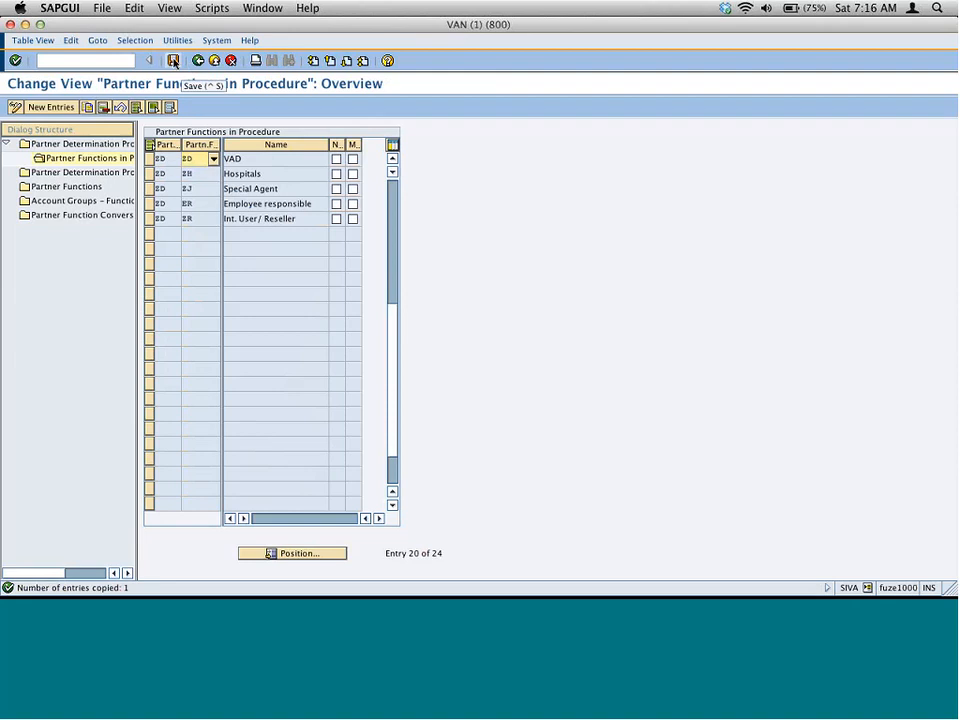
click(173, 61)
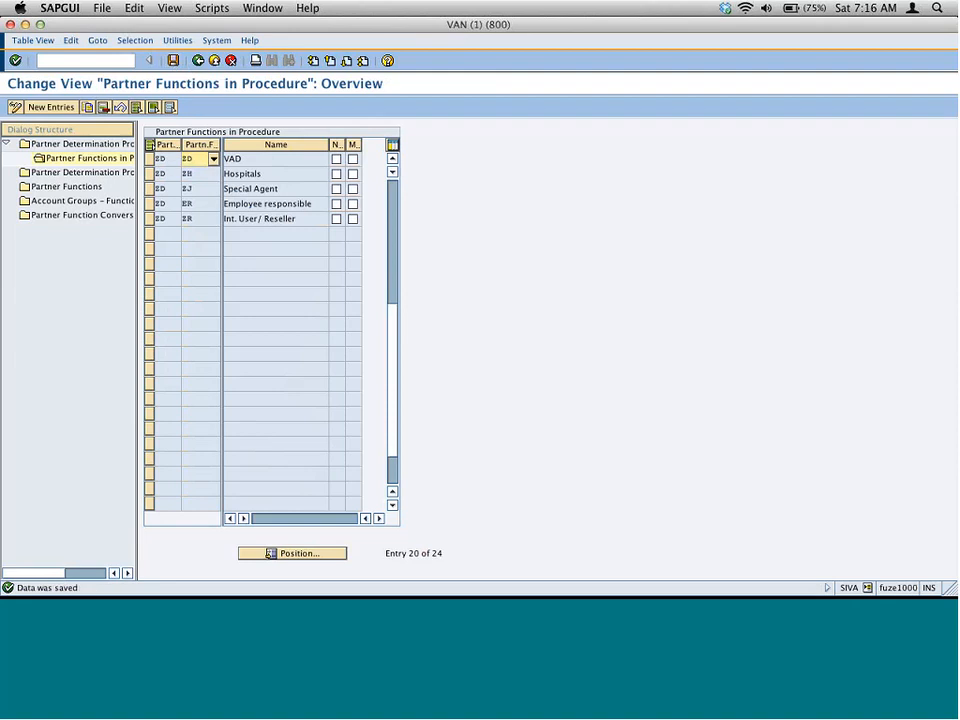
Step: Leave partner determination, start transaction VD01 and accept the initial customer creation data
click(199, 61)
click(200, 62)
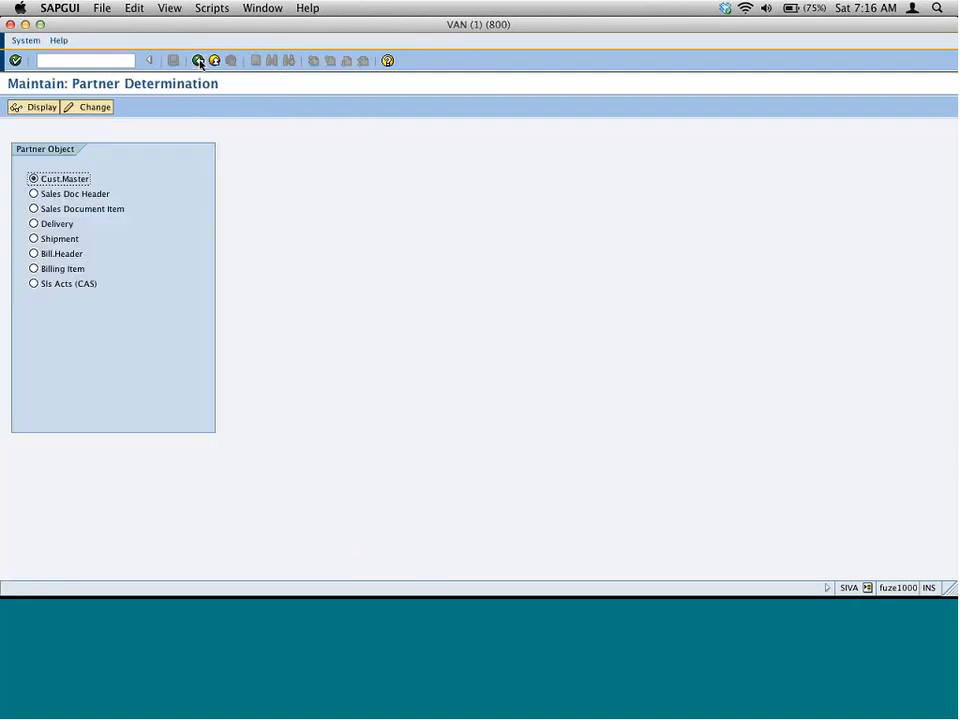
click(202, 64)
text(vd)
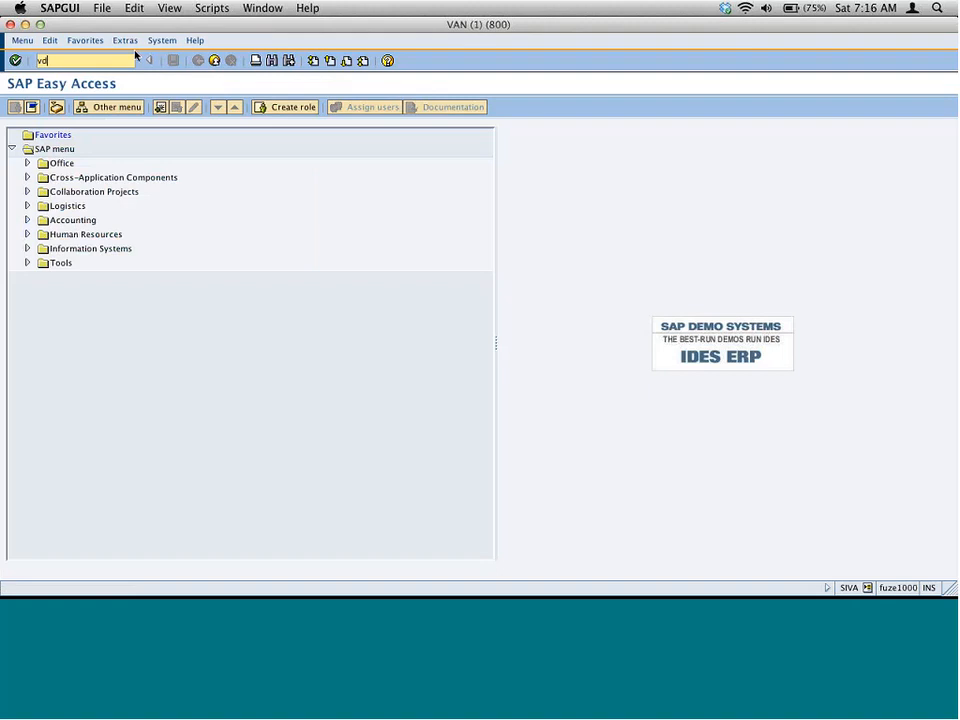
text(-)
key(BackSpace)
key(BackSpace)
key(BackSpace)
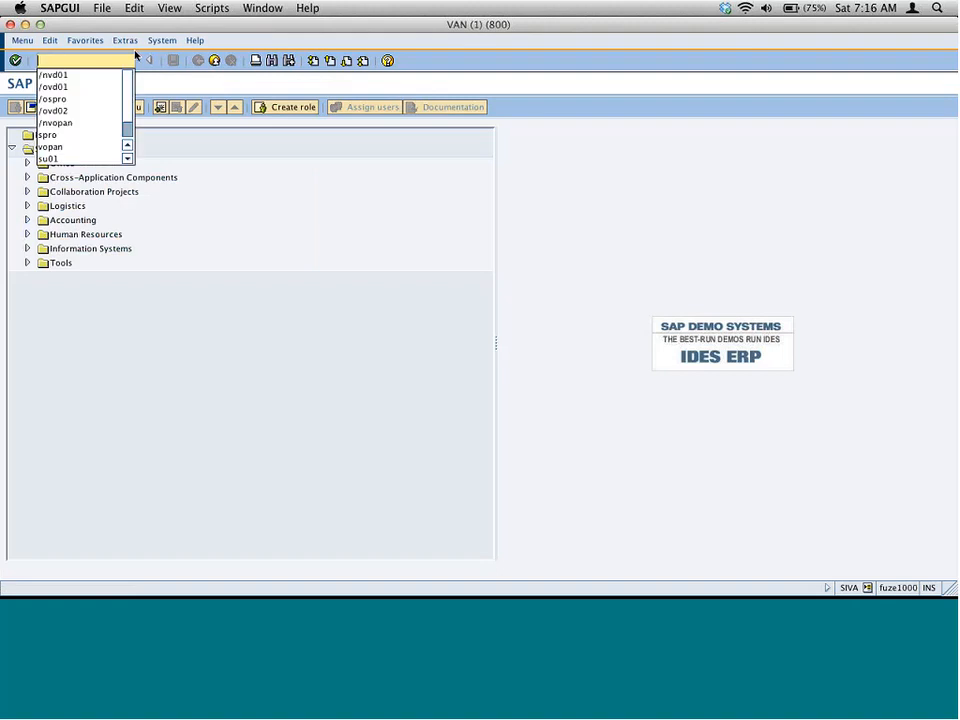
text(vd01)
key(Return)
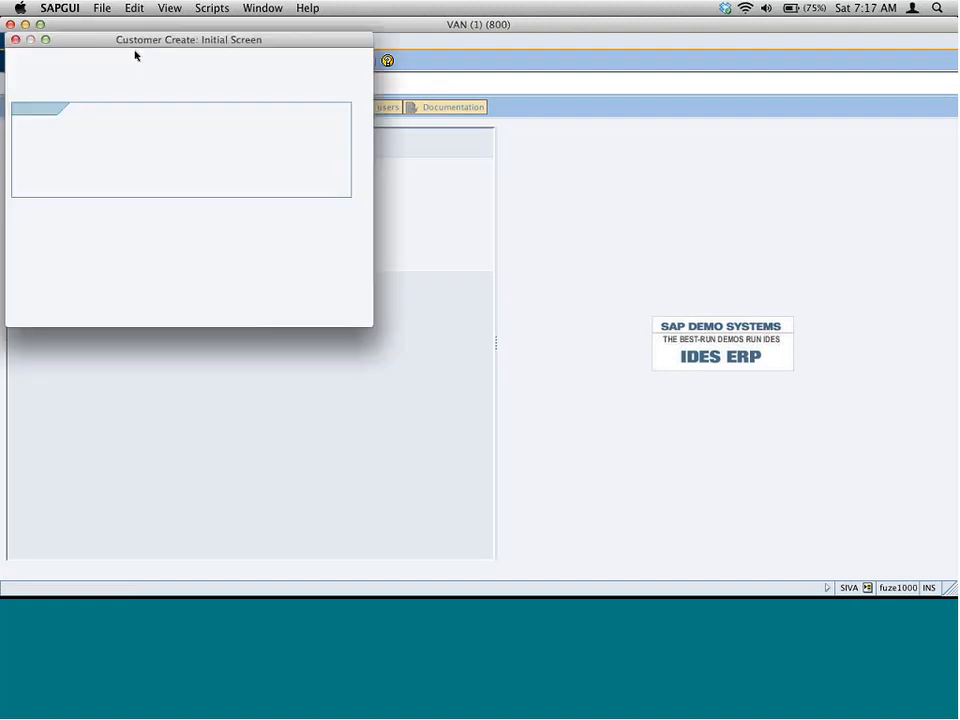
key(Return)
Step: Enter sadf as the new customer's name and adf as the search term
key(F4)
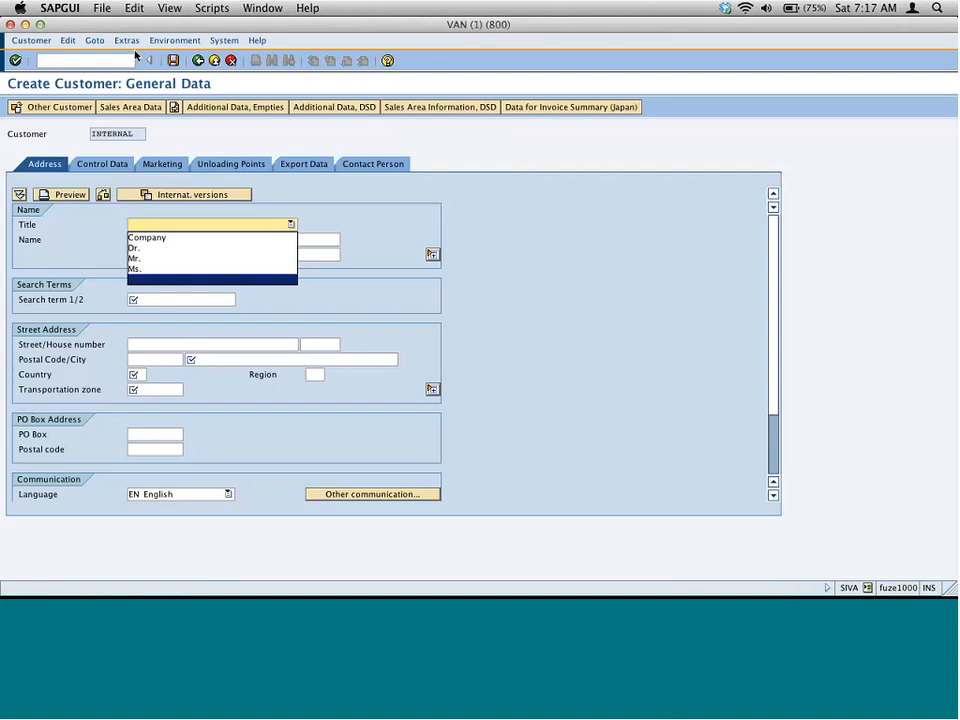
key(Tab)
text(sadf)
key(Tab)
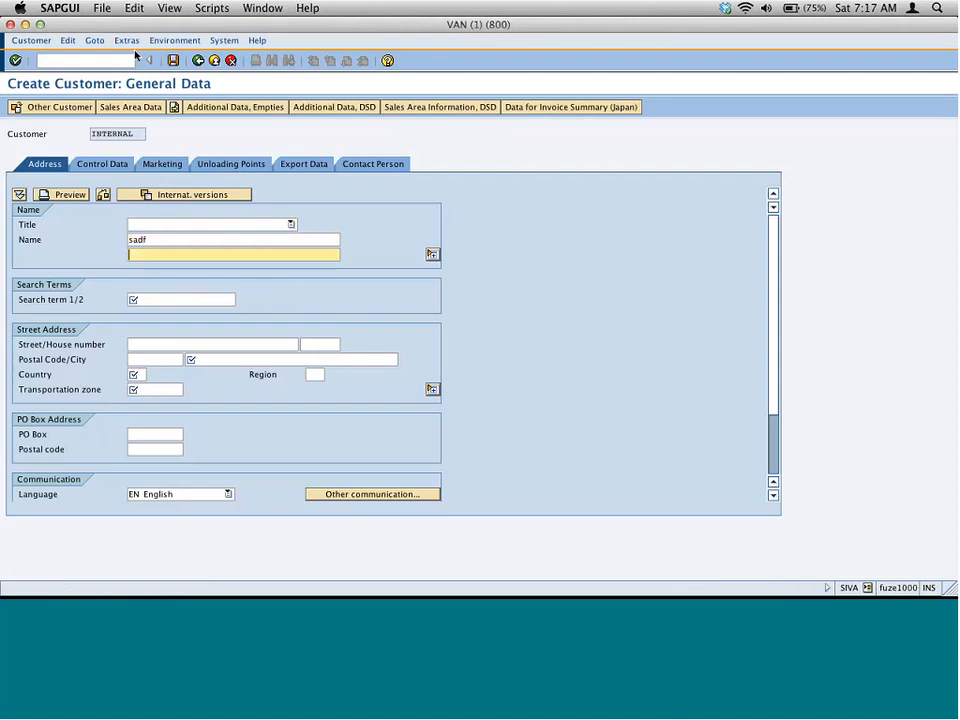
key(Tab)
text(adf)
key(Tab)
key(Tab)
key(Tab)
key(Tab)
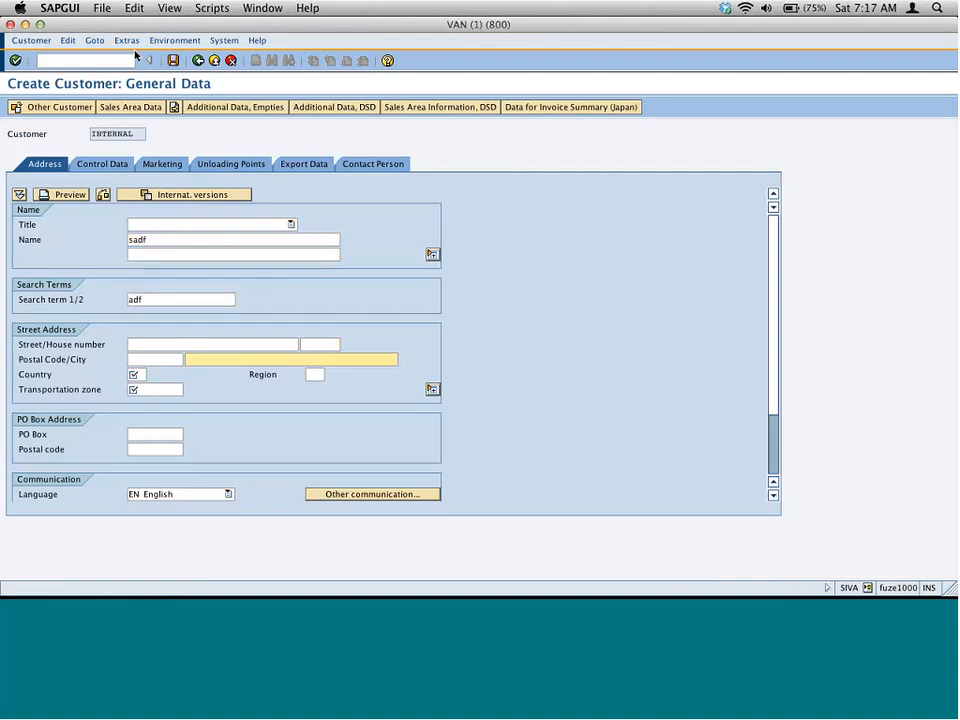
text(edison)
key(Tab)
text(us)
key(Tab)
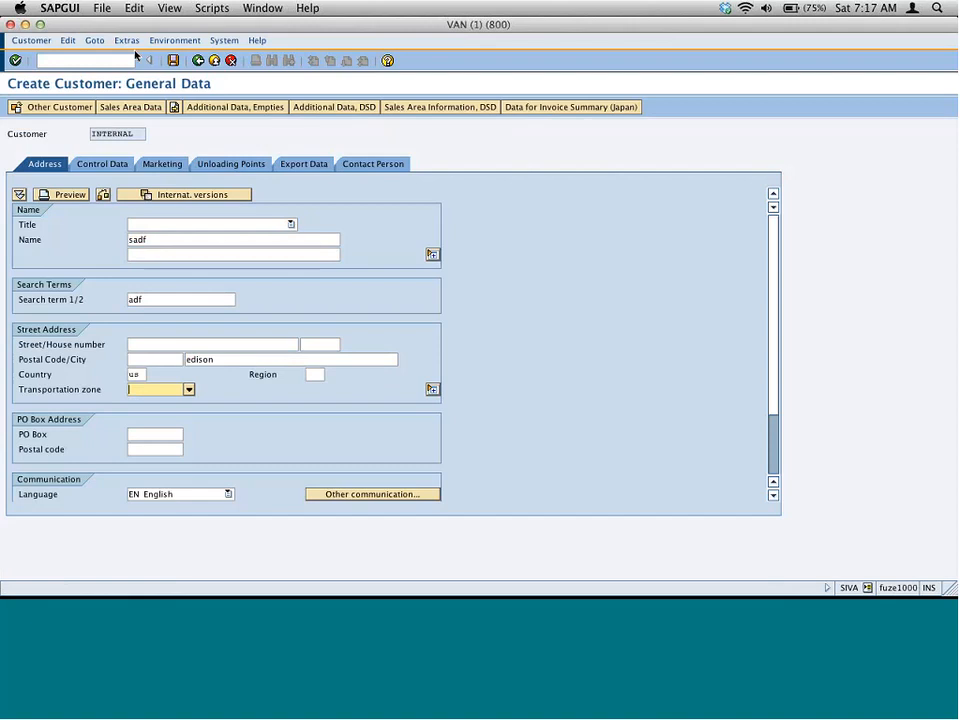
key(F4)
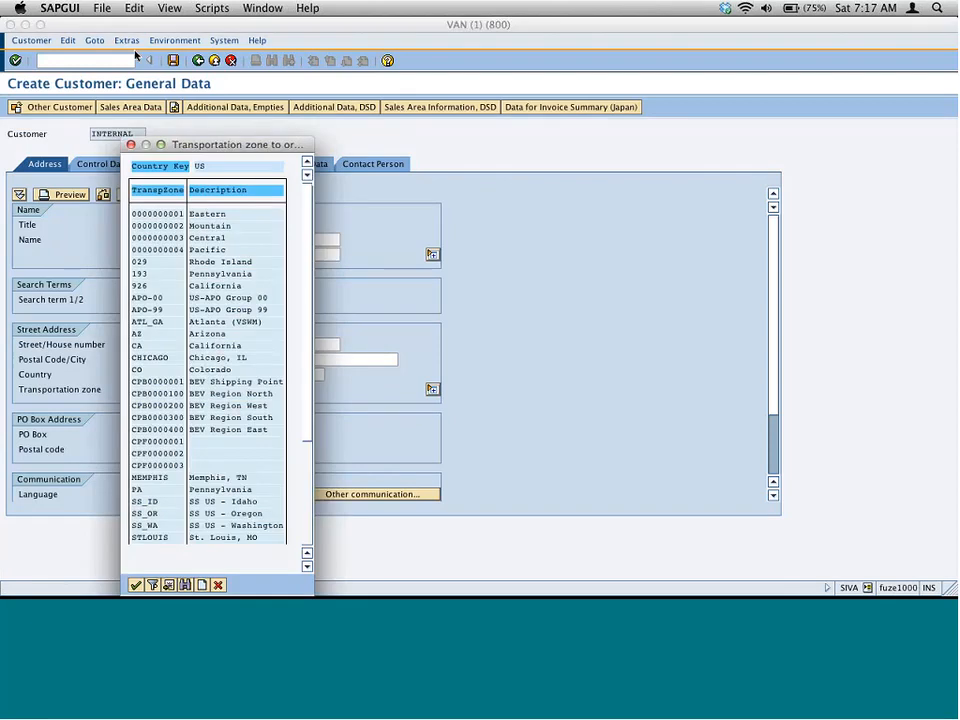
key(Return)
key(Return)
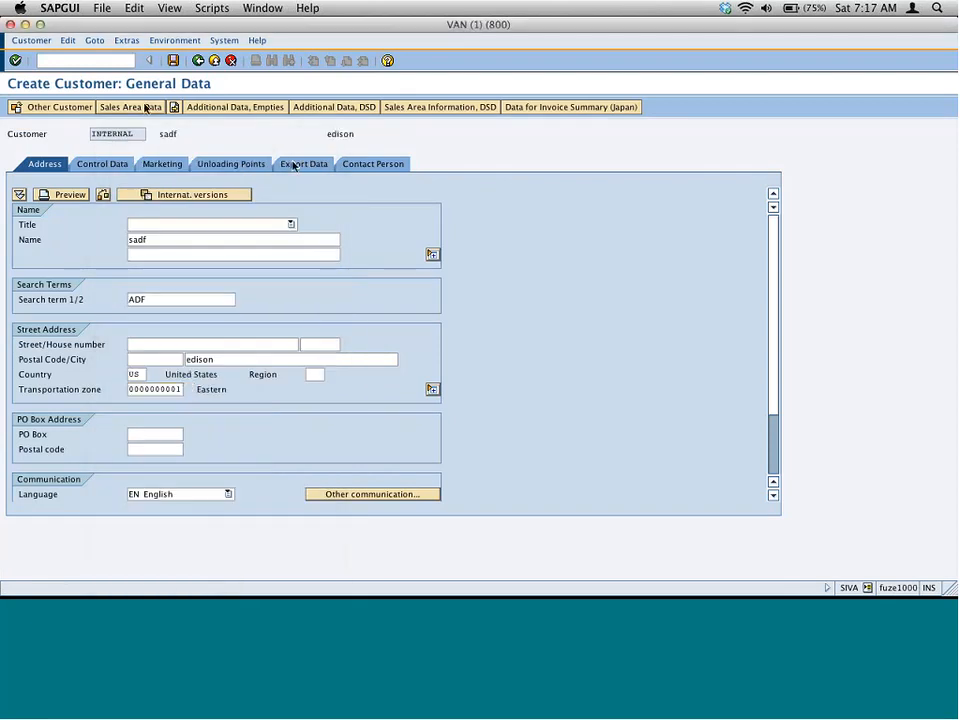
Step: Try to add partner function ZD with an existing customer number to the new customer's sales area partner functions
click(146, 107)
click(252, 208)
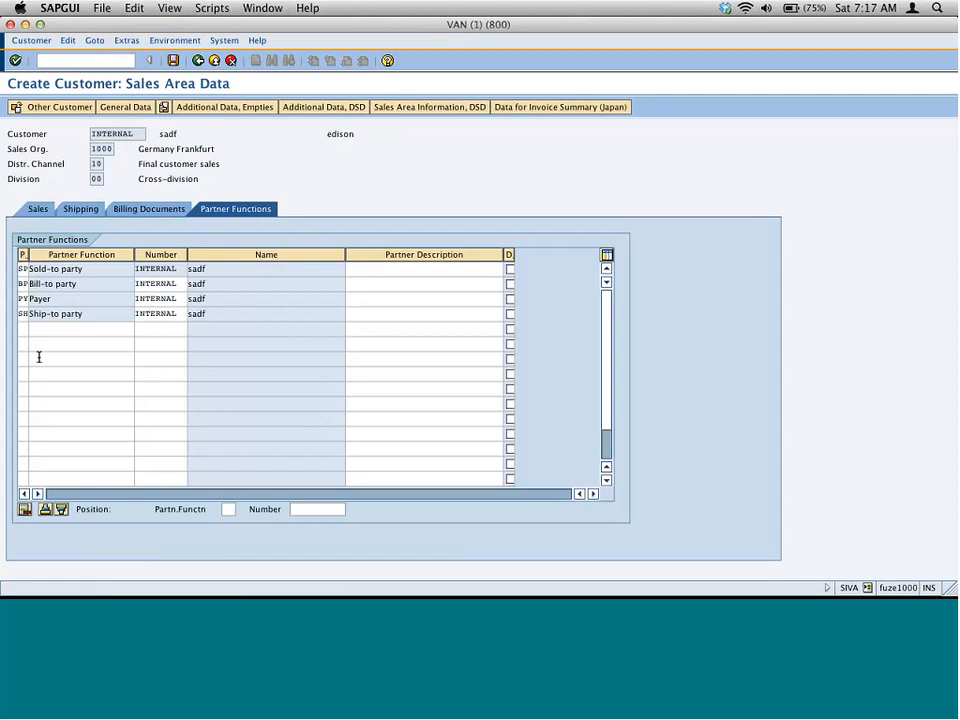
click(24, 329)
text(ZD)
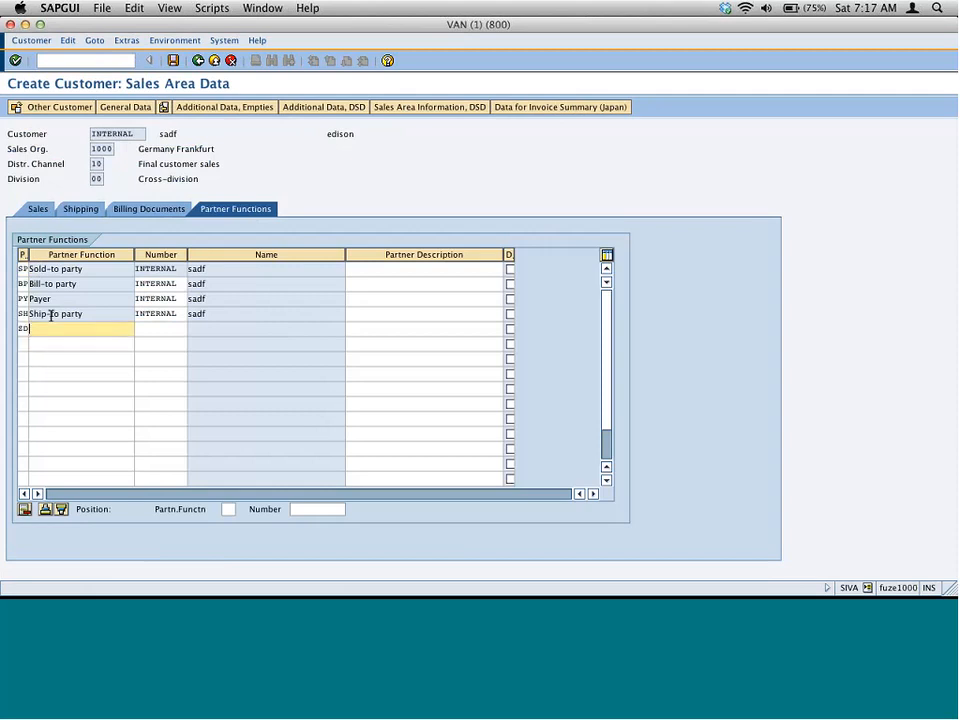
key(Tab)
key(Return)
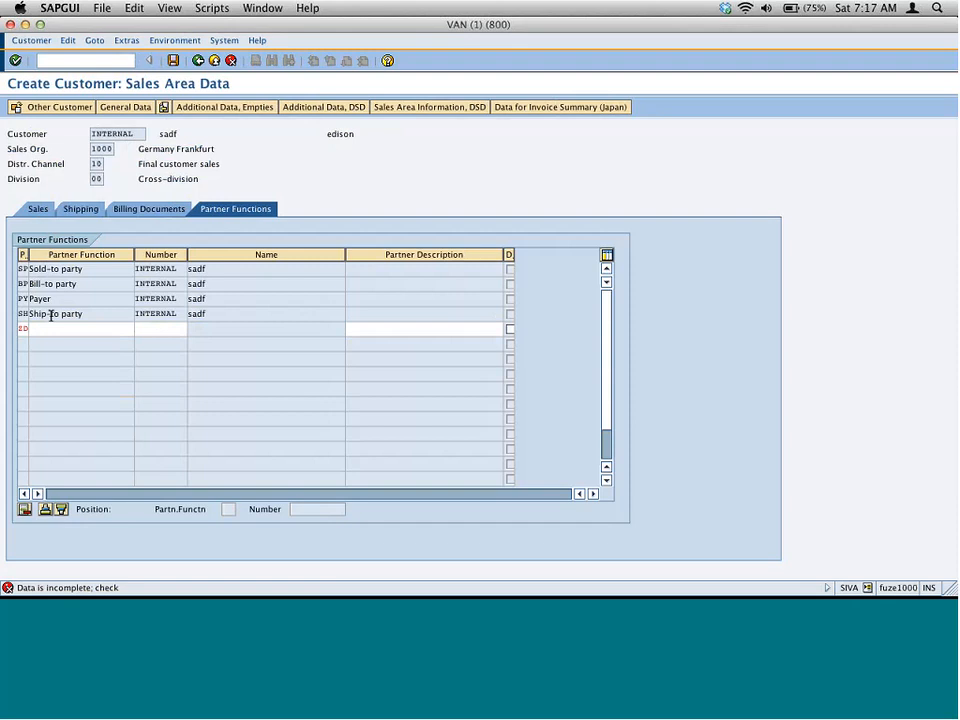
click(180, 323)
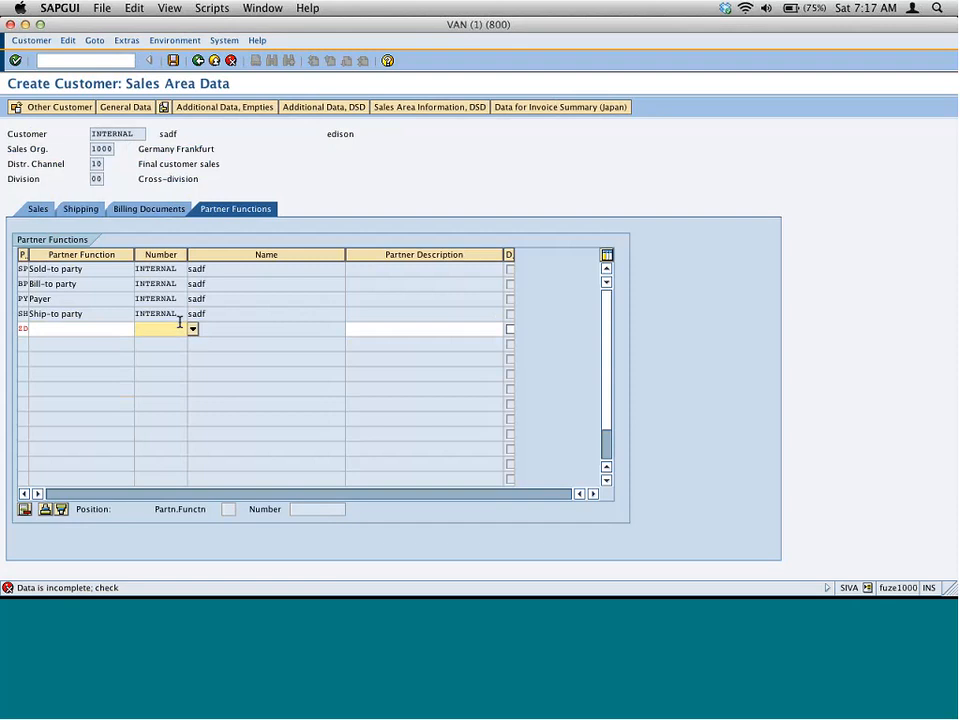
text(1000)
key(Return)
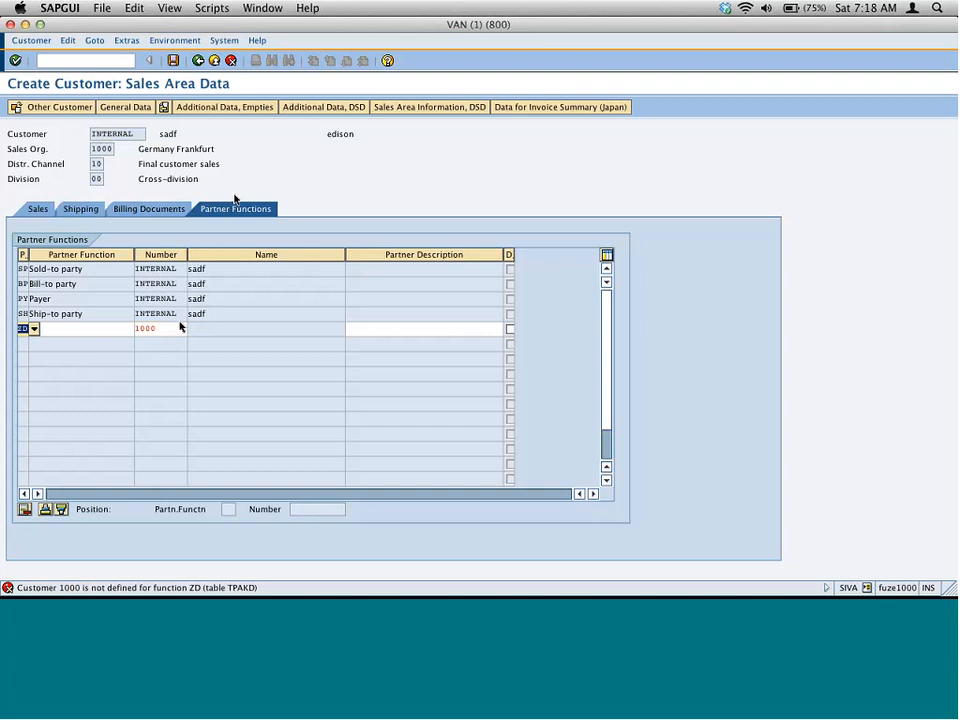
Step: Capture the partner functions table with its error message, paste it into the inkBook partner determination notes and centre it on the page
drag(32, 229, 465, 597)
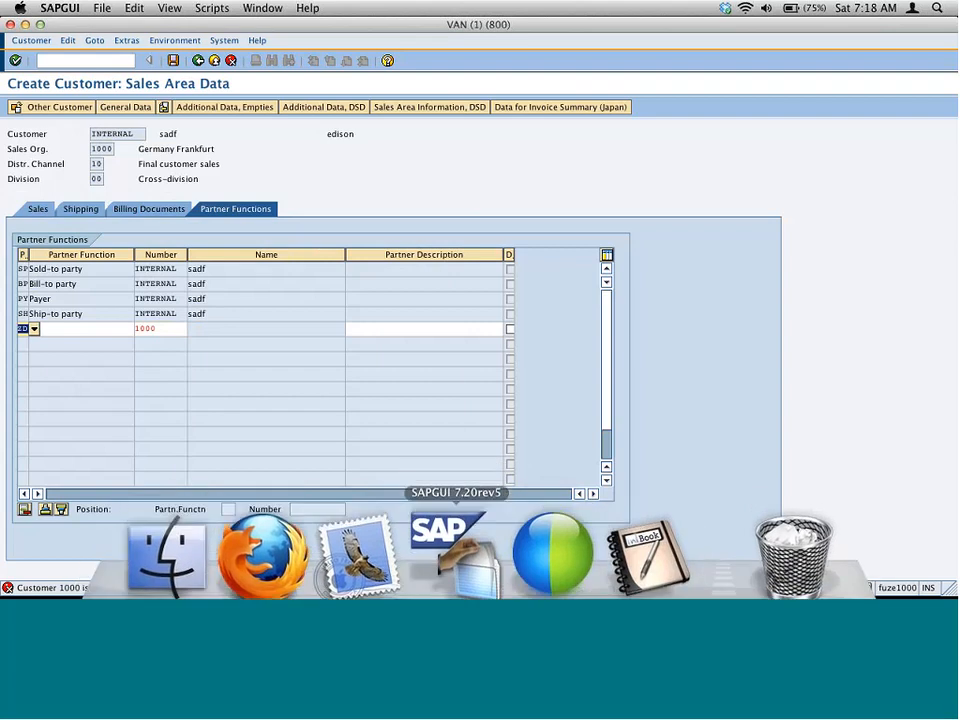
key(super+Tab)
key(super+v)
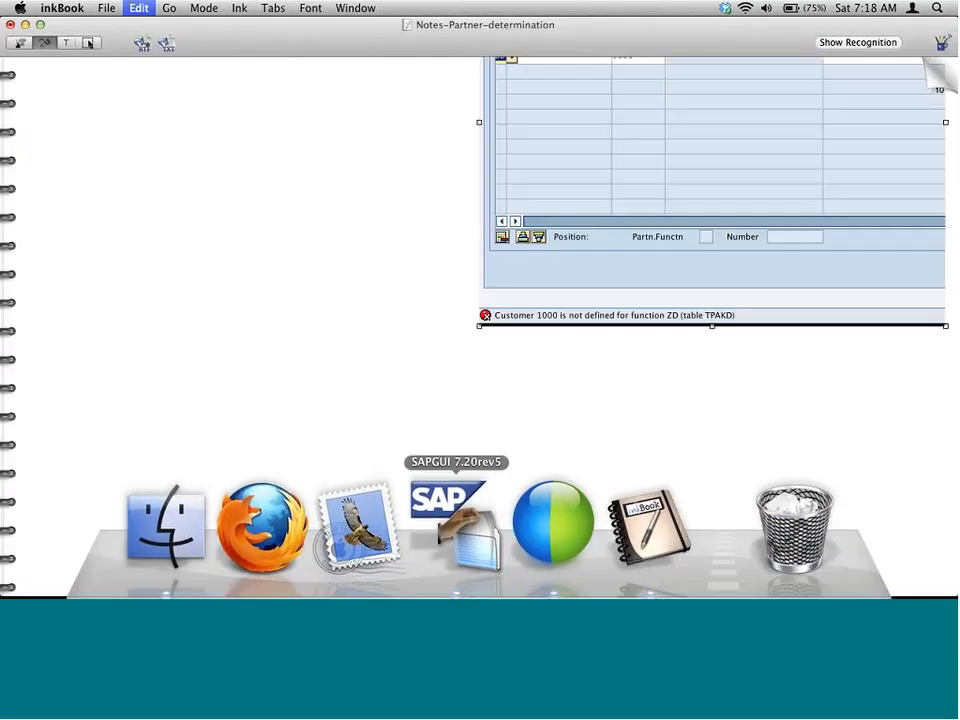
click(88, 43)
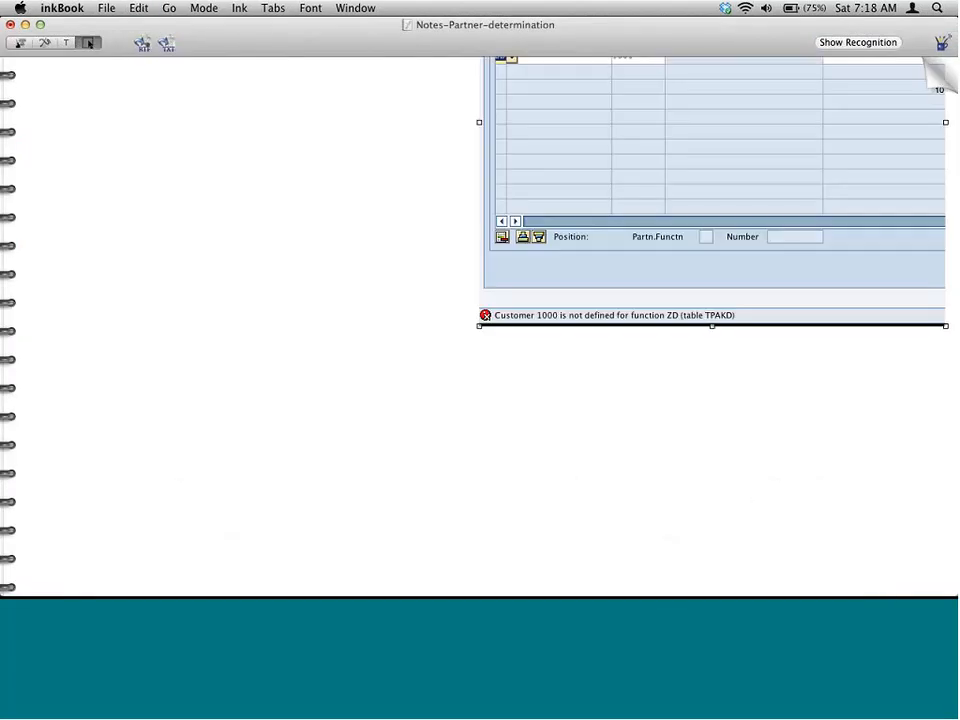
drag(768, 167, 510, 377)
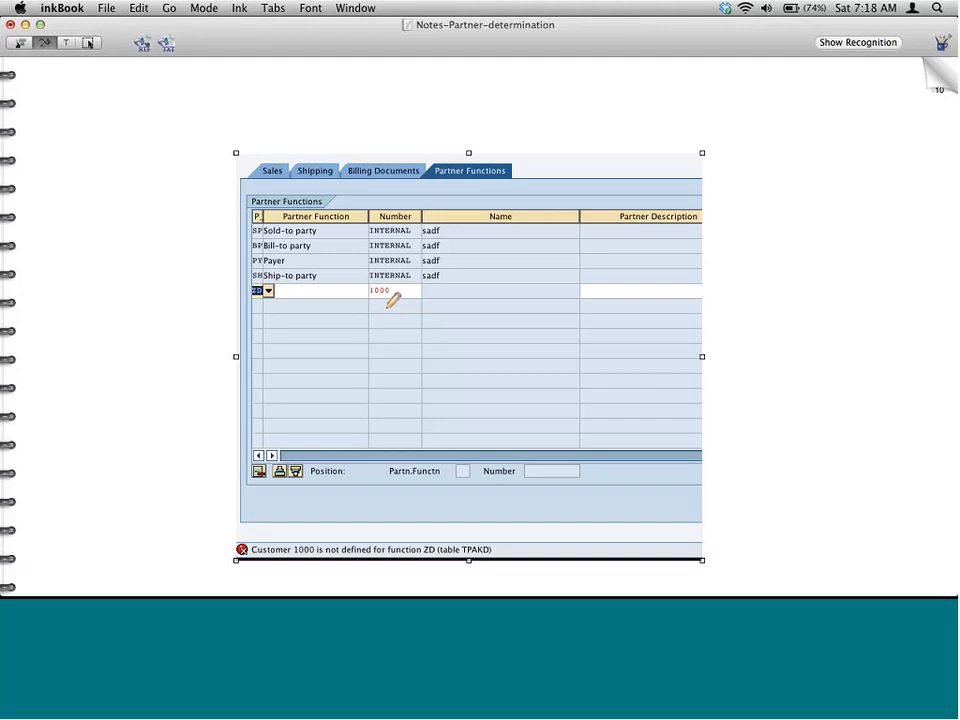
Step: Switch back to SAPGUI, restart customer creation with /nvd01 and accept the initial screen data for account group ZD01
key(super+Tab)
click(123, 58)
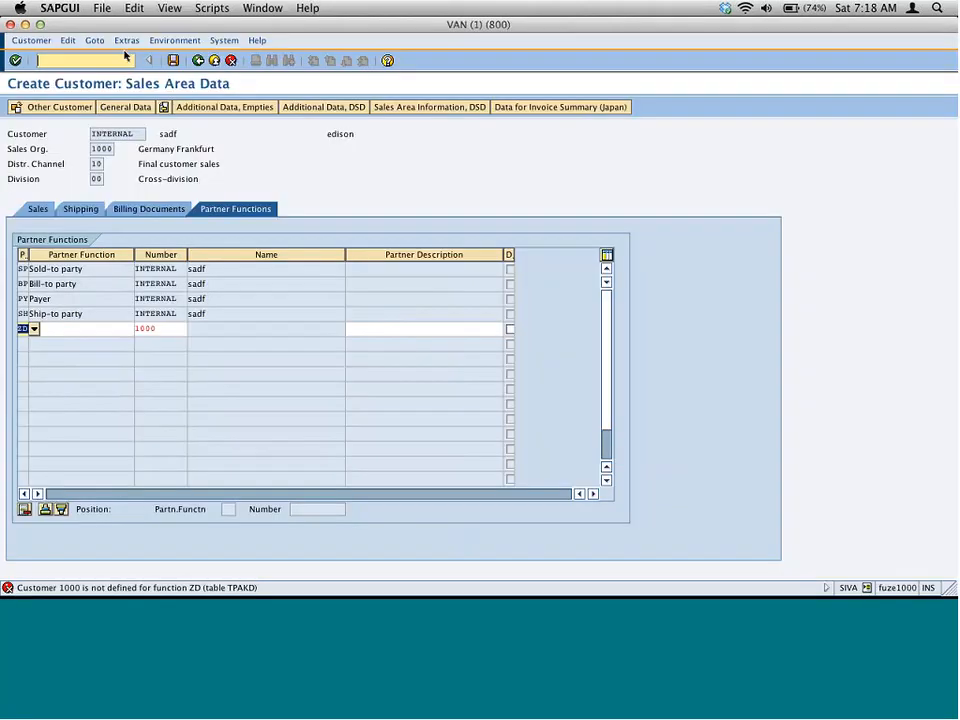
text(/nvd)
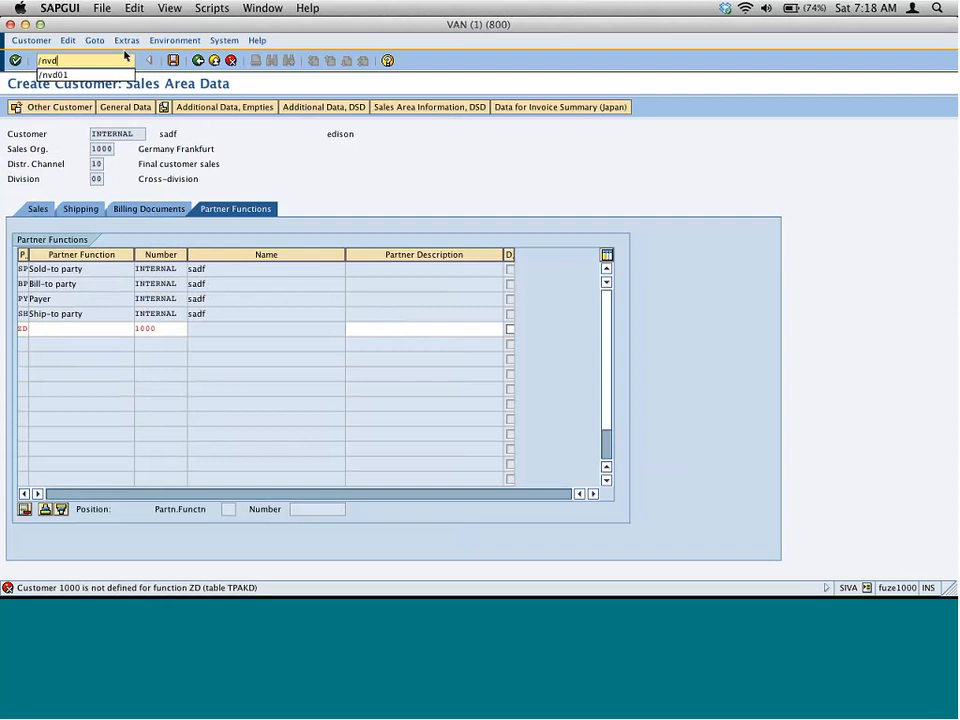
text(01)
key(Return)
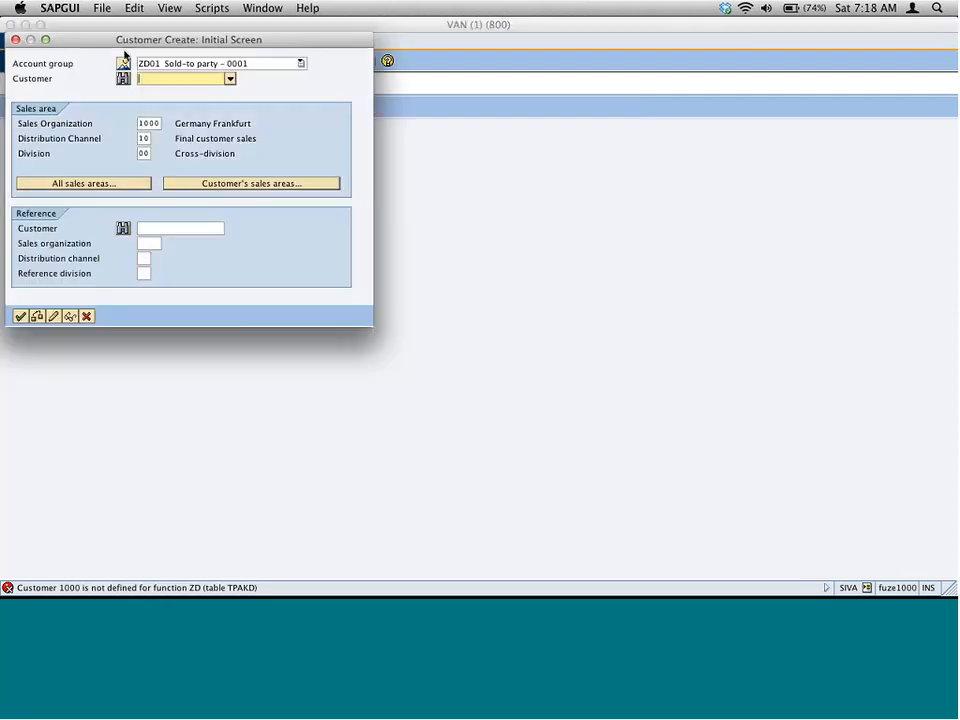
key(Return)
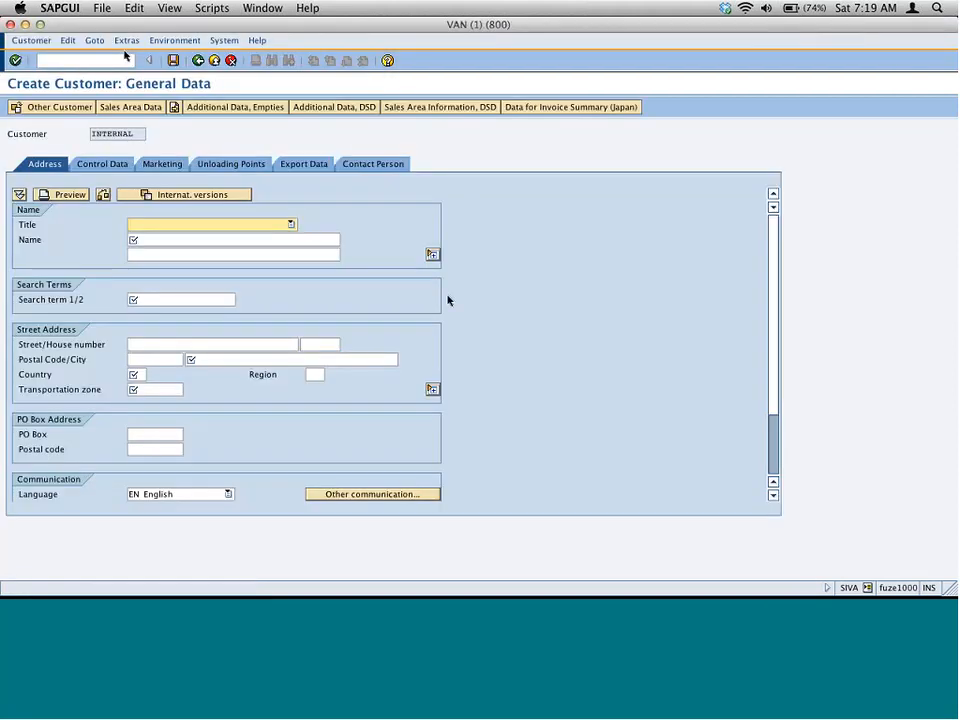
Step: Enter asdf as both the new customer's name and search term
key(Tab)
text(asdf)
key(Tab)
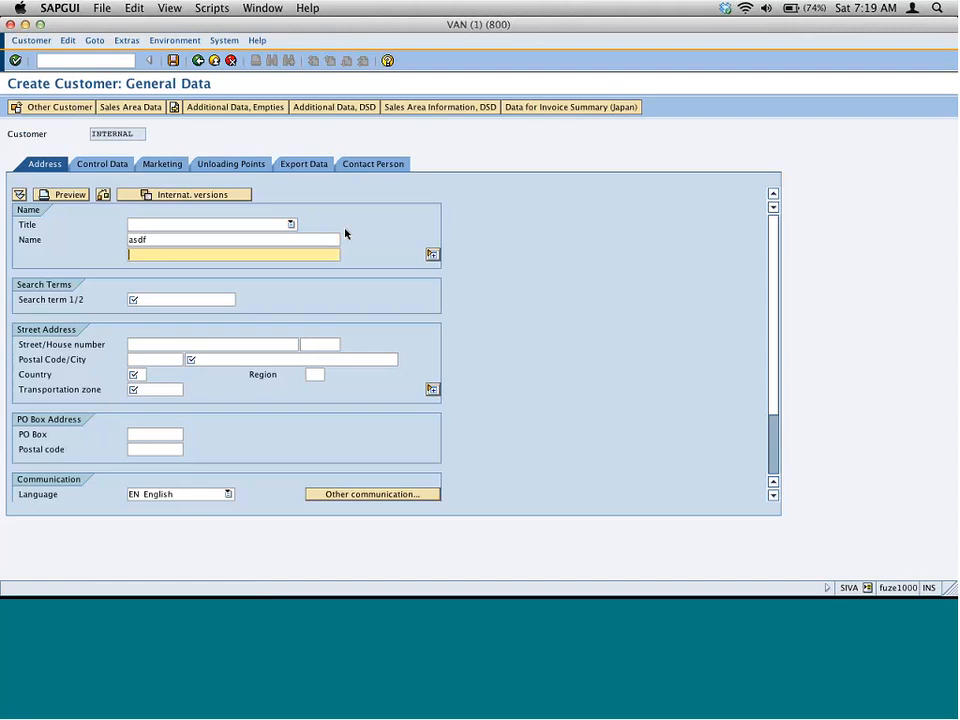
key(Tab)
text(asdf)
key(Return)
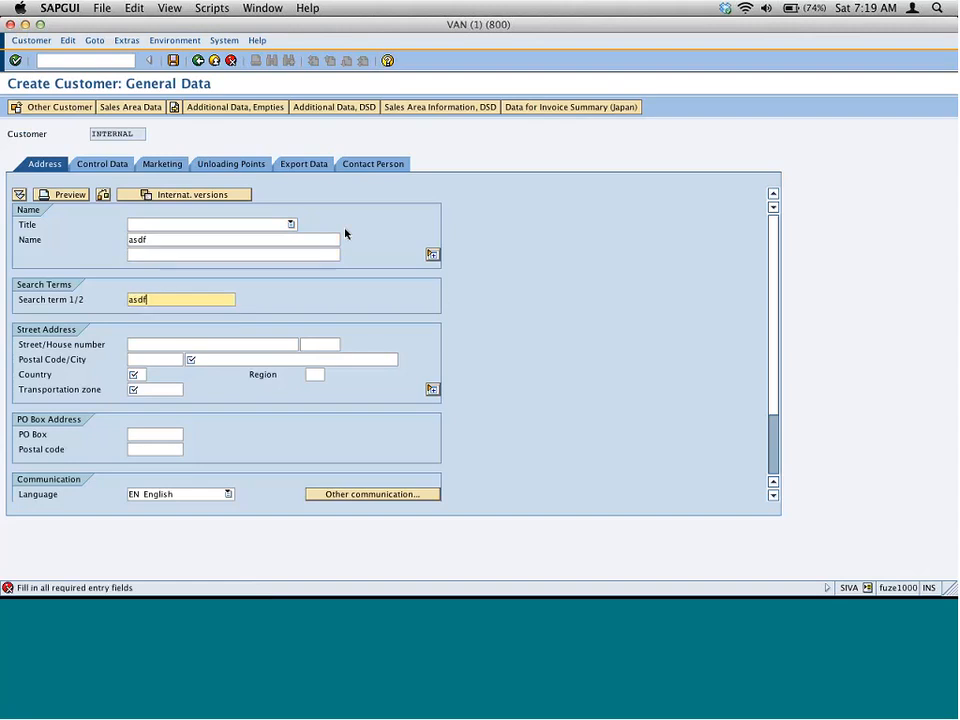
text(asdf)
key(Tab)
text(us)
key(Tab)
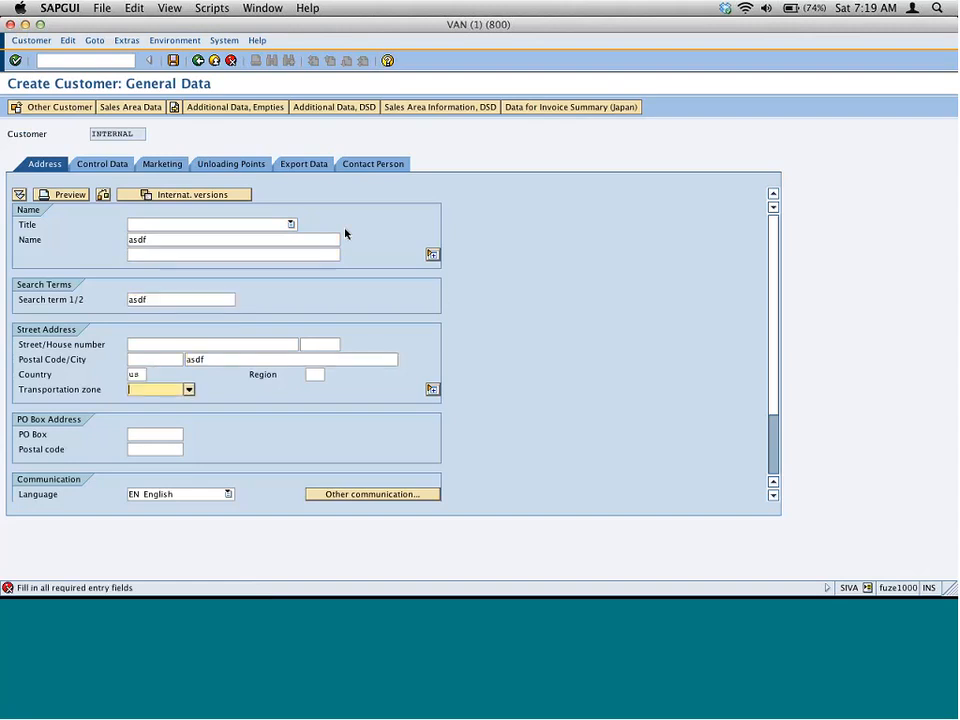
key(F4)
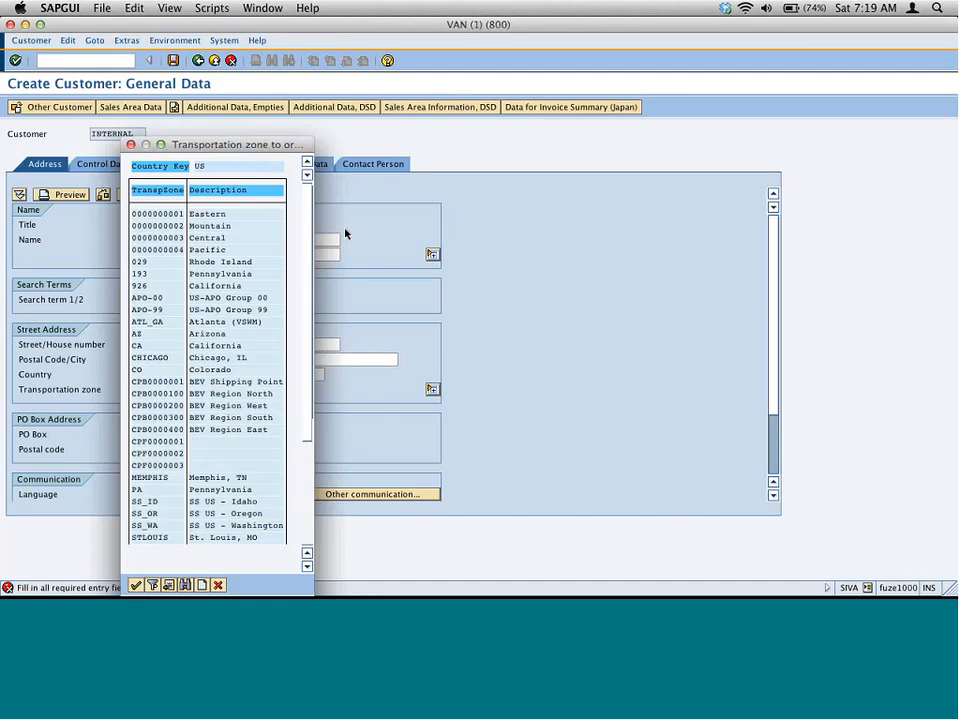
double_click(171, 214)
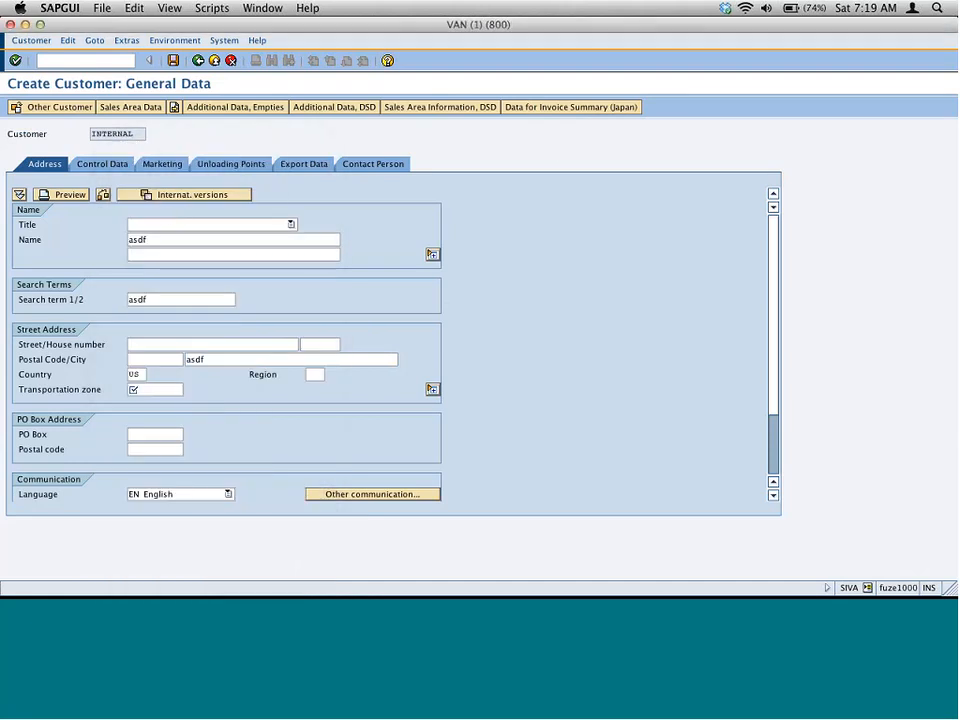
Step: Set the customer's shipping conditions to 02 in the sales area data
click(151, 107)
click(81, 209)
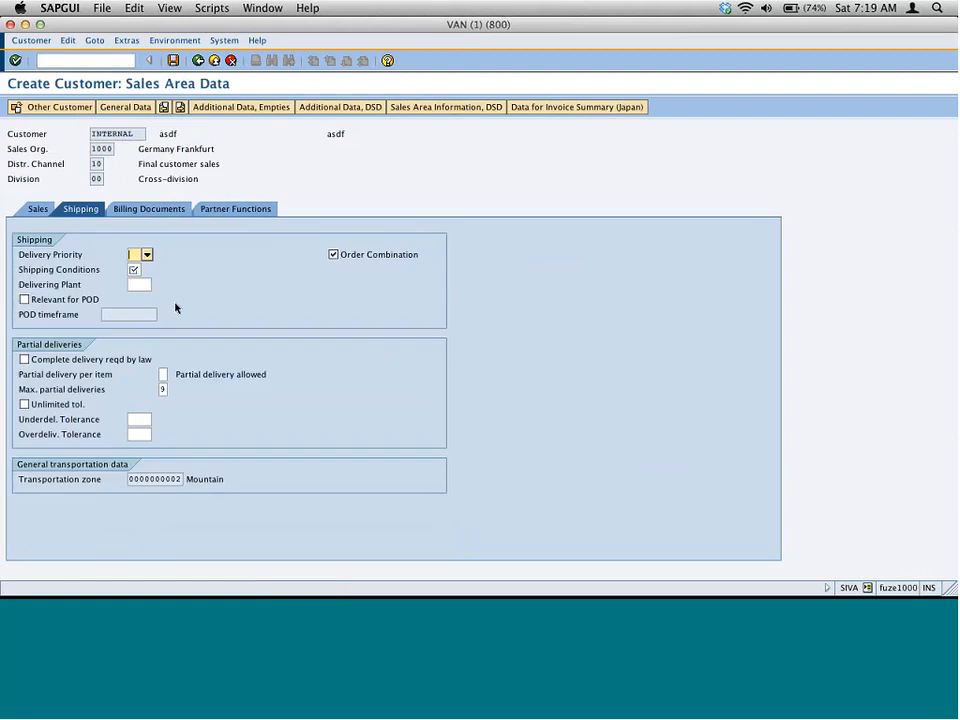
double_click(134, 270)
text(02)
key(Return)
Step: Set the tax classification for Germany's output tax MWST to 1 in the billing documents data
click(163, 212)
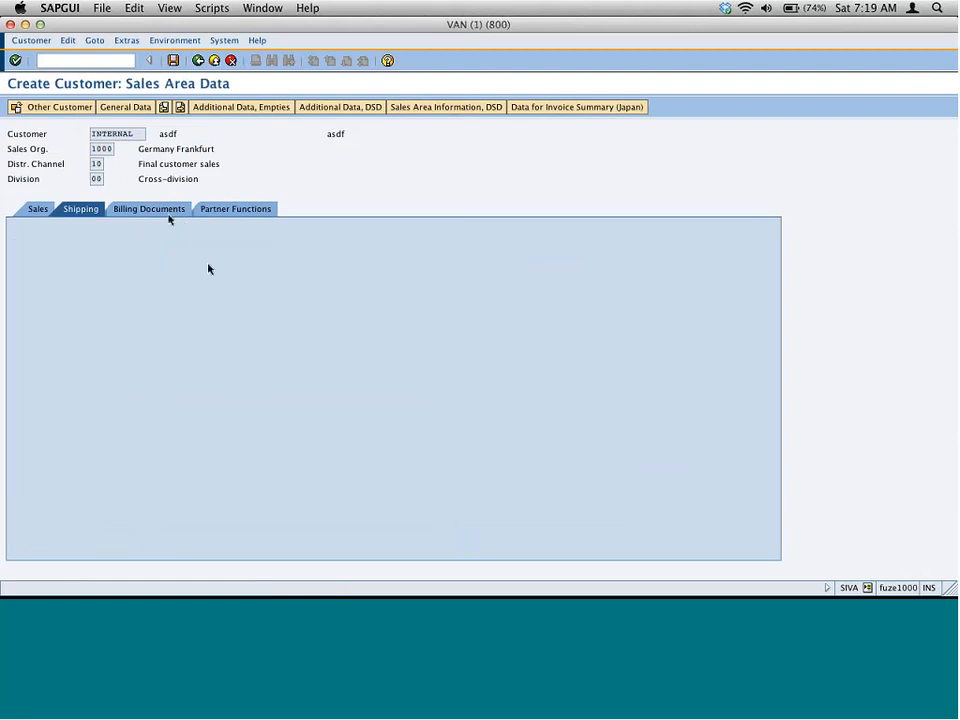
click(305, 448)
text(0)
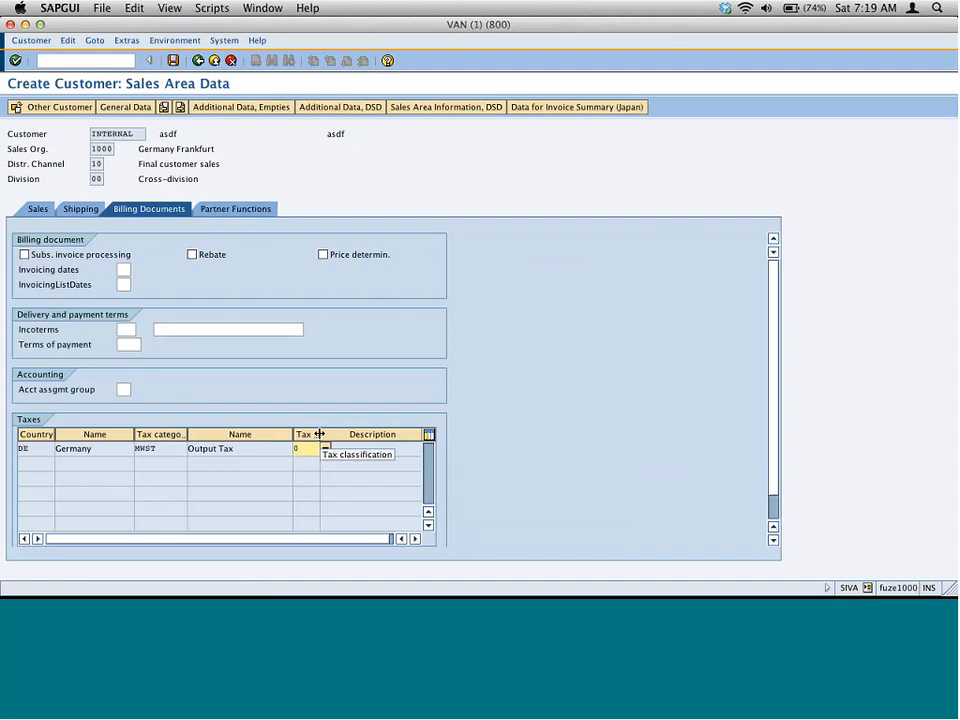
key(BackSpace)
text(1)
key(Return)
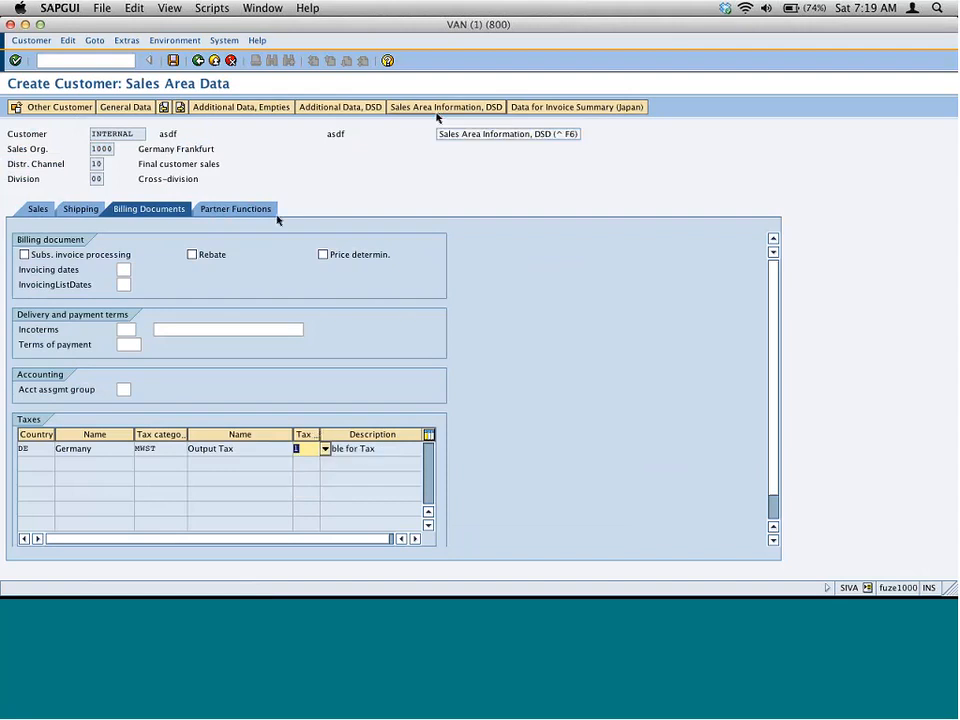
Step: Check the customer's partner functions, save the customer and leave customer creation
click(245, 209)
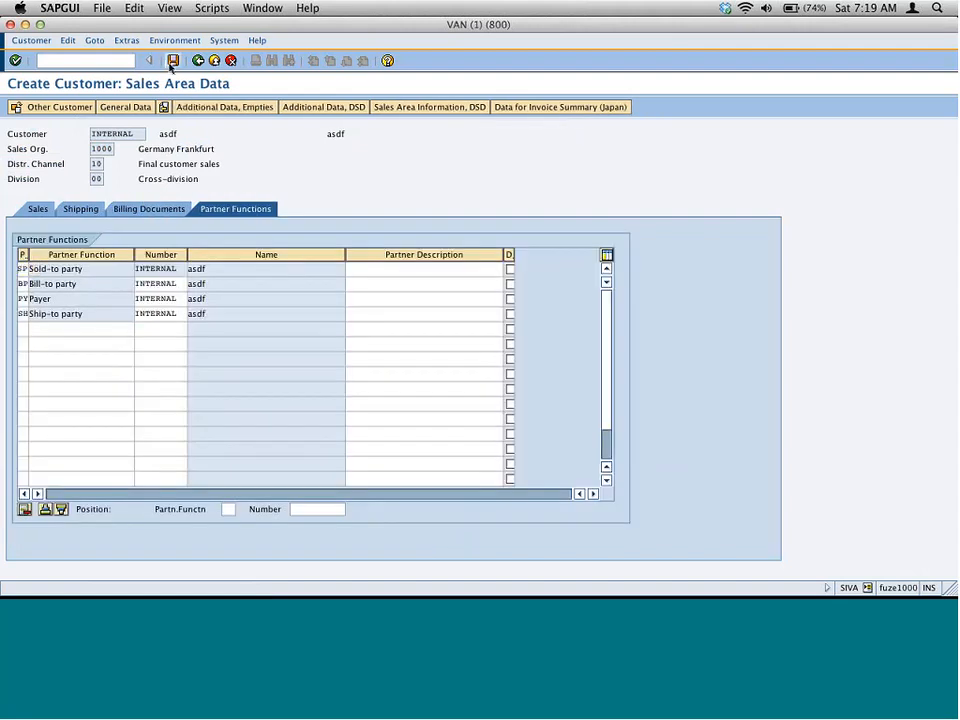
key(ctrl+s)
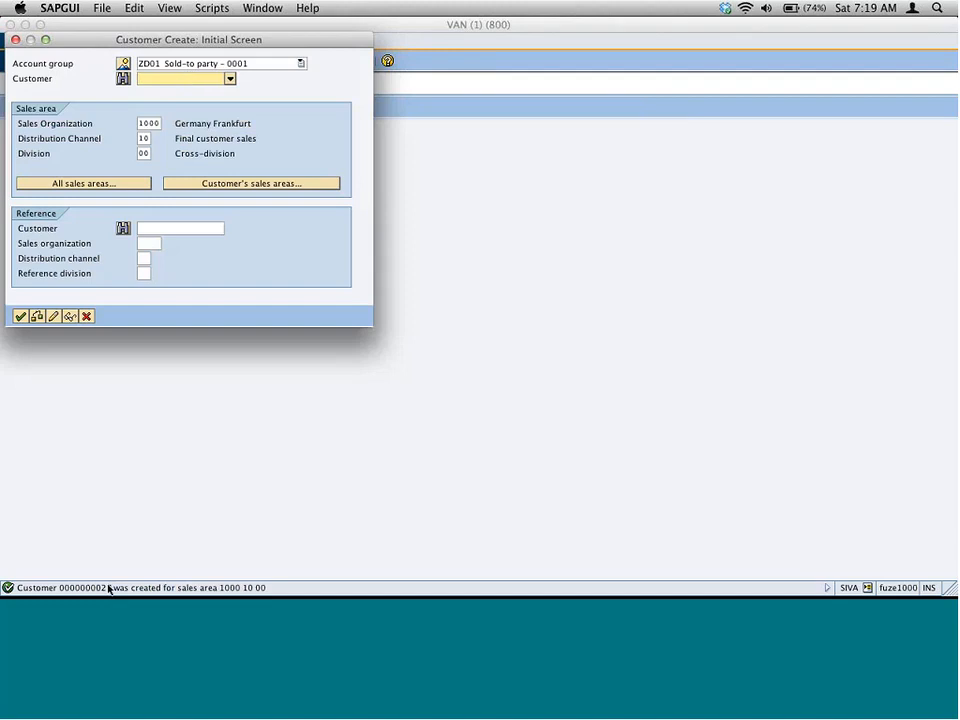
click(86, 316)
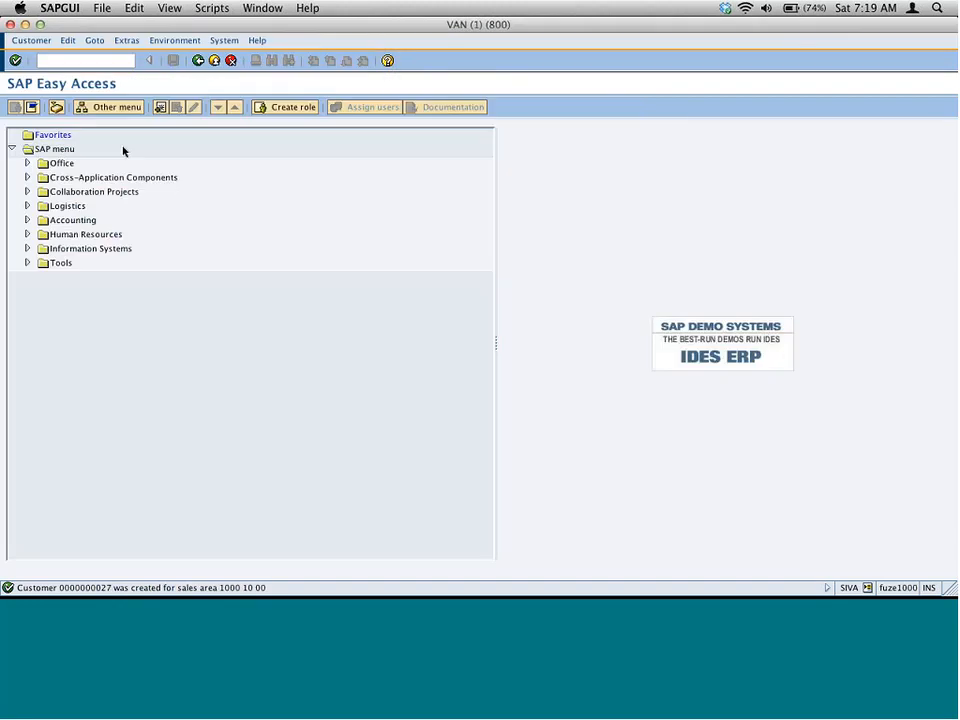
Step: Start transaction VD01 again and accept the initial screen data for another ZD01 customer
text(vd0)
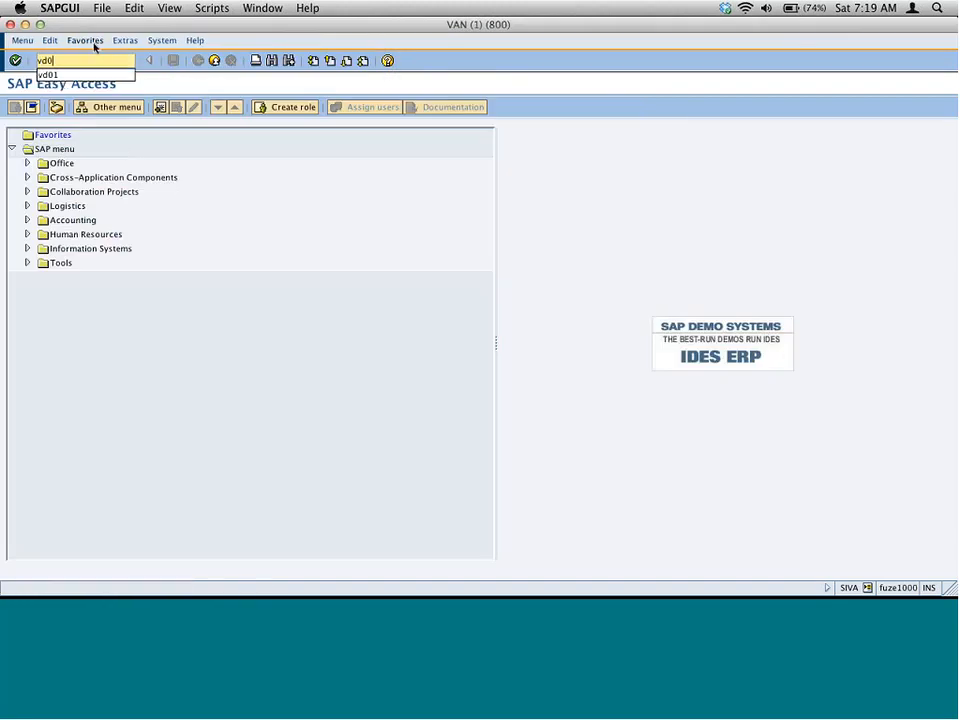
text(1)
key(Return)
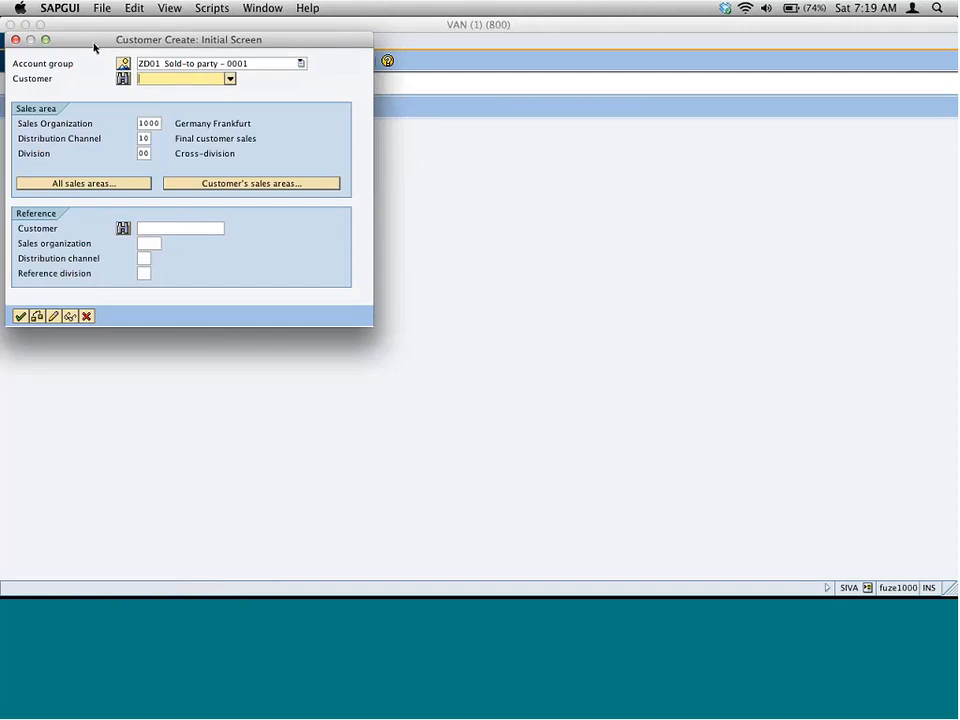
key(Return)
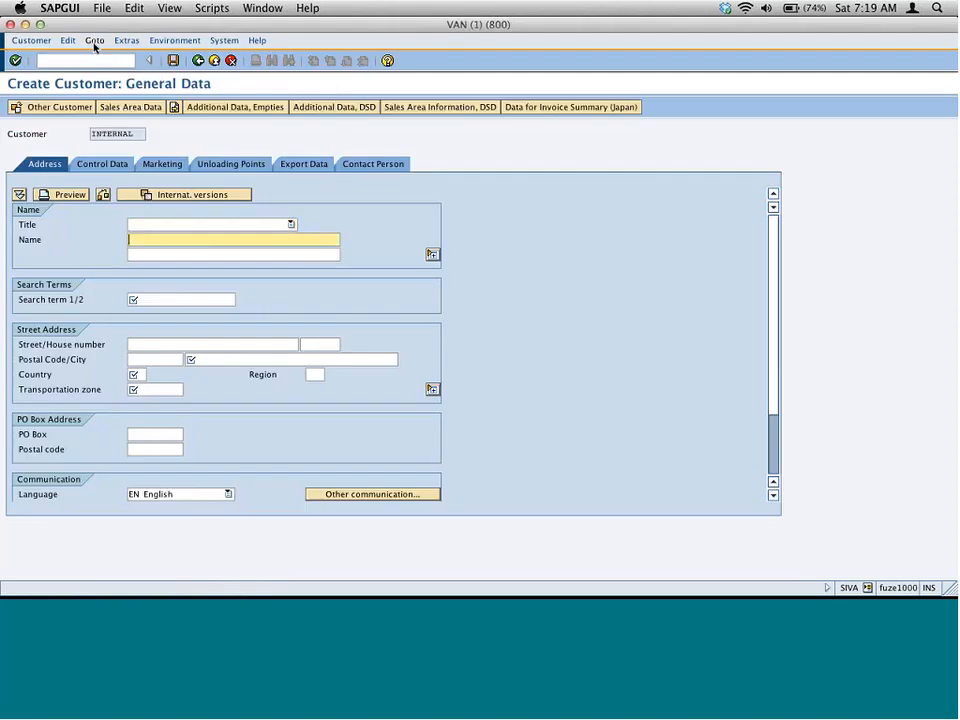
Step: Enter sadf as the customer's name and asdf as the search term
text(sadf)
key(Tab)
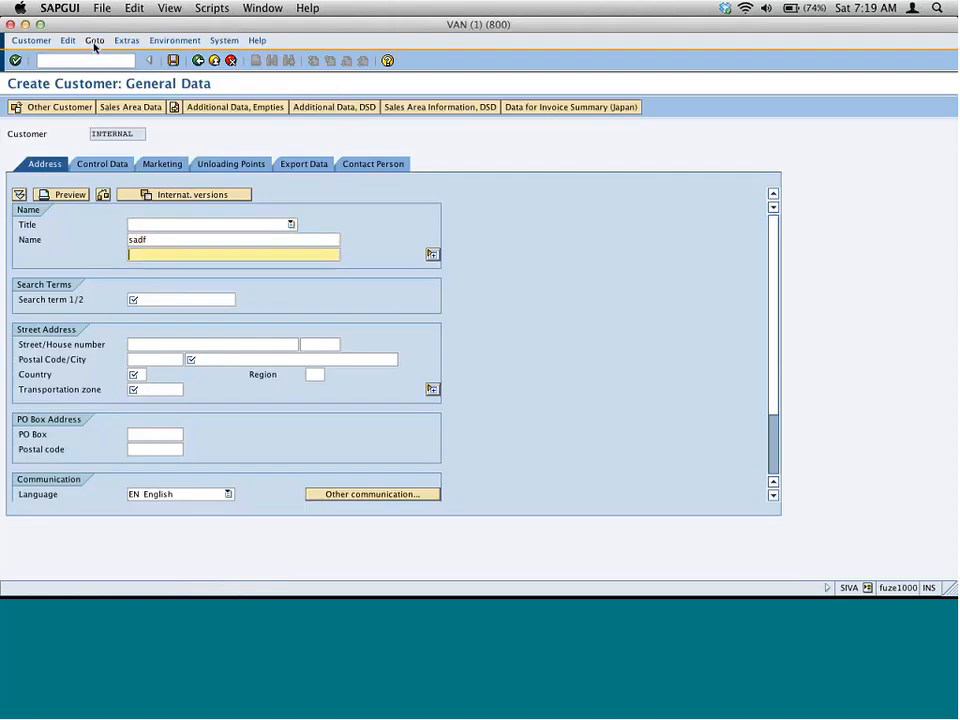
key(Tab)
text(asdf)
key(Tab)
key(Tab)
key(Tab)
key(Tab)
text(e)
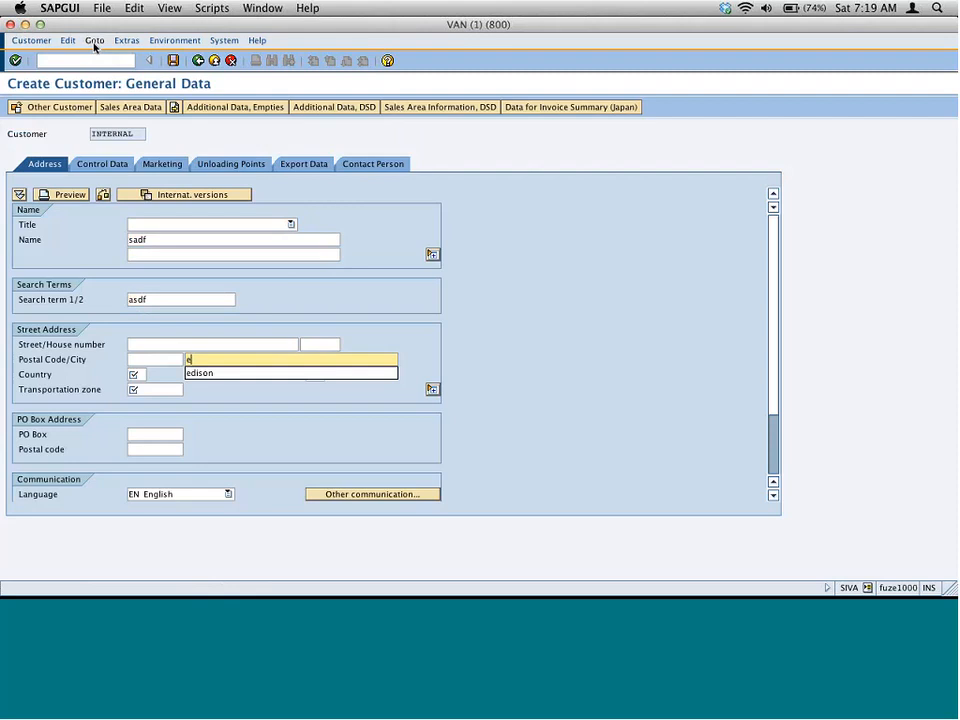
key(Down)
key(Tab)
text(us)
key(Tab)
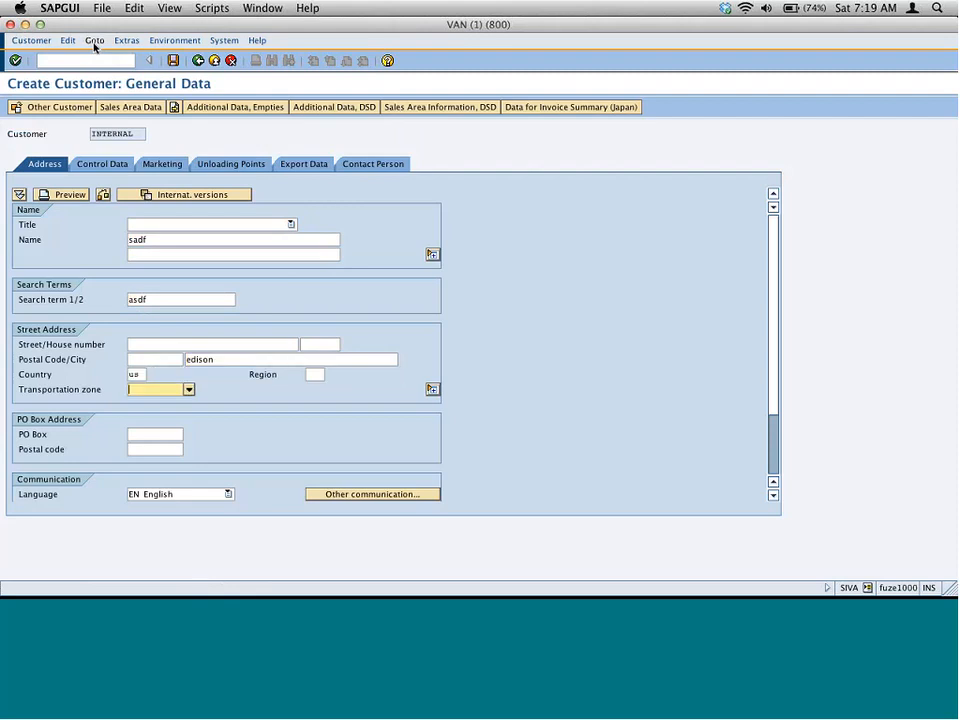
key(F4)
key(Return)
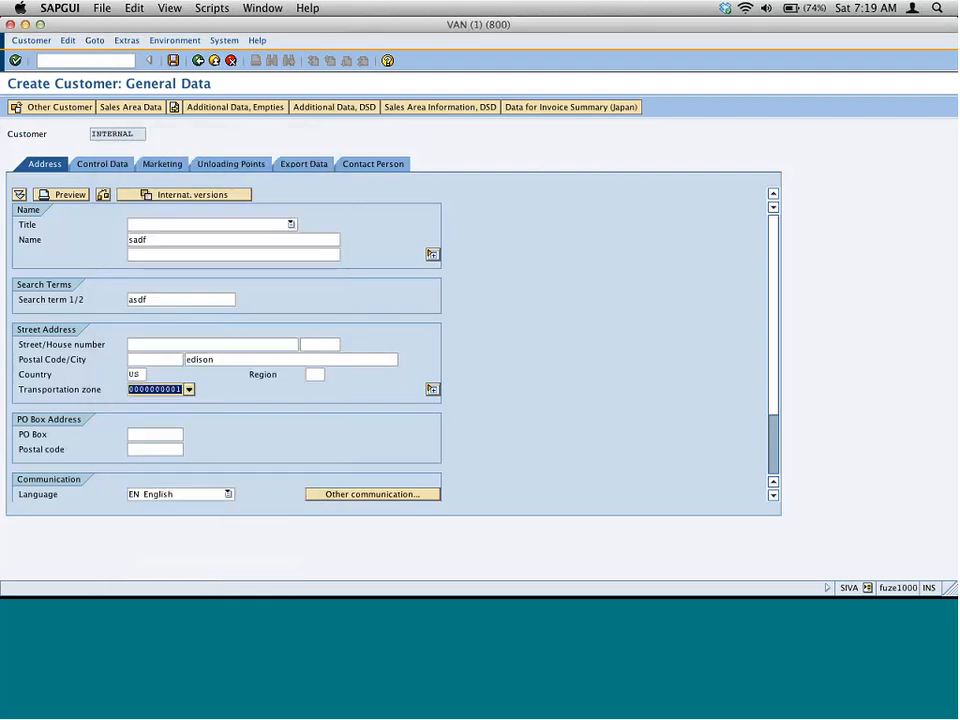
Step: Set the shipping conditions to 02 in the sales area data and open the billing documents data
click(130, 107)
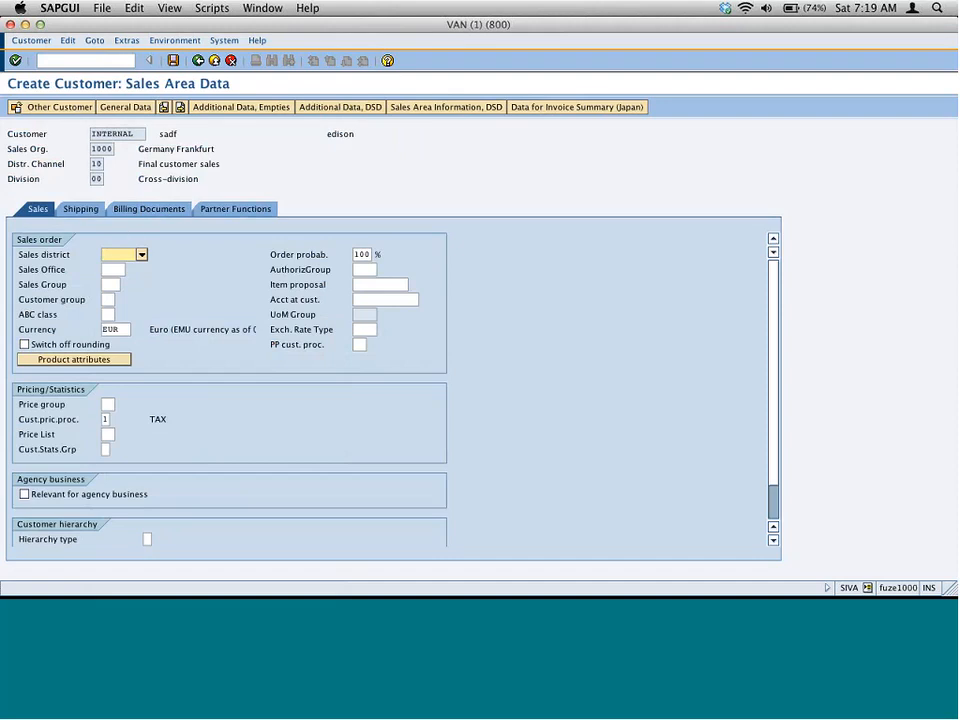
click(88, 209)
key(Tab)
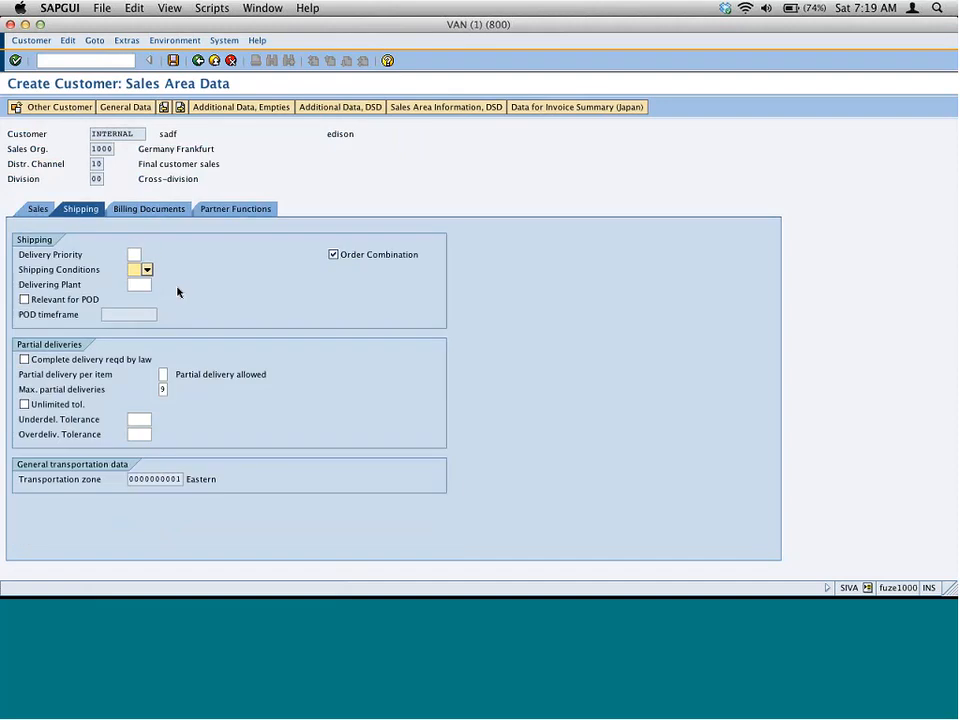
text(02)
key(Return)
click(140, 209)
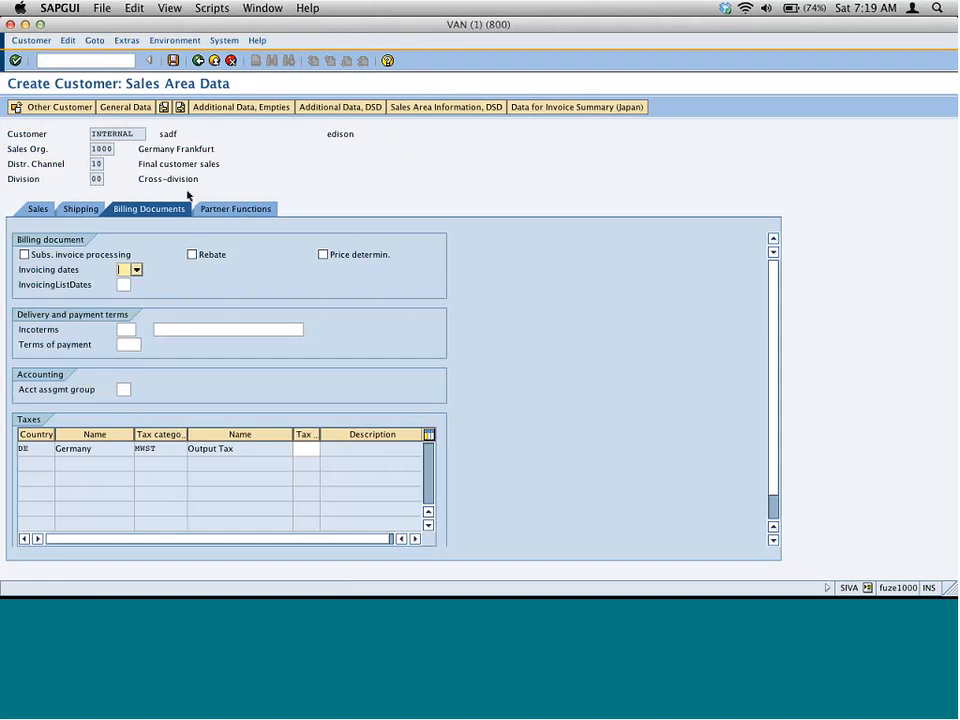
Step: Set the tax classification for Germany's MWST output tax to 1 in the customer's billing documents data
click(306, 448)
text(1)
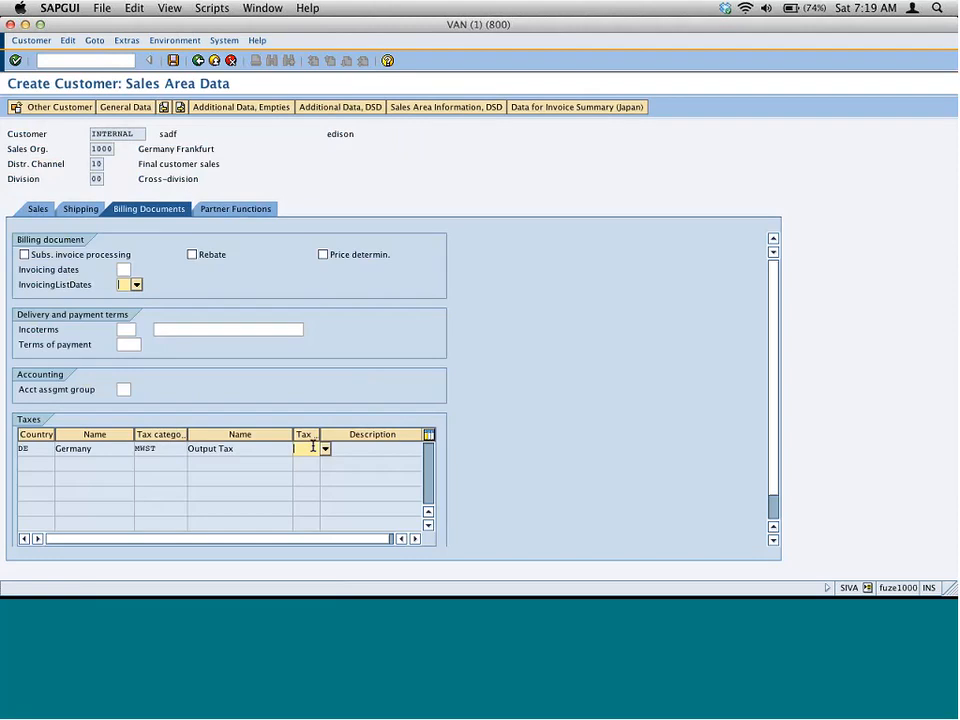
key(Return)
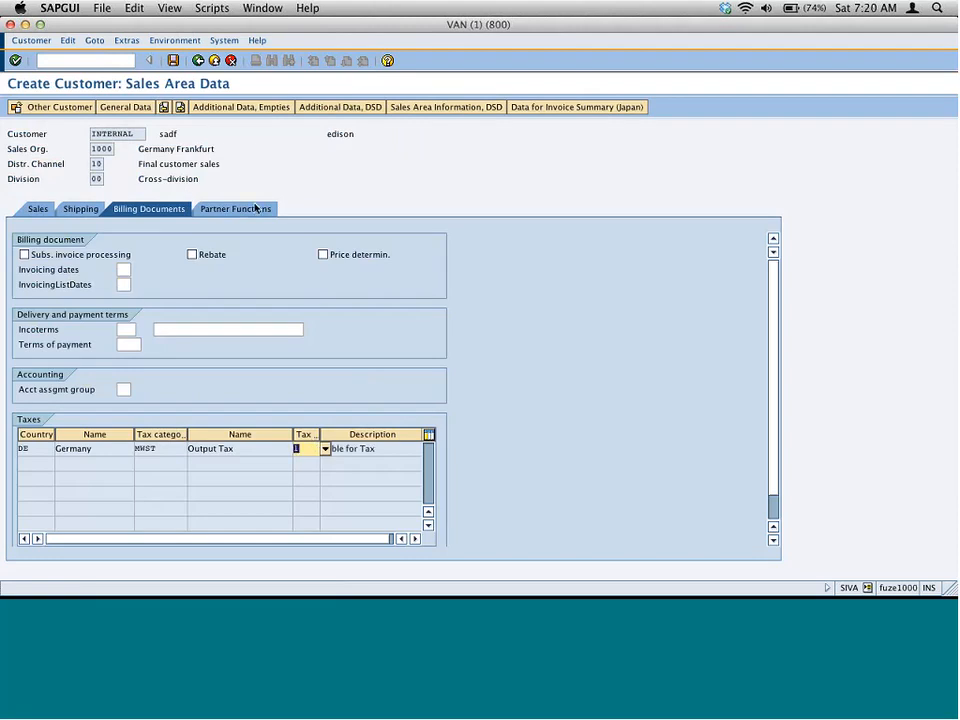
Step: Add partner function ZD to the customer's partner functions with the existing VAD customer's number
key(Return)
click(21, 328)
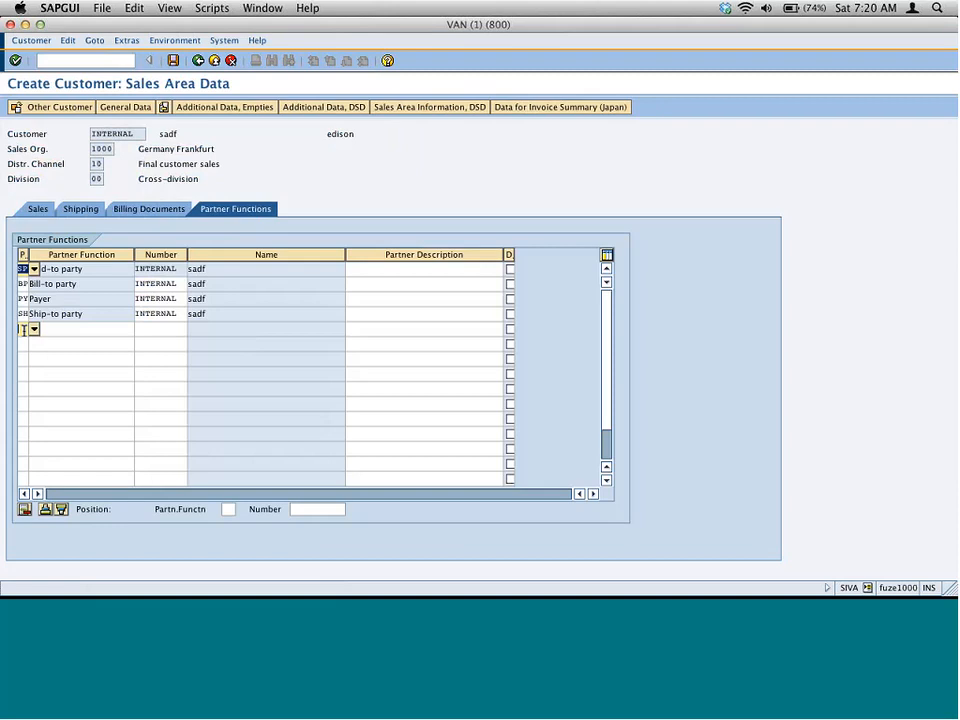
text(zd)
click(73, 331)
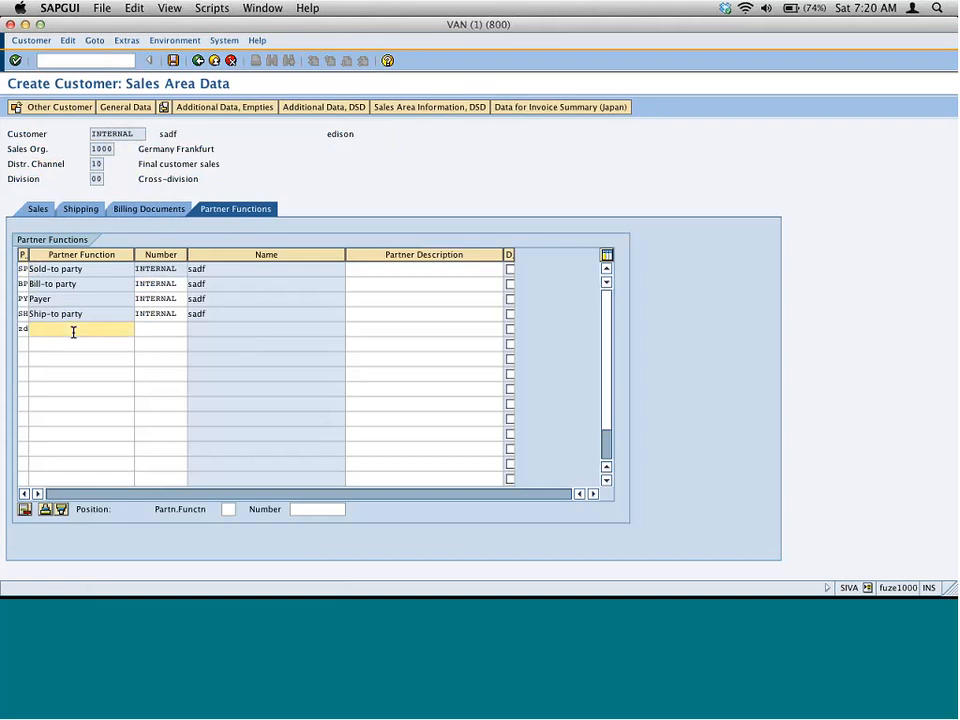
key(Tab)
text(27)
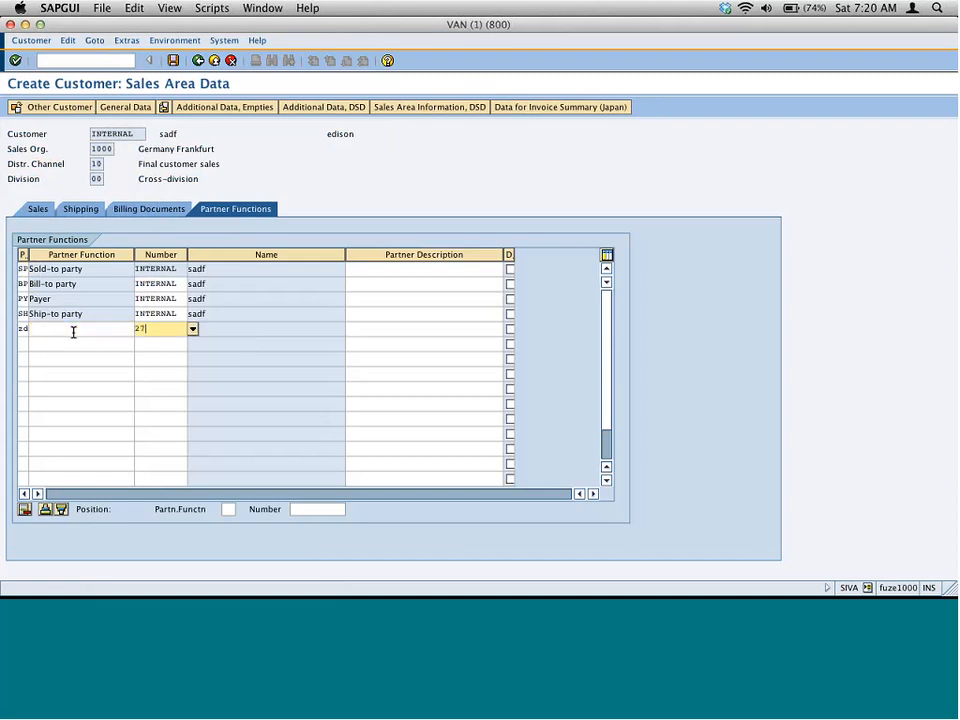
key(Return)
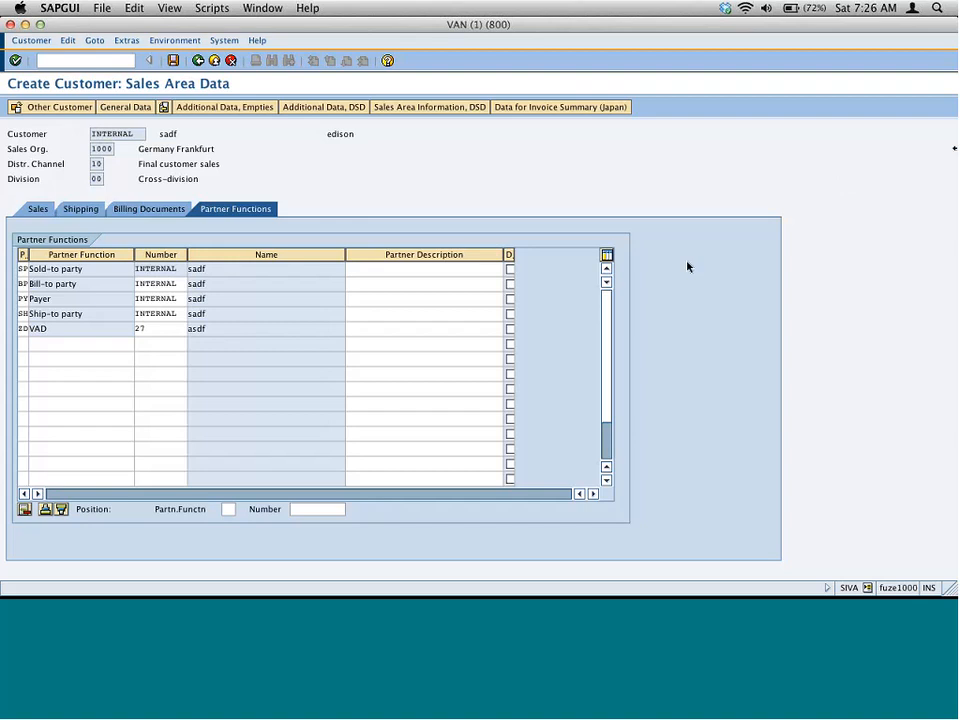
Step: Try to assign a customer number from outside the permitted account group to the ZD partner function
click(158, 329)
key(BackSpace)
key(BackSpace)
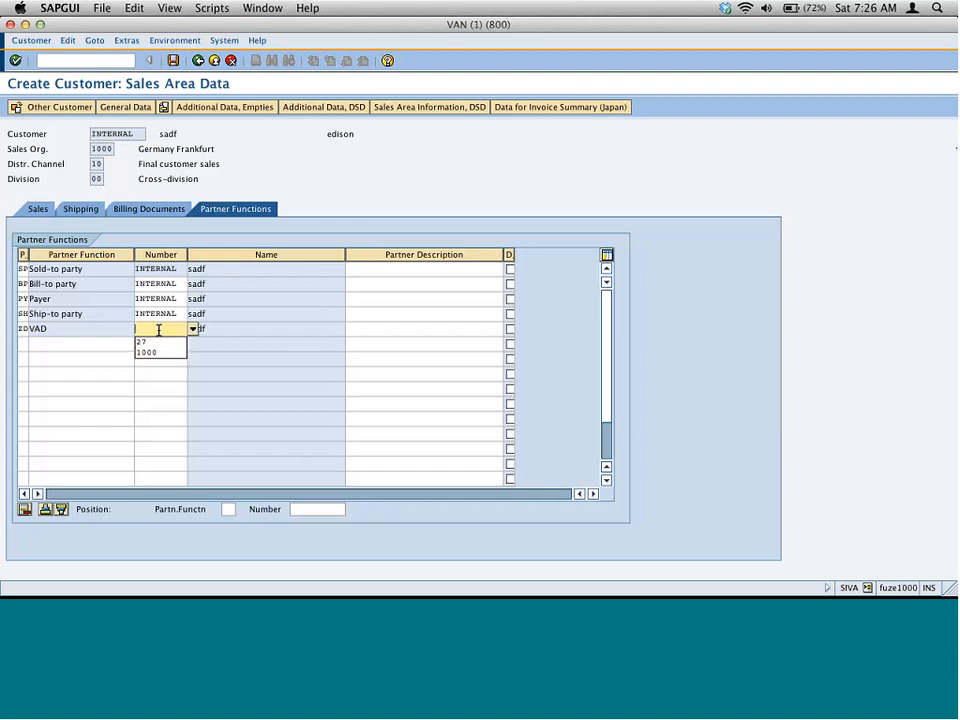
text(1000)
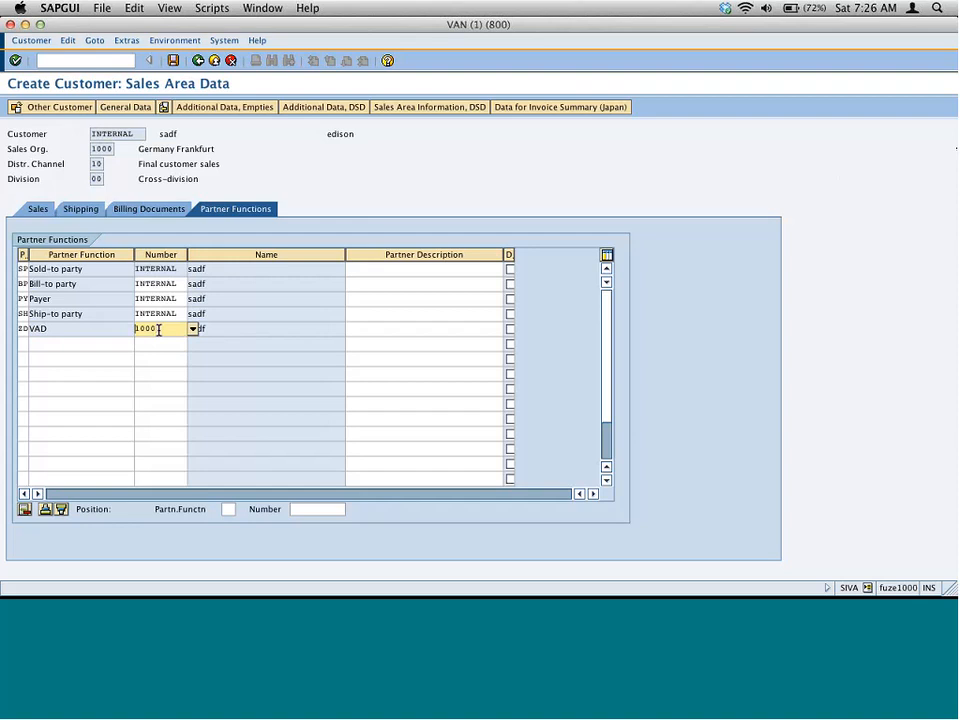
key(Return)
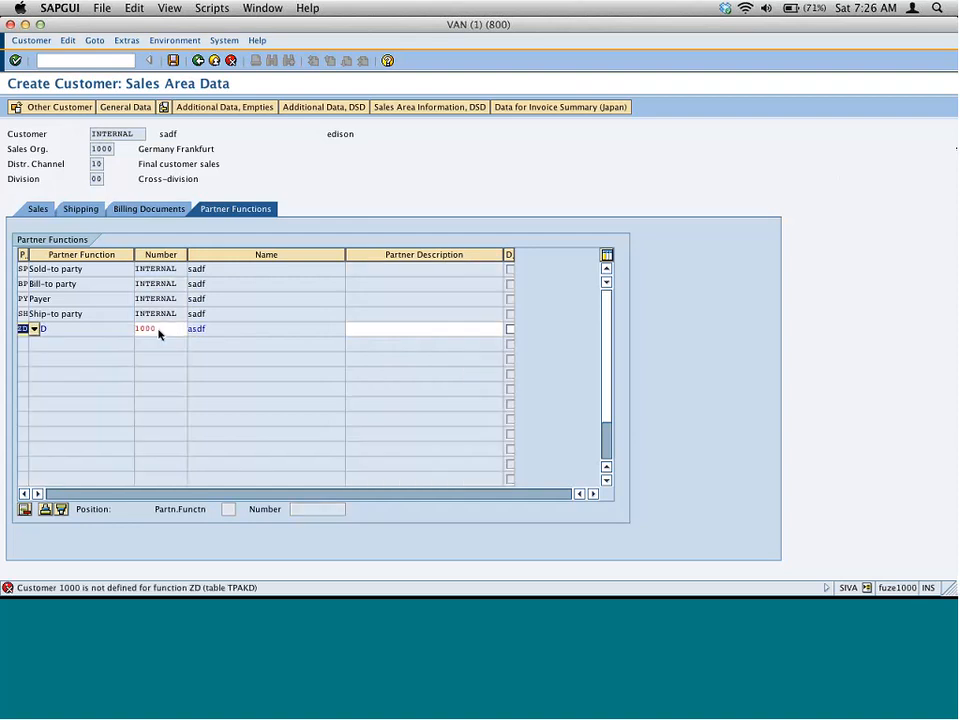
Step: Enter the original VAD customer's number for the ZD partner function again
double_click(159, 331)
text(27)
key(Return)
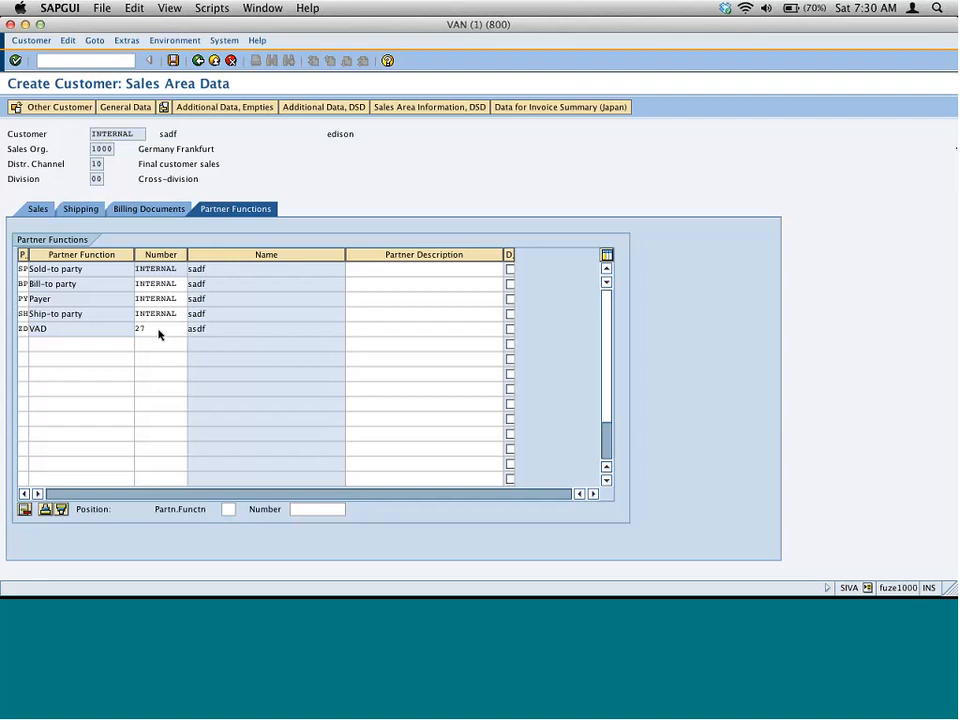
click(160, 324)
Step: Switch to inkBook, turn to a blank page and write the underlined heading "PF's @ Txn Level"
key(super+Tab)
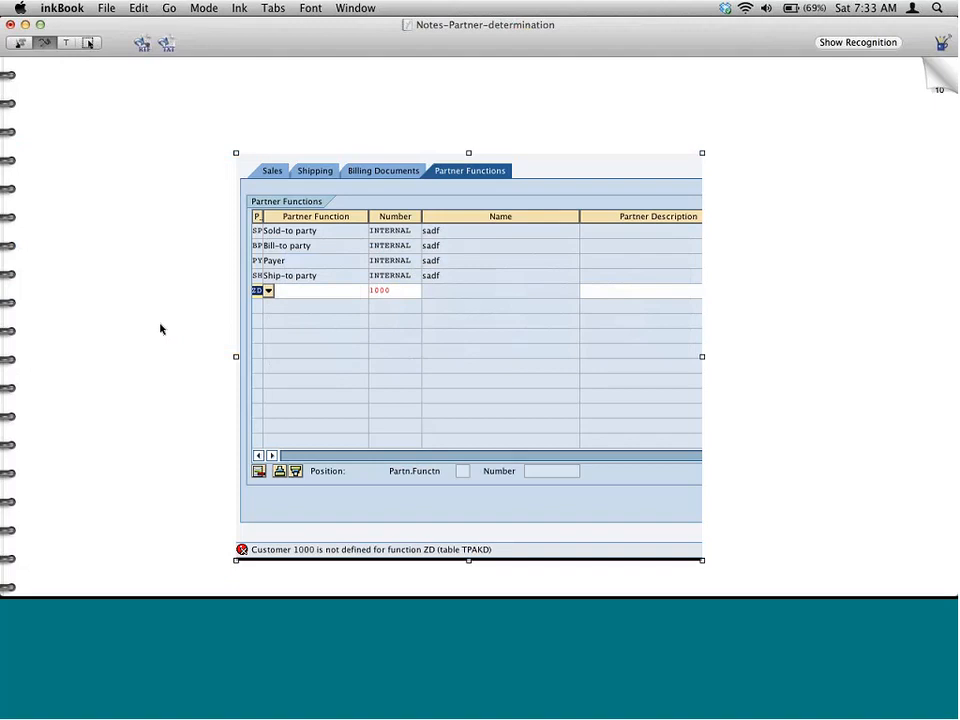
drag(422, 102, 417, 139)
click(930, 91)
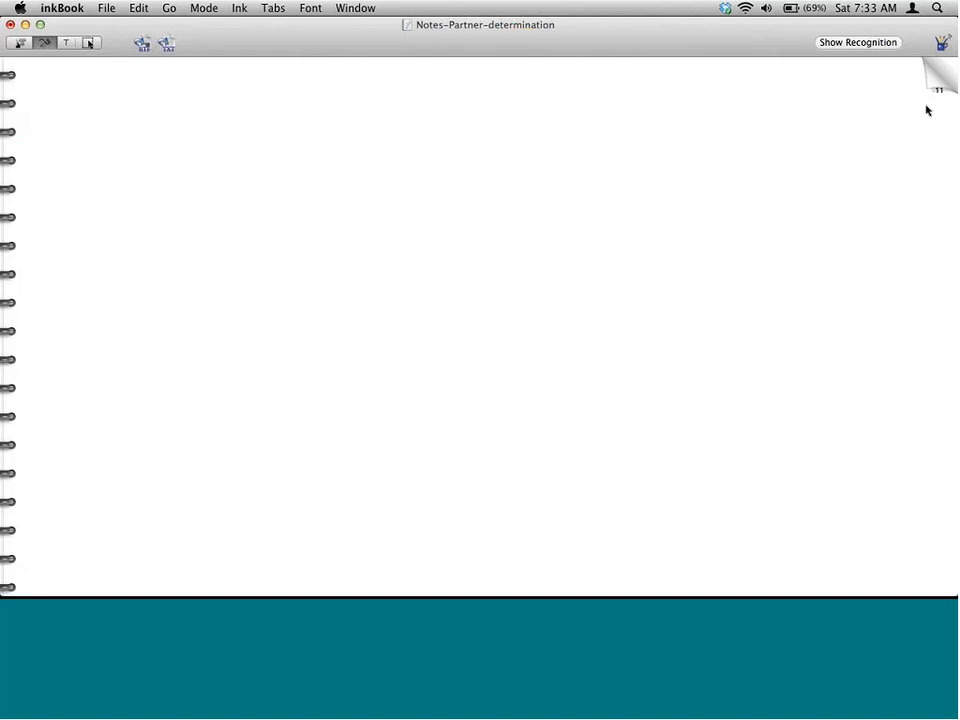
mouse_move(320, 101)
mouse_down()
mouse_move(321, 87)
mouse_move(342, 87)
mouse_up()
mouse_move(351, 88)
mouse_down()
mouse_move(345, 99)
mouse_move(397, 105)
mouse_move(440, 78)
mouse_up()
mouse_move(431, 80)
mouse_down()
mouse_move(432, 96)
mouse_move(465, 95)
mouse_up()
mouse_move(483, 78)
mouse_down()
mouse_move(488, 97)
mouse_move(508, 85)
mouse_move(523, 96)
mouse_up()
drag(318, 118, 547, 114)
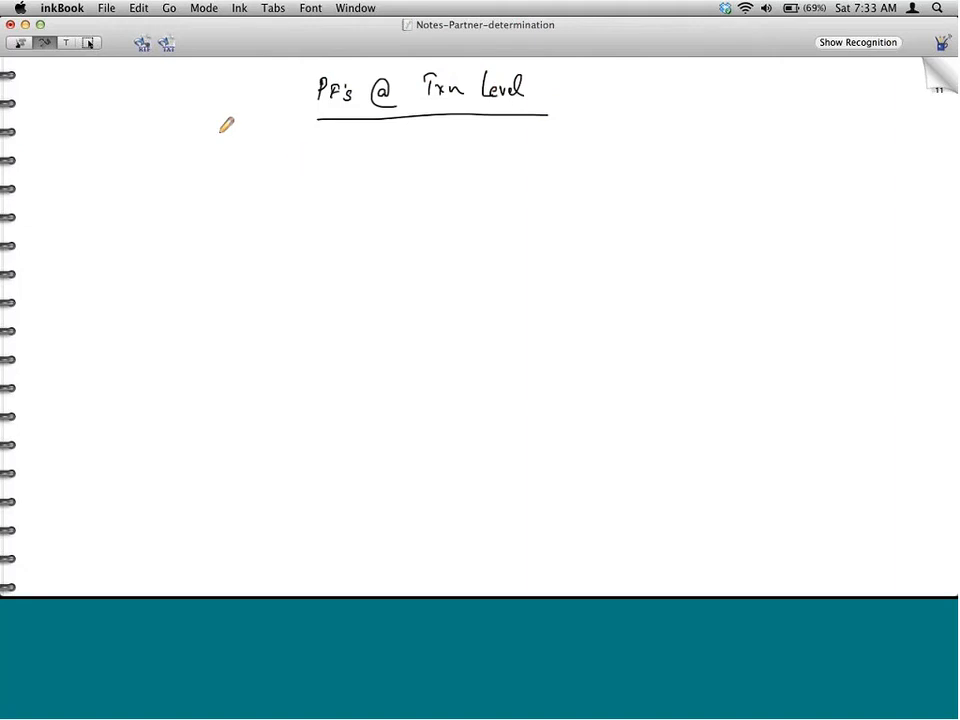
Step: Write Sales, Del and Bill one below the other under the heading
mouse_move(231, 167)
mouse_down()
mouse_move(226, 180)
mouse_move(272, 190)
mouse_up()
mouse_move(222, 283)
mouse_down()
mouse_move(230, 296)
mouse_move(263, 290)
mouse_up()
drag(231, 394, 269, 414)
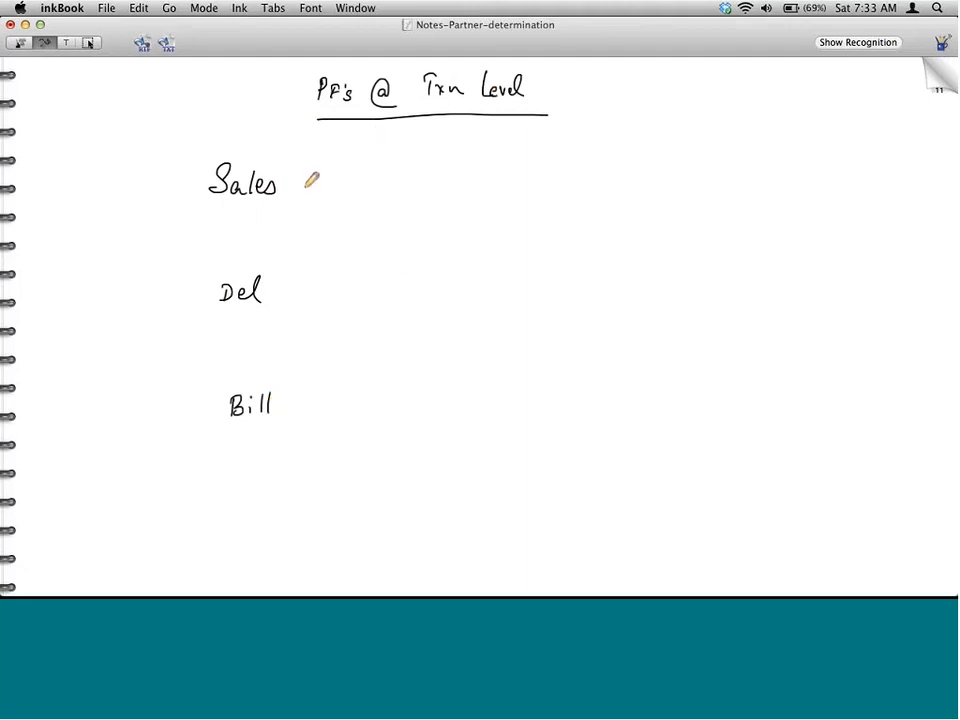
Step: Branch Sales into Header and Item with arrows, add check marks beside them, and turn to a new page
mouse_move(300, 184)
mouse_down()
mouse_move(398, 156)
mouse_move(403, 167)
mouse_move(421, 160)
mouse_up()
mouse_move(318, 171)
mouse_down()
mouse_move(327, 201)
mouse_move(412, 200)
mouse_up()
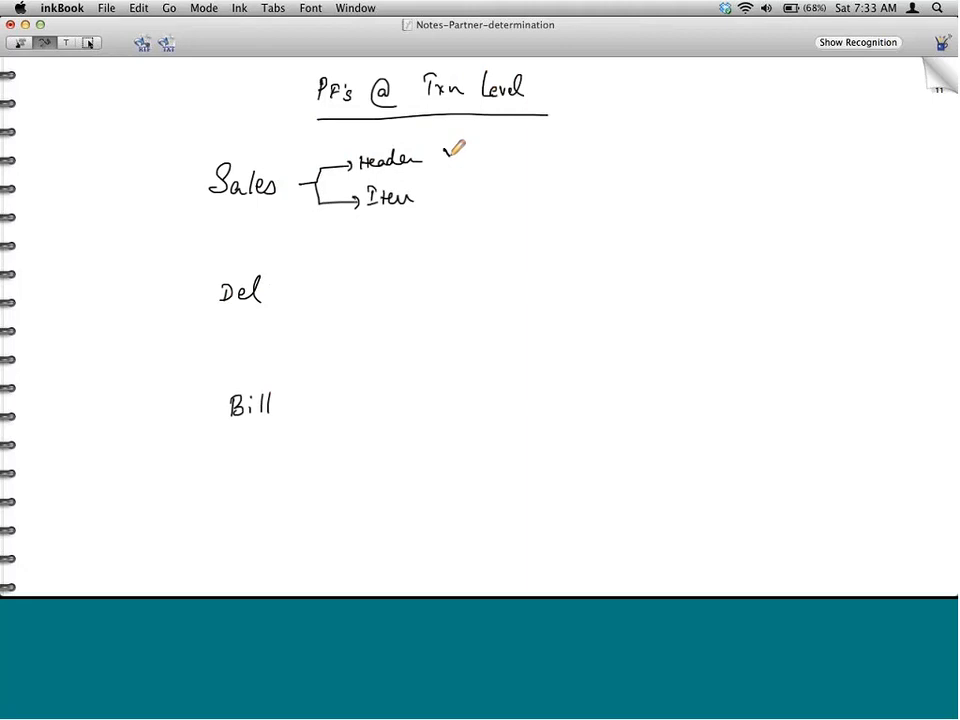
drag(447, 156, 465, 141)
drag(447, 183, 467, 175)
click(938, 70)
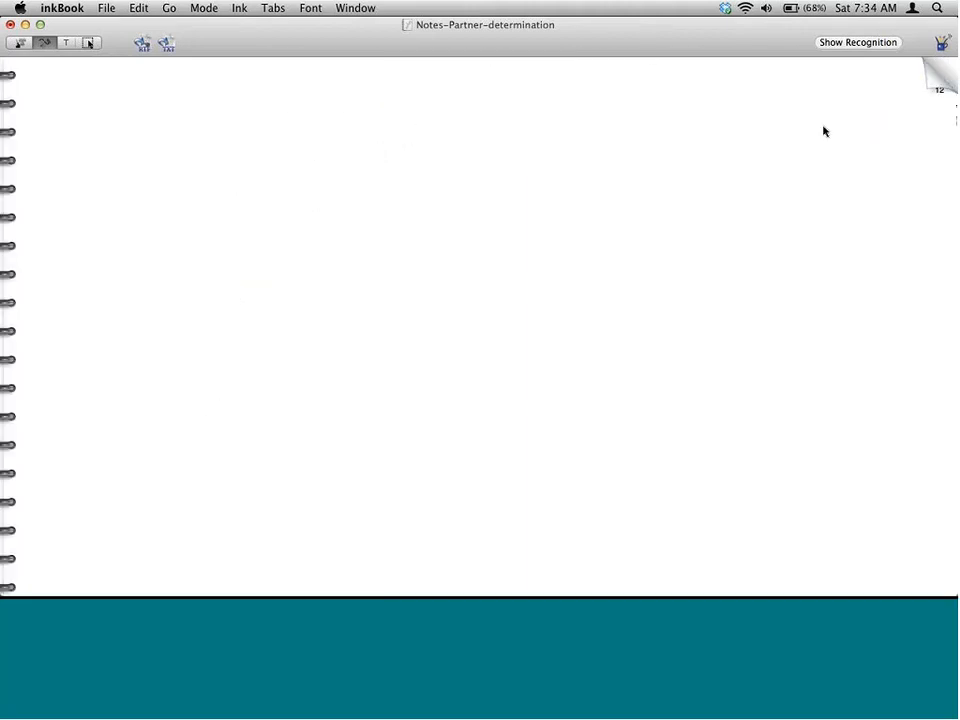
Step: Switch back to SAPGUI and leave customer creation without saving, down to the SAP Easy Access screen
key(super+Tab)
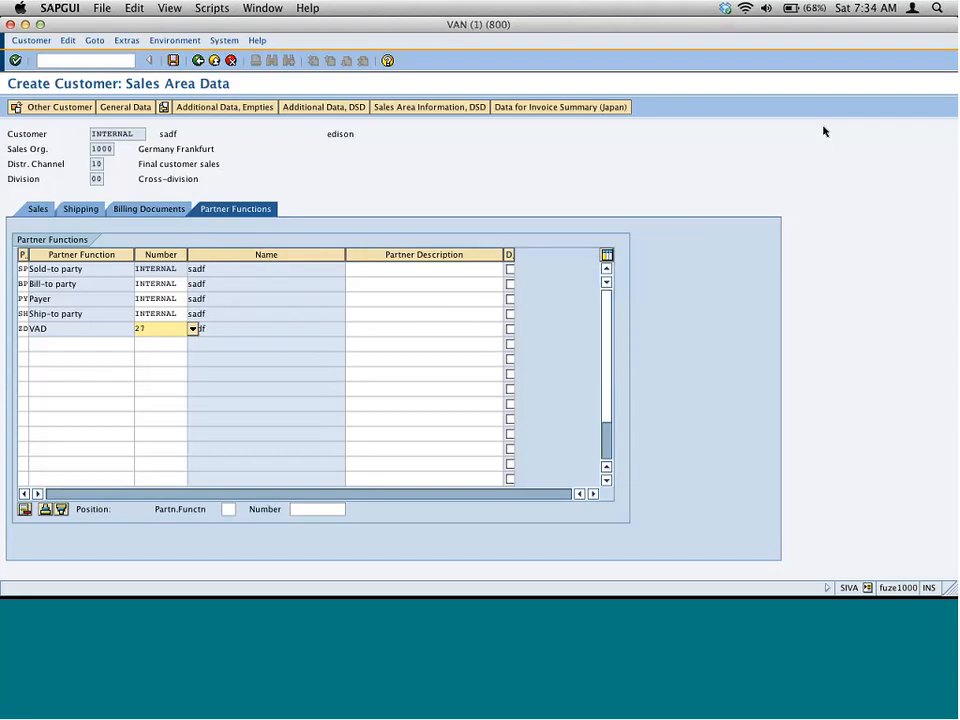
click(198, 60)
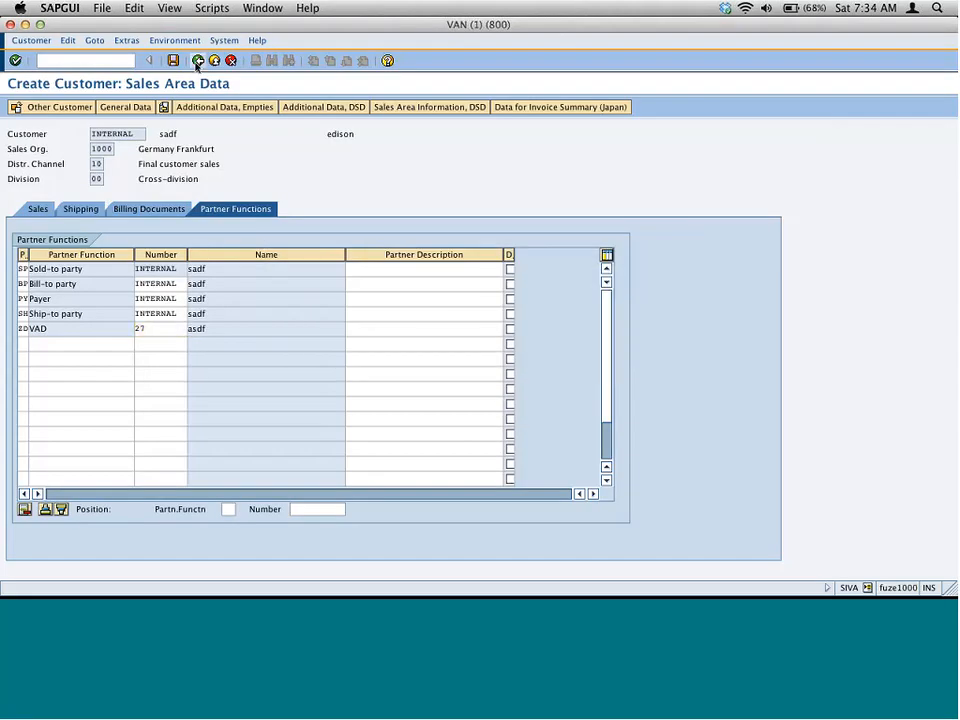
click(262, 183)
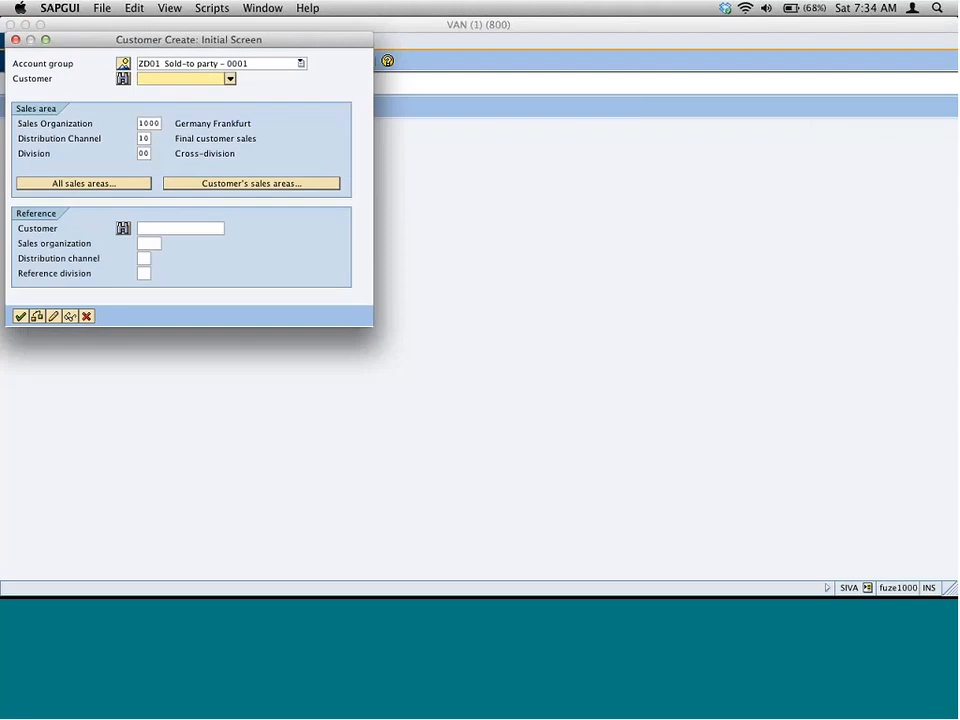
key(Escape)
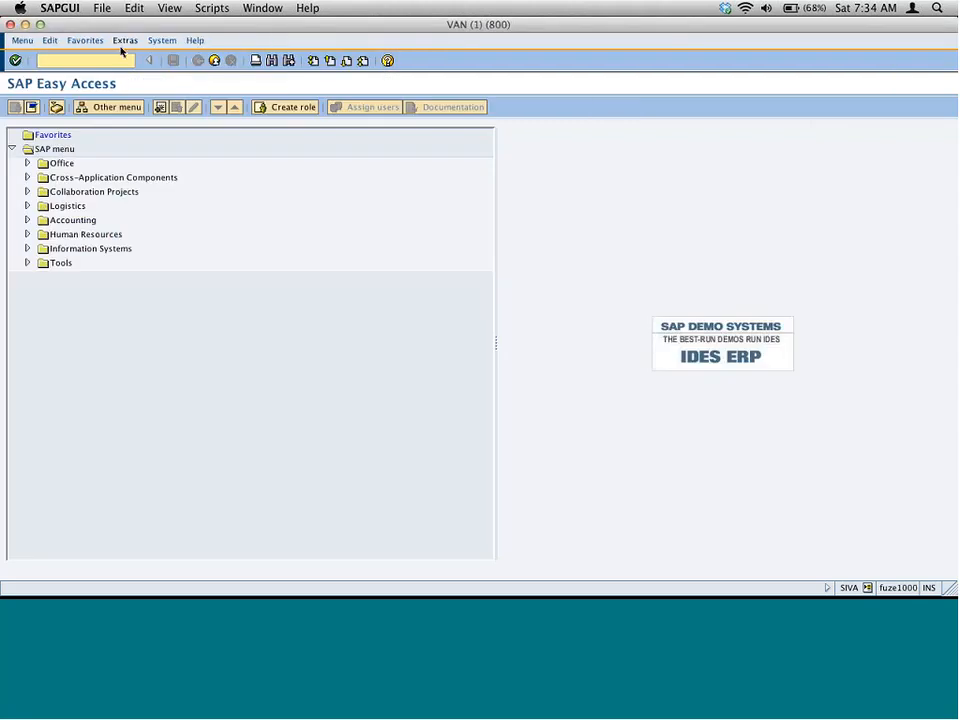
Step: Start transaction VD01 and accept the initial screen for a new ZD01 customer in sales area 1000/10/00 without a customer number
text(vf01)
key(Return)
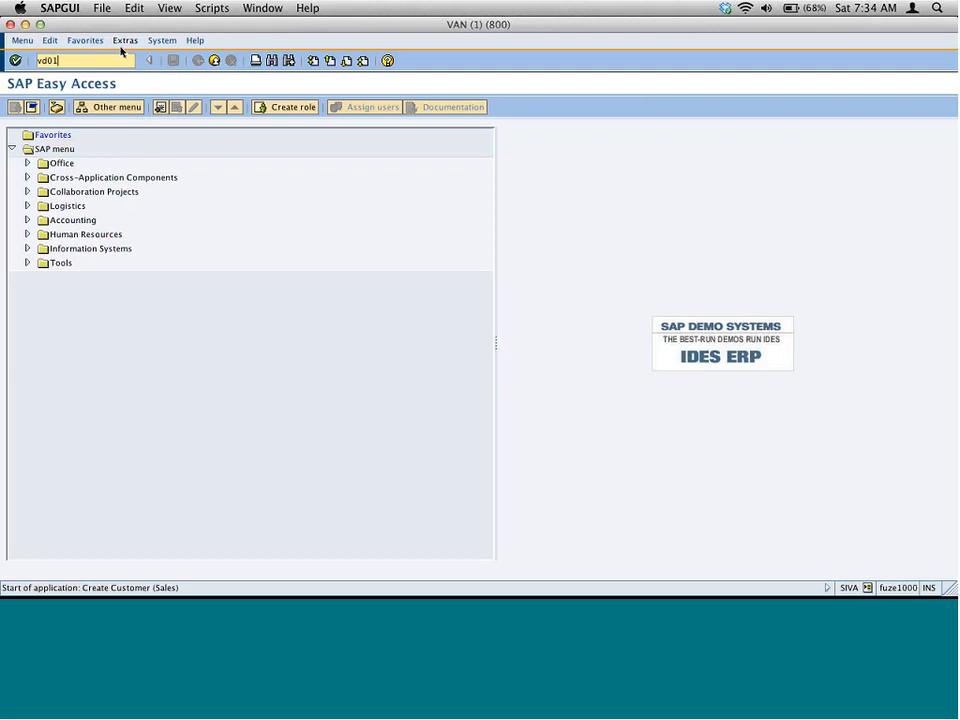
text(2)
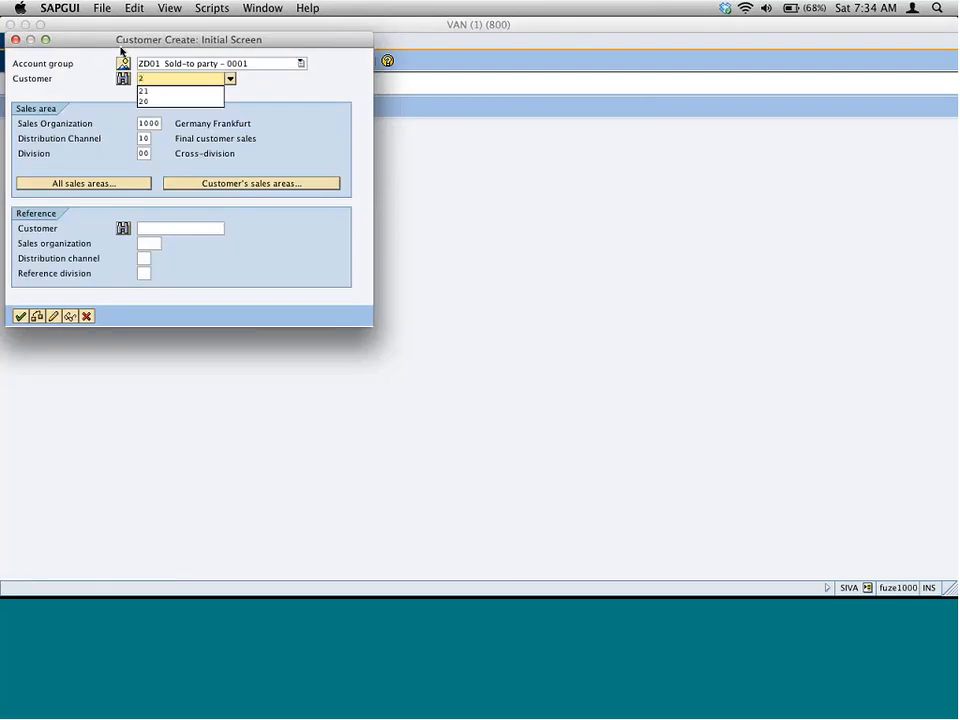
key(BackSpace)
key(Return)
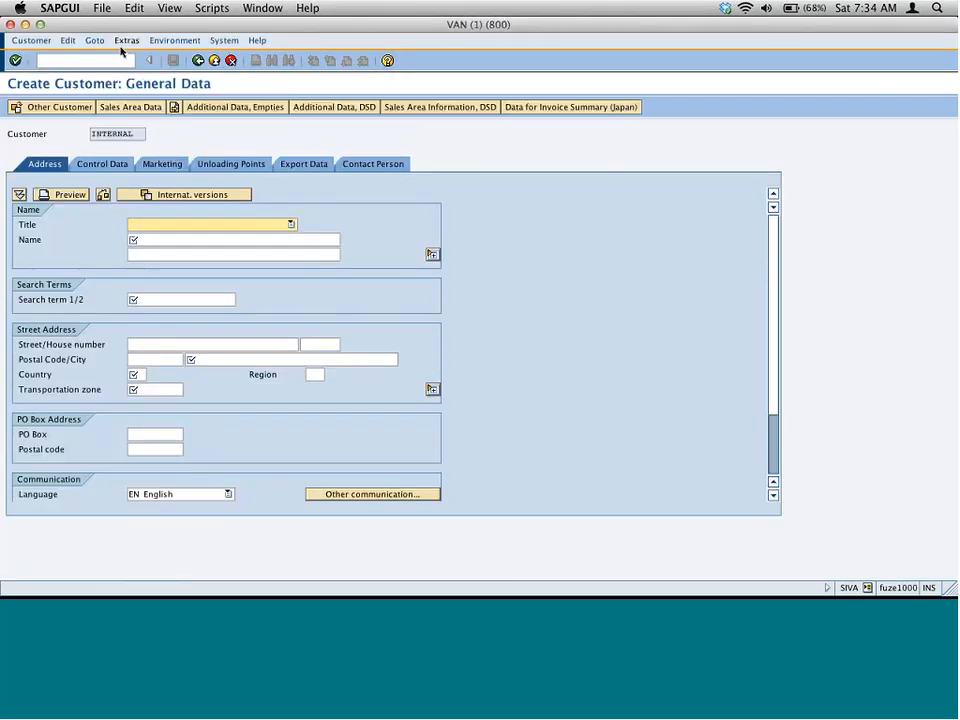
Step: Enter sadf as the new customer's name and asdf as the search term
key(Tab)
text(sa)
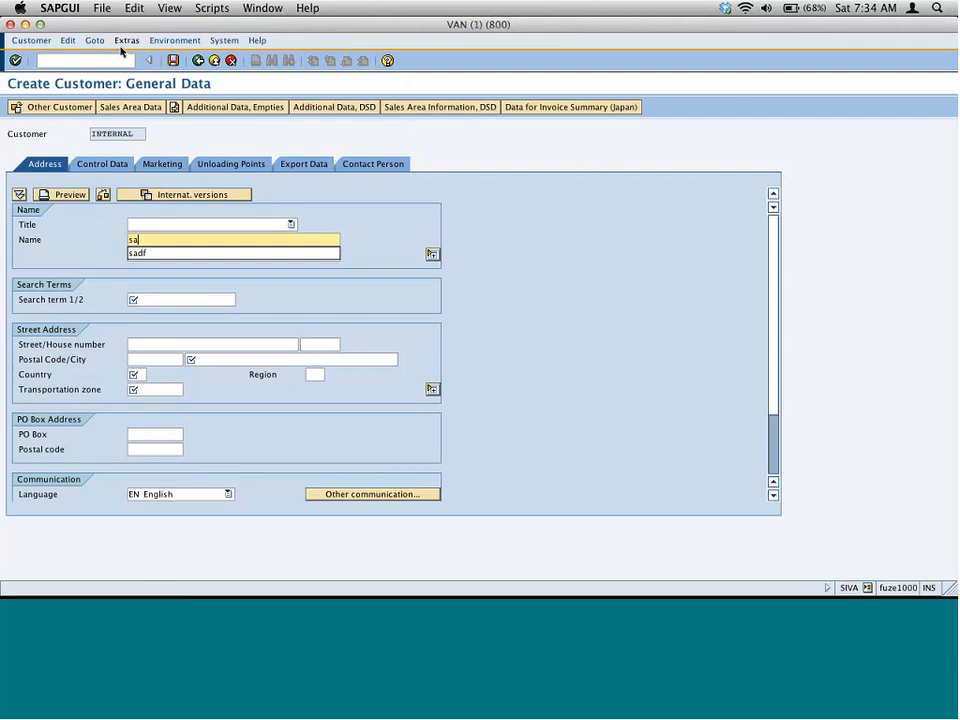
key(Down)
key(Return)
key(Return)
text(asdf)
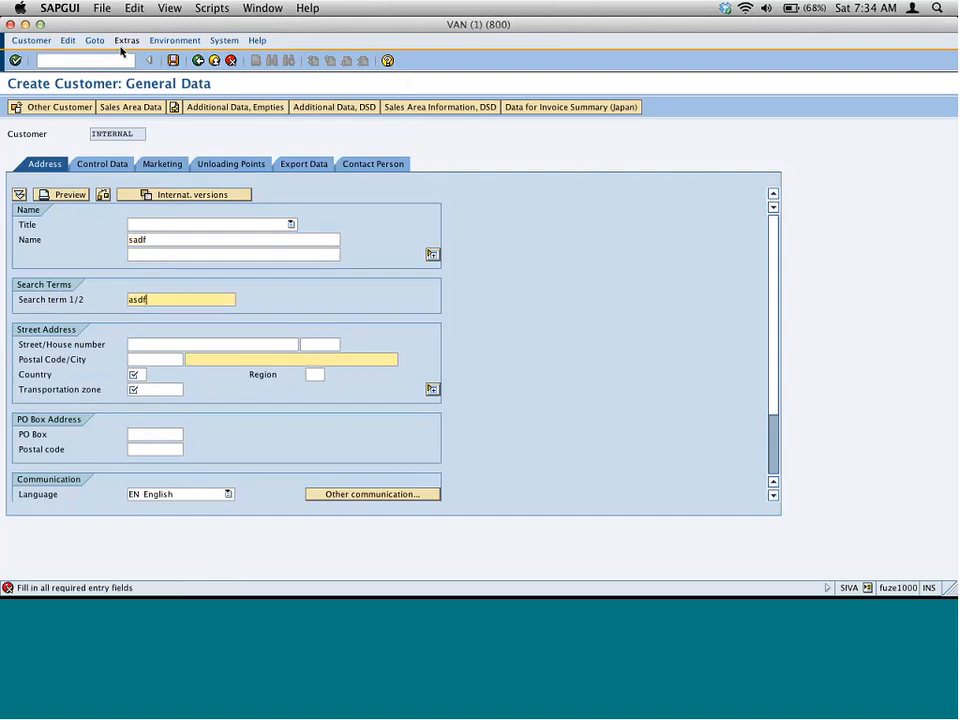
key(Return)
text(asdf)
key(Return)
text(us)
key(Return)
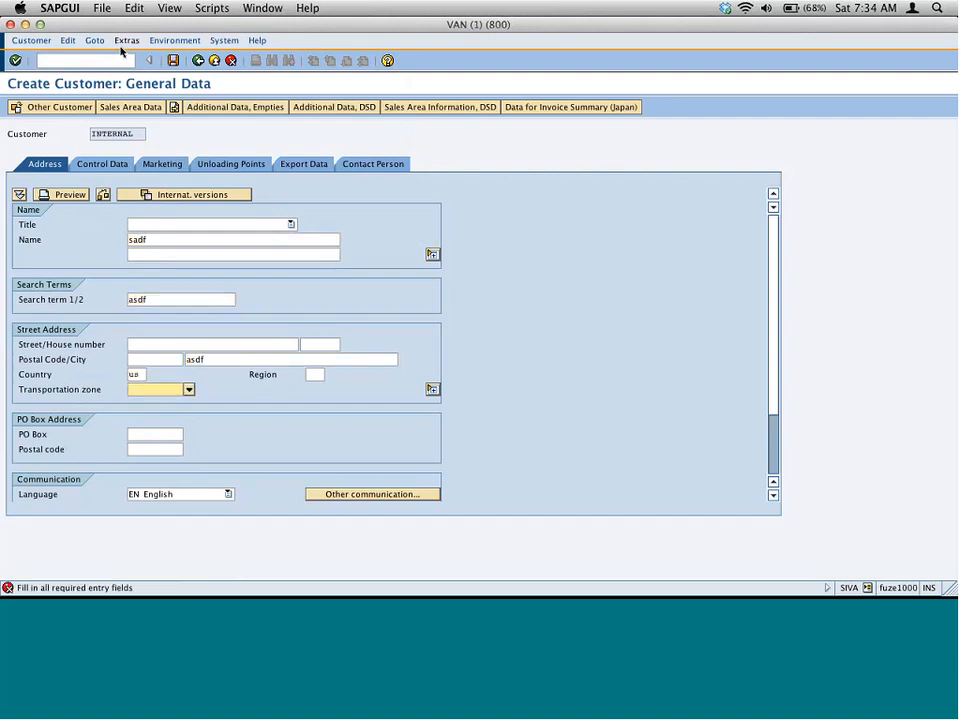
key(F4)
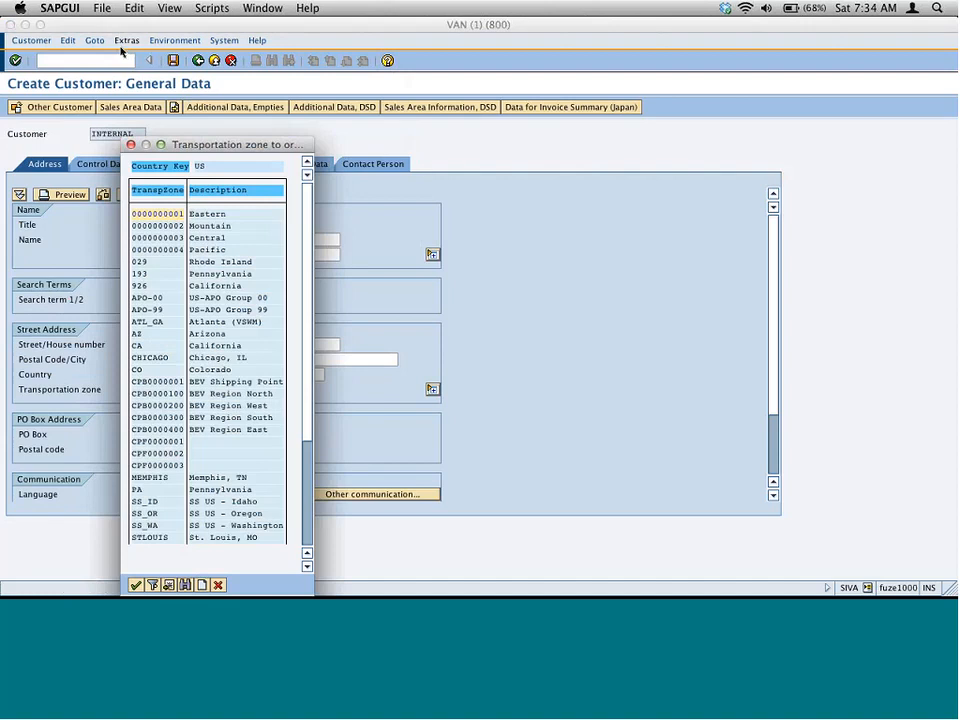
key(Return)
key(Return)
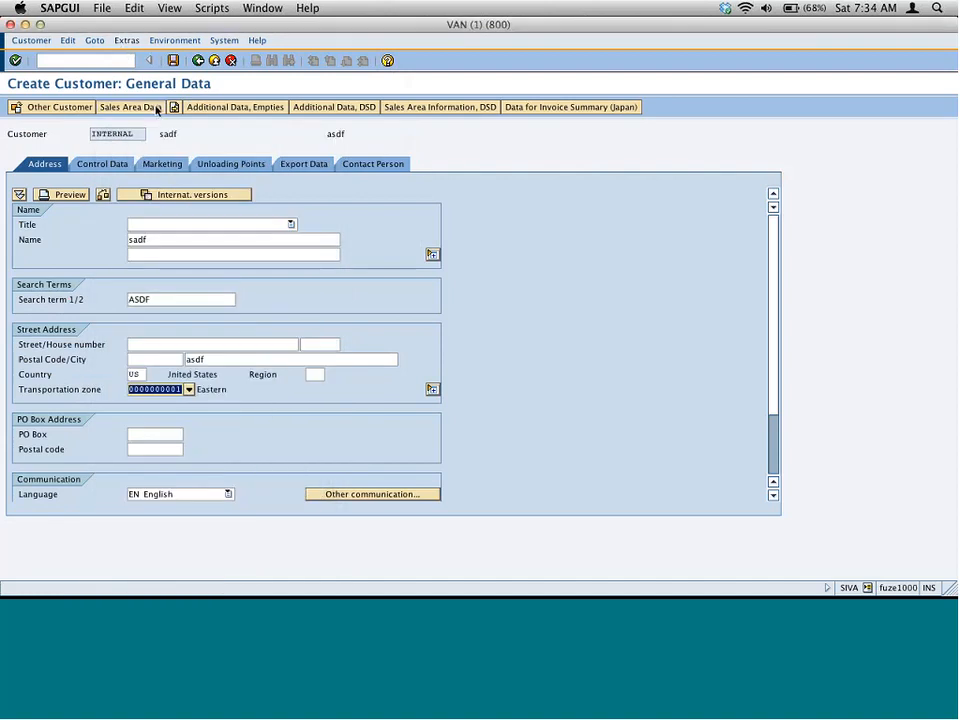
Step: Set the shipping conditions to 01 in the customer's sales area data
click(157, 110)
click(80, 208)
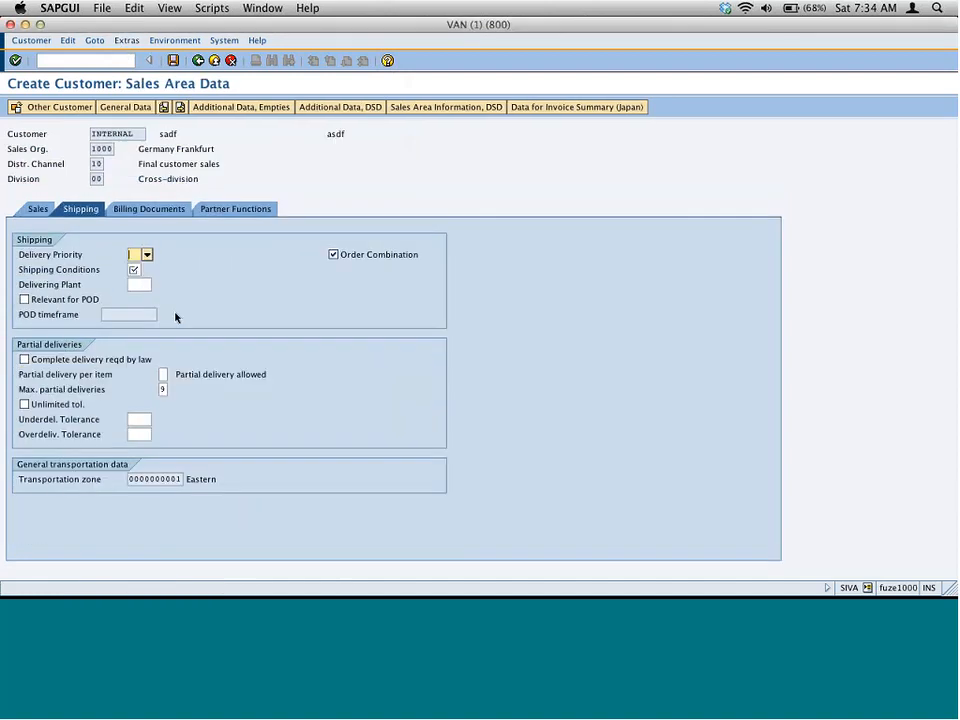
click(138, 284)
click(136, 270)
text(01)
key(Return)
Step: Set the output tax classification for Germany to 1 in the new customer's billing documents data
click(149, 209)
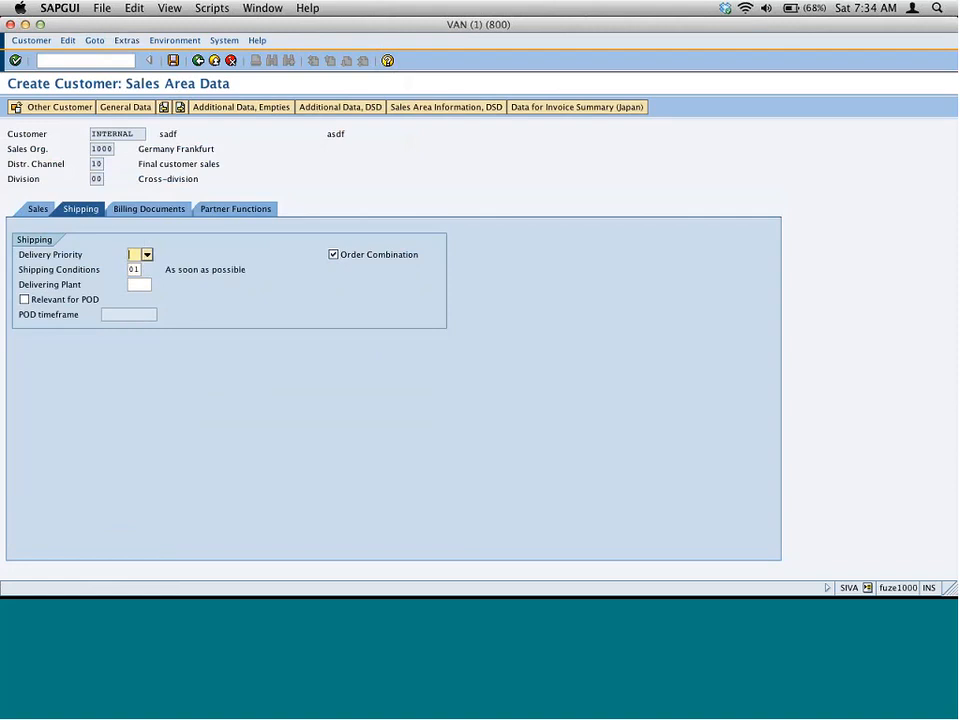
click(302, 448)
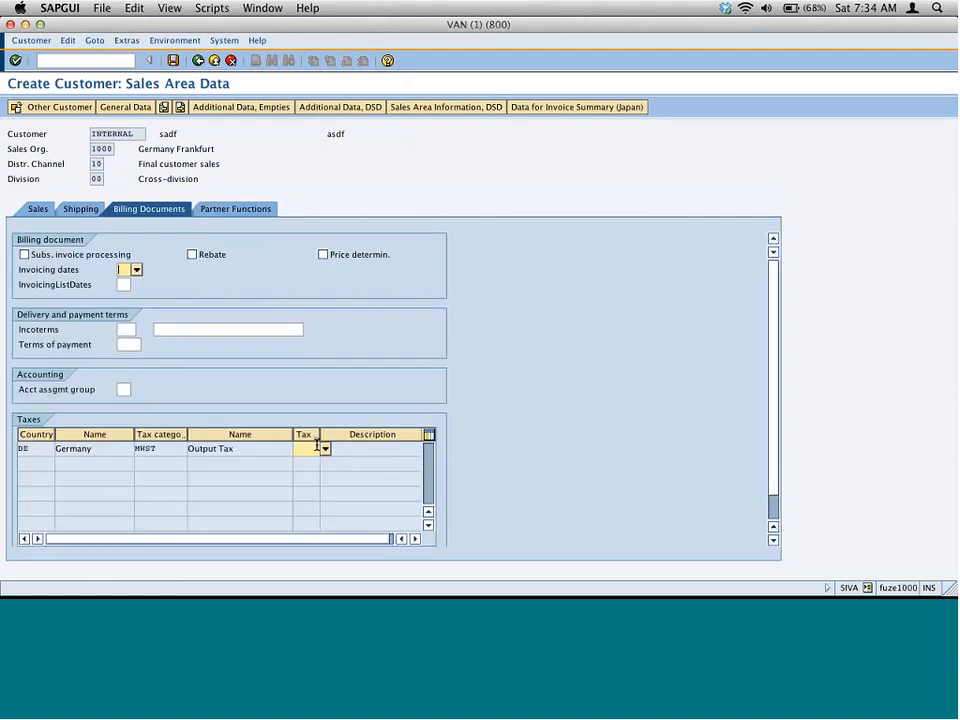
text(1)
key(Return)
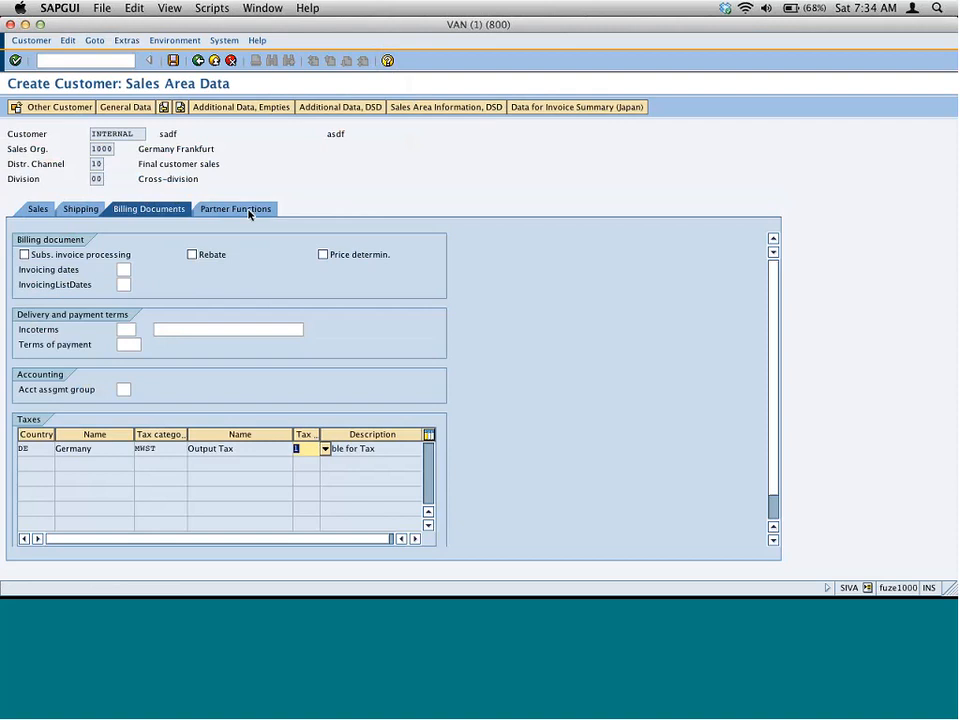
Step: Add partner function ZD with an allowed customer's number to the new customer's partner functions and save the customer
click(253, 210)
click(24, 328)
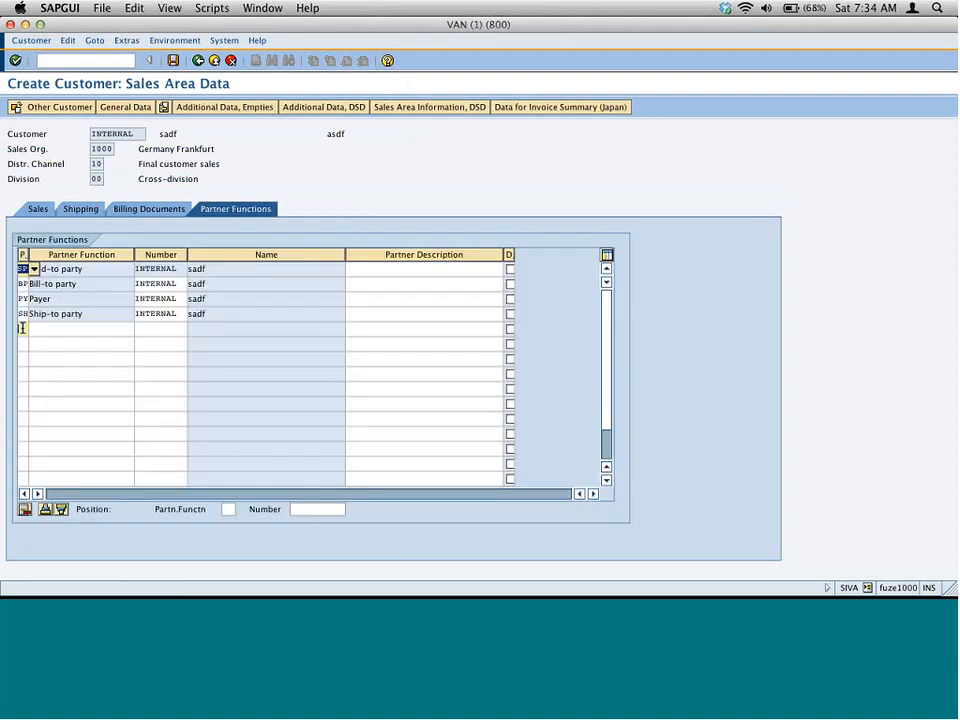
text(zd)
key(Tab)
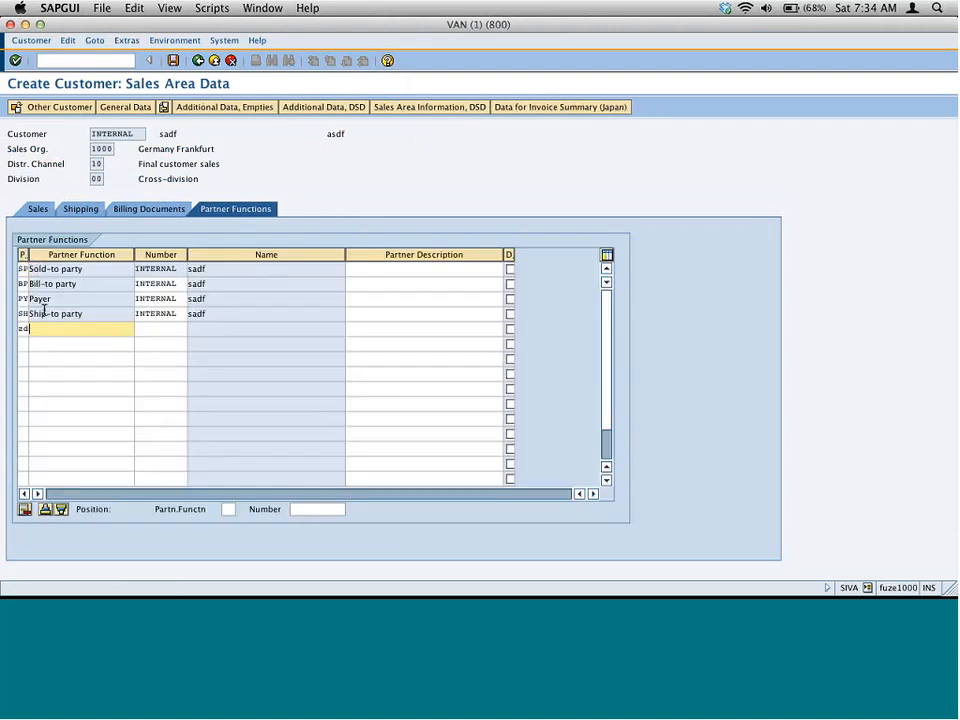
text(27)
key(BackSpace)
key(BackSpace)
key(Tab)
text(2)
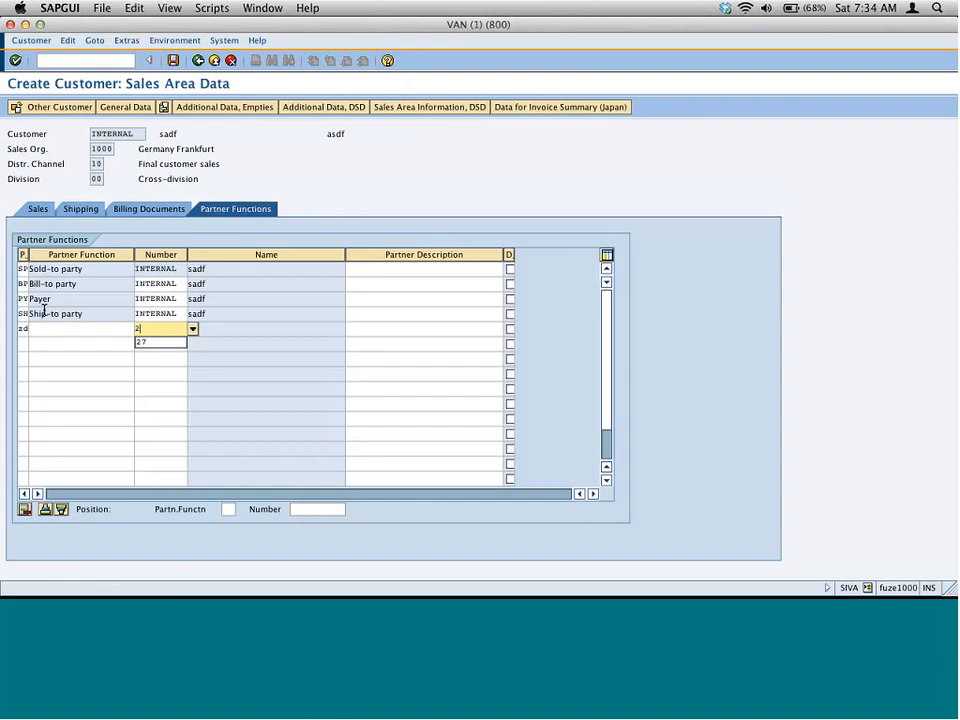
text(7)
key(Return)
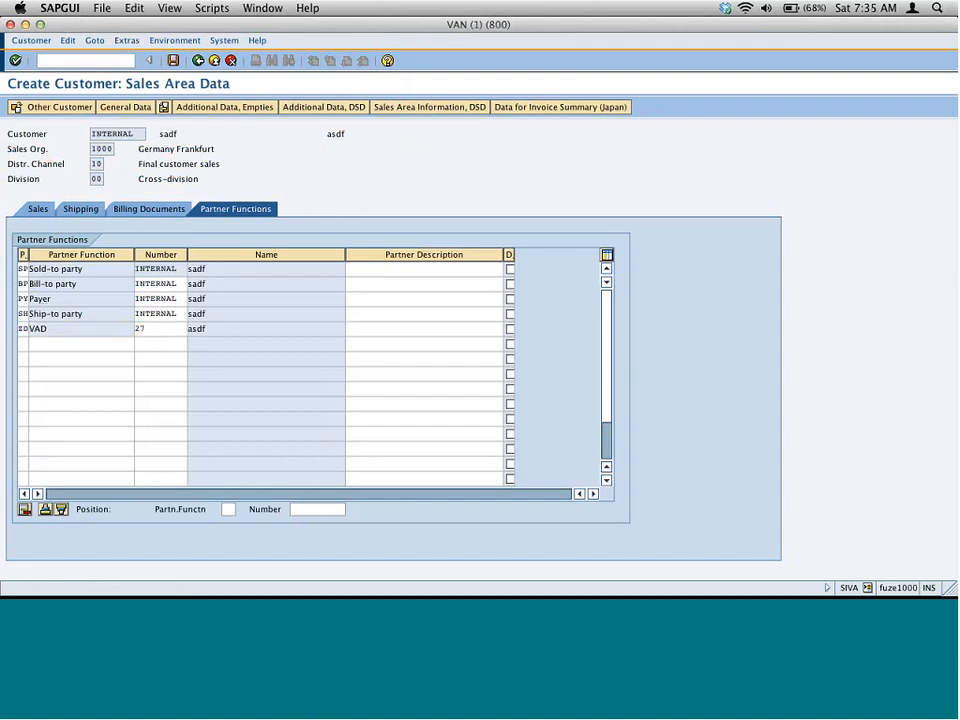
key(ctrl+s)
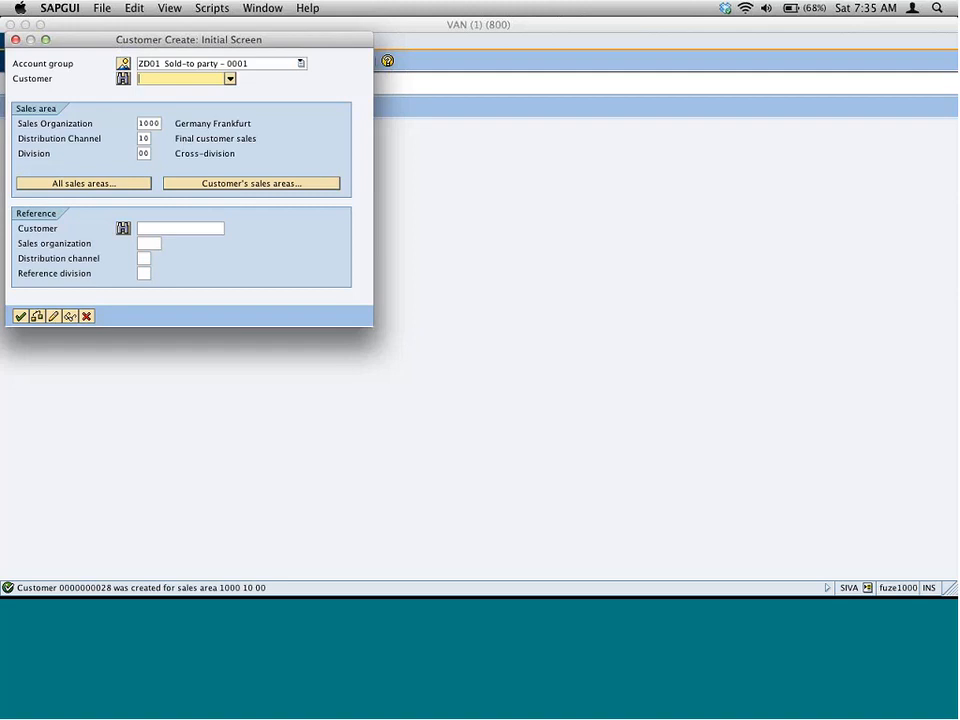
Step: Leave customer creation and open the Sales Doc Header partner determination for changes in transaction vopan
click(86, 316)
click(88, 61)
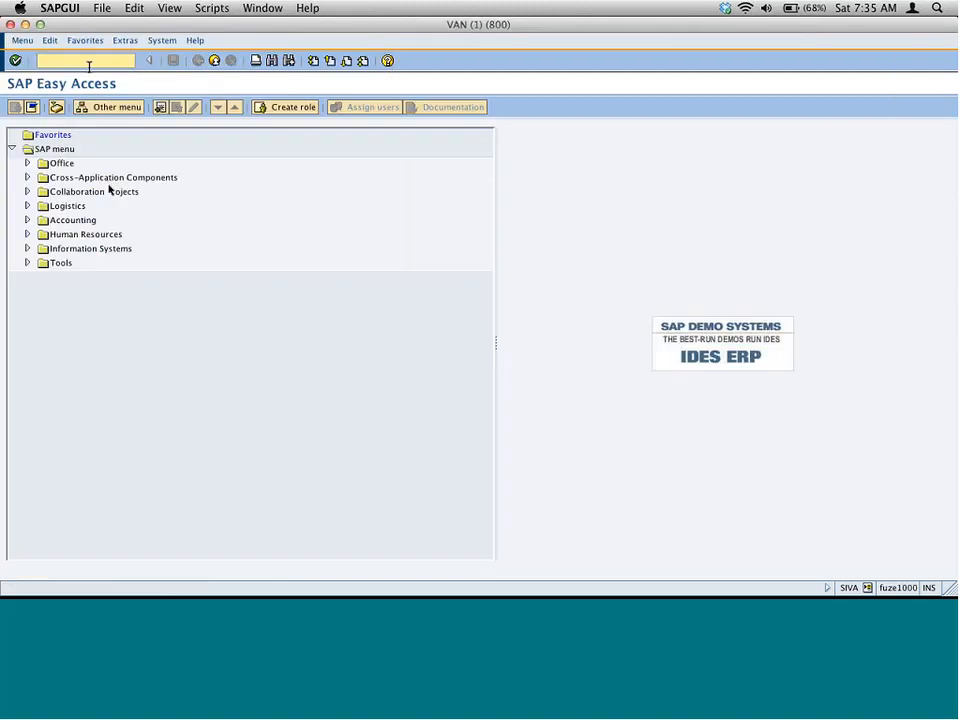
text(vop)
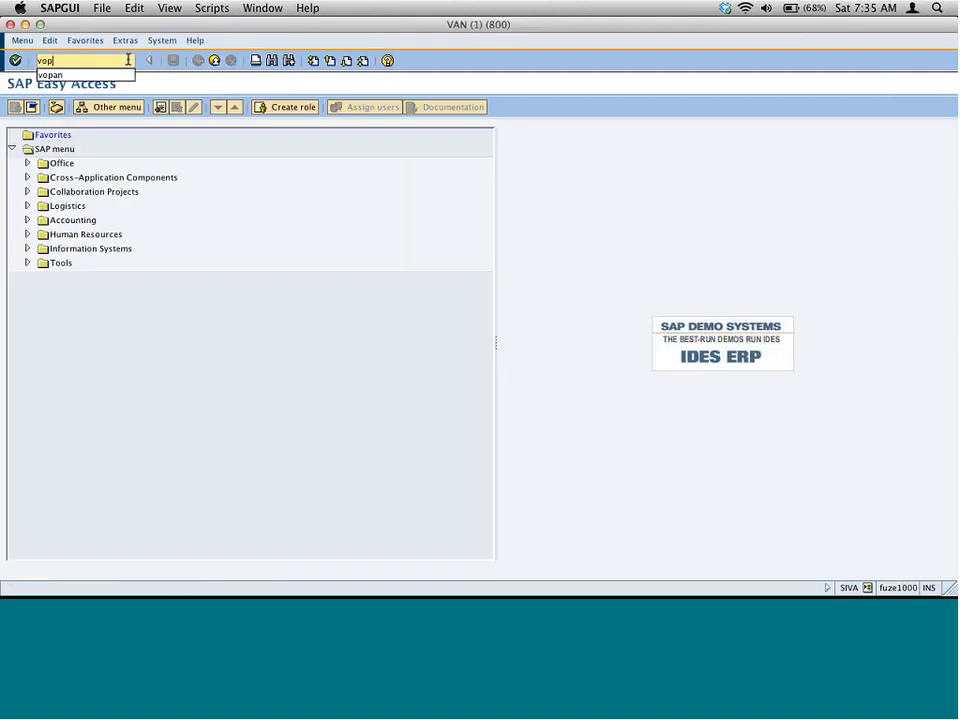
text(an)
key(Return)
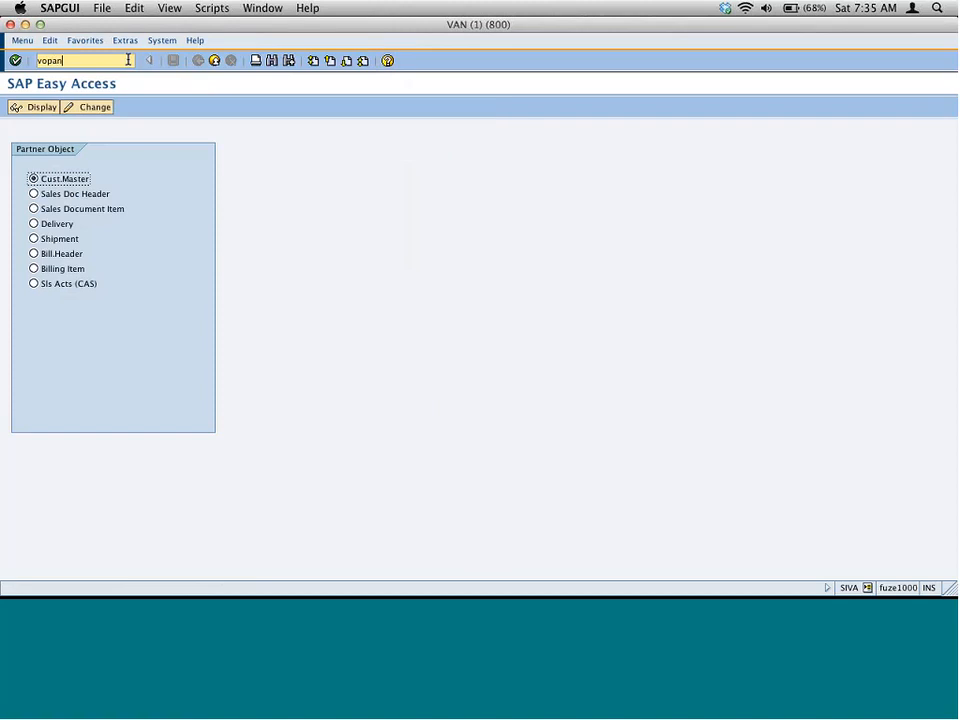
click(62, 196)
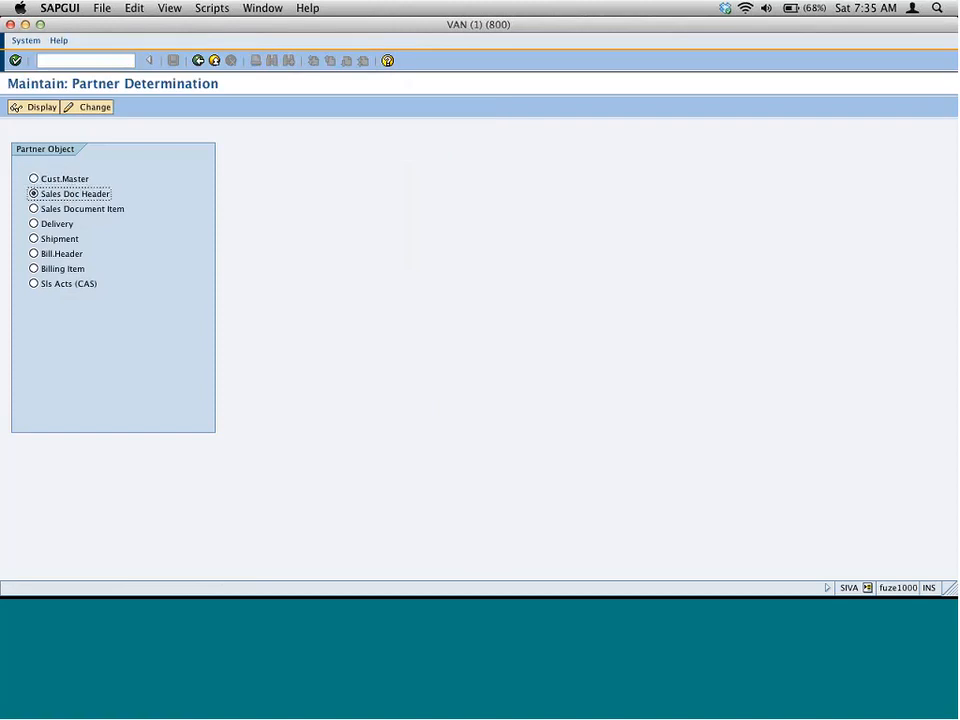
click(88, 109)
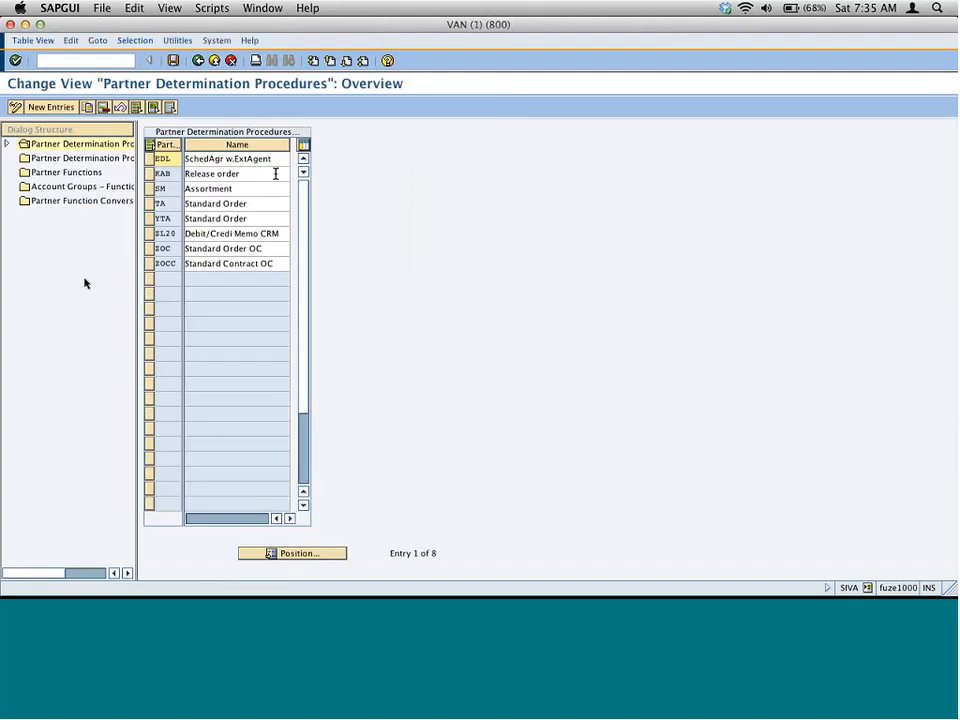
Step: Find sales document type ZRAJ in the procedure assignments and examine its partner determination procedure in a widened column
click(106, 158)
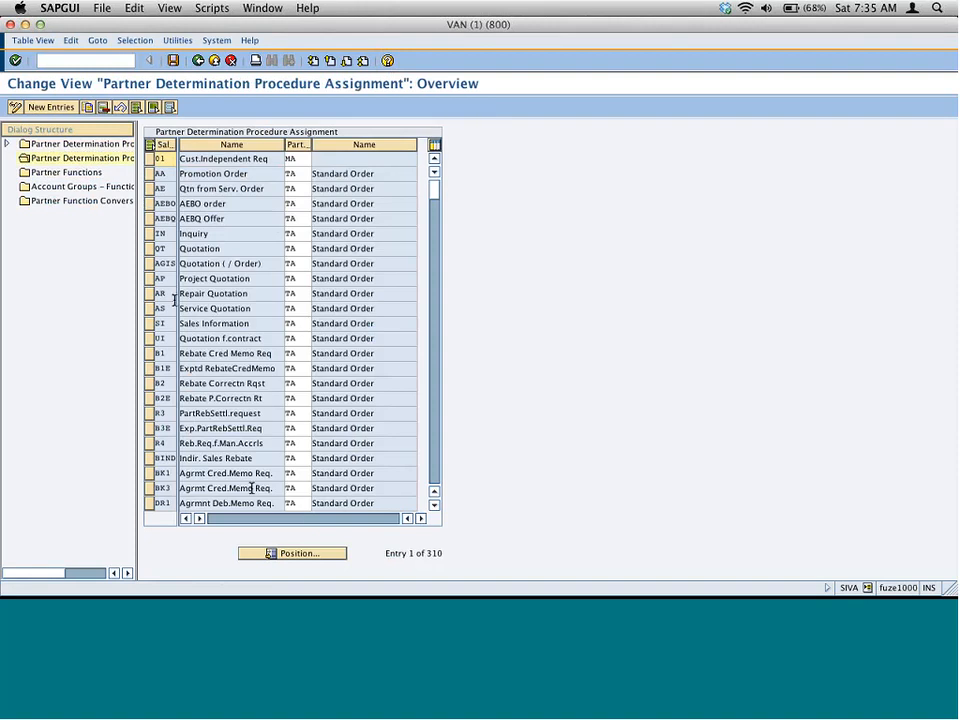
click(275, 555)
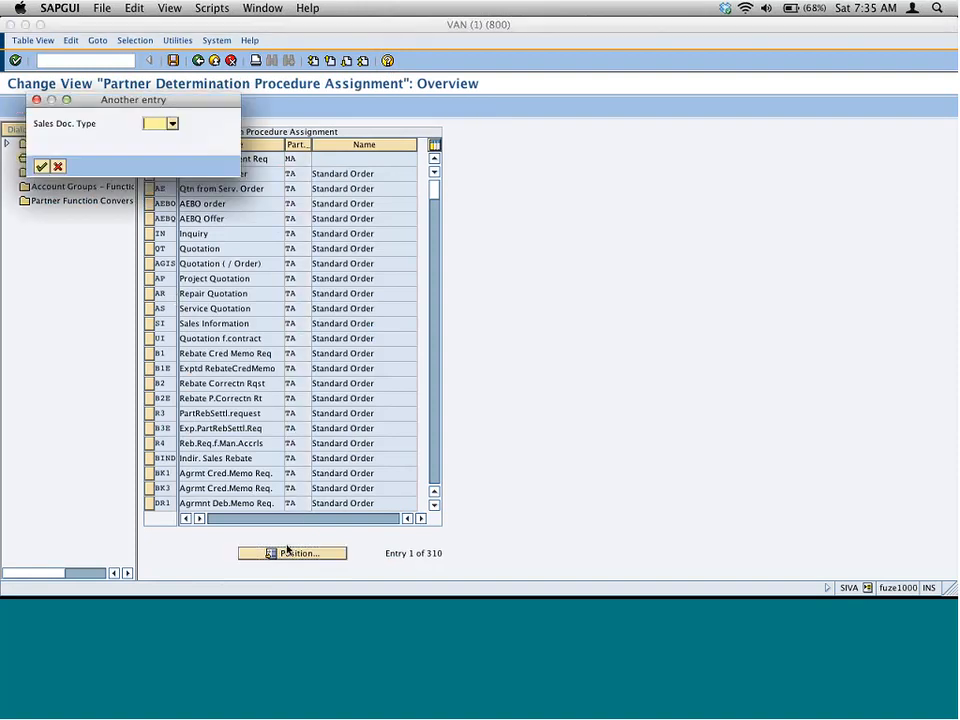
text(z)
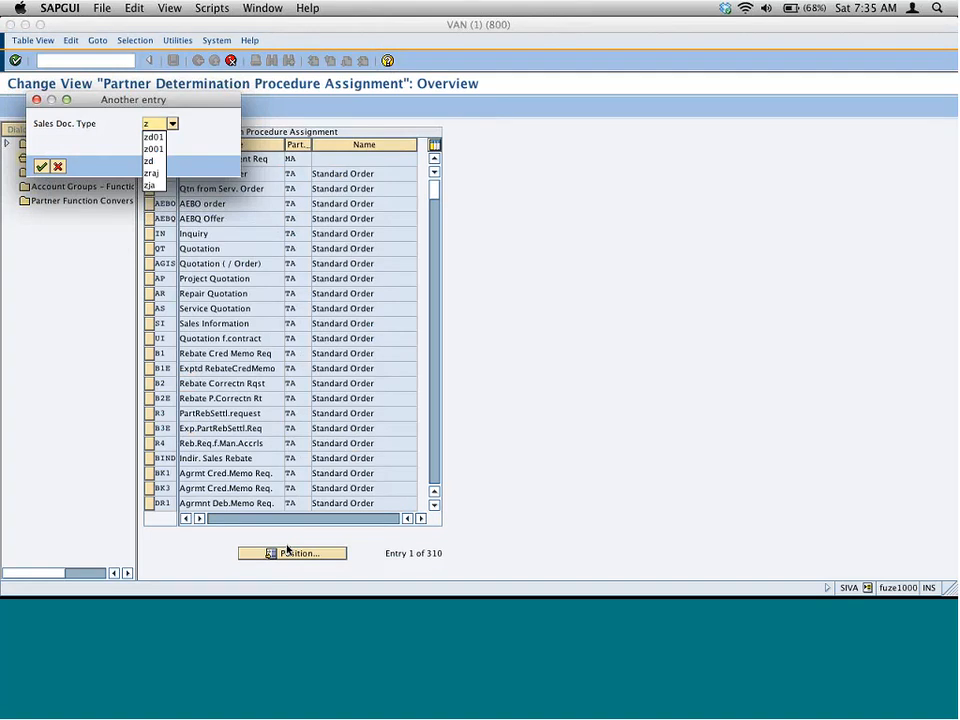
text(raj)
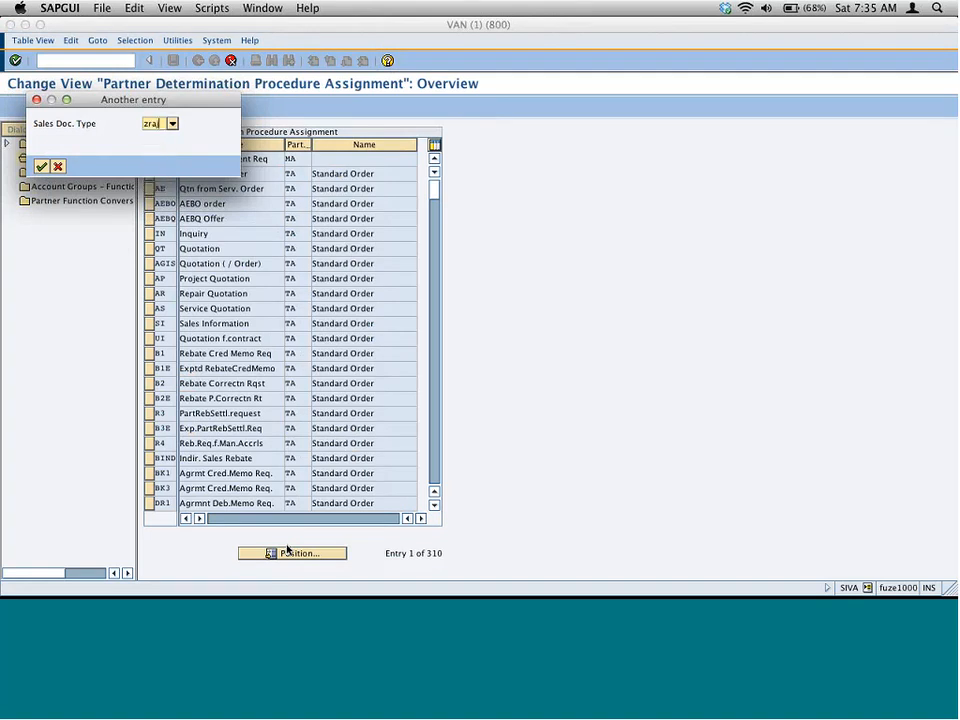
key(Return)
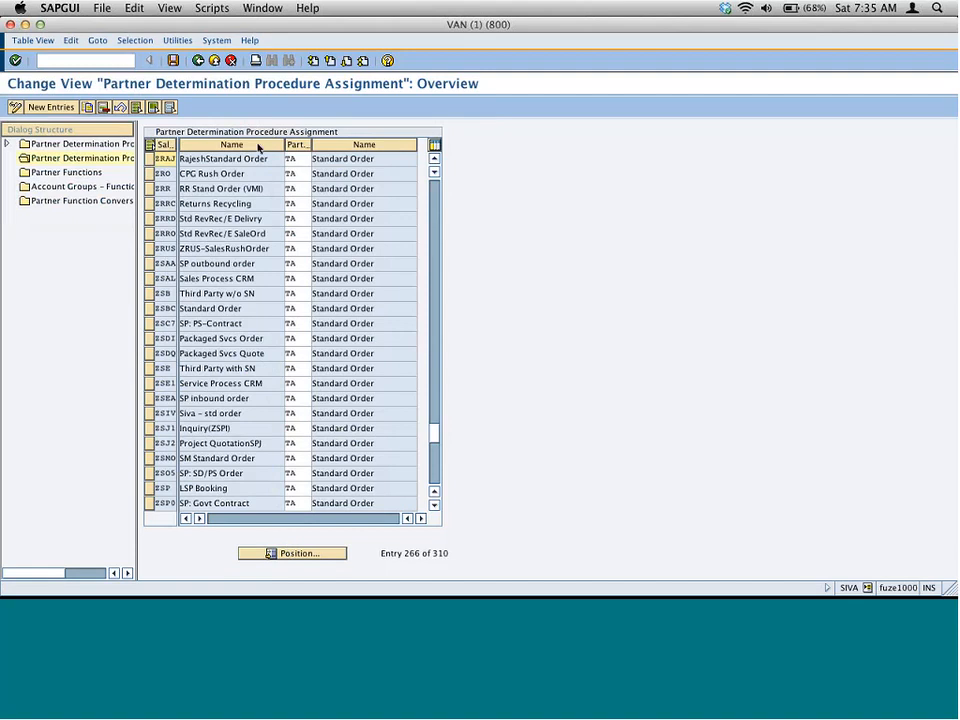
click(303, 157)
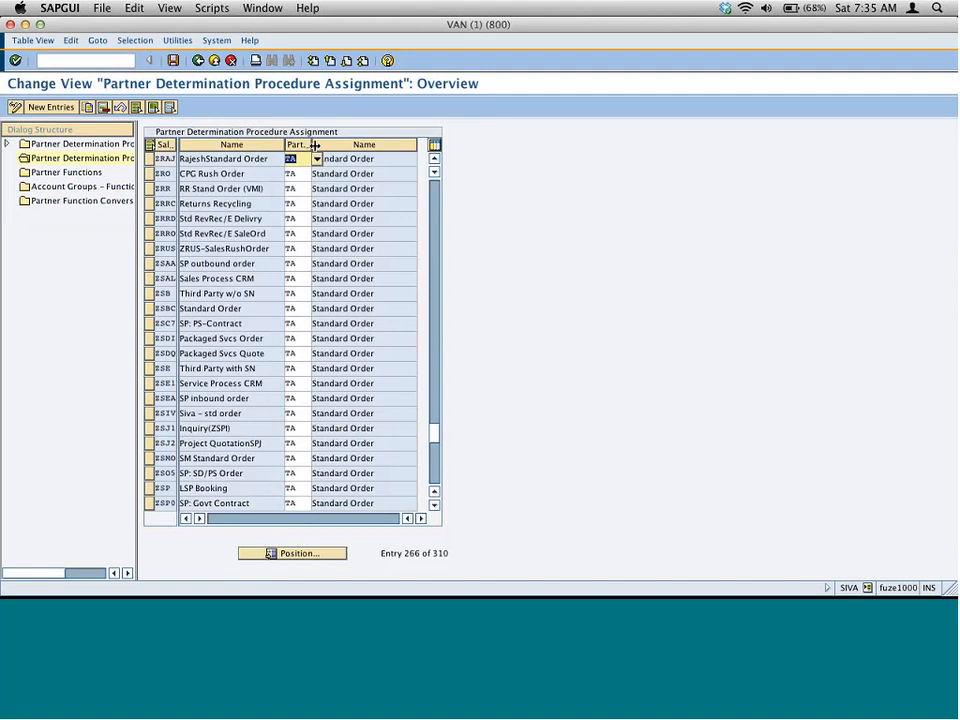
drag(311, 144, 334, 144)
double_click(313, 160)
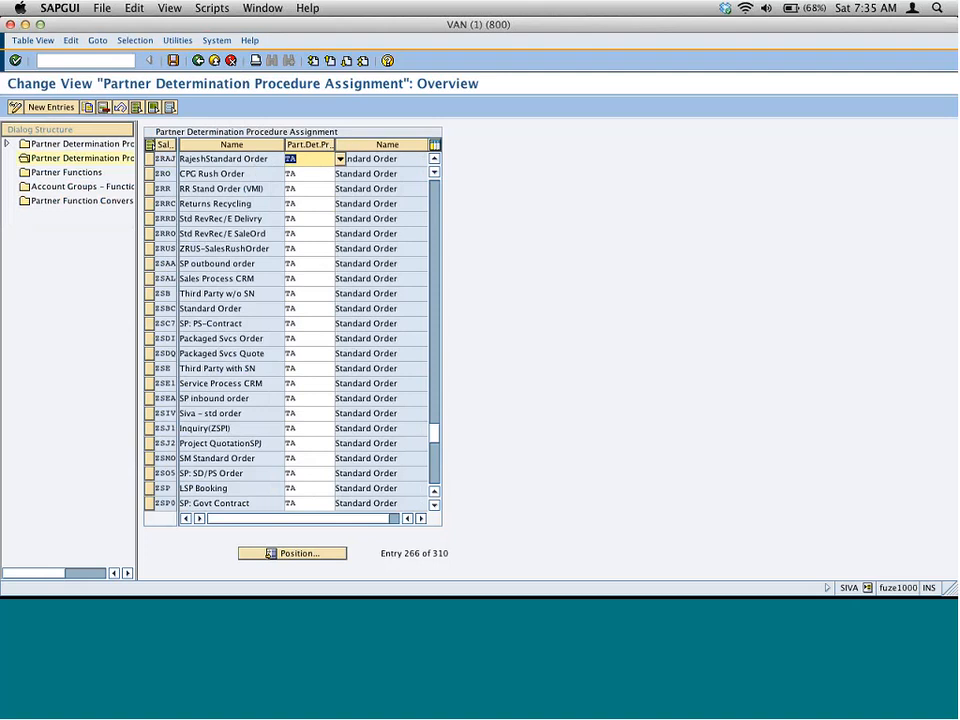
Step: Try to copy the TA Standard Order partner determination procedure under the key ZD
click(74, 147)
double_click(75, 149)
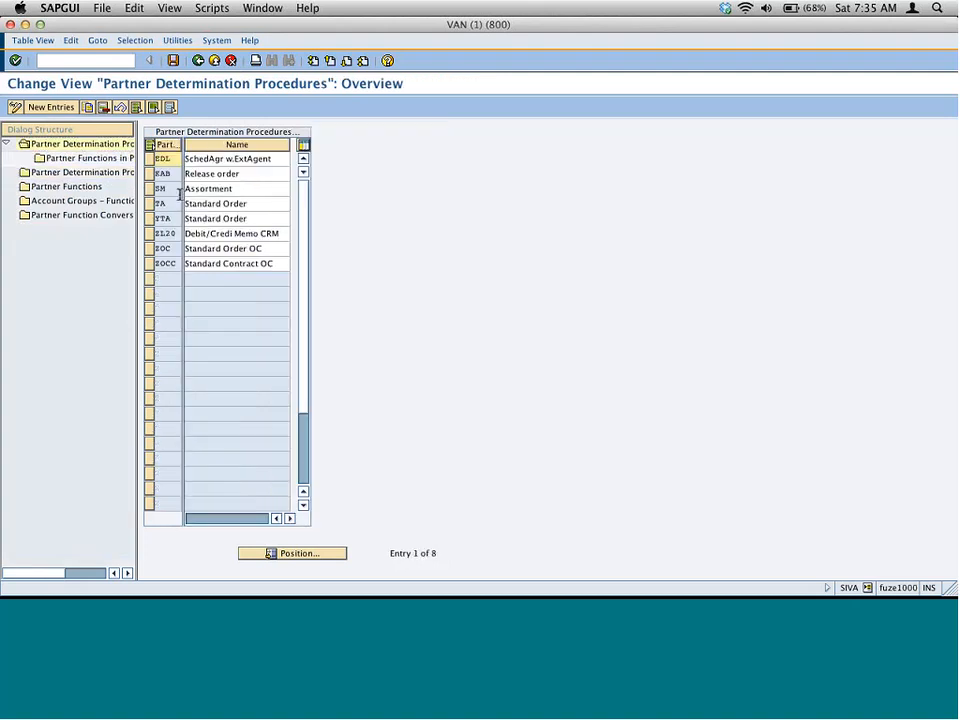
click(149, 204)
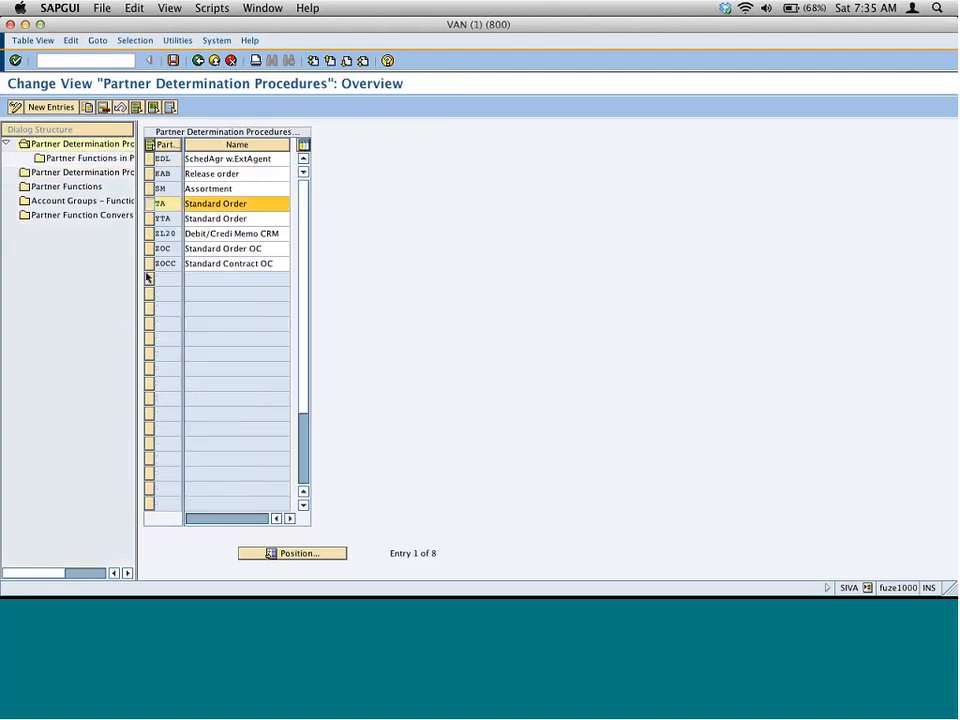
click(87, 107)
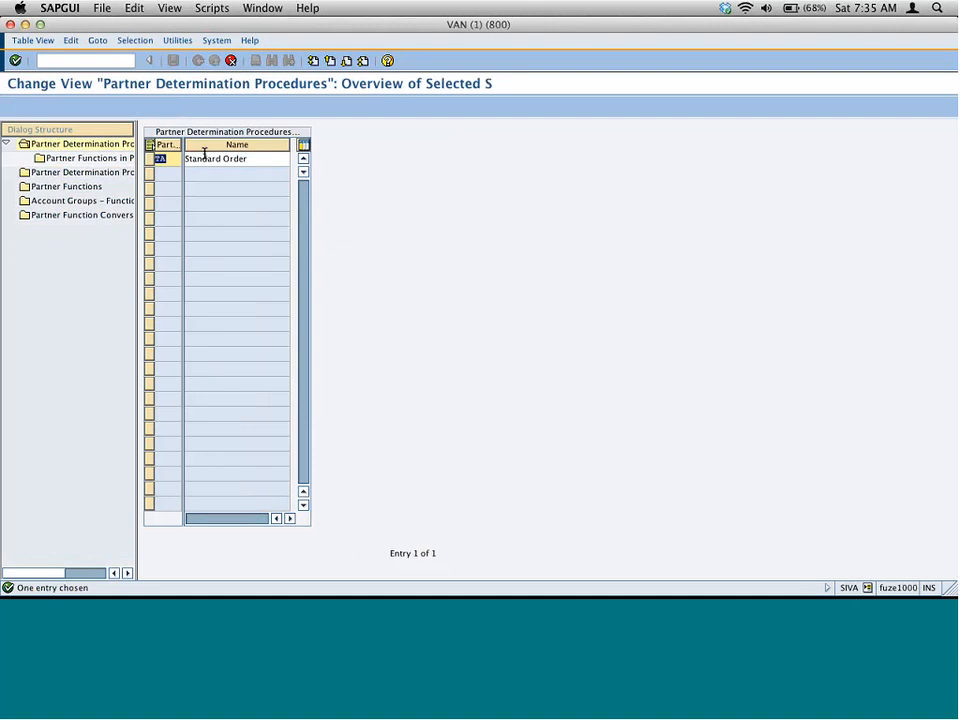
text(X)
text(Z)
text(D)
key(Return)
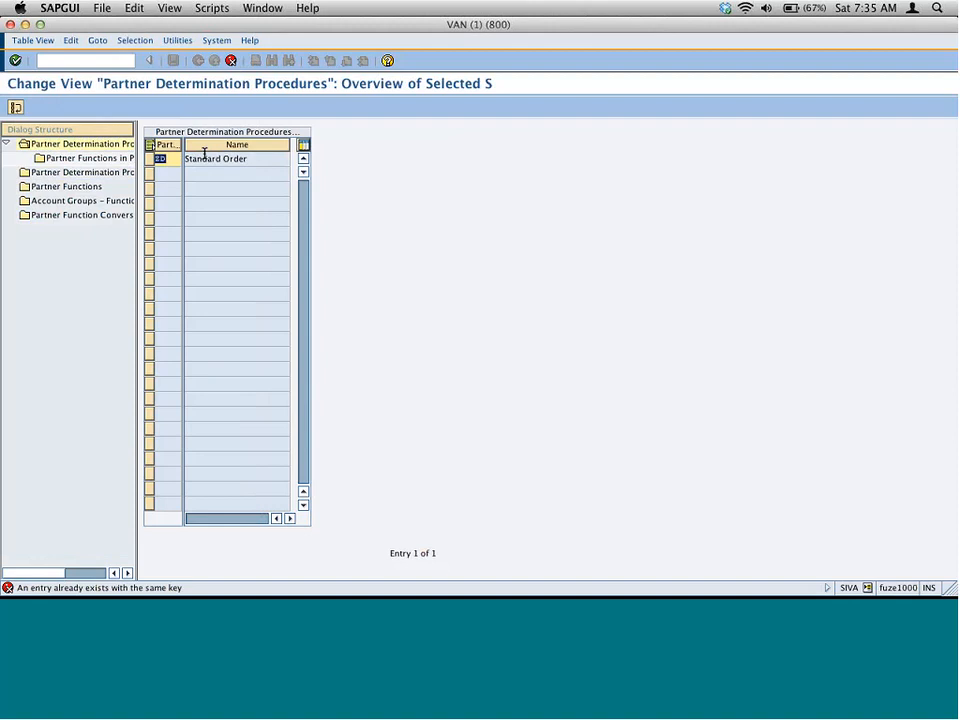
Step: Set the copied procedure's key to ZD01 and copy it together with all its dependent entries
key(Right)
text(01)
key(Return)
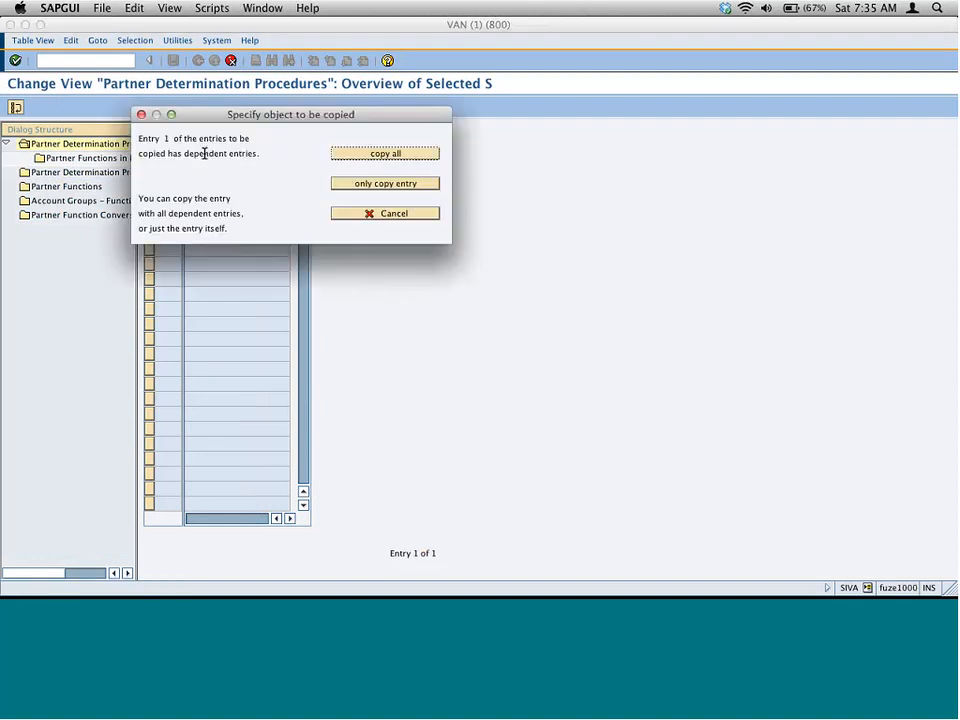
key(Return)
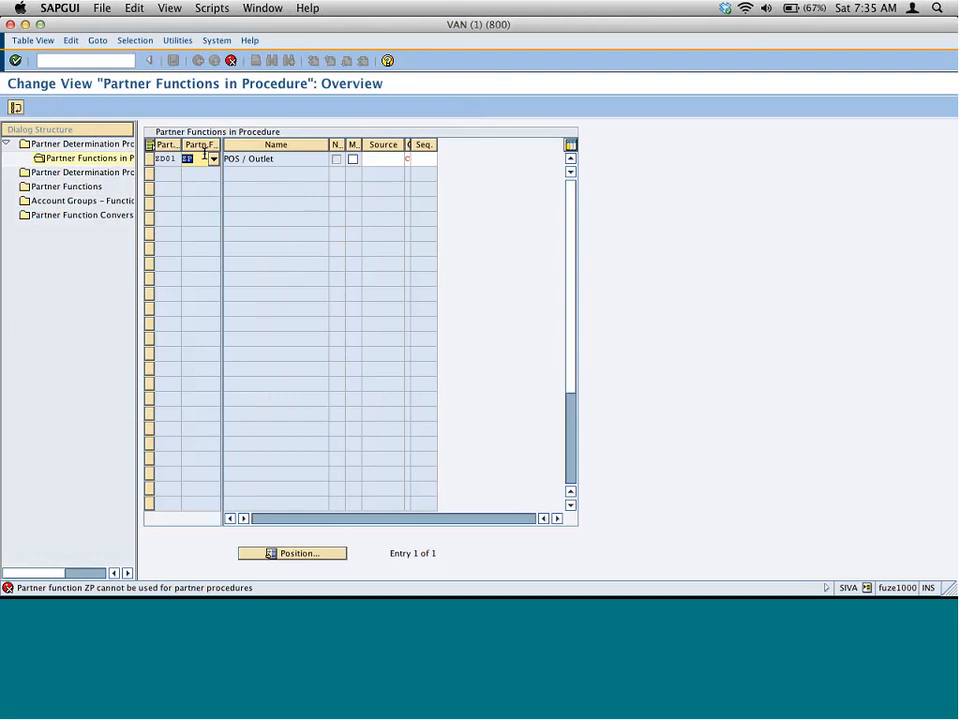
key(Return)
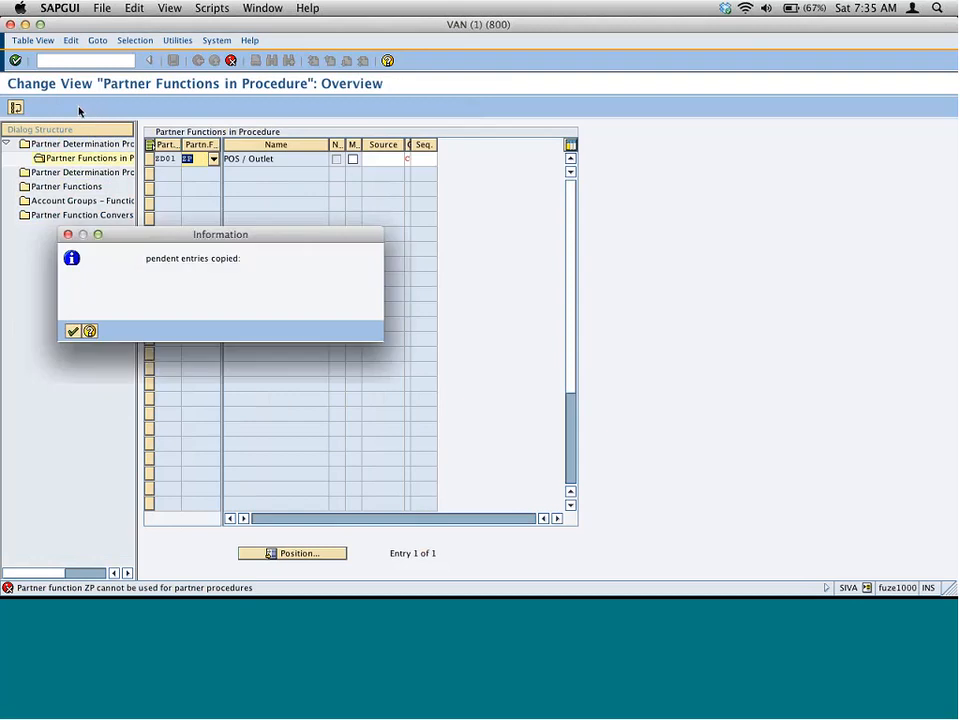
click(73, 330)
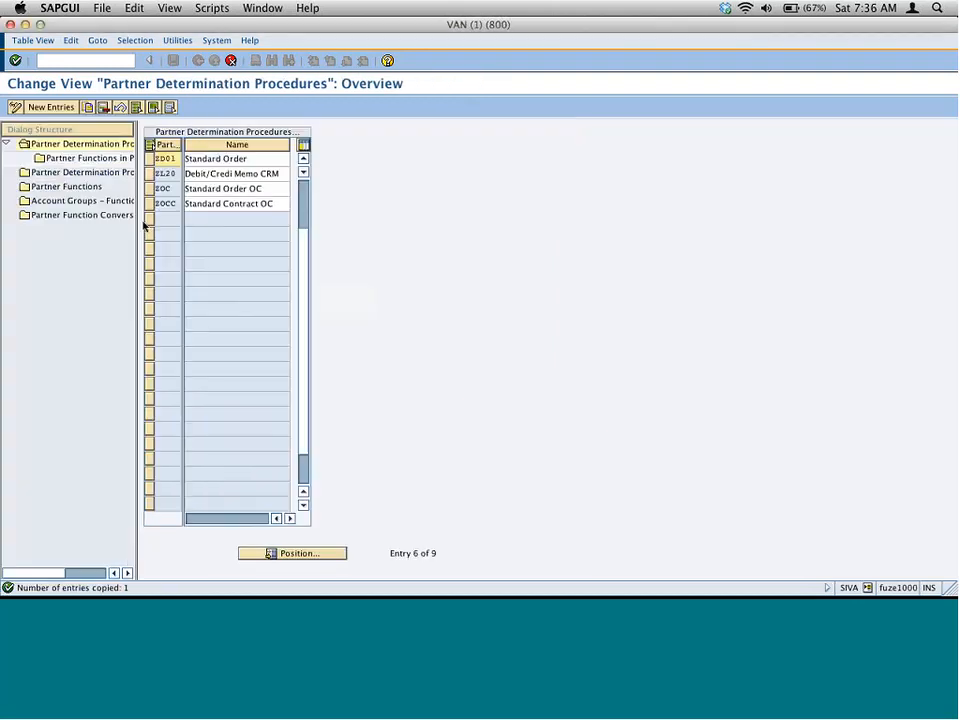
Step: Open the partner functions of procedure ZD01 and position the list at function ZH
click(149, 159)
click(114, 159)
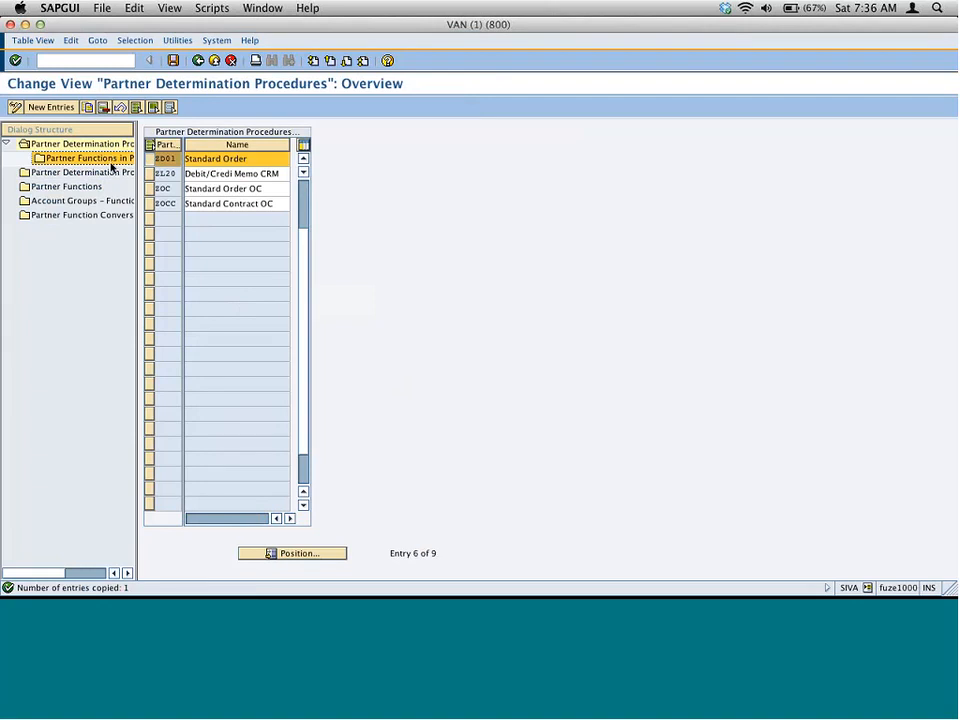
double_click(112, 160)
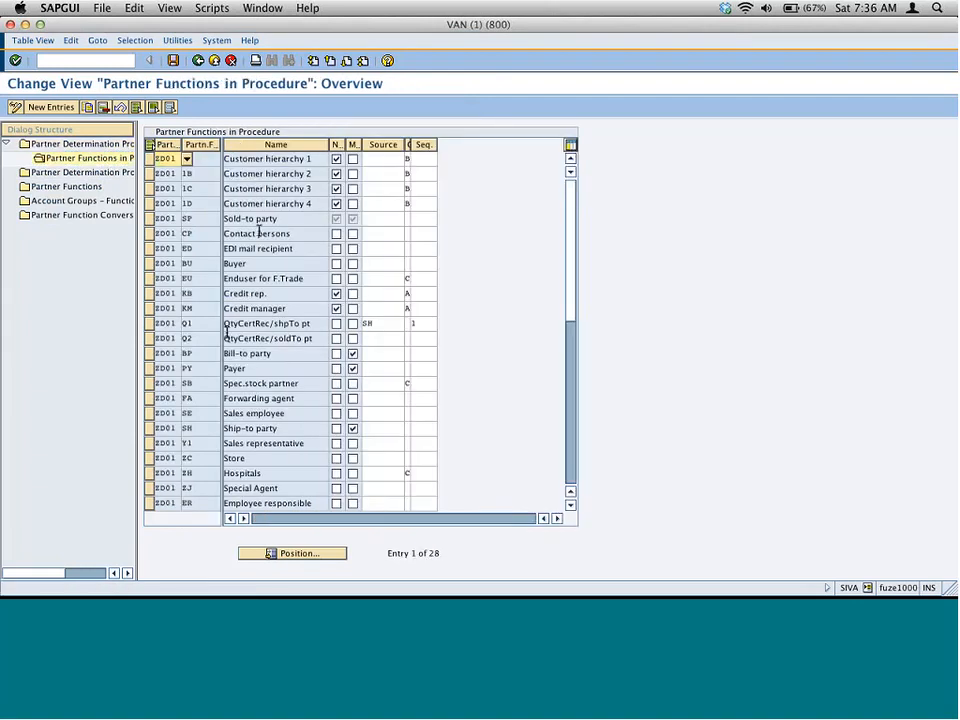
click(192, 263)
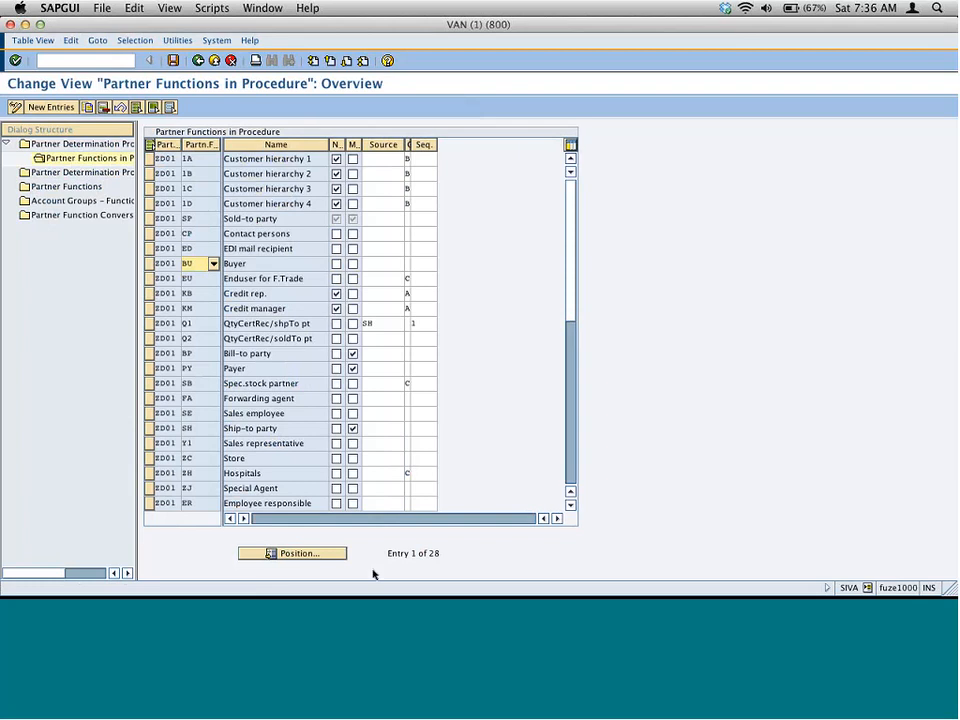
click(340, 552)
text(zd01)
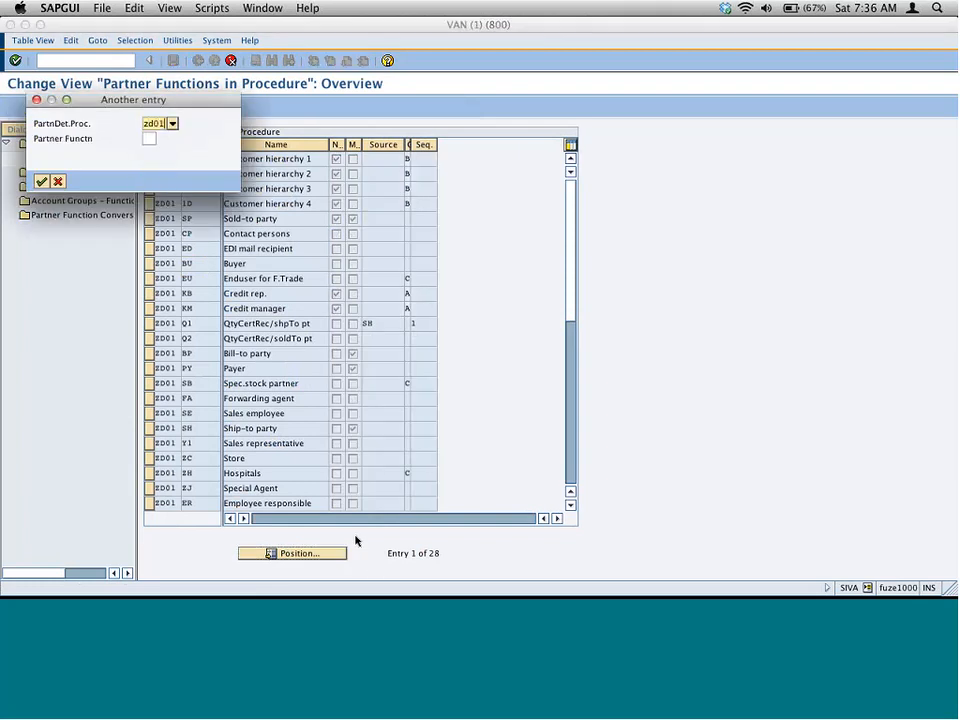
key(Tab)
text(zh)
key(Return)
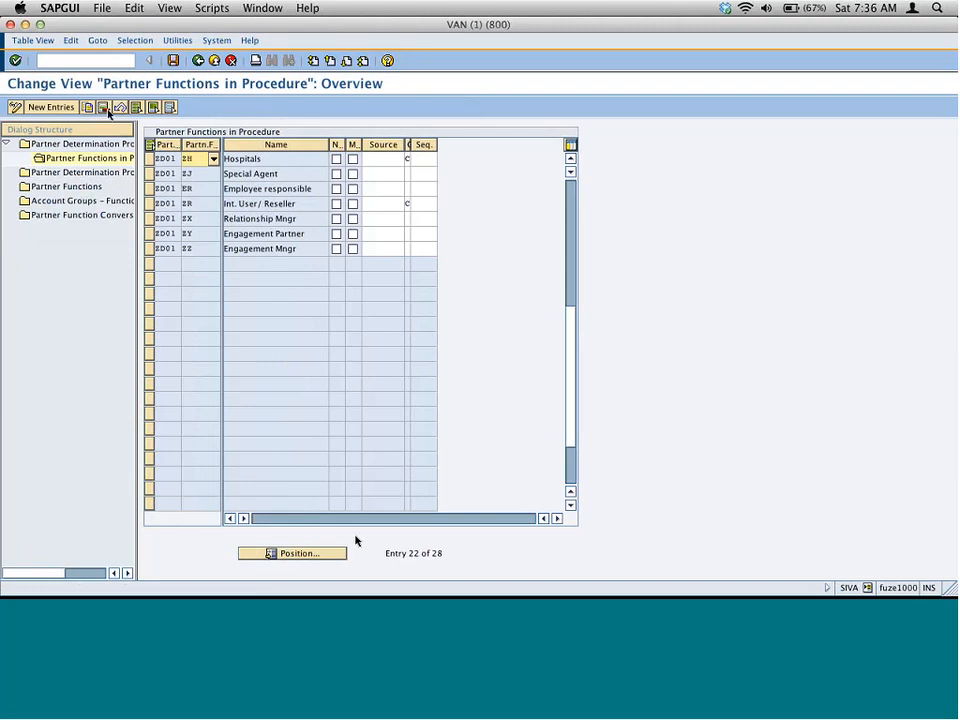
Step: Add partner function ZD as a new entry in procedure ZD01
click(52, 107)
text(zd)
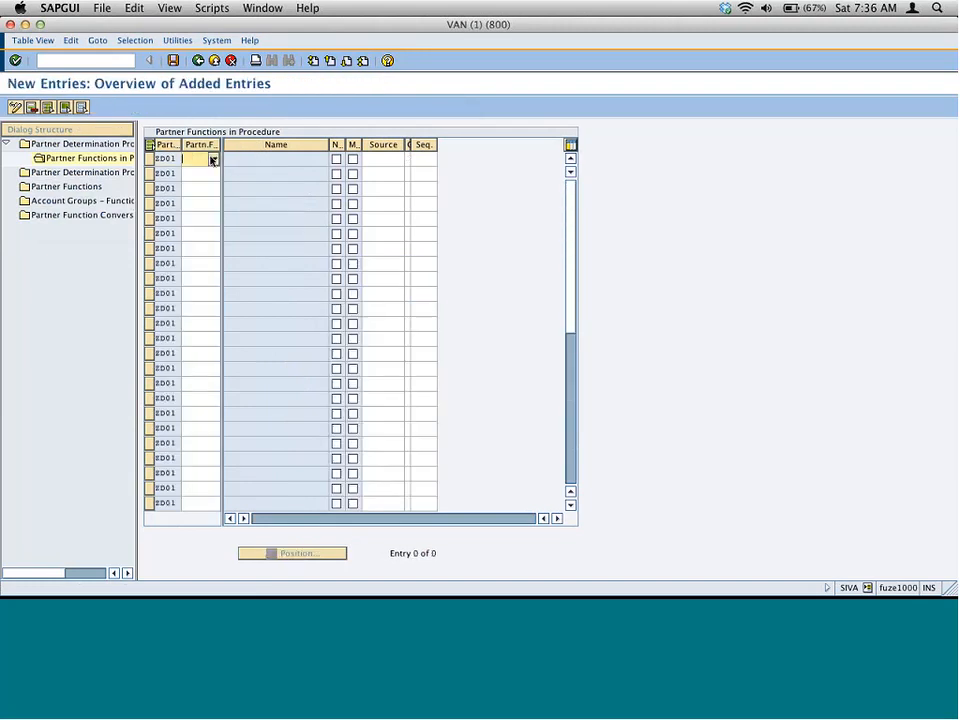
key(Return)
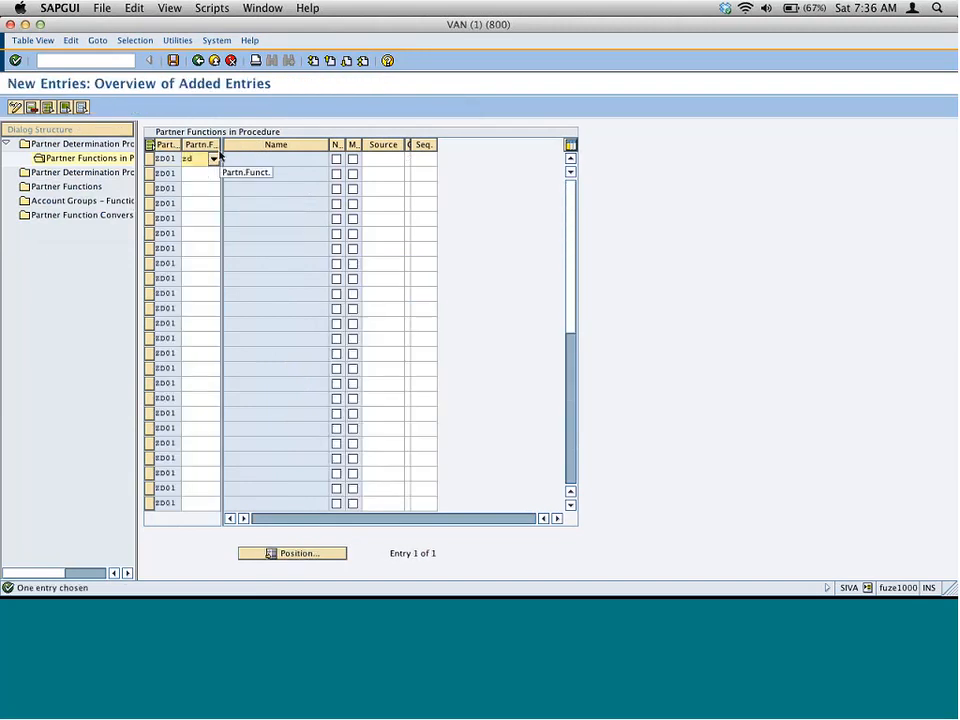
Step: Widen the Not Modifiable, Mandatory Function and Origin columns to inspect the settings of the new ZD entry
drag(333, 147, 381, 146)
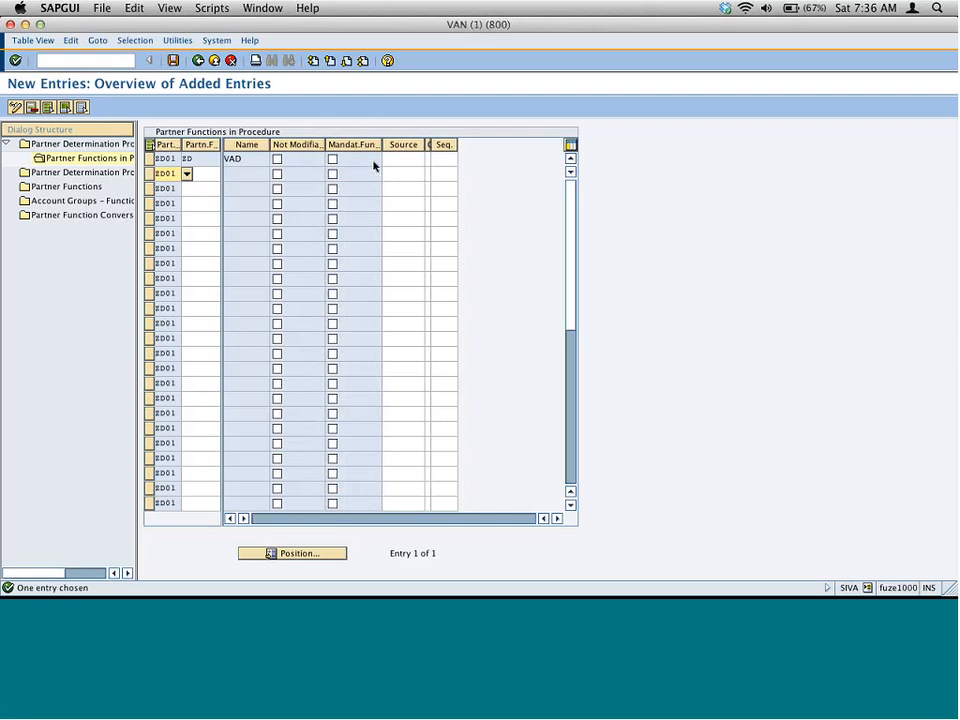
drag(440, 147, 469, 148)
click(405, 159)
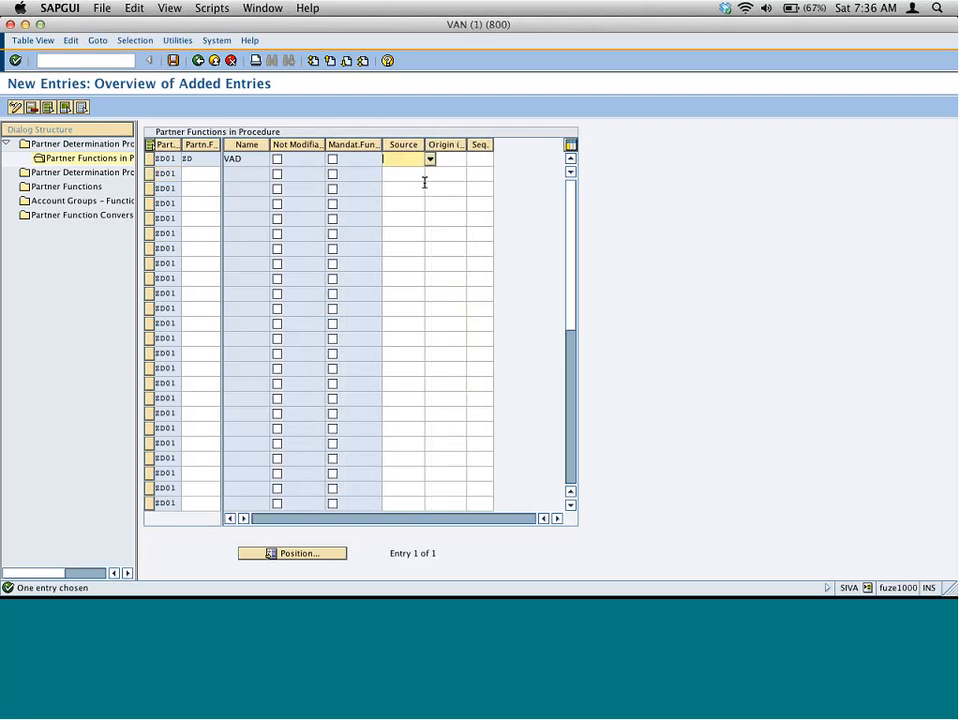
click(486, 158)
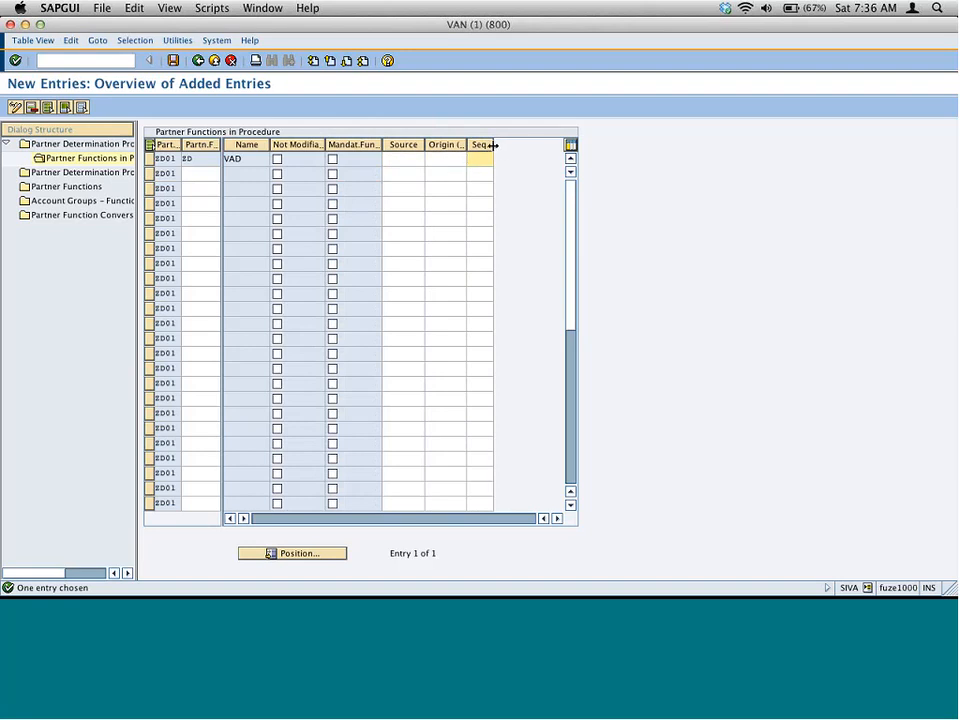
click(441, 157)
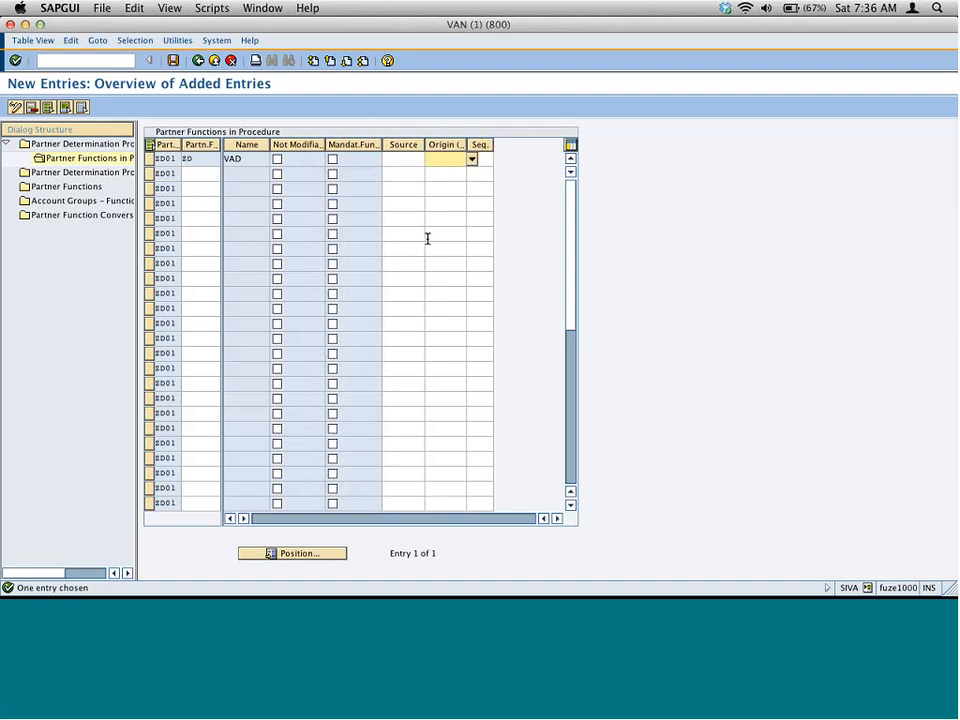
key(Return)
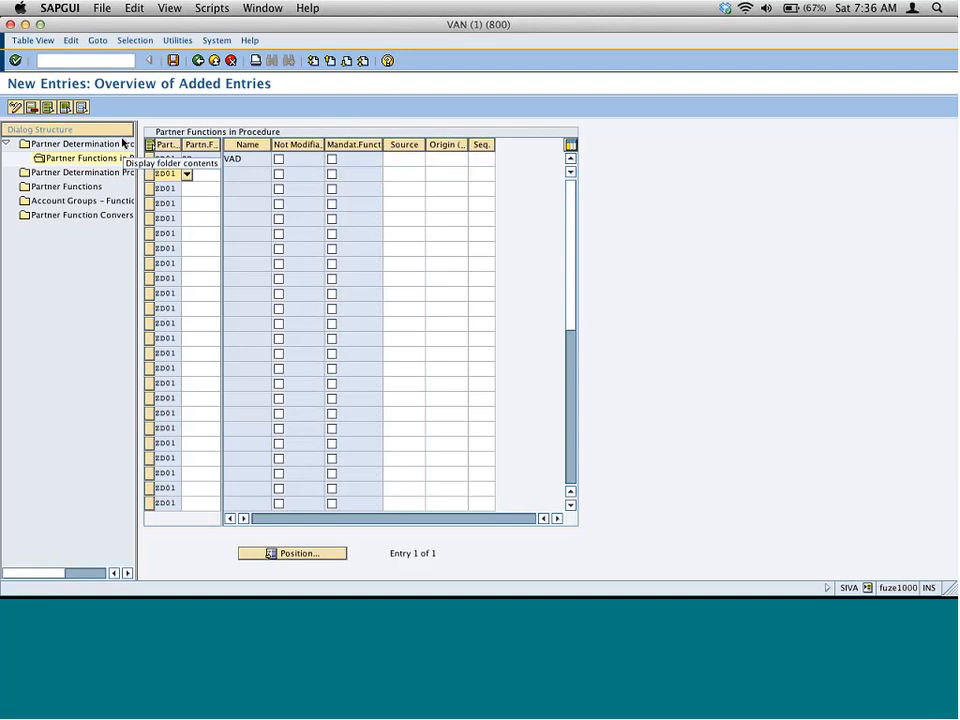
Step: Save the new ZD entry to the customizing request and return to procedure ZD01's partner function list
click(173, 61)
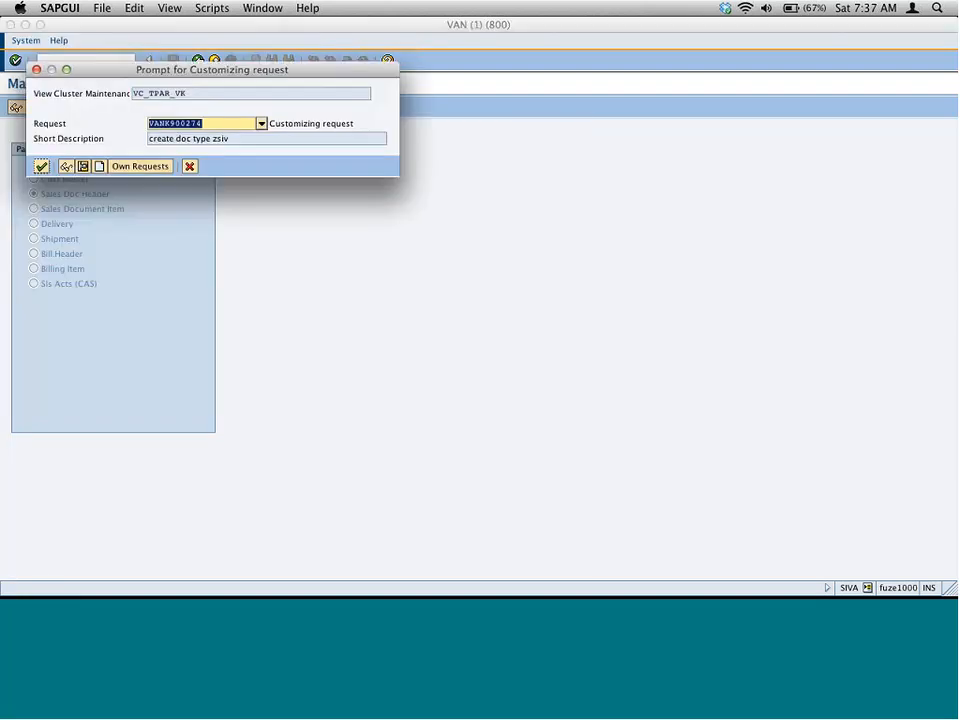
key(Return)
click(198, 61)
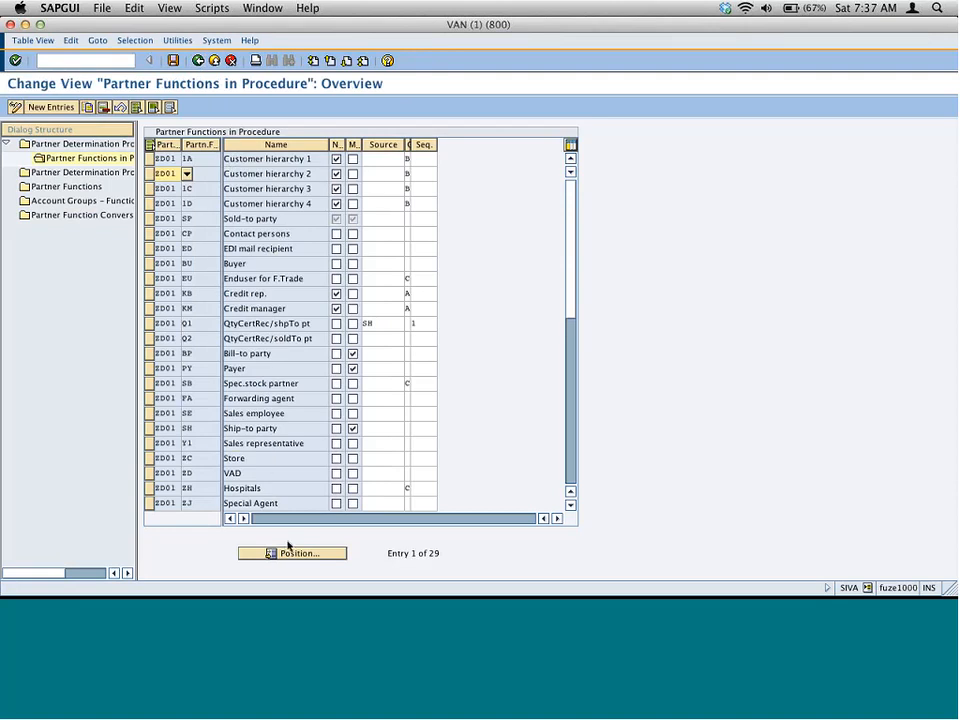
Step: Position the partner function list at procedure ZD01 and function S, bringing the ZD row into view
click(288, 549)
text(zd01)
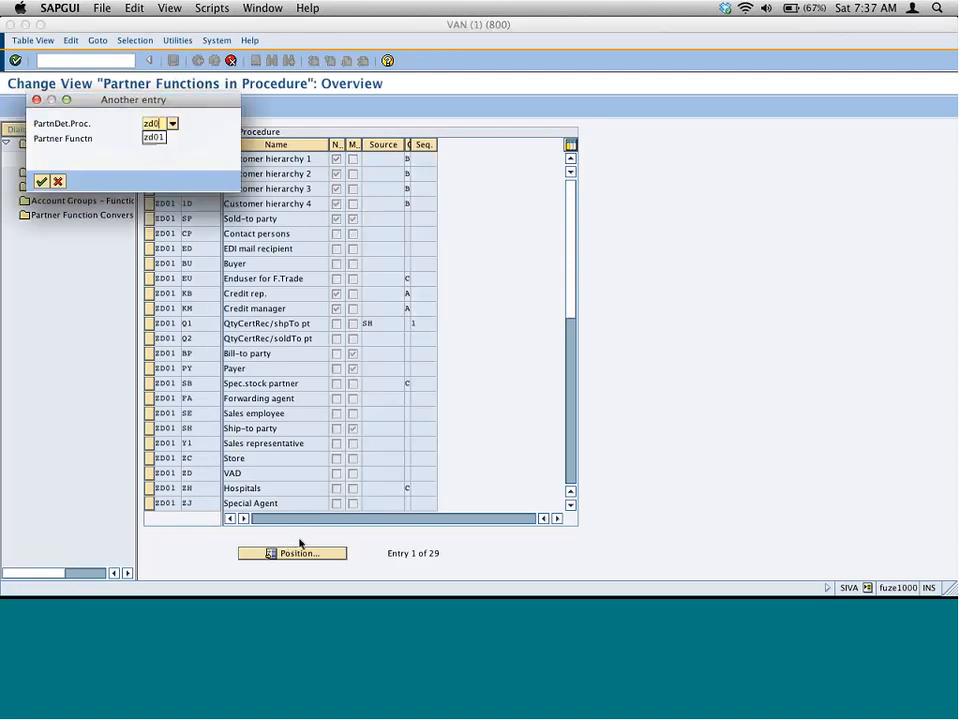
key(Tab)
text(d)
key(BackSpace)
text(s)
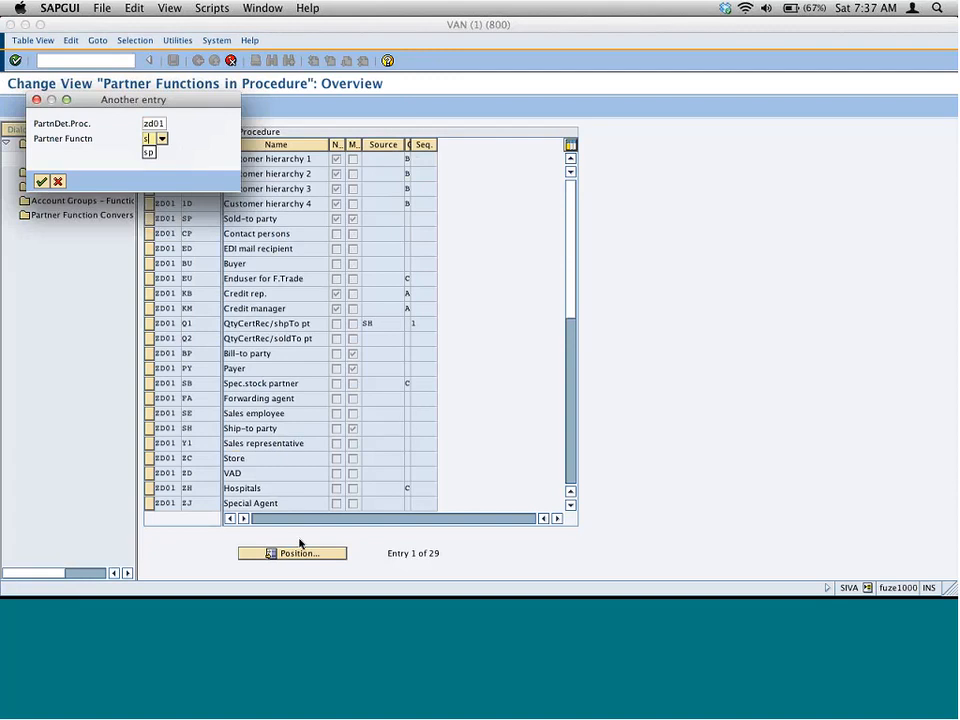
key(Return)
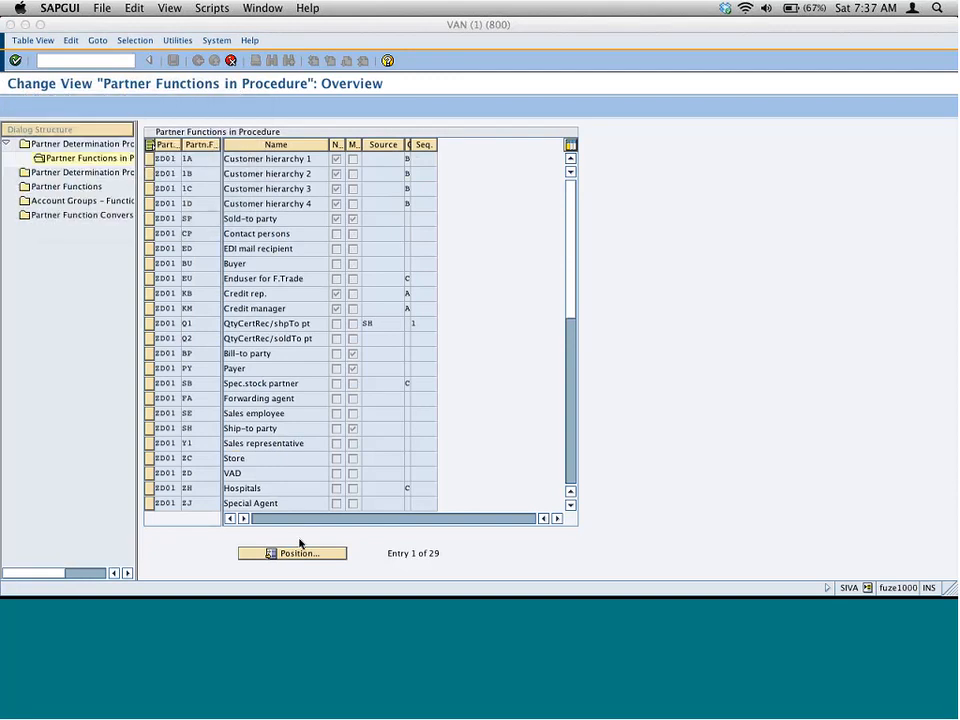
click(570, 158)
click(570, 158)
click(570, 158)
click(570, 158)
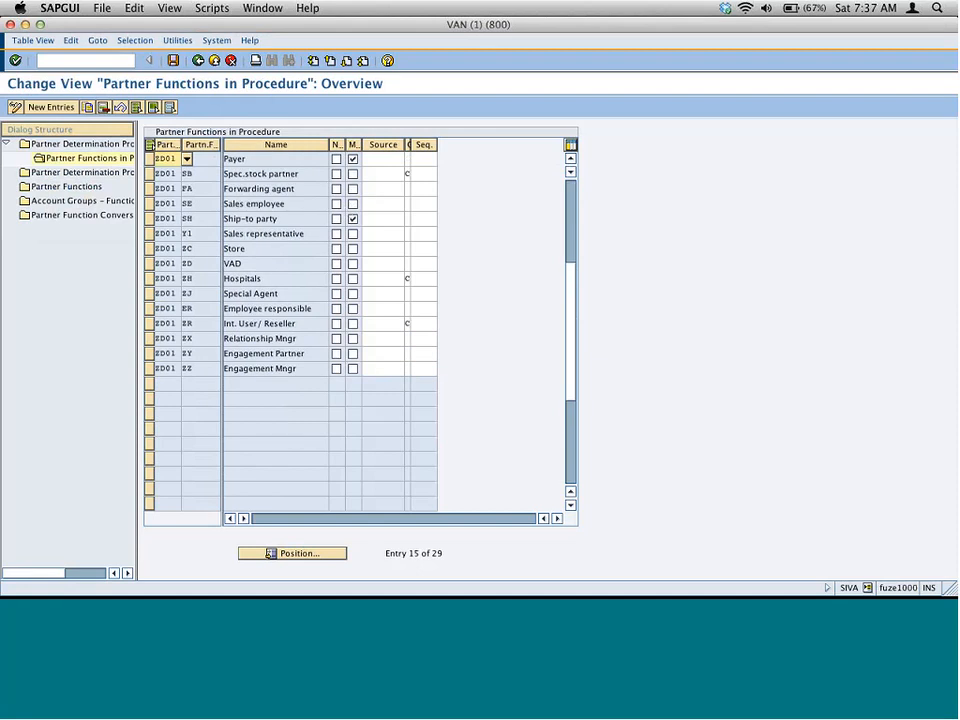
Step: Widen the Origin column and examine the possible origin tables for the Spec.stock partner function without changing its value
drag(408, 150, 447, 147)
click(384, 160)
click(410, 160)
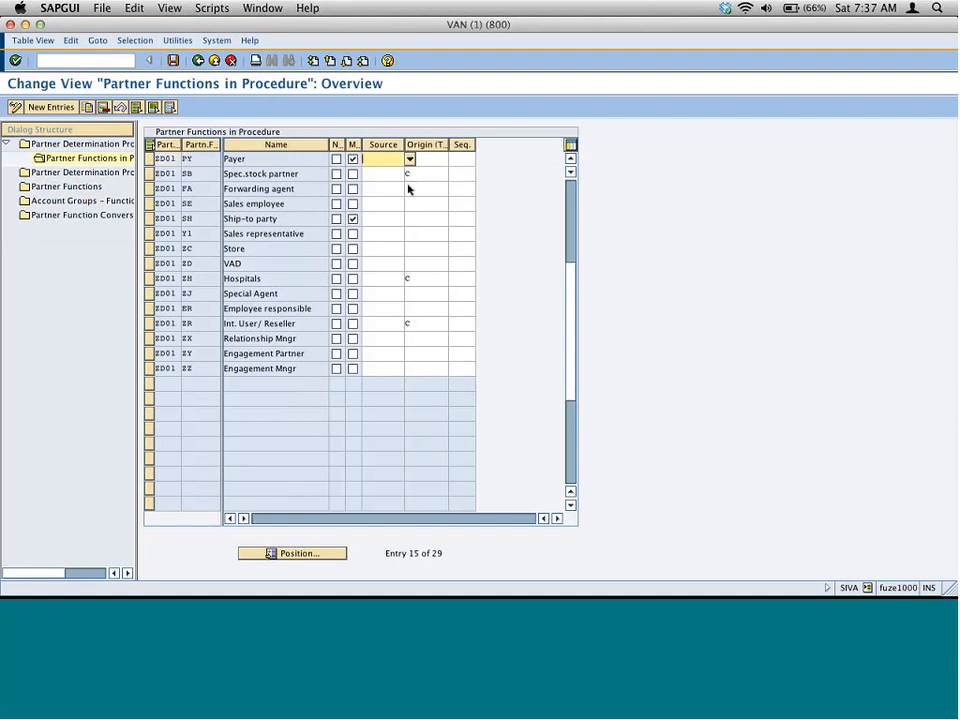
drag(109, 54, 451, 38)
click(465, 478)
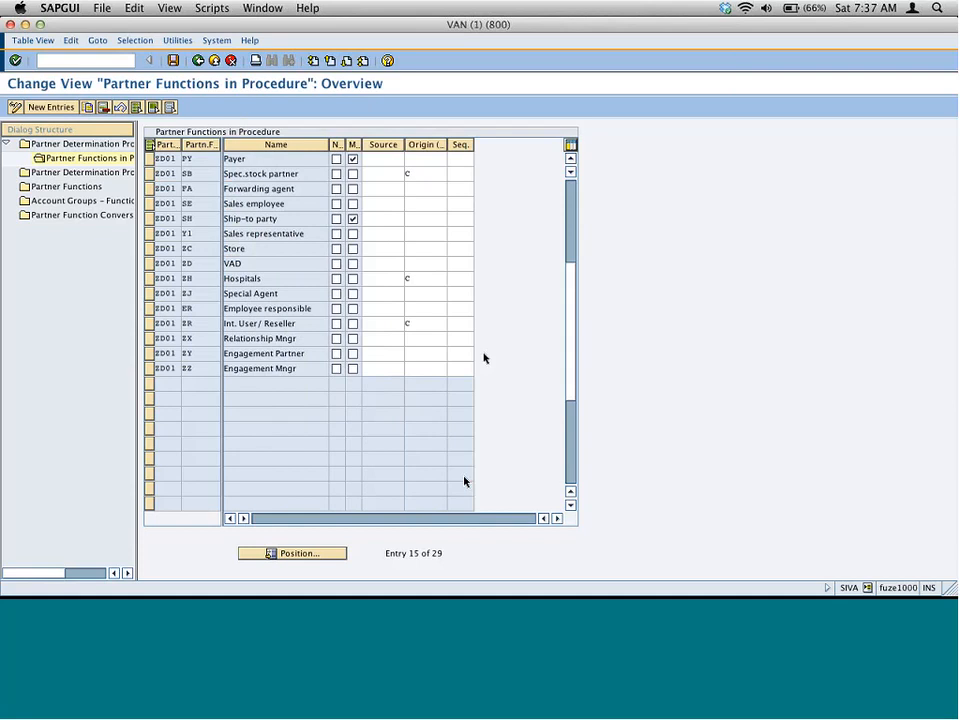
click(428, 173)
click(440, 173)
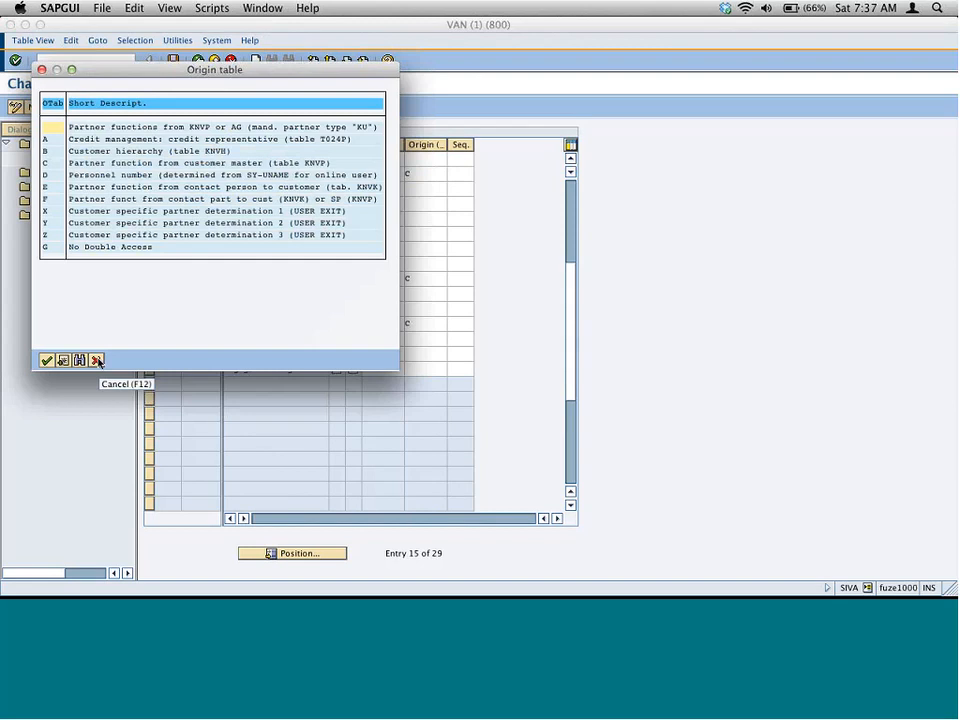
click(96, 360)
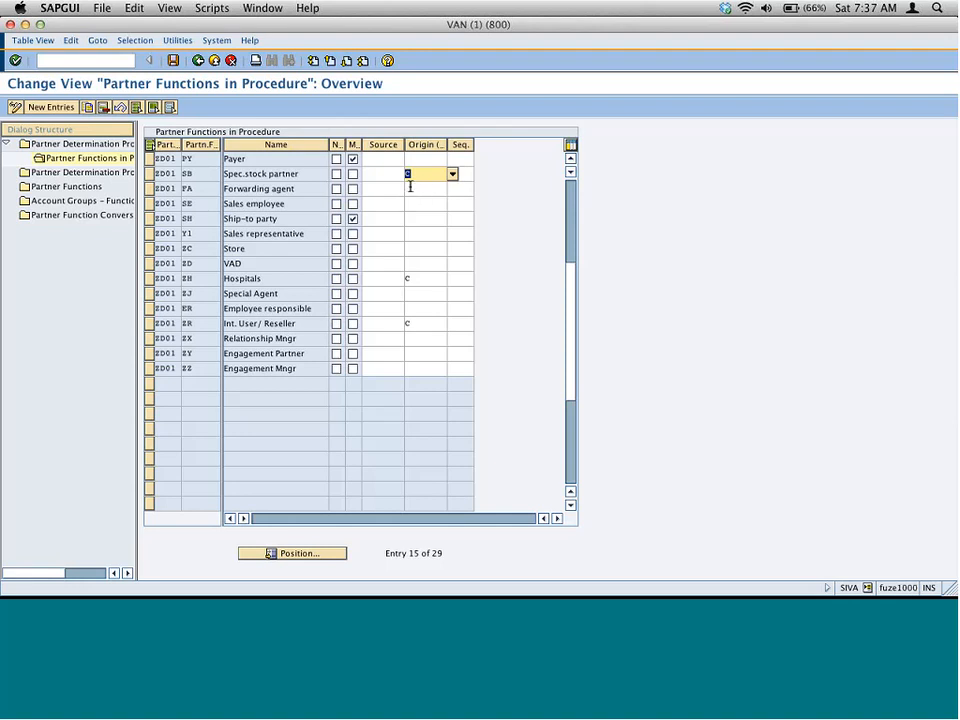
click(383, 263)
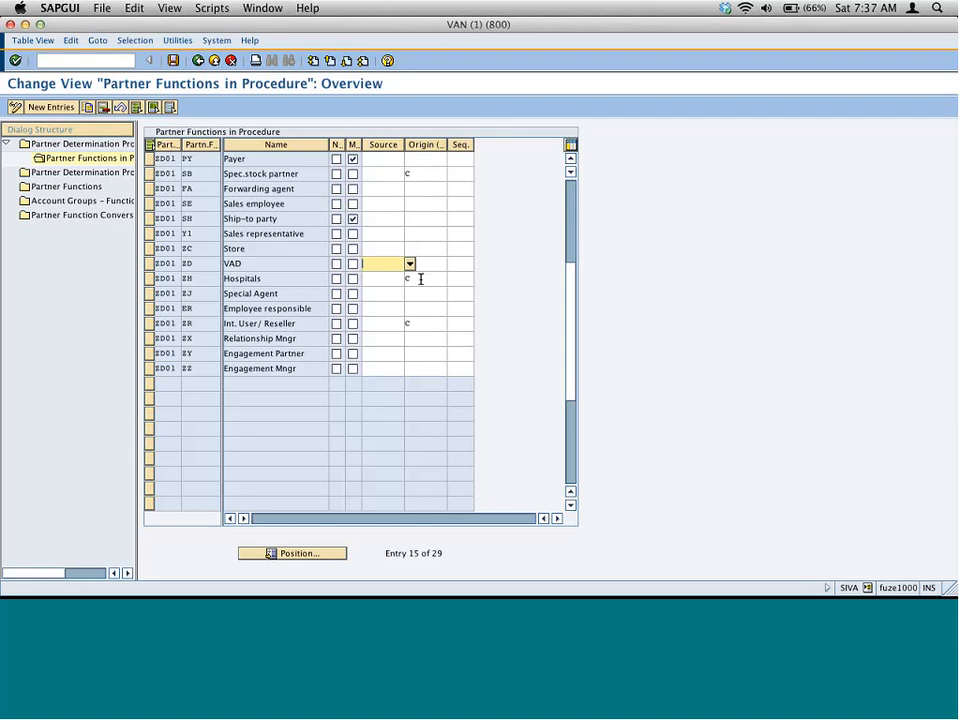
click(385, 160)
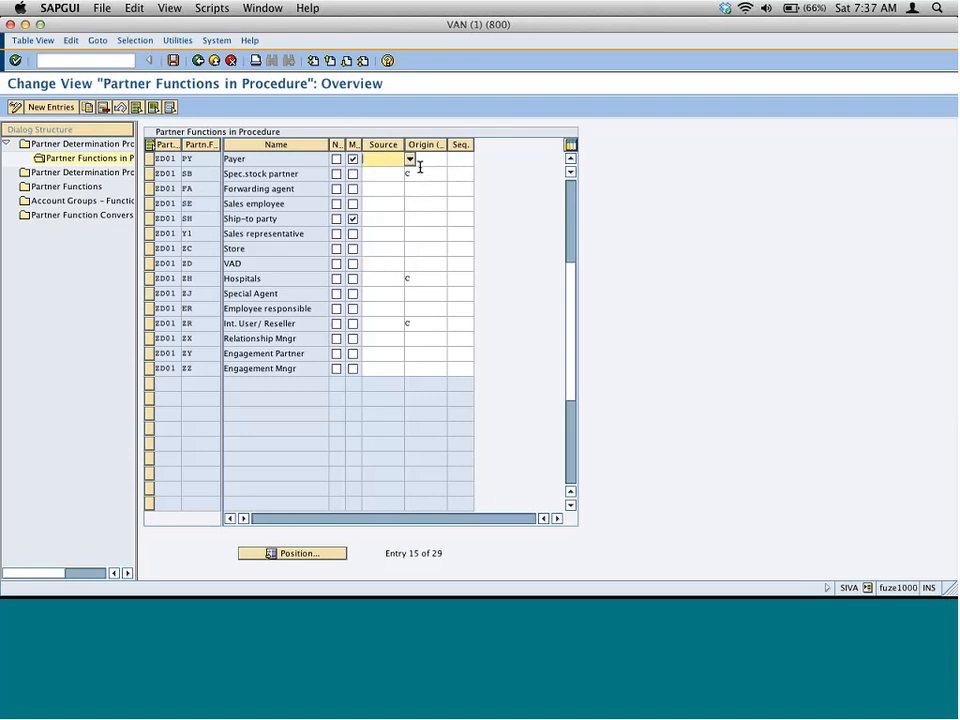
Step: Switch to the inkBook notes and sketch a stick-figure customer with partner functions SP, SH, BP and PY listed beside it
key(super+Tab)
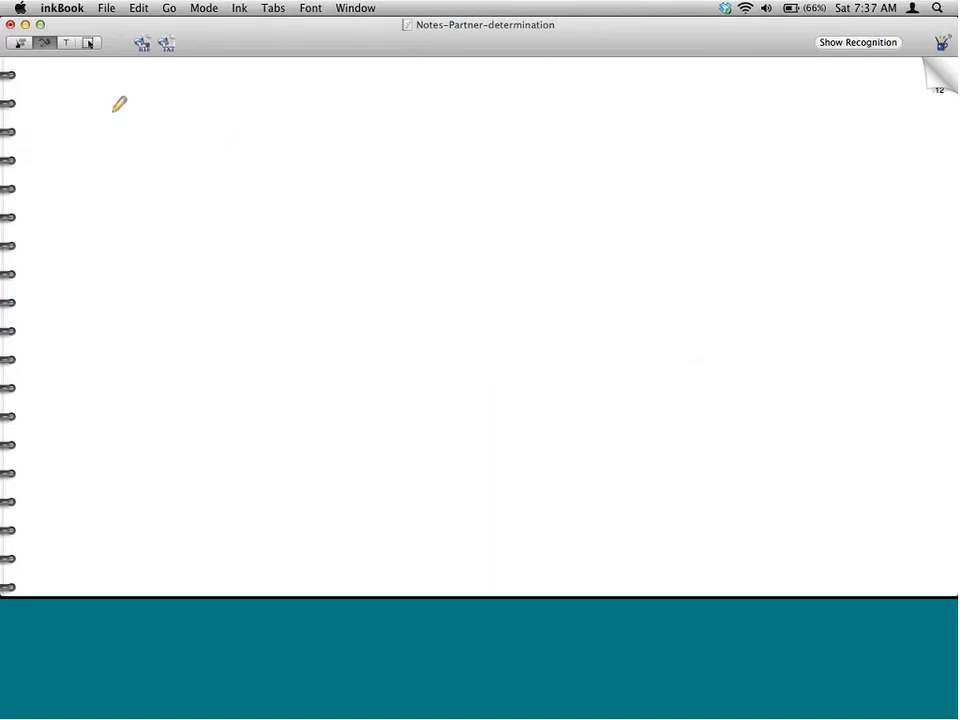
drag(110, 98, 111, 98)
mouse_move(106, 122)
mouse_down()
mouse_move(104, 157)
mouse_move(119, 156)
mouse_move(115, 134)
mouse_move(165, 132)
mouse_up()
mouse_move(188, 120)
mouse_down()
mouse_move(177, 136)
mouse_move(191, 136)
mouse_up()
mouse_move(190, 119)
mouse_down()
mouse_move(178, 166)
mouse_move(202, 159)
mouse_up()
drag(202, 152, 184, 197)
drag(197, 181, 197, 197)
mouse_move(197, 181)
mouse_down()
mouse_move(183, 224)
mouse_move(204, 210)
mouse_move(199, 227)
mouse_up()
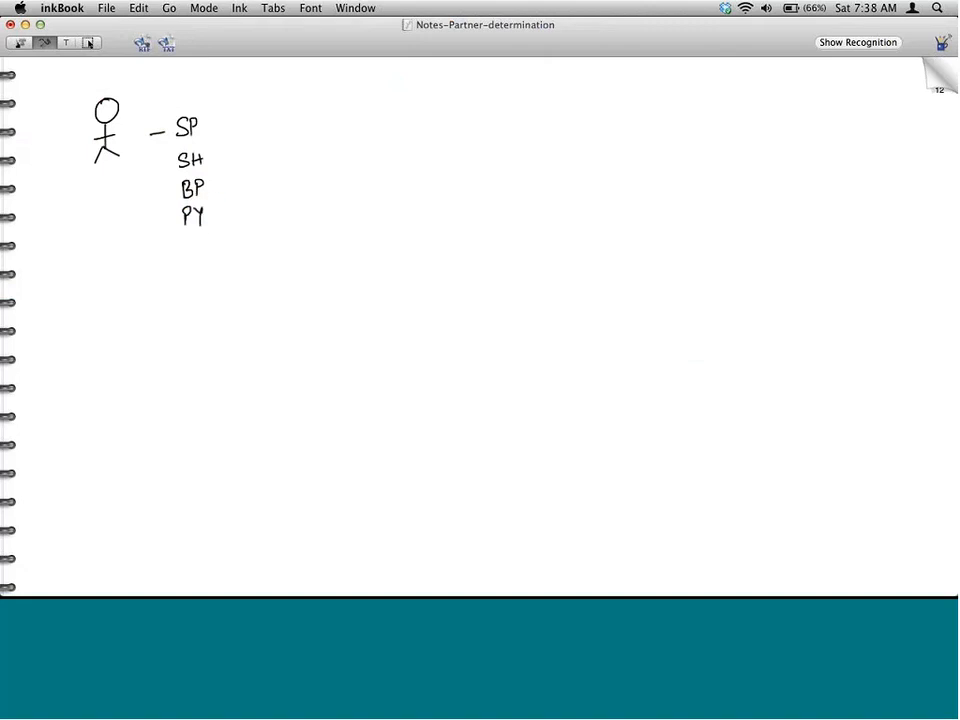
Step: Draw a curved arrow leading away from the customer's SP entry, cross out OR above it and label it QT
drag(238, 120, 379, 102)
drag(366, 103, 378, 116)
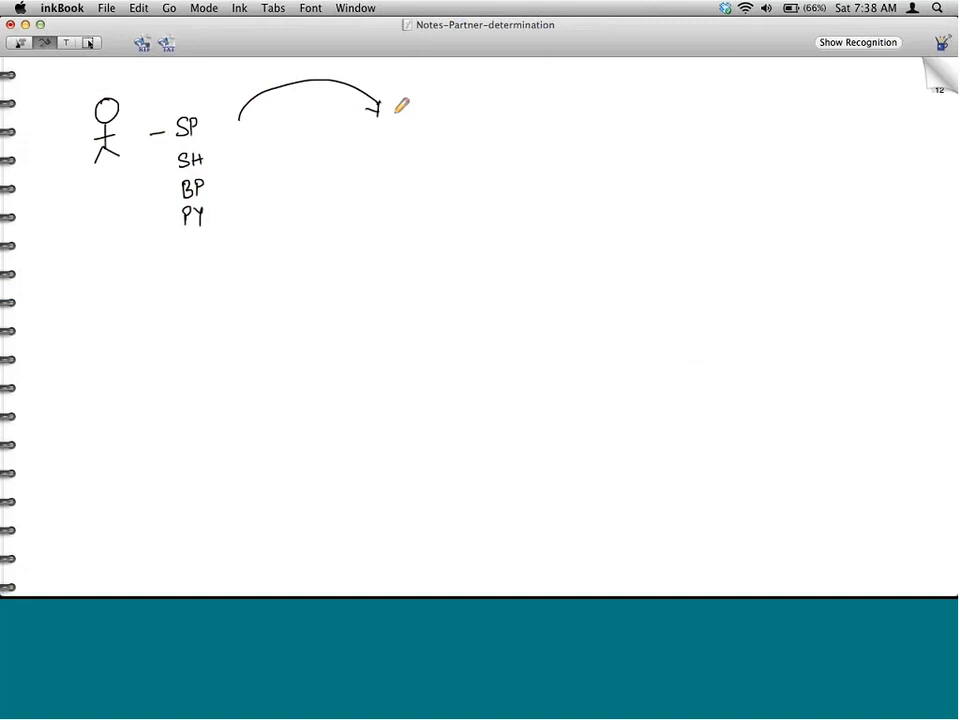
drag(307, 63, 306, 64)
mouse_move(313, 80)
mouse_down()
mouse_move(326, 79)
mouse_move(326, 66)
mouse_up()
mouse_move(345, 62)
mouse_down()
mouse_move(340, 75)
mouse_move(360, 62)
mouse_up()
drag(355, 62, 354, 75)
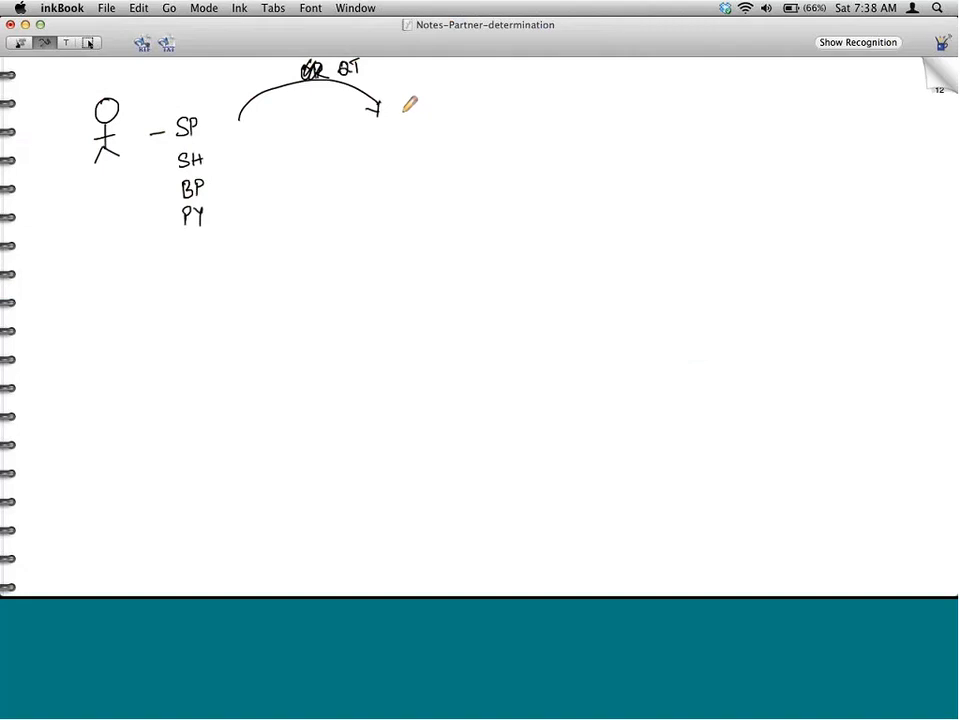
Step: Write ZD01 with functions SP, SH, BP and PY and an arrow to Source (MasterData), and box the stick figure
mouse_move(394, 110)
mouse_down()
mouse_move(400, 119)
mouse_move(500, 104)
mouse_move(505, 200)
mouse_up()
mouse_move(516, 102)
mouse_down()
mouse_move(556, 101)
mouse_move(550, 107)
mouse_up()
drag(582, 92, 571, 106)
mouse_move(590, 98)
mouse_down()
mouse_move(630, 93)
mouse_move(622, 101)
mouse_up()
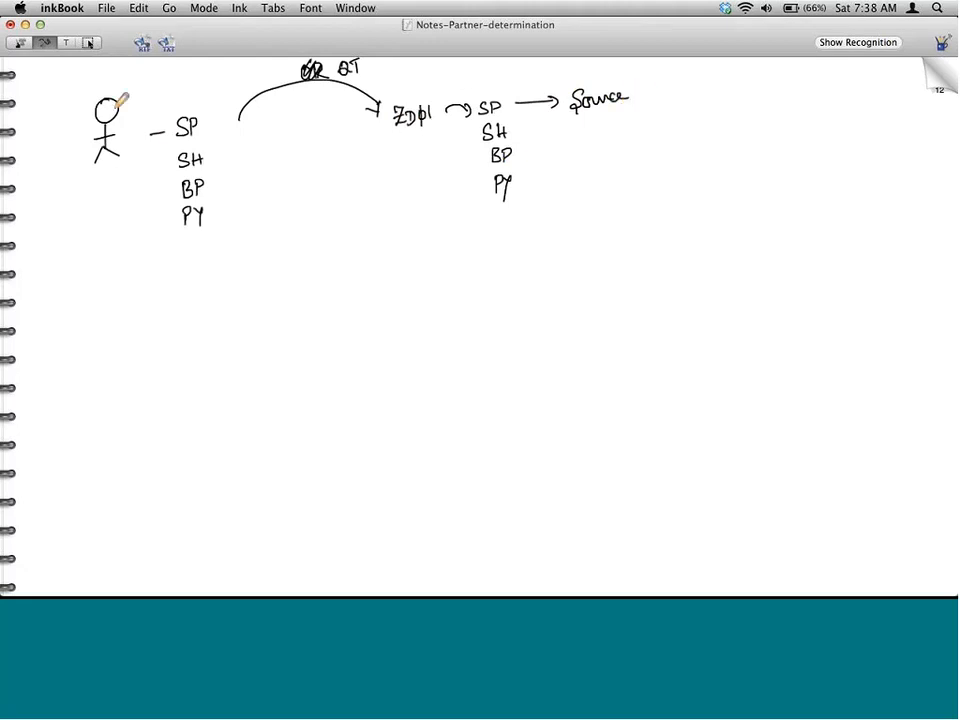
mouse_move(72, 98)
mouse_down()
mouse_move(88, 160)
mouse_move(122, 78)
mouse_move(156, 157)
mouse_move(90, 178)
mouse_up()
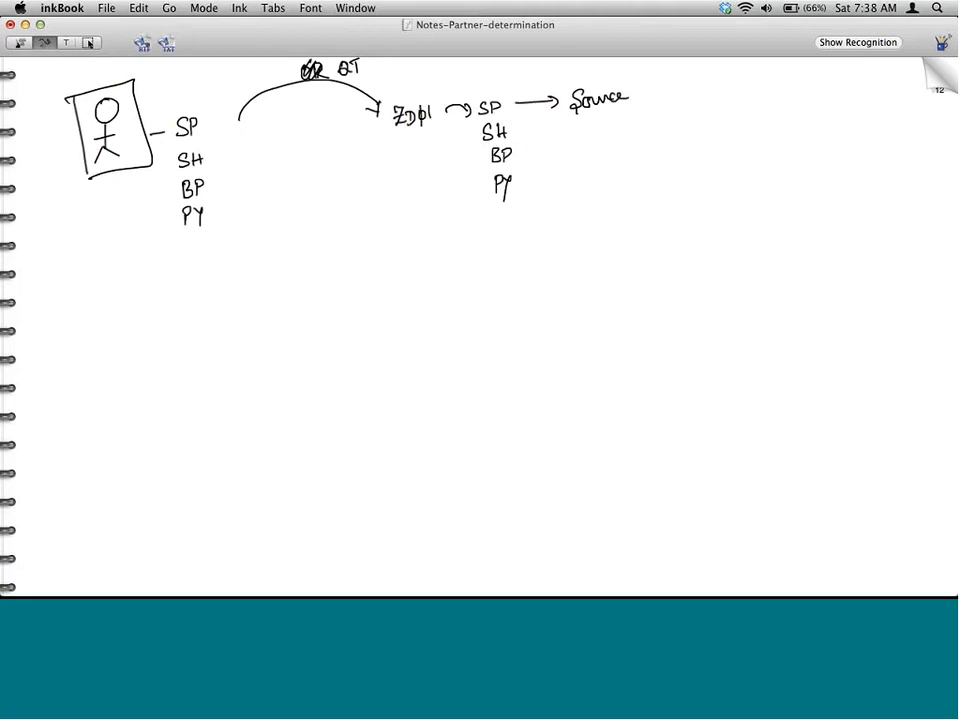
mouse_move(640, 93)
mouse_down()
mouse_move(645, 70)
mouse_move(683, 93)
mouse_move(696, 71)
mouse_move(707, 86)
mouse_move(699, 86)
mouse_move(722, 90)
mouse_move(750, 64)
mouse_move(772, 96)
mouse_up()
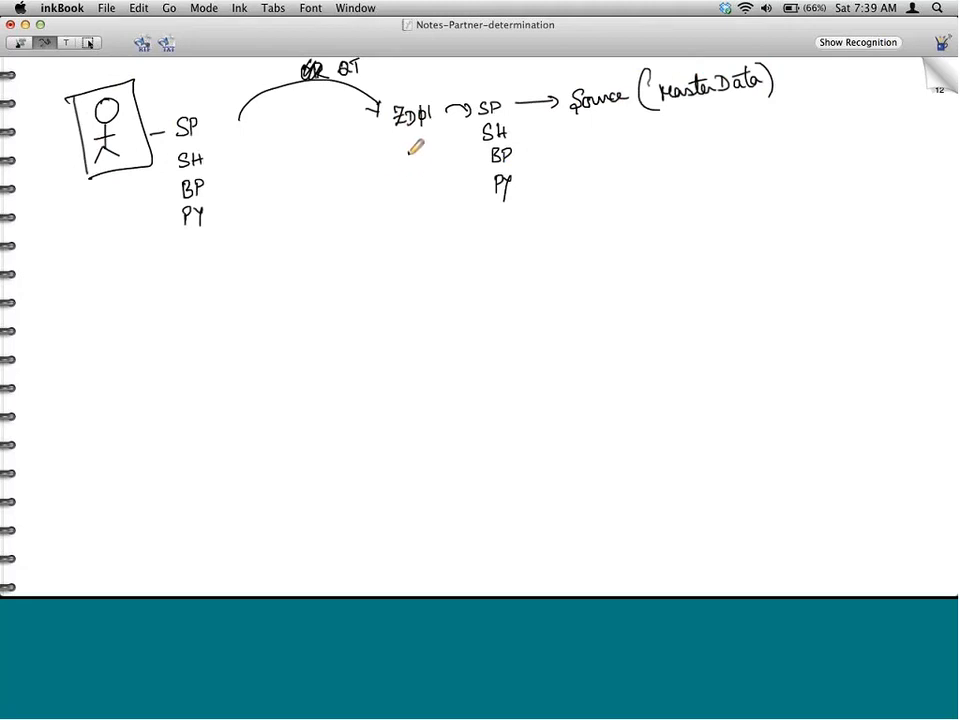
Step: Draw an arrow from ZD01 down to OR and list its procedure with functions SP, SH, BP and PY
mouse_move(409, 152)
mouse_down()
mouse_move(424, 326)
mouse_move(446, 362)
mouse_move(459, 362)
mouse_up()
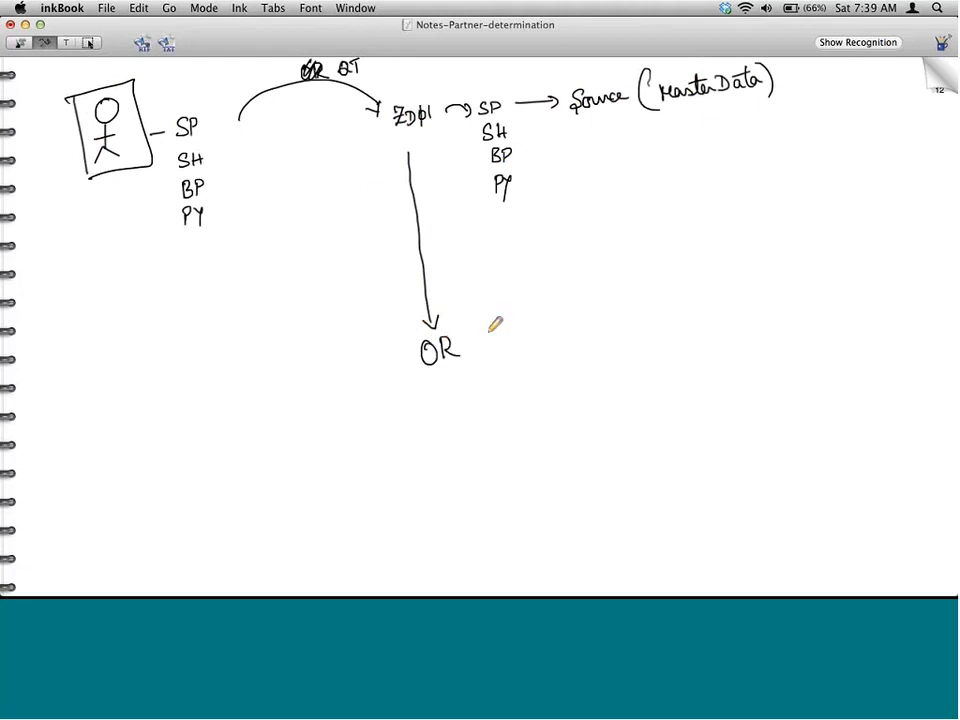
mouse_move(488, 327)
mouse_down()
mouse_move(506, 349)
mouse_move(538, 319)
mouse_move(535, 342)
mouse_move(556, 338)
mouse_up()
mouse_move(576, 310)
mouse_down()
mouse_move(572, 328)
mouse_move(583, 328)
mouse_move(570, 366)
mouse_up()
mouse_move(572, 350)
mouse_down()
mouse_move(592, 367)
mouse_move(576, 411)
mouse_up()
mouse_move(588, 393)
mouse_down()
mouse_move(596, 420)
mouse_move(585, 441)
mouse_move(598, 442)
mouse_up()
drag(606, 428, 598, 454)
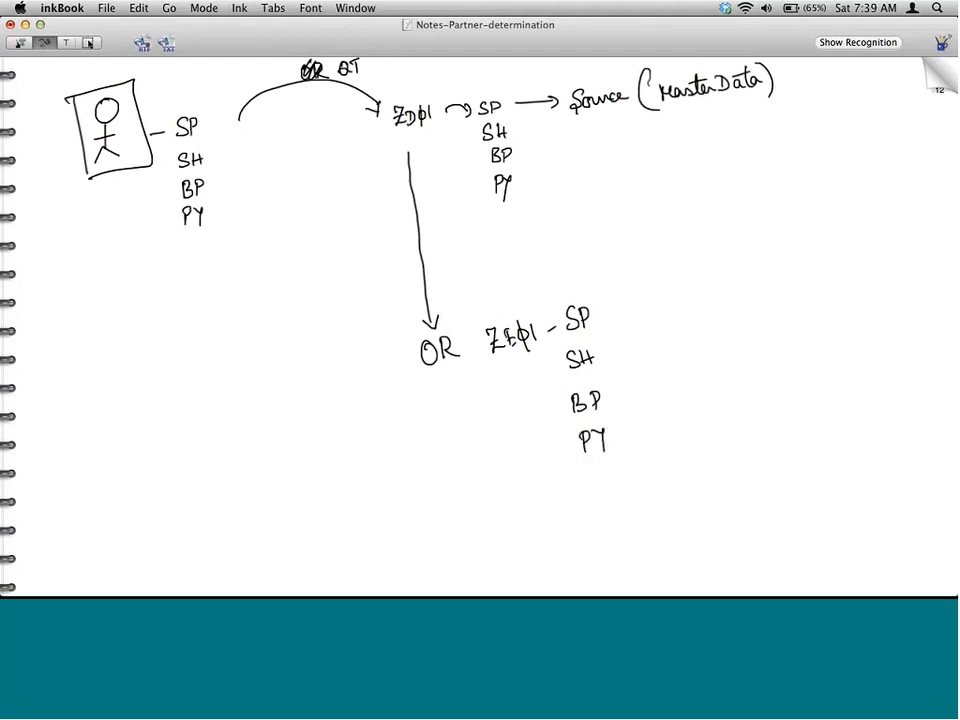
Step: Draw arrows from OR back to the customer's function list and back to ZD01, retracing the latter
mouse_move(388, 326)
mouse_down()
mouse_move(236, 212)
mouse_move(228, 218)
mouse_up()
drag(232, 236, 244, 222)
mouse_move(412, 312)
mouse_down()
mouse_move(362, 164)
mouse_move(381, 172)
mouse_up()
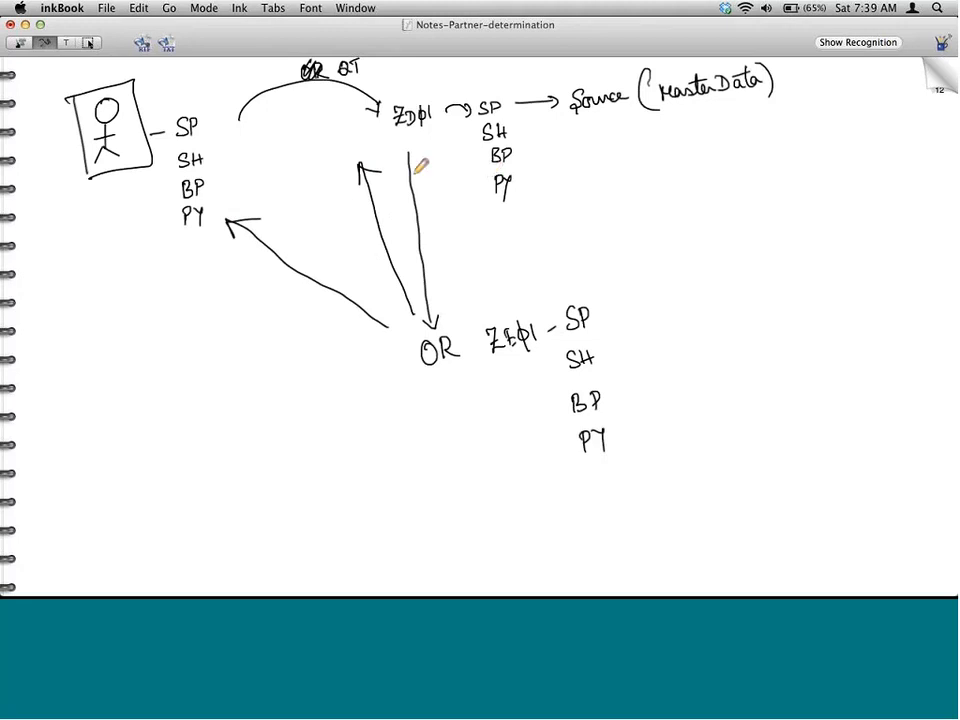
mouse_move(412, 322)
mouse_down()
mouse_move(357, 164)
mouse_move(381, 168)
mouse_up()
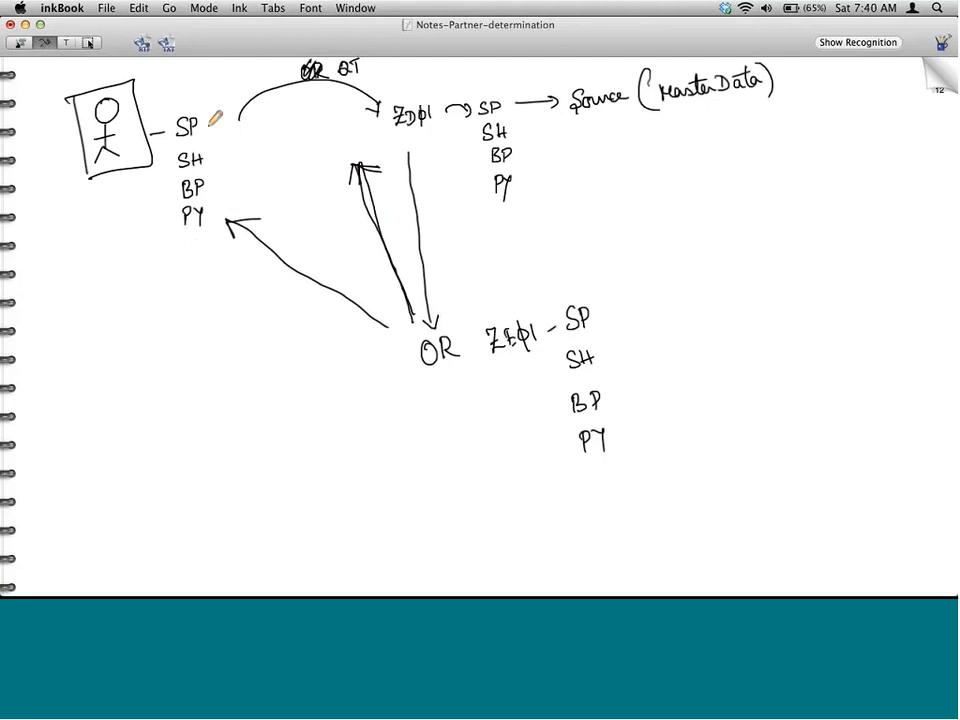
Step: Start a new notes page and write the underlined heading HP
click(931, 90)
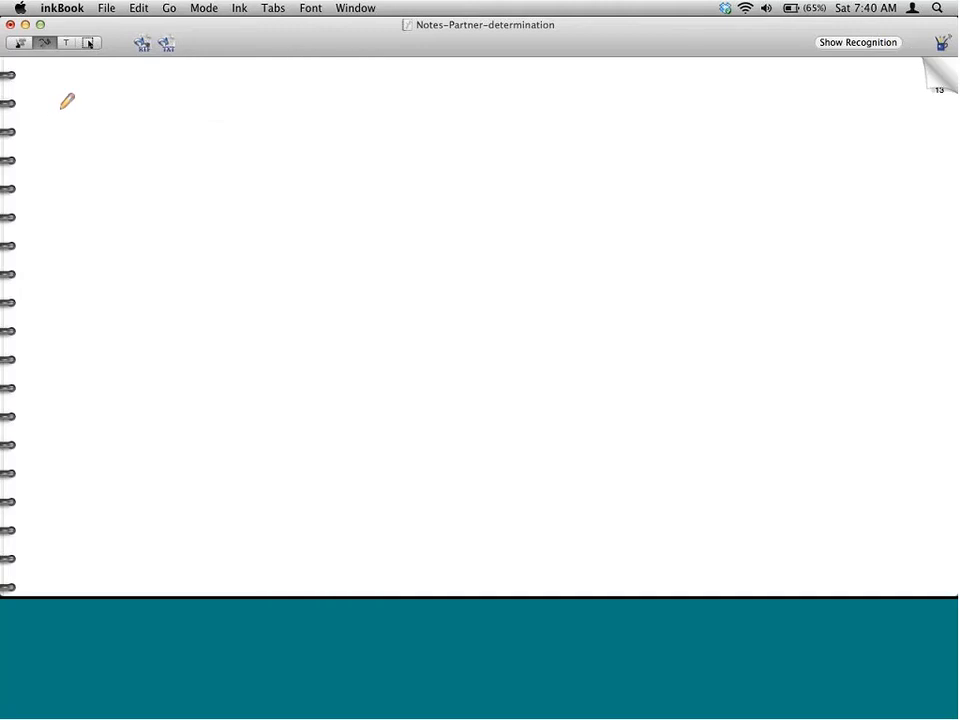
drag(46, 95, 63, 119)
drag(63, 99, 64, 111)
drag(36, 133, 86, 117)
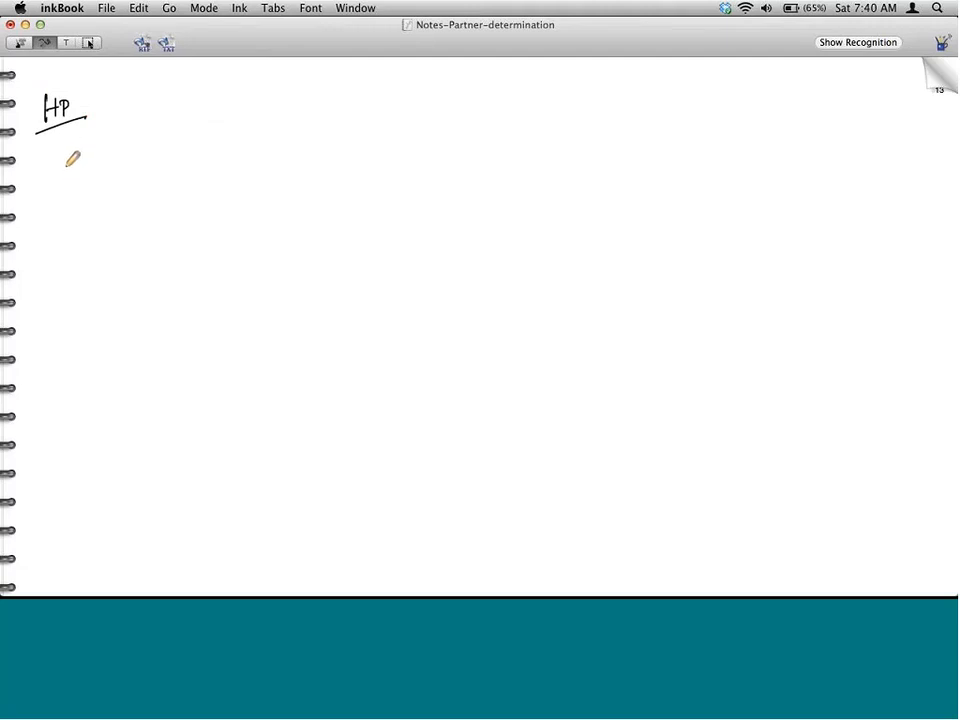
Step: List partner functions SP, SH, PY and BP beneath HP, writing Ingram next to each one
mouse_move(48, 162)
mouse_down()
mouse_move(38, 183)
mouse_move(50, 181)
mouse_up()
mouse_move(70, 173)
mouse_down()
mouse_move(92, 183)
mouse_move(114, 176)
mouse_move(112, 193)
mouse_move(129, 167)
mouse_move(148, 172)
mouse_up()
mouse_move(48, 215)
mouse_down()
mouse_move(70, 234)
mouse_move(86, 226)
mouse_up()
mouse_move(90, 214)
mouse_down()
mouse_move(119, 222)
mouse_move(153, 214)
mouse_up()
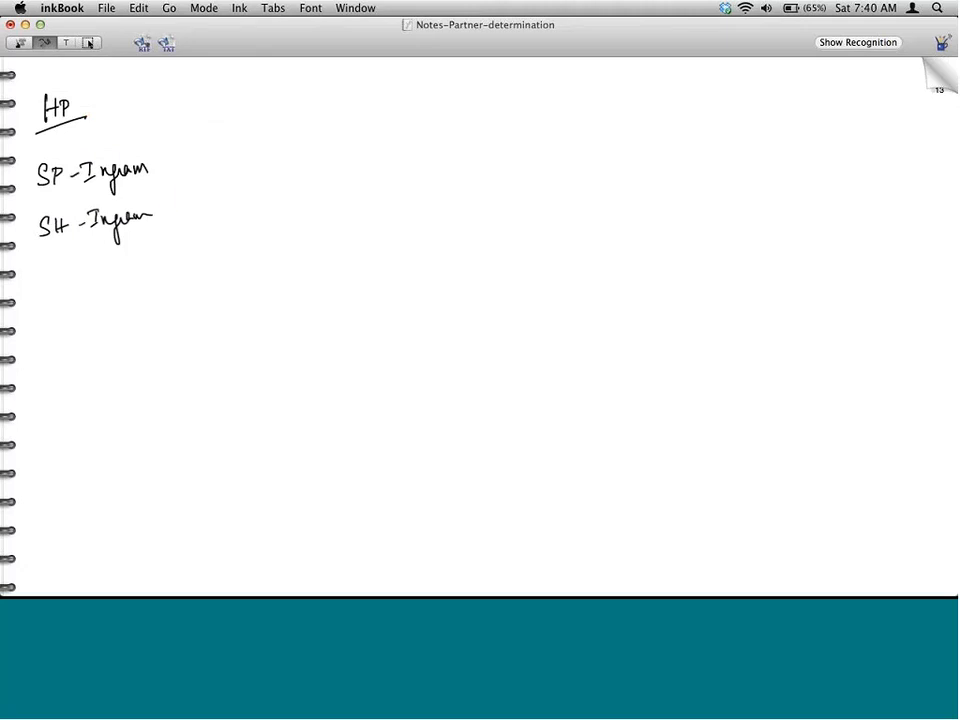
mouse_move(46, 268)
mouse_down()
mouse_move(47, 288)
mouse_move(55, 272)
mouse_up()
drag(57, 268, 85, 275)
drag(97, 256, 143, 266)
drag(48, 278, 65, 283)
drag(51, 308, 52, 325)
drag(65, 307, 67, 316)
mouse_move(83, 317)
mouse_down()
mouse_move(124, 298)
mouse_move(157, 306)
mouse_up()
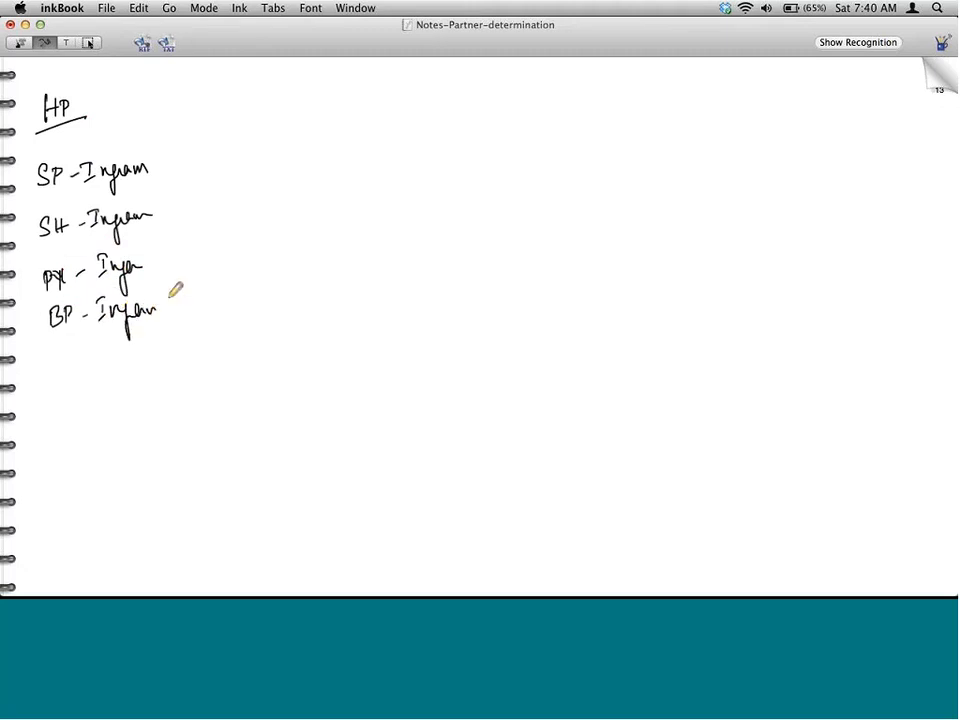
Step: Bracket the HP list, label it with an underlined Customer Master and draw a double arrow leading away from it
mouse_move(172, 92)
mouse_down()
mouse_move(210, 224)
mouse_move(187, 324)
mouse_up()
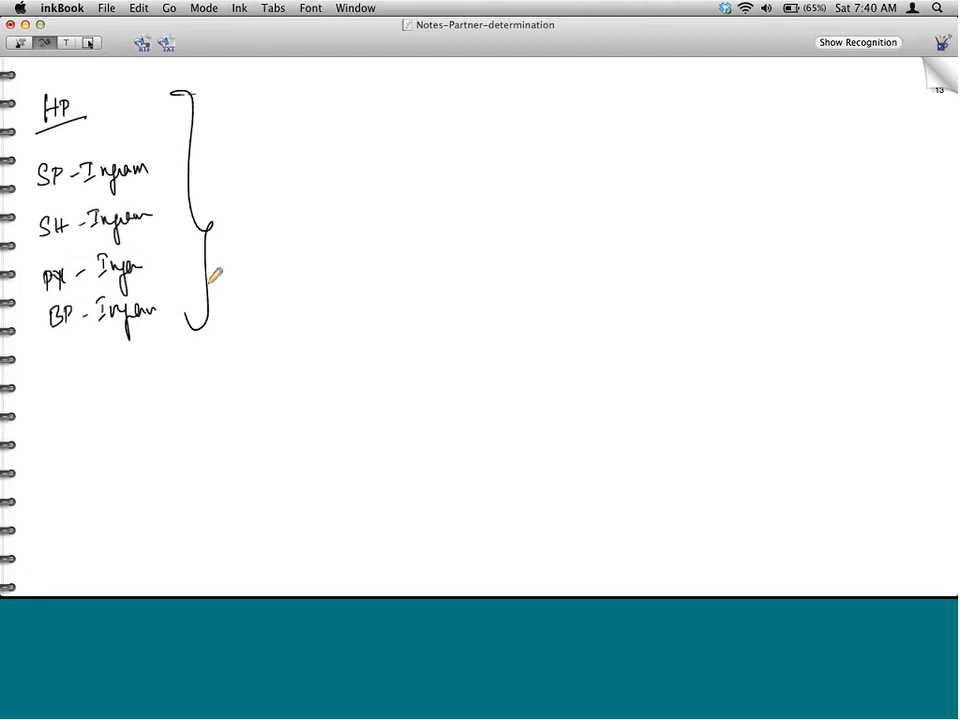
mouse_move(212, 148)
mouse_down()
mouse_move(271, 128)
mouse_move(302, 101)
mouse_move(316, 108)
mouse_move(330, 92)
mouse_up()
drag(208, 201, 352, 112)
mouse_move(298, 203)
mouse_down()
mouse_move(354, 190)
mouse_move(352, 219)
mouse_up()
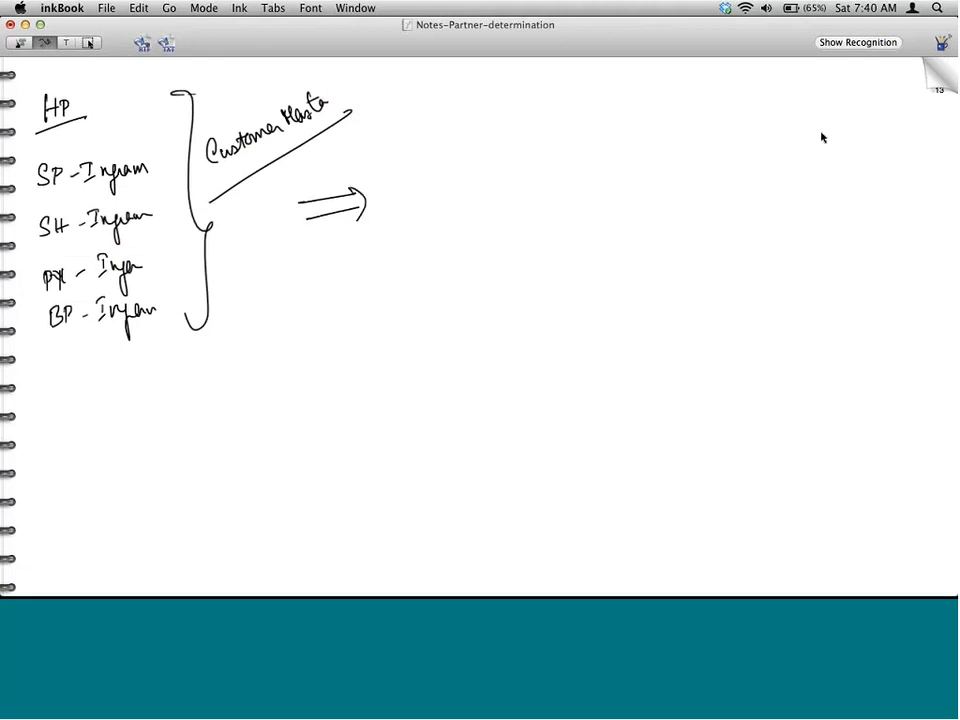
Step: Write QT after the double arrow, and add SP - Ingram and SH - ABC Computer as its partners
drag(410, 199, 452, 176)
mouse_move(447, 177)
mouse_down()
mouse_move(447, 197)
mouse_move(469, 182)
mouse_up()
drag(458, 192, 480, 200)
mouse_move(534, 124)
mouse_down()
mouse_move(525, 142)
mouse_move(549, 131)
mouse_move(572, 140)
mouse_move(601, 124)
mouse_move(612, 140)
mouse_move(622, 122)
mouse_up()
drag(537, 172, 528, 187)
mouse_move(543, 171)
mouse_down()
mouse_move(544, 187)
mouse_move(552, 179)
mouse_up()
drag(552, 171, 552, 187)
mouse_move(570, 178)
mouse_down()
mouse_move(604, 161)
mouse_move(664, 168)
mouse_move(660, 156)
mouse_move(678, 139)
mouse_move(693, 152)
mouse_up()
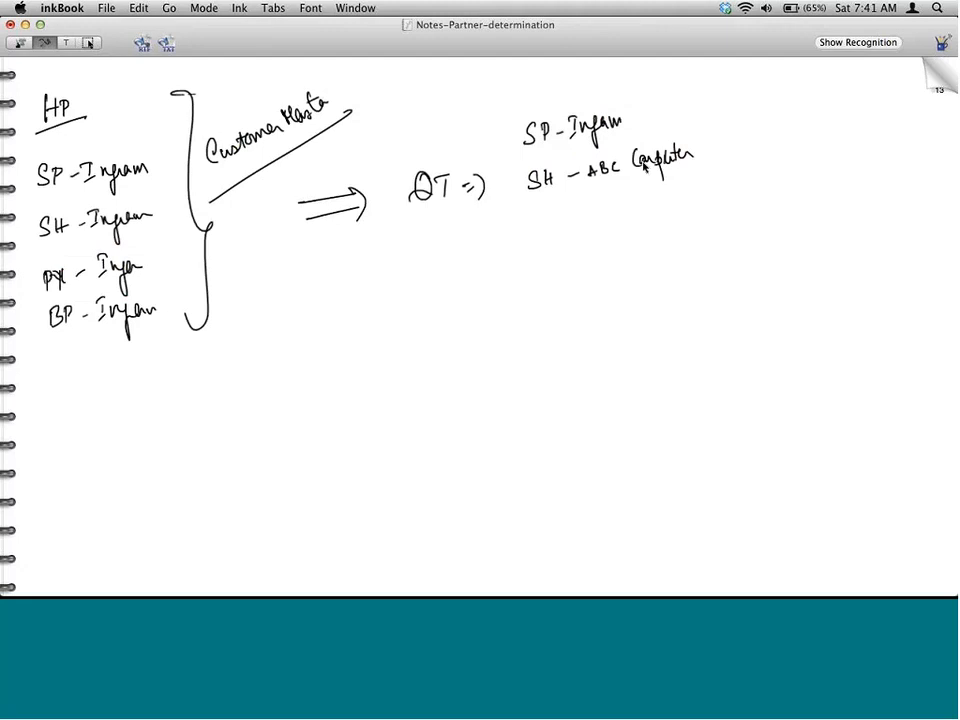
Step: Add PY - Ingram and BP - XYZ Comp to the QT partners, and draw a double arrow down from QT to OR
mouse_move(534, 211)
mouse_down()
mouse_move(530, 228)
mouse_move(566, 221)
mouse_move(581, 201)
mouse_move(600, 216)
mouse_move(604, 237)
mouse_move(638, 199)
mouse_up()
mouse_move(534, 258)
mouse_down()
mouse_move(533, 277)
mouse_move(551, 266)
mouse_move(611, 268)
mouse_move(626, 246)
mouse_move(666, 251)
mouse_move(676, 272)
mouse_up()
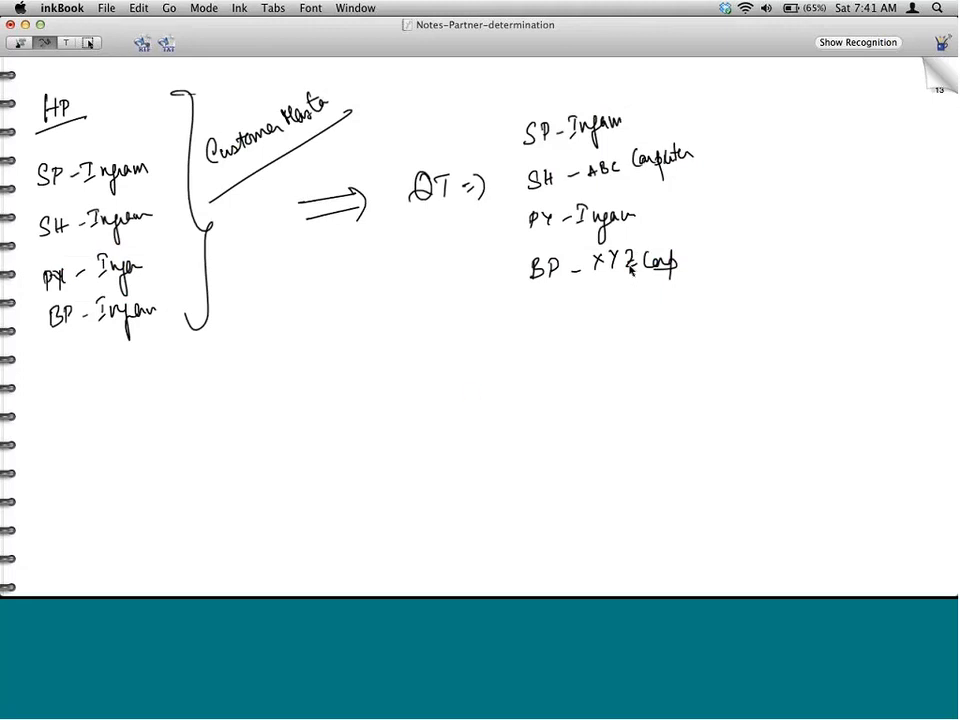
mouse_move(437, 258)
mouse_down()
mouse_move(436, 336)
mouse_move(447, 340)
mouse_up()
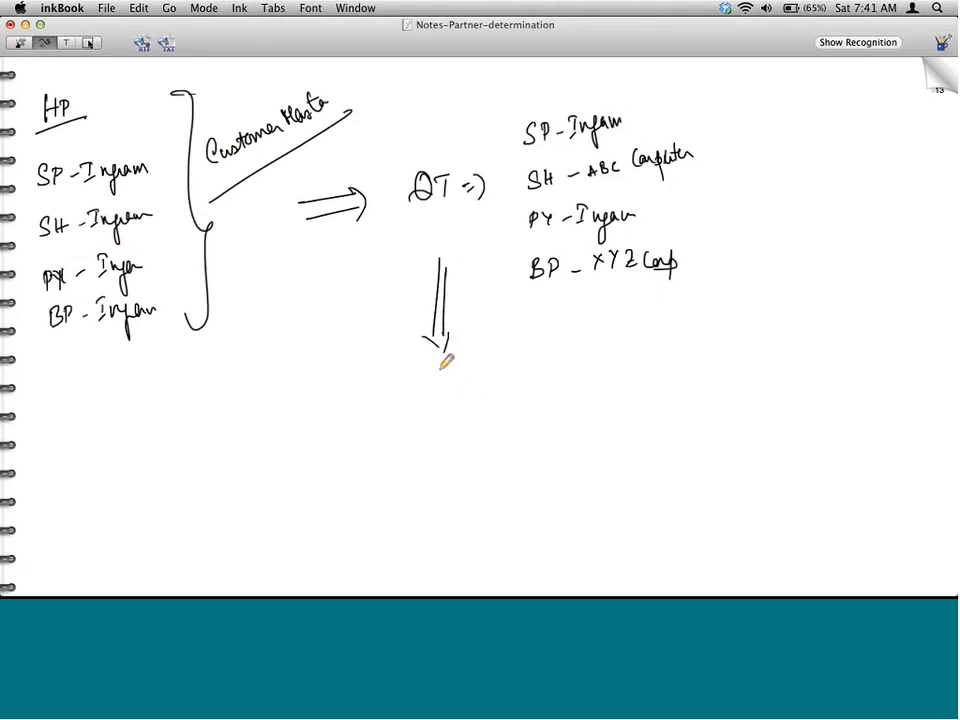
drag(433, 386, 470, 413)
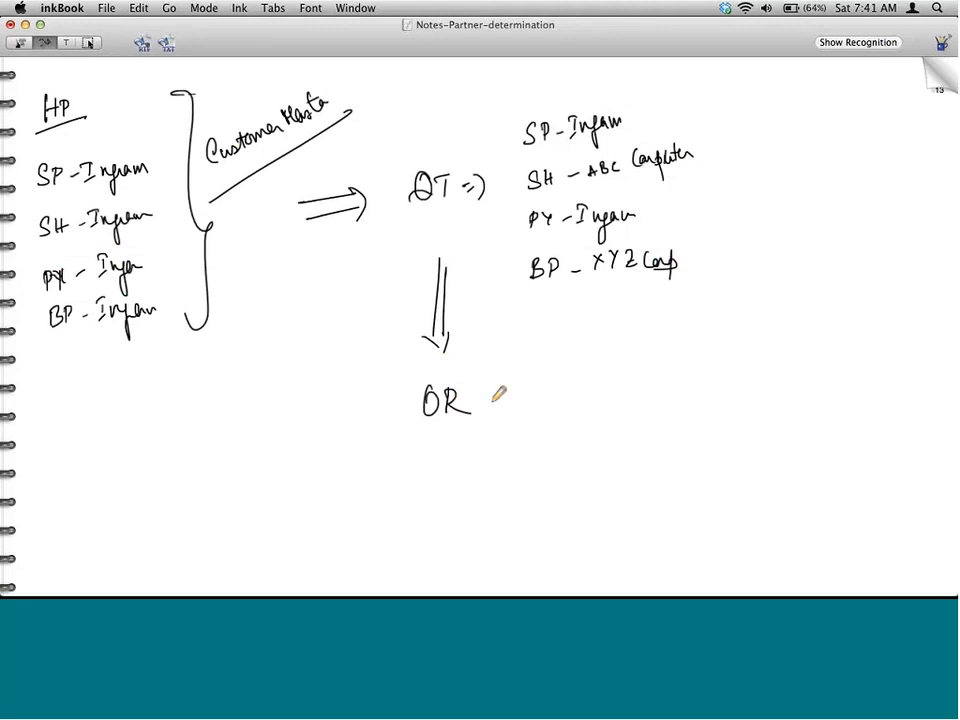
Step: Write SP - Ingram and, beneath it, SH as the partner entries beside OR
mouse_move(503, 396)
mouse_down()
mouse_move(491, 419)
mouse_move(598, 394)
mouse_move(623, 408)
mouse_up()
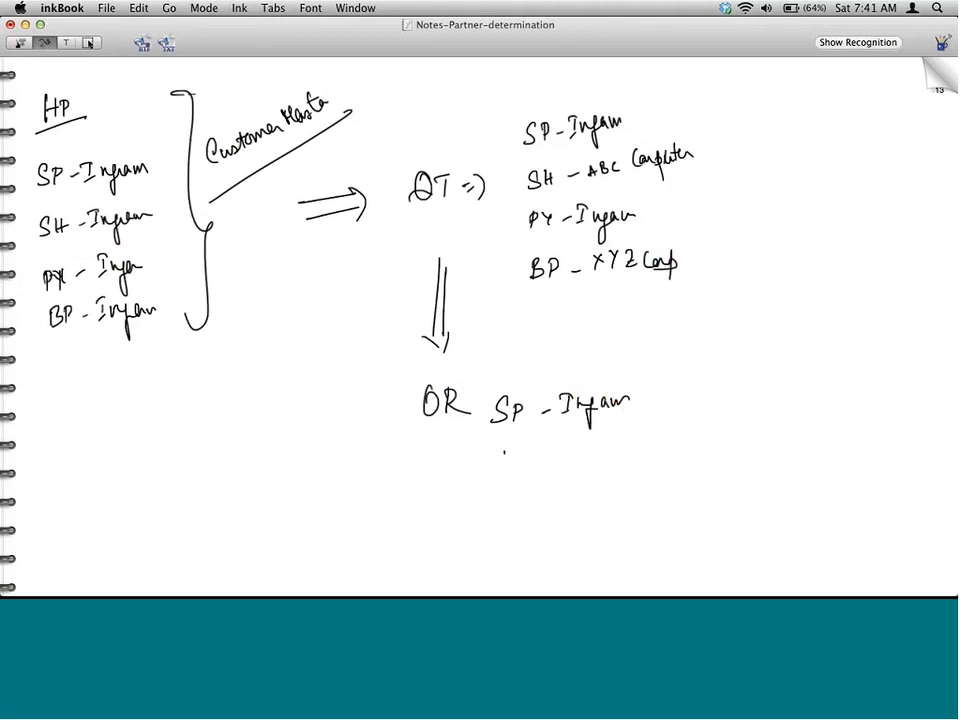
mouse_move(503, 446)
mouse_down()
mouse_move(492, 465)
mouse_move(525, 456)
mouse_up()
drag(525, 447, 525, 466)
Step: Switch to SAPGUI and review the available origin table options for the Spec.stock partner function, leaving its origin unchanged
key(super+Tab)
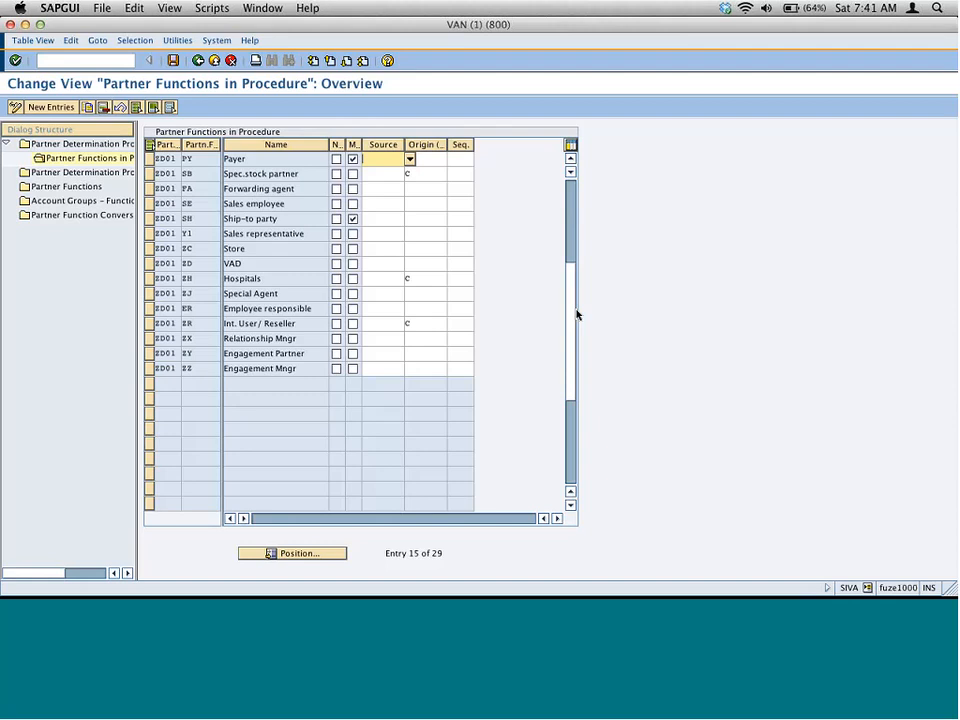
click(434, 173)
click(451, 175)
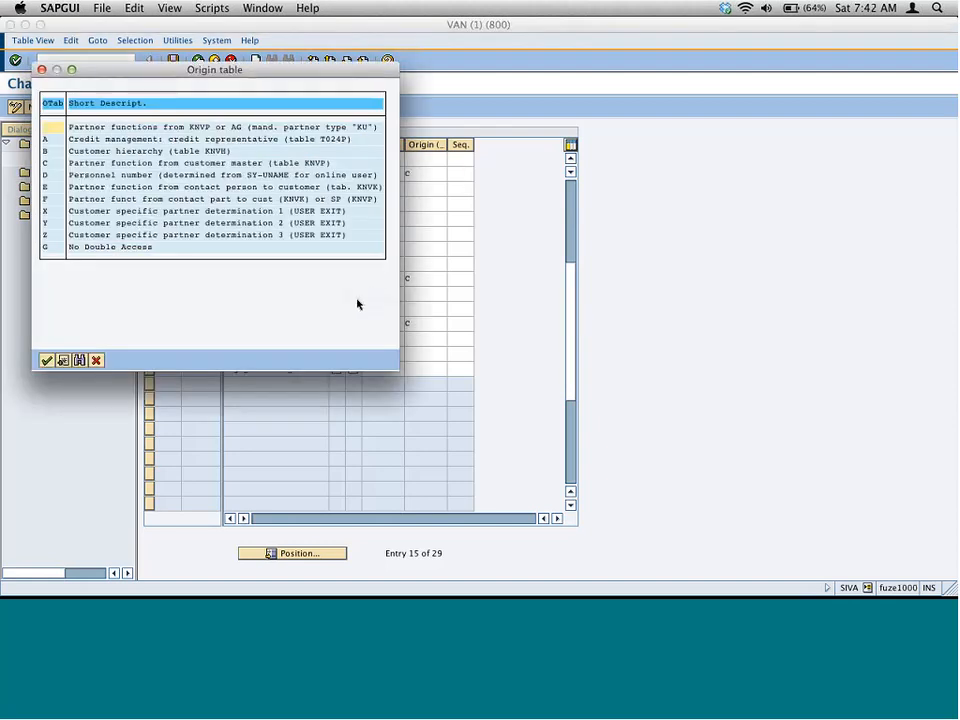
click(97, 360)
Step: Switch to inkBook, draw a wavy arrow from beside QT back to the bracketed HP list, and return to SAPGUI
key(super+Tab)
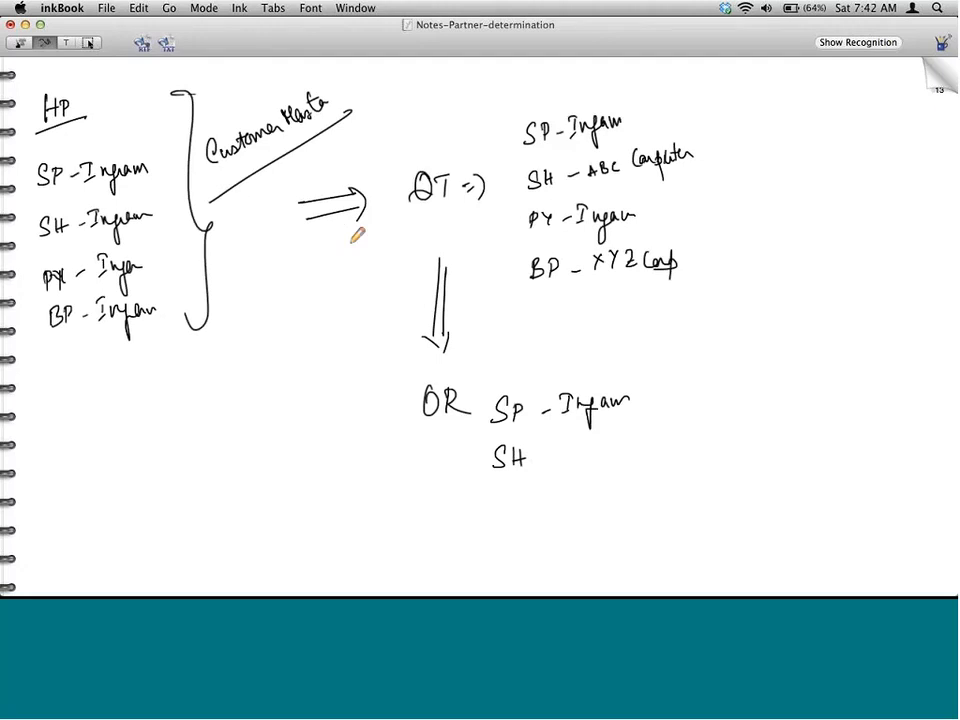
mouse_move(362, 230)
mouse_down()
mouse_move(195, 259)
mouse_move(205, 267)
mouse_up()
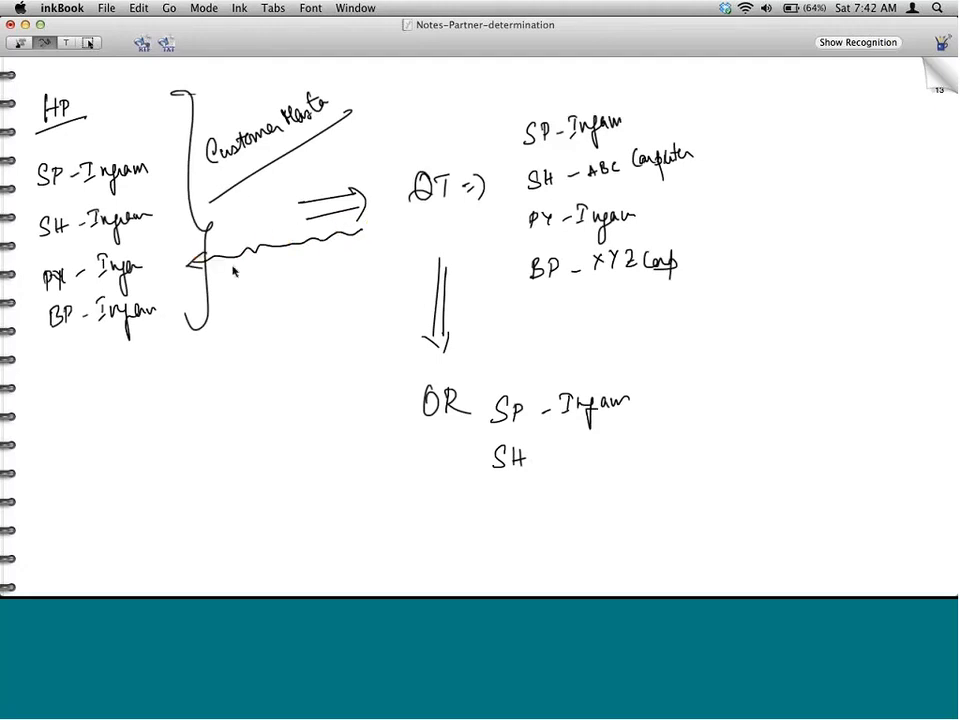
key(super+Tab)
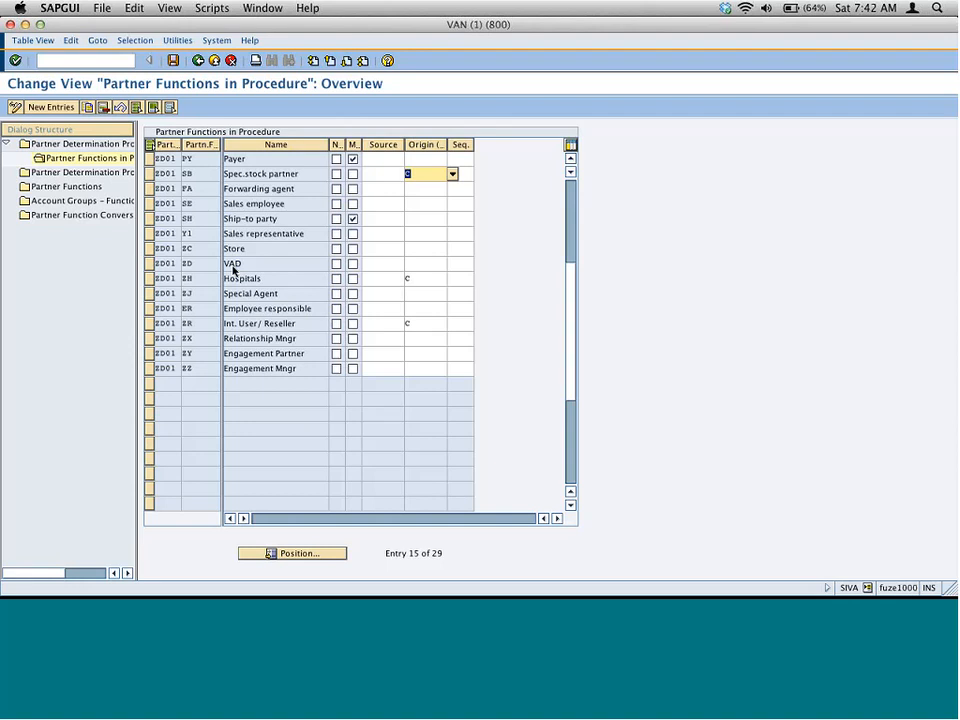
Step: Switch to inkBook, draw a double arrow down from the HP list to OR, and list SP, SH, PY and BP beneath it
key(super+Tab)
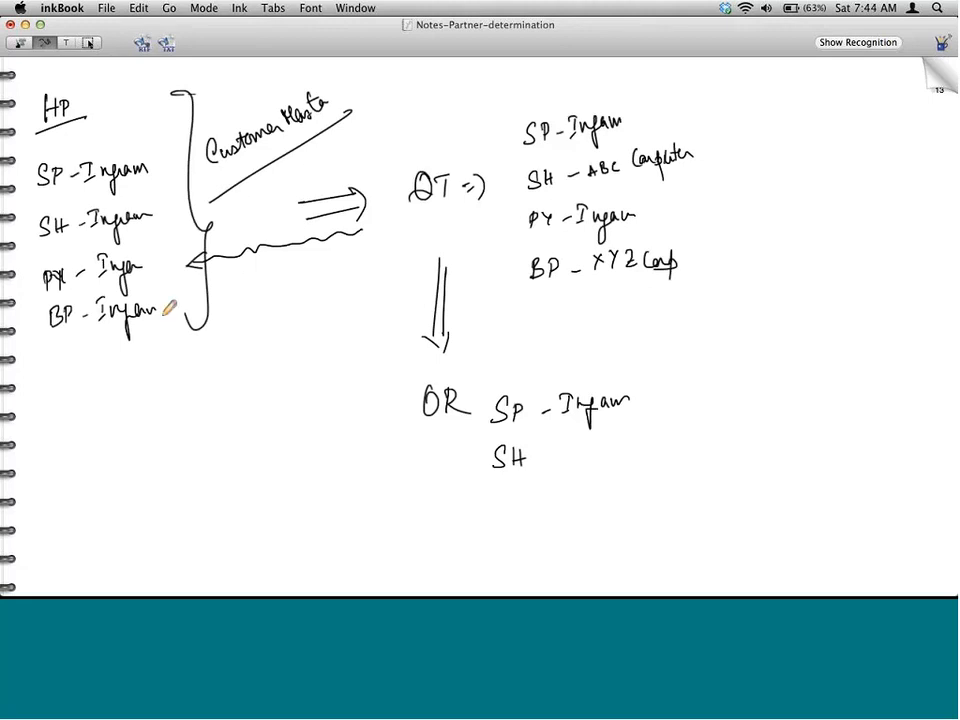
mouse_move(121, 358)
mouse_down()
mouse_move(121, 400)
mouse_move(134, 390)
mouse_move(120, 431)
mouse_move(148, 424)
mouse_up()
mouse_move(105, 482)
mouse_down()
mouse_move(97, 528)
mouse_move(107, 532)
mouse_up()
mouse_move(120, 513)
mouse_down()
mouse_move(108, 552)
mouse_move(118, 546)
mouse_up()
drag(122, 538, 115, 577)
drag(121, 565, 122, 578)
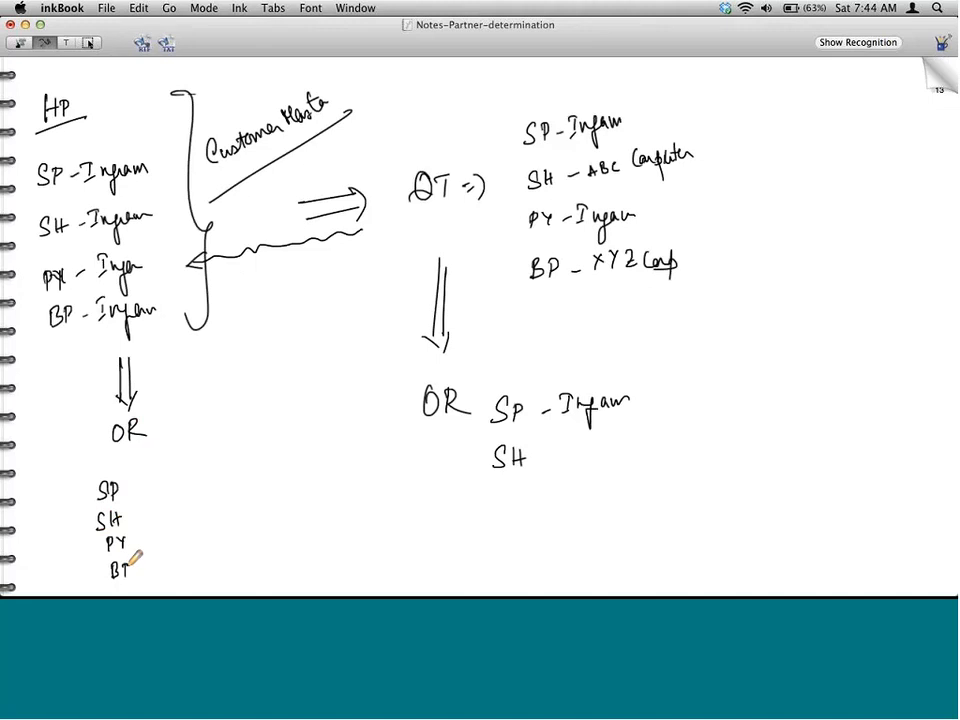
Step: Draw an arrow from SH under the HP list's OR to the label XYZ, and add a check mark beside it
drag(131, 518, 183, 513)
mouse_move(183, 500)
mouse_down()
mouse_move(172, 513)
mouse_move(192, 506)
mouse_up()
mouse_move(198, 498)
mouse_down()
mouse_move(191, 512)
mouse_move(213, 509)
mouse_up()
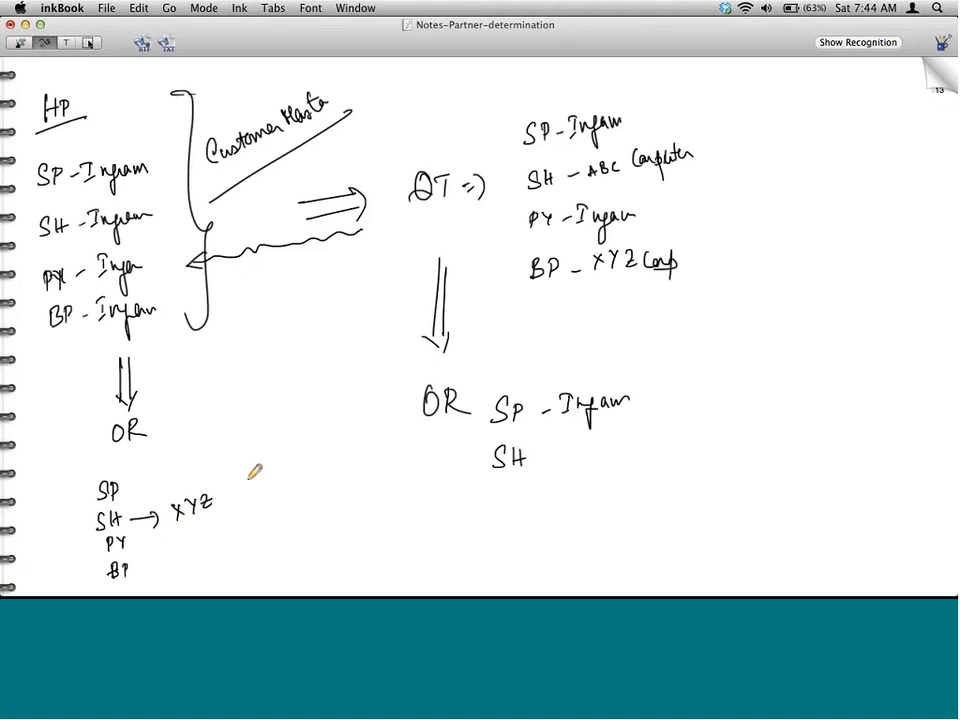
drag(236, 499, 253, 489)
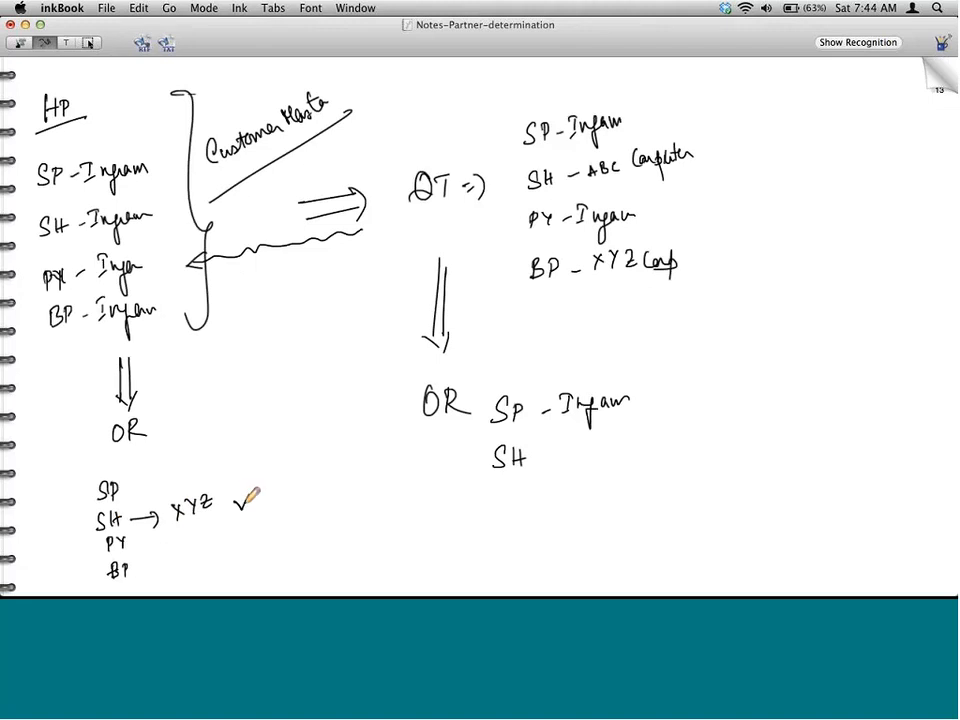